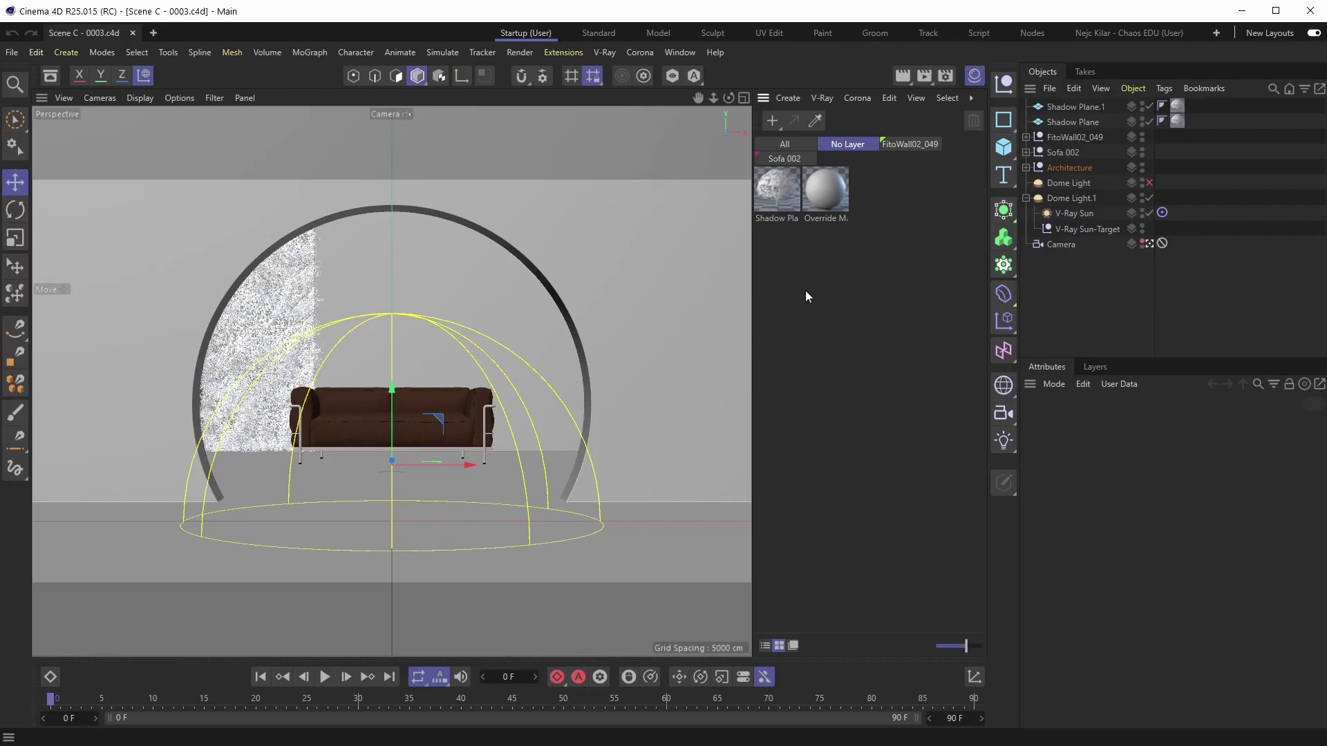
- Create a new V-Ray Node Material and name it Wall
left_click(823, 99)
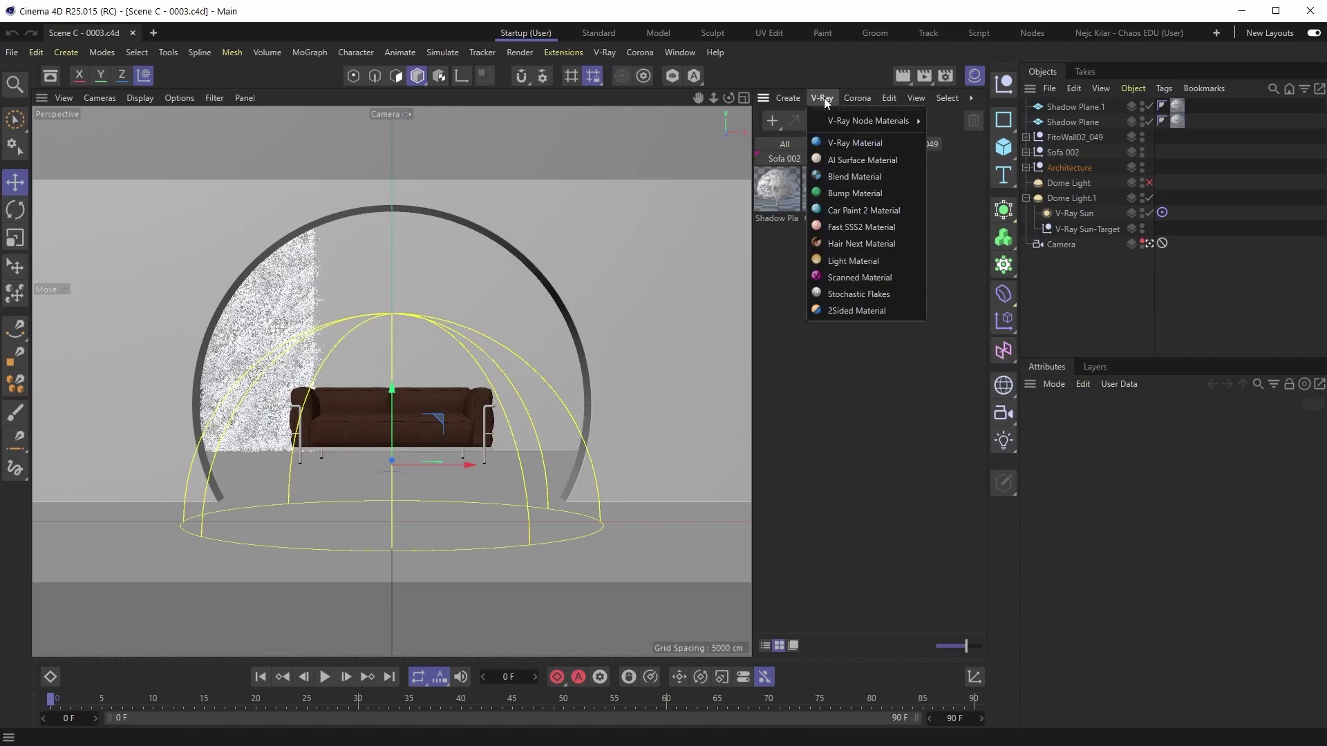
mouse_move(847, 121)
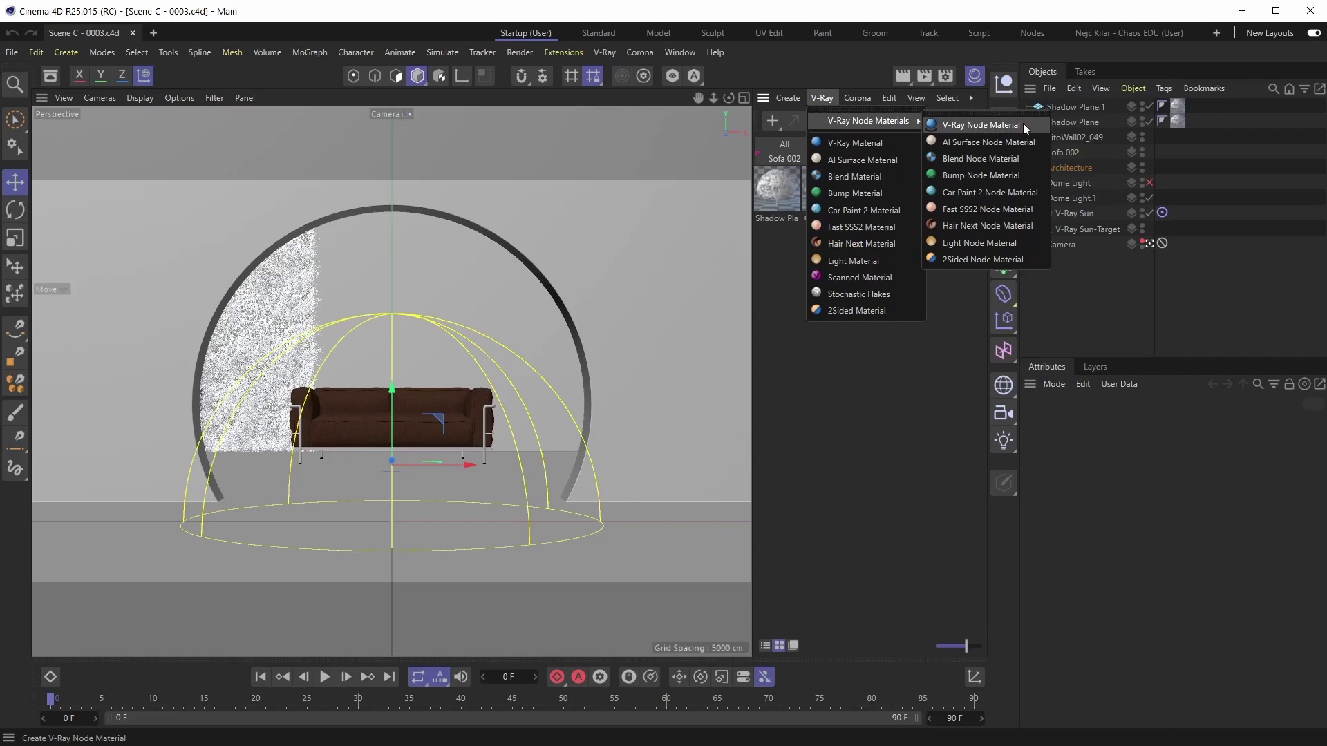
left_click(970, 125)
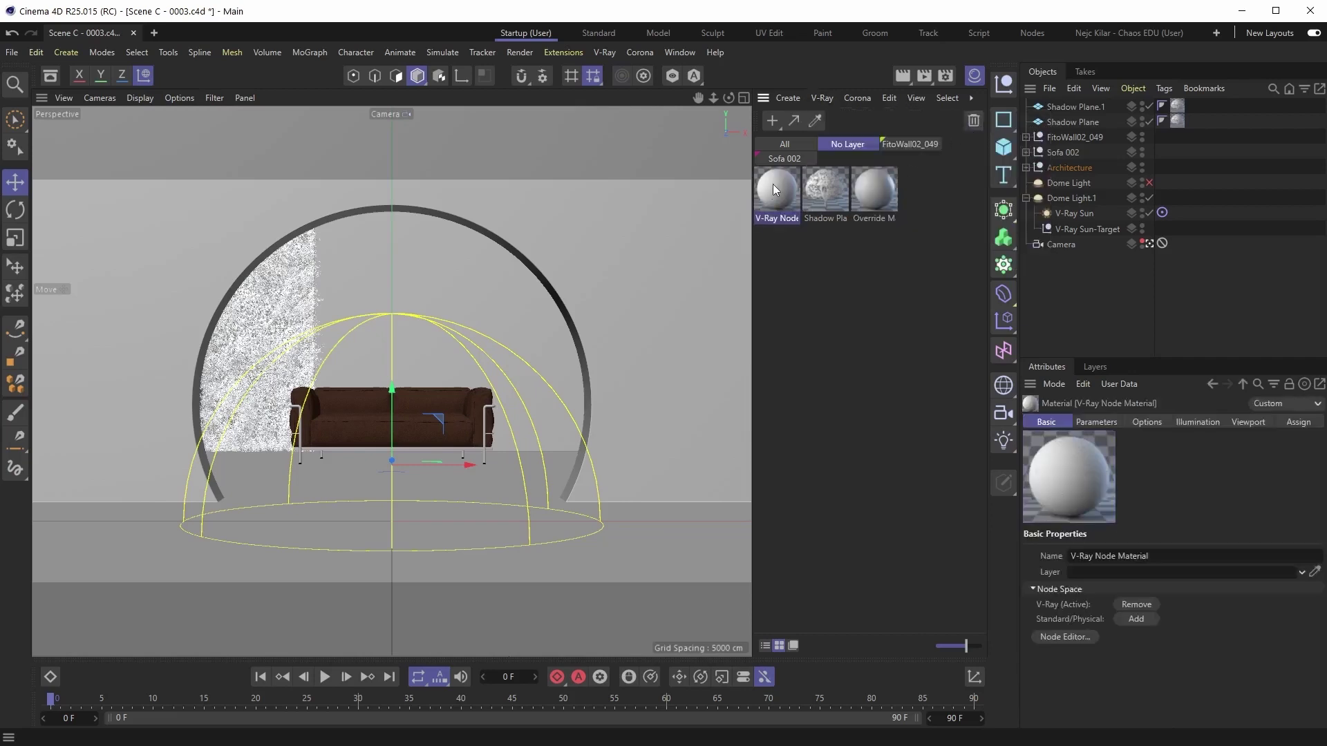
triple_click(1162, 557)
type("W")
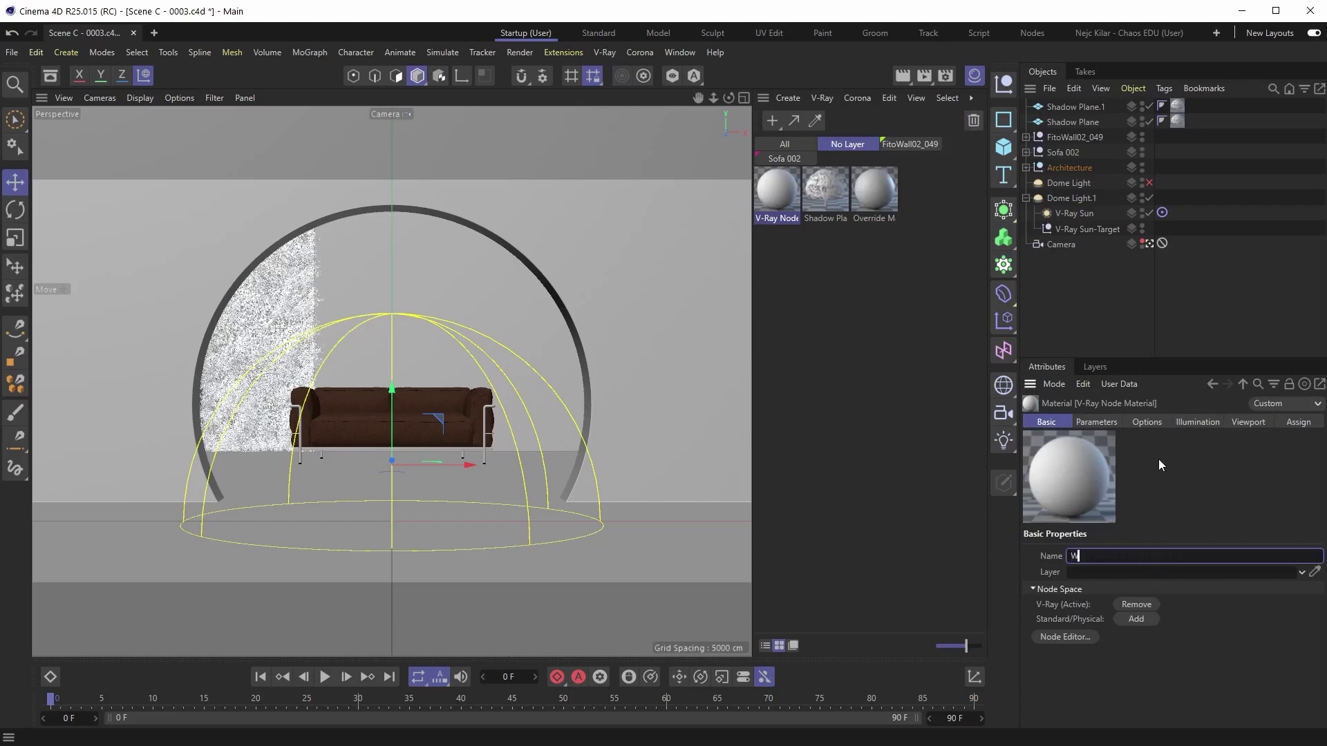
type("all")
key("Return")
- View the room from outside the camera and select Mesh.6 in the Main group under Architecture
key("ctrl+shift+z")
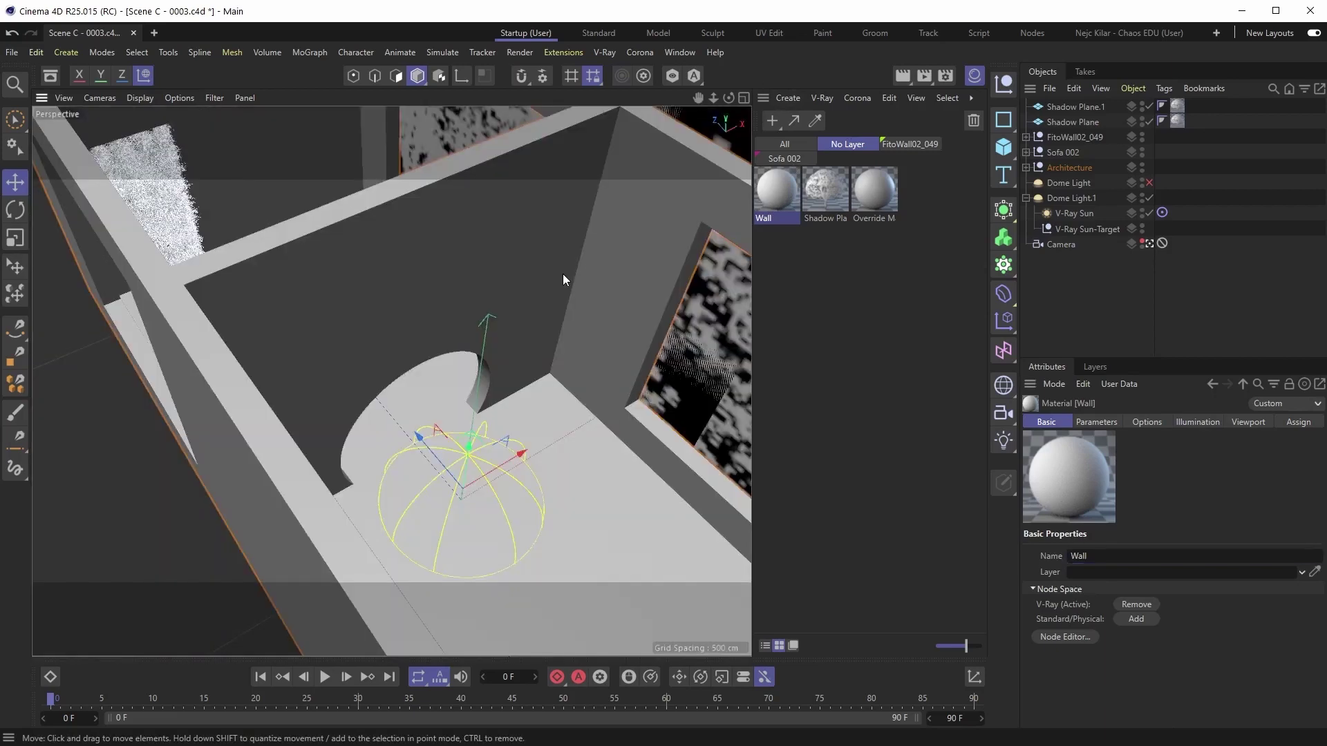
mouse_move(481, 276)
left_mouse_down("alt")
mouse_move(434, 302)
mouse_move(425, 276)
mouse_move(484, 266)
left_mouse_up("alt")
left_click_drag(484, 345, 532, 343, "alt")
left_click(1026, 167)
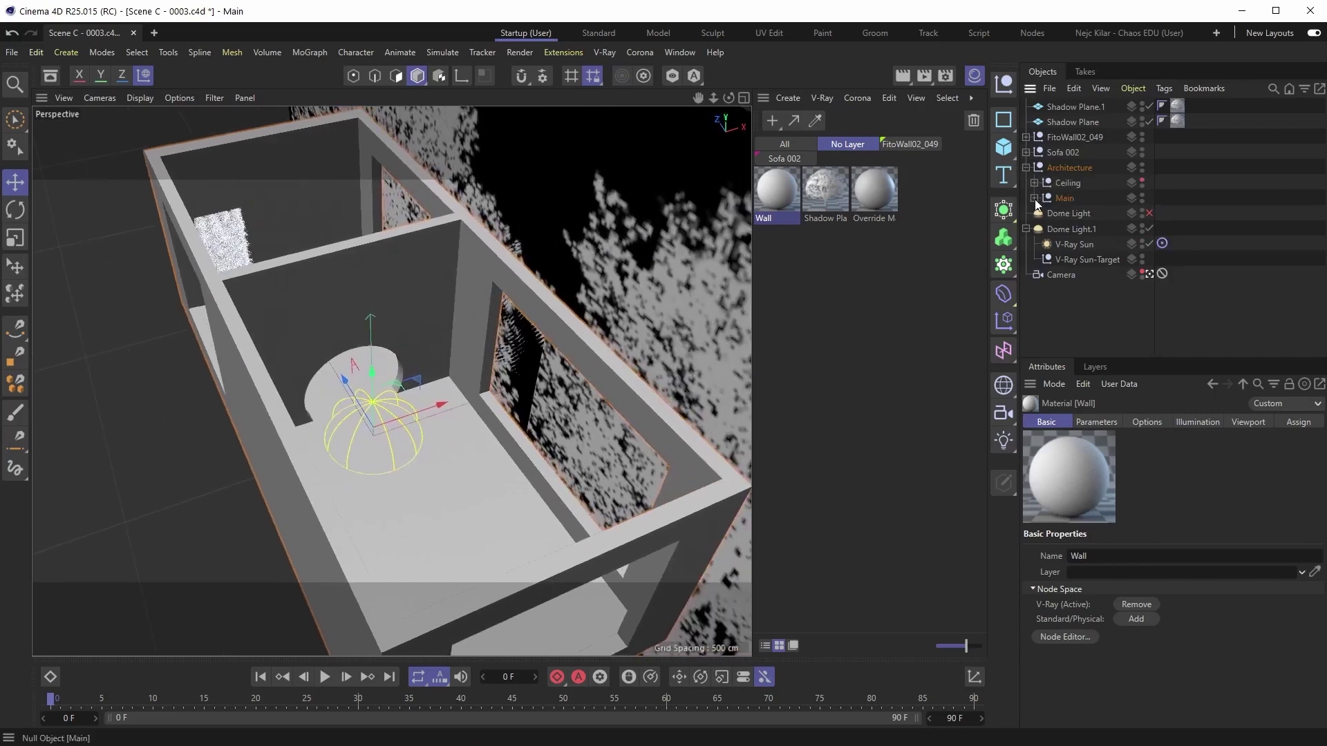
left_click(1034, 197)
left_click(1068, 214)
- Select all polygons of Mesh.6 in polygon mode to examine which room surfaces belong to it
key("Return")
left_click_drag(335, 391, 424, 387, "alt")
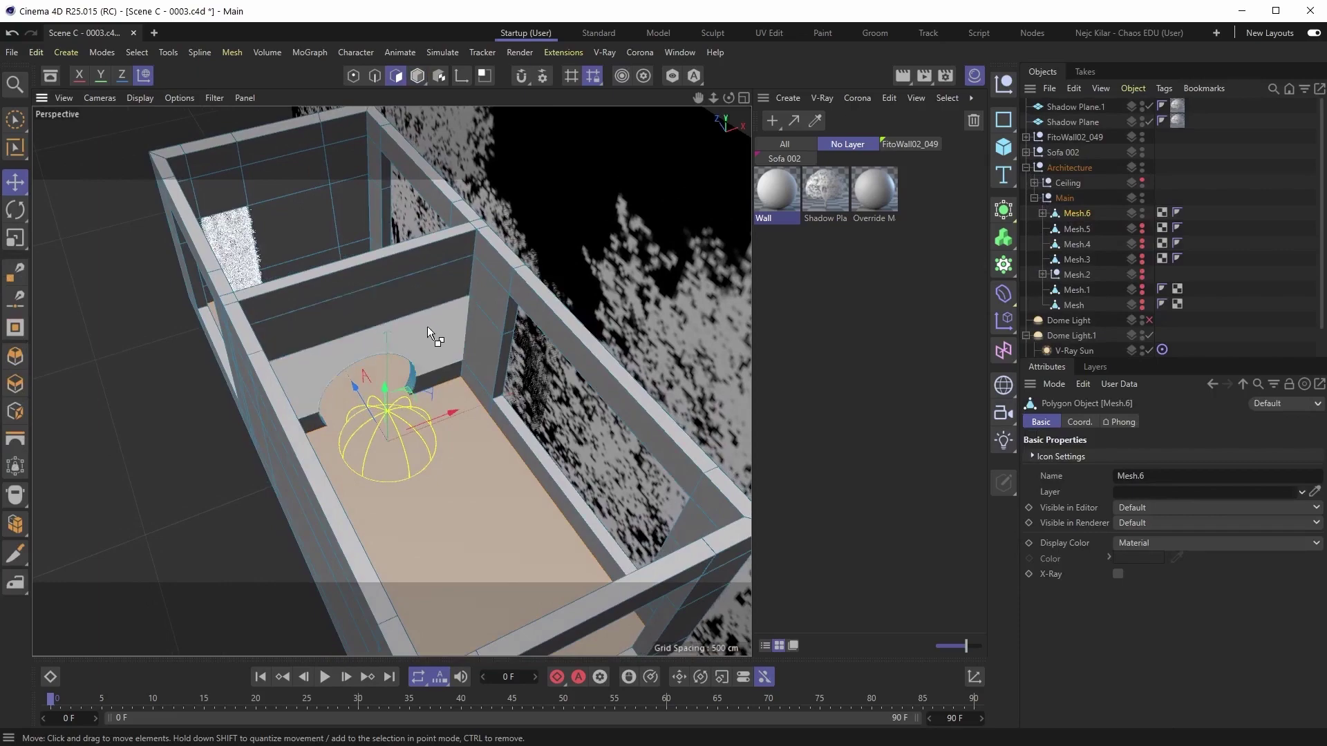
key("ctrl+a")
left_click_drag(450, 441, 392, 356, "alt")
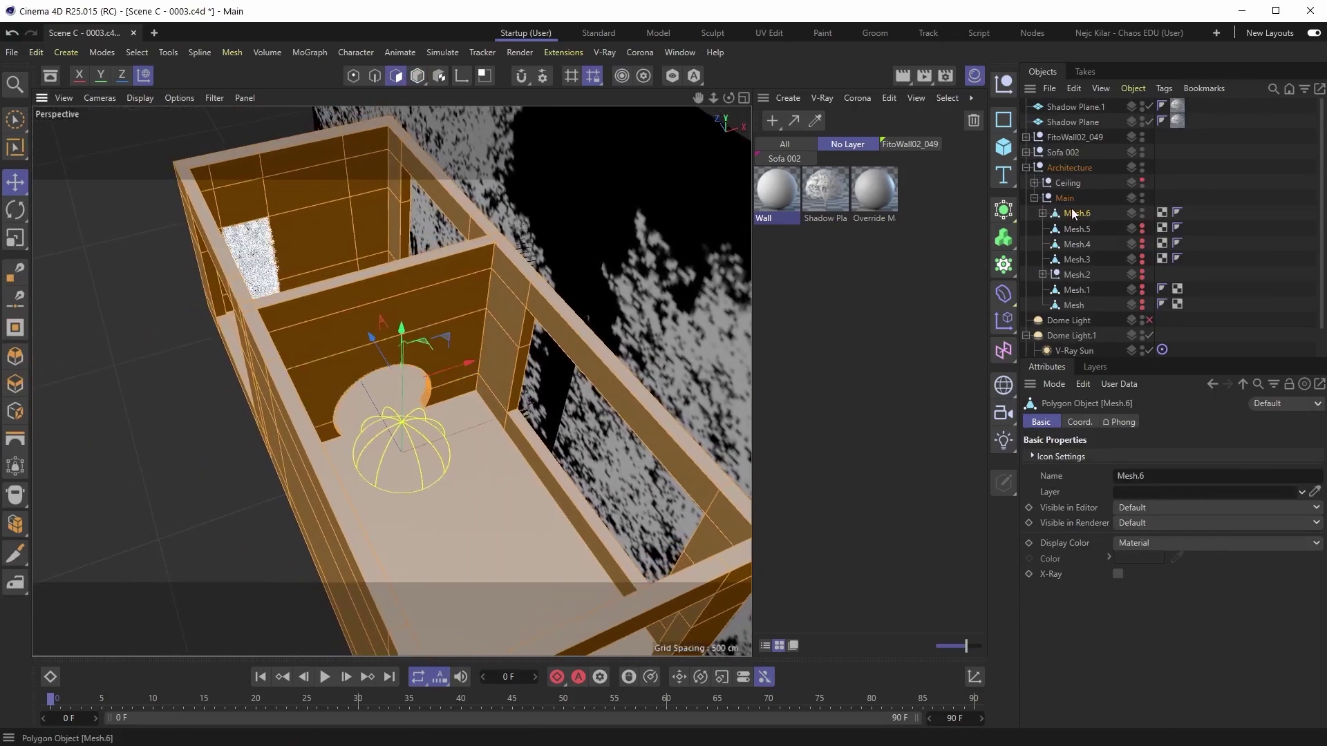
left_click_drag(462, 331, 467, 339, "alt")
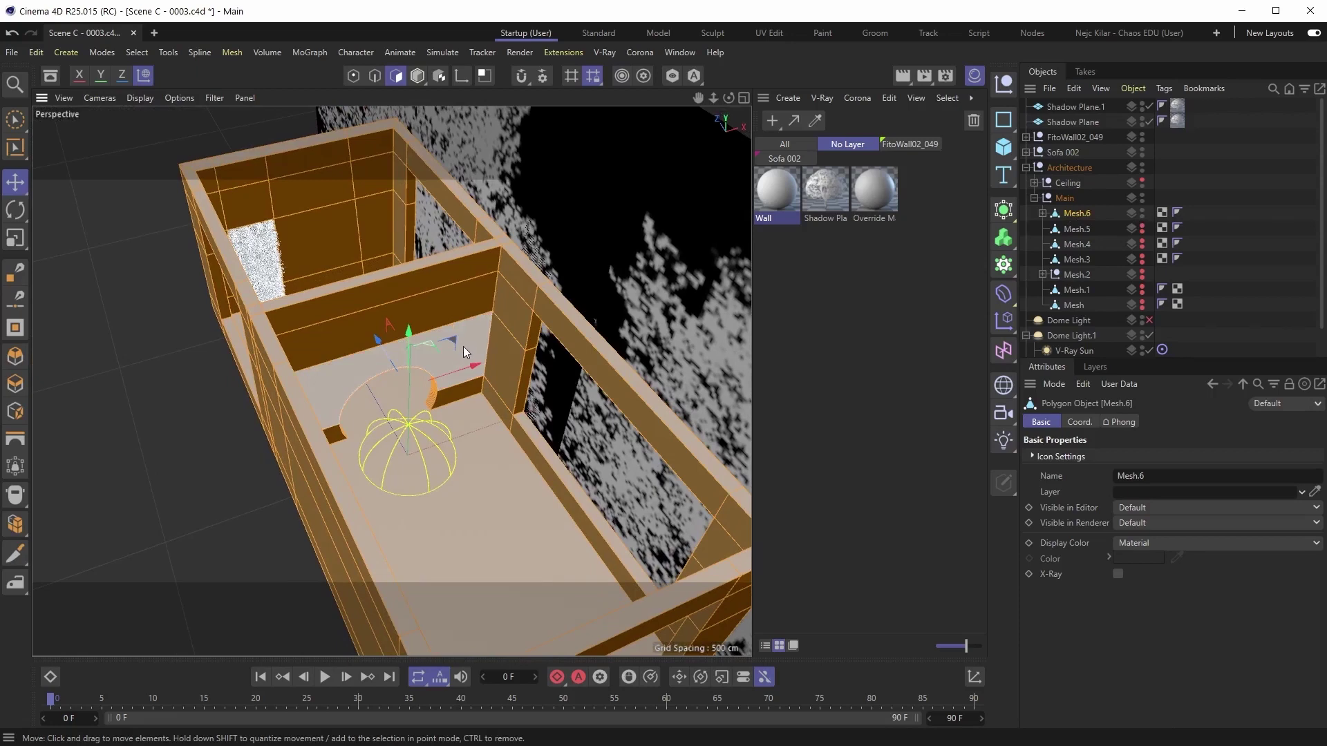
left_click_drag(463, 346, 466, 342, "alt")
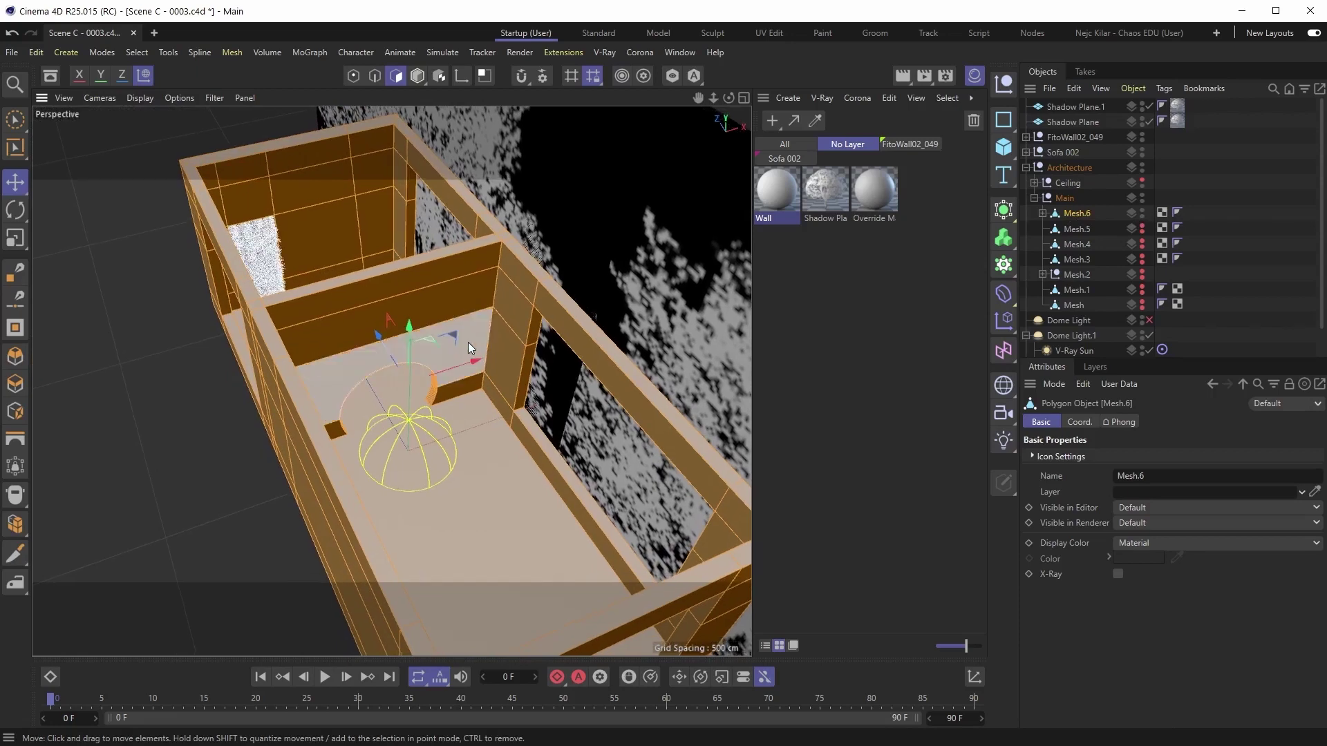
- Return to object mode and apply the Wall material to Mesh.6
key("Return")
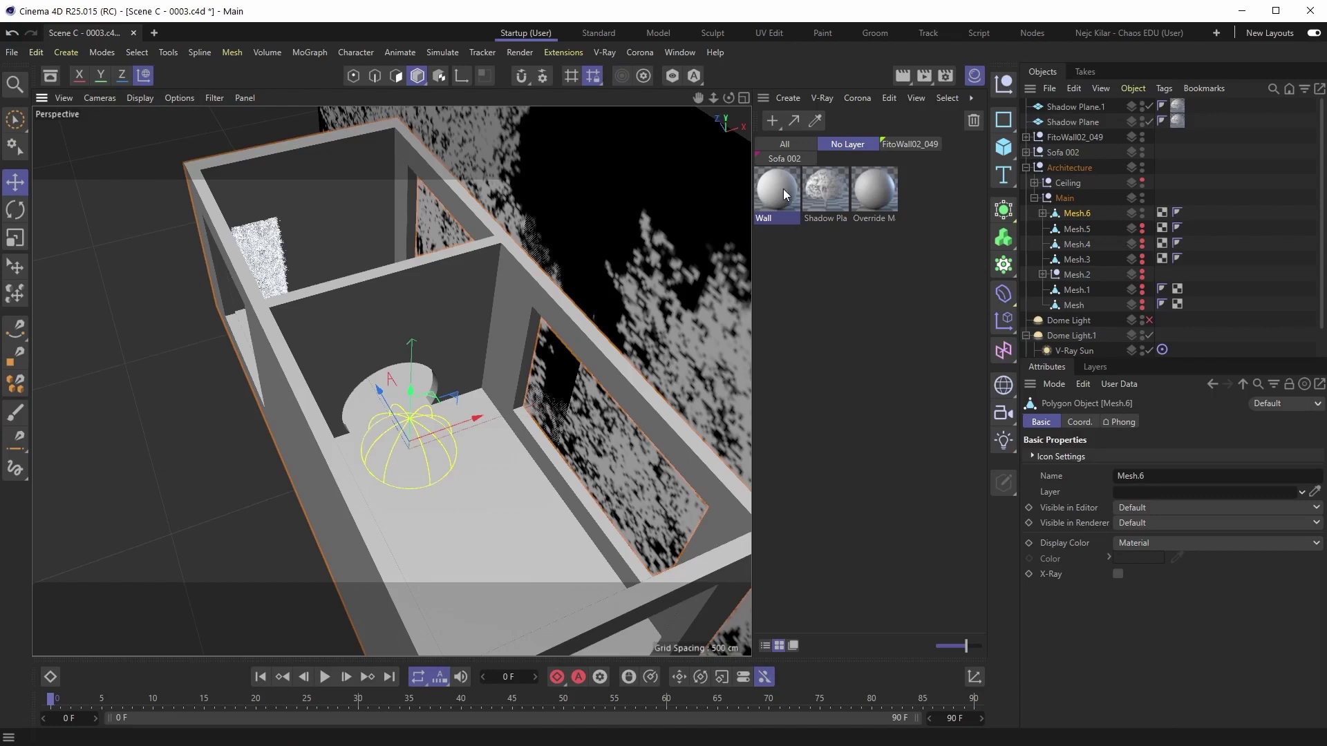
left_click_drag(782, 188, 1081, 216)
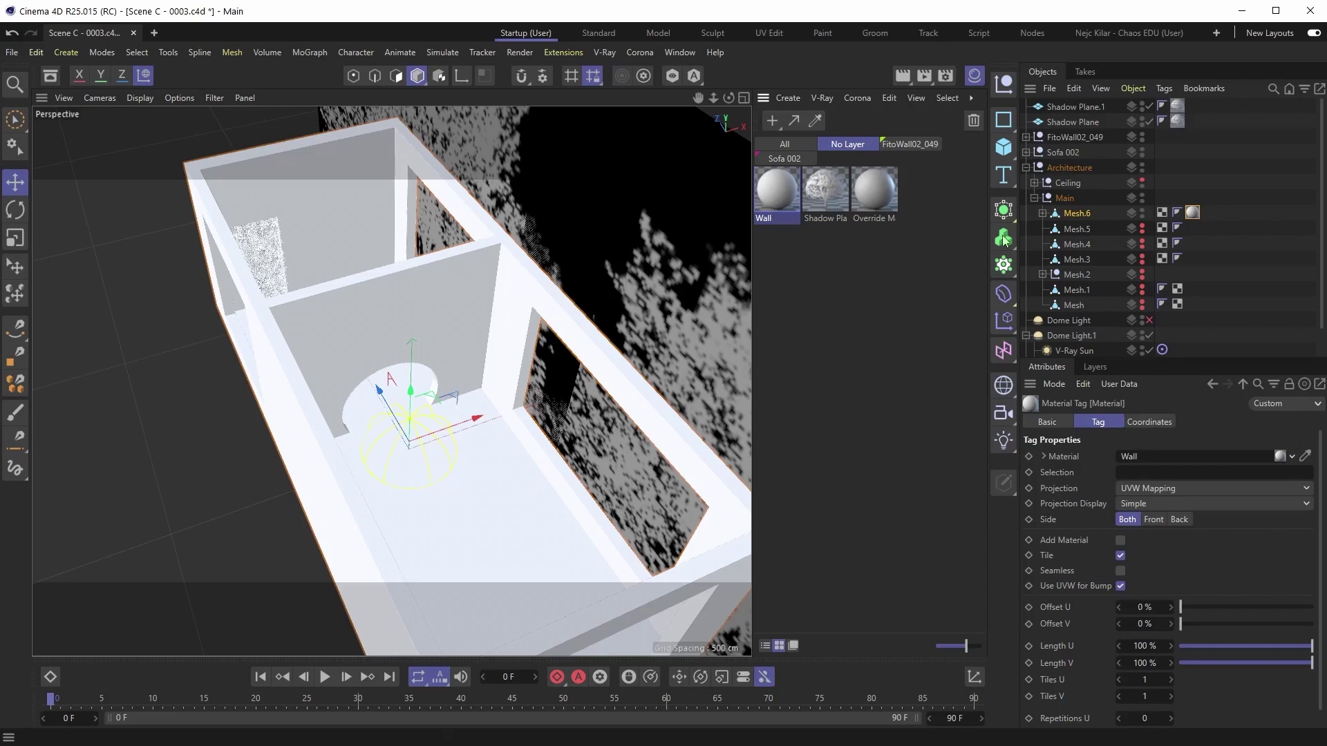
- Add the Wall material to the Exclude list of the Material Override in the render settings
left_click(949, 80)
left_click_drag(1036, 64, 166, 130)
left_click_drag(778, 196, 362, 240)
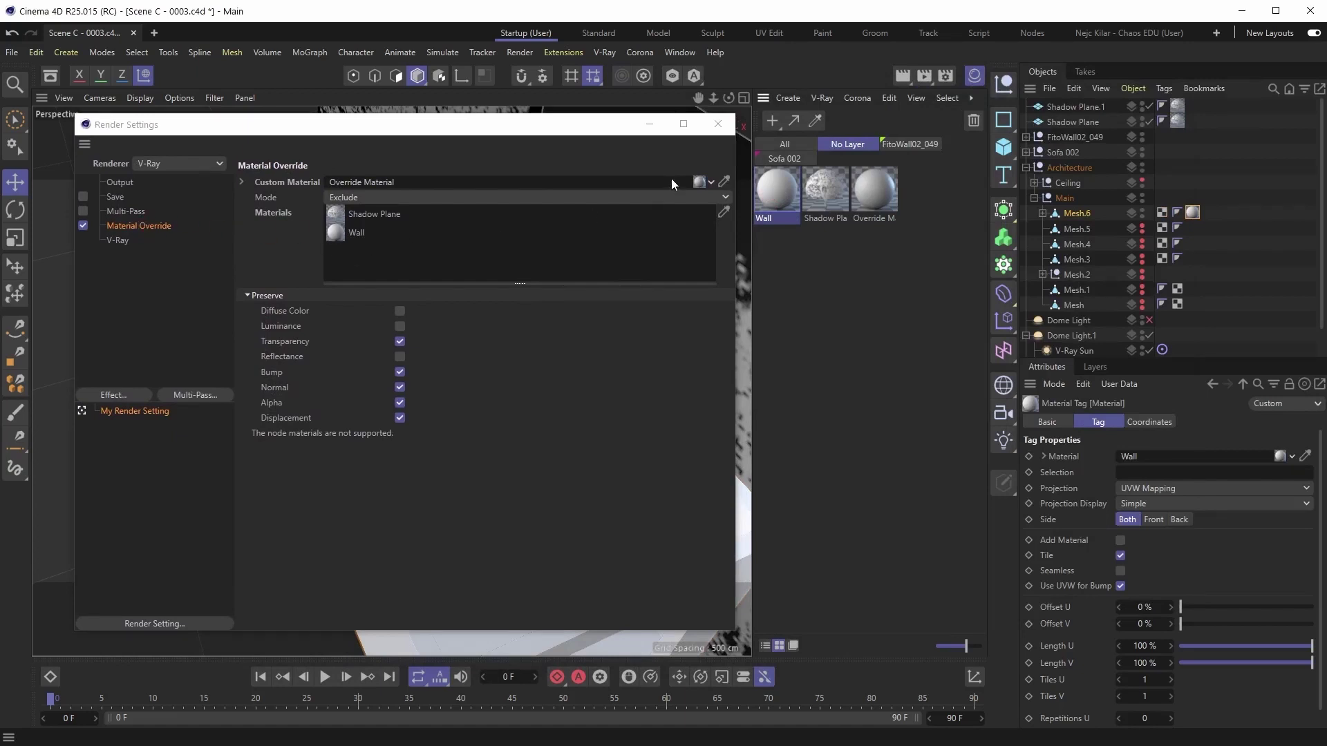
left_click(716, 131)
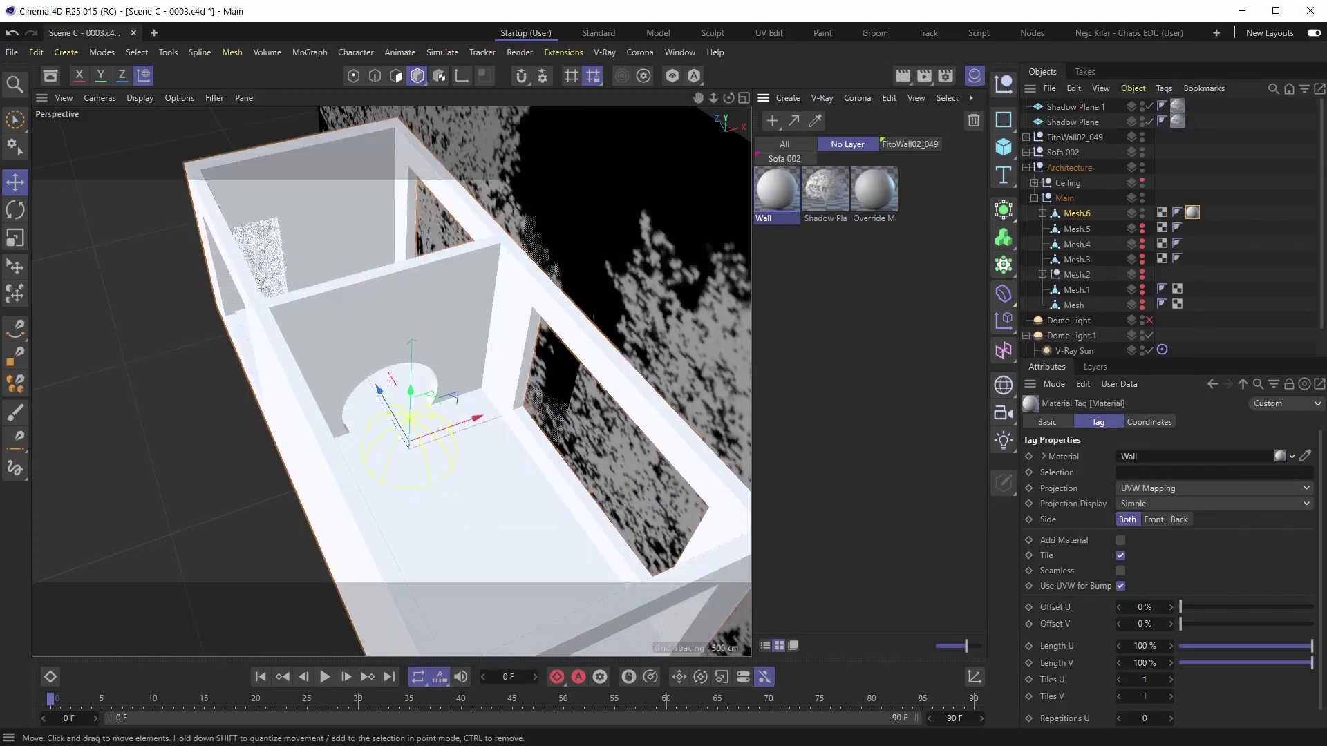
- Switch to the V-Ray VFB window and start an interactive render of the scene
key("alt+Tab")
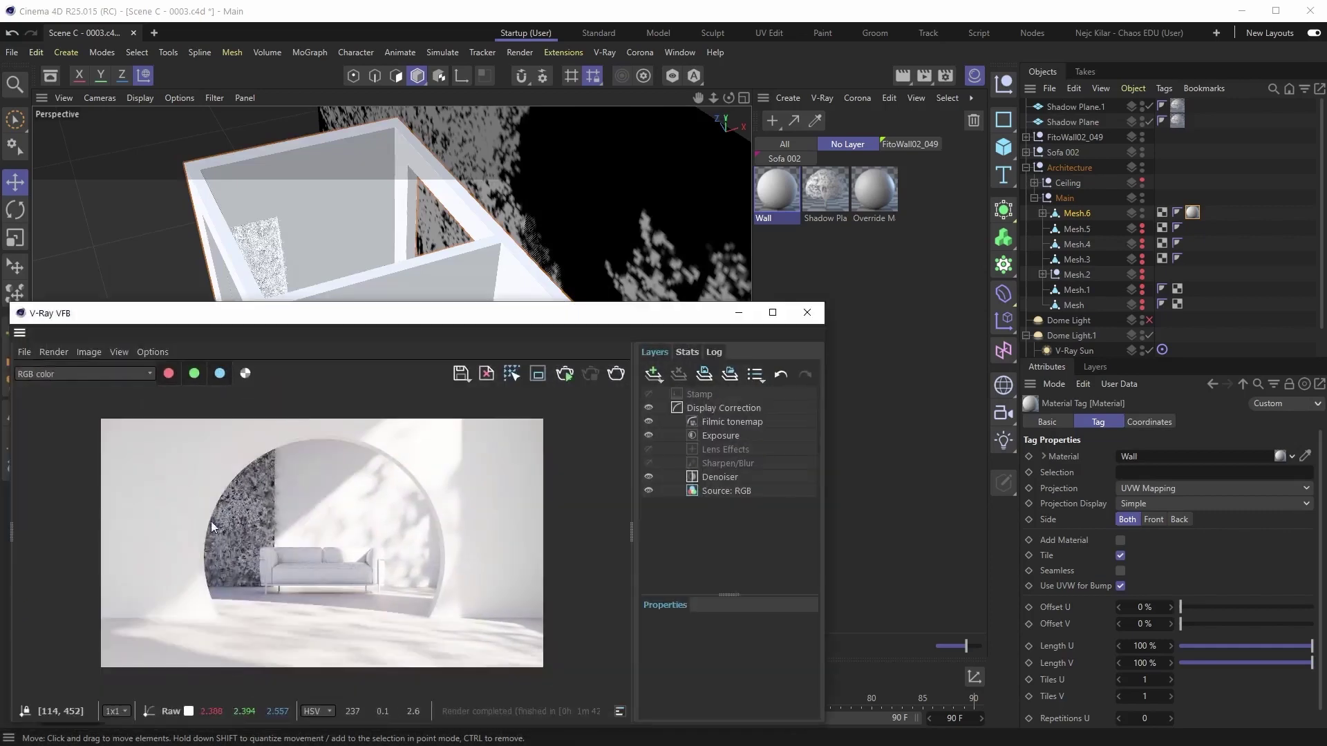
left_click(565, 376)
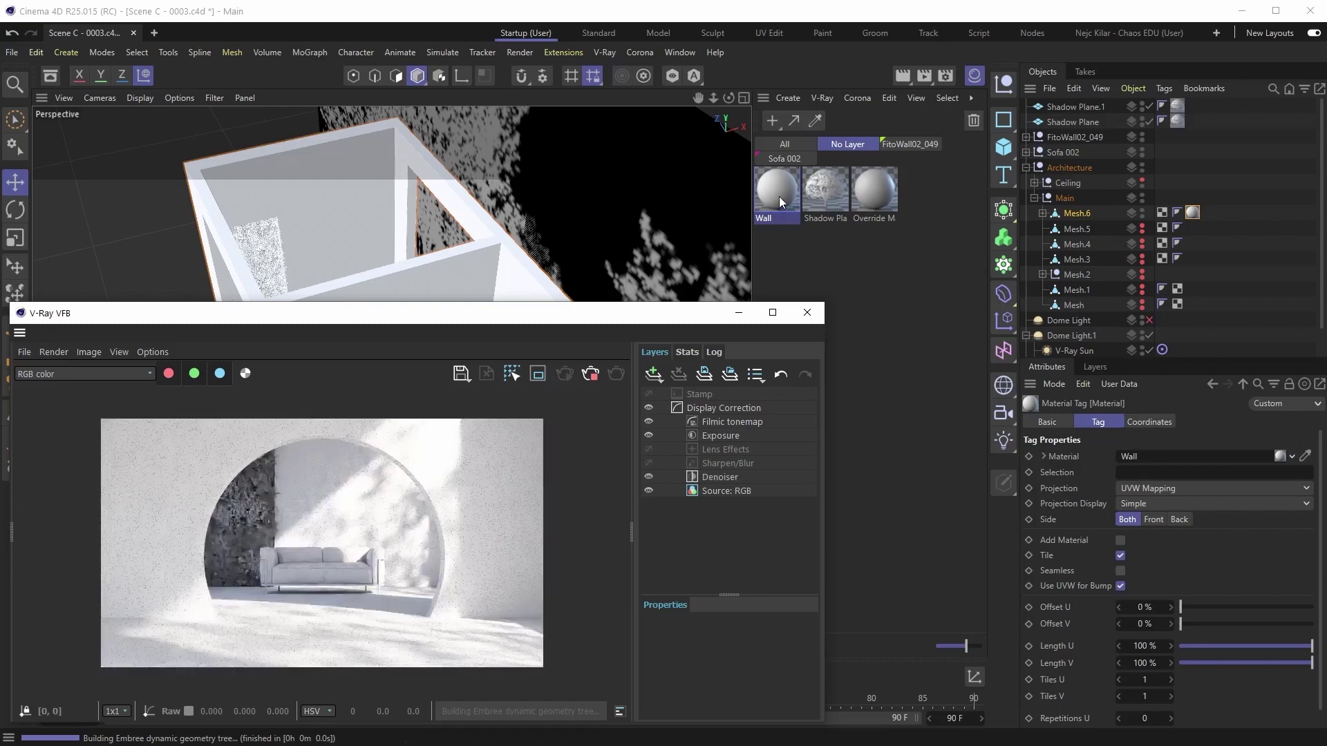
- Open the Wall material in the Node Editor, and resize and place its window beside the render with both nodes in view
left_click(777, 194)
left_click(1084, 639)
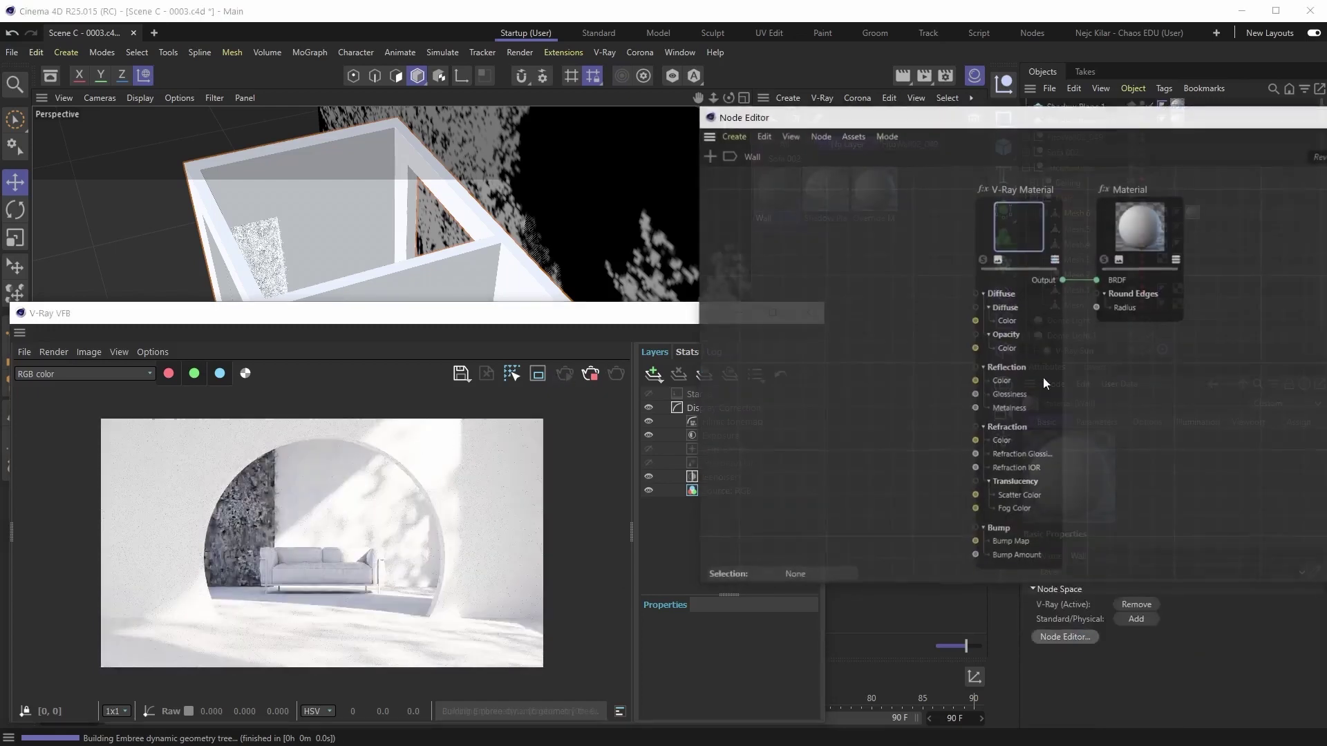
left_click_drag(1026, 133, 614, 125)
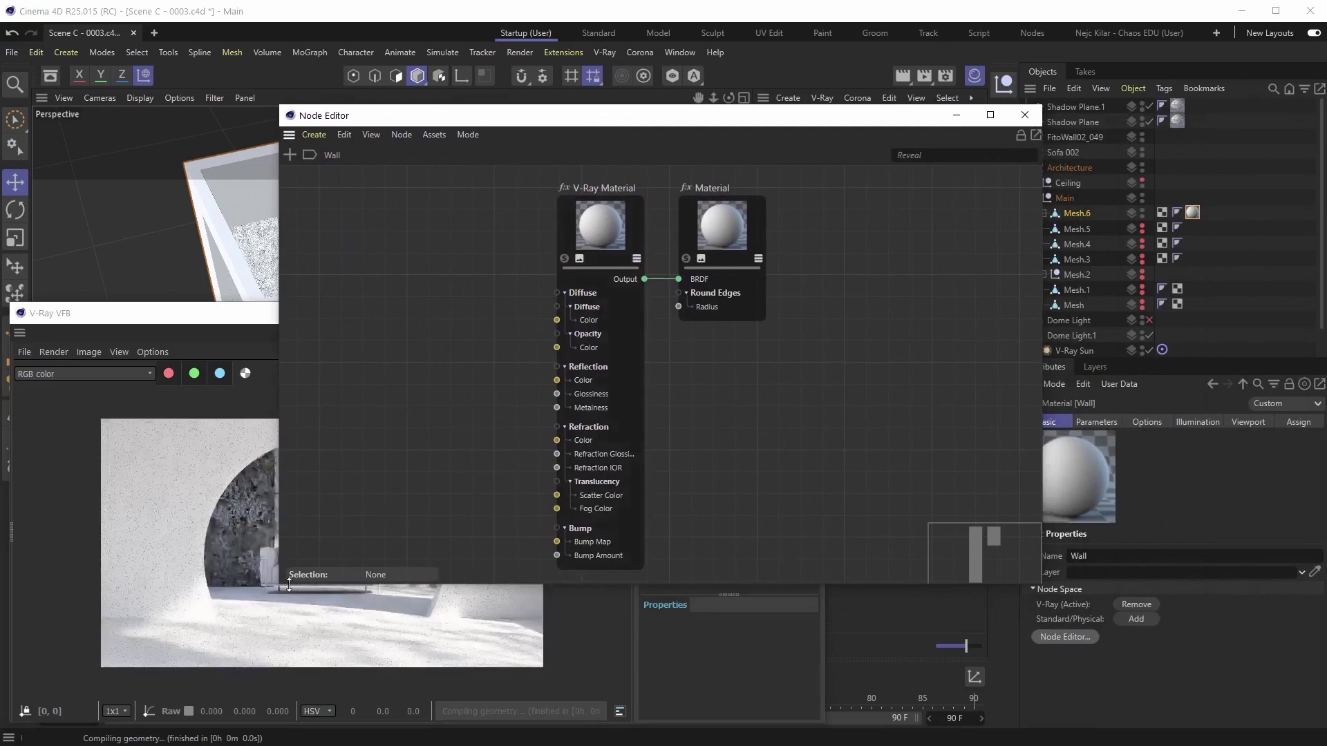
left_click_drag(280, 584, 633, 638)
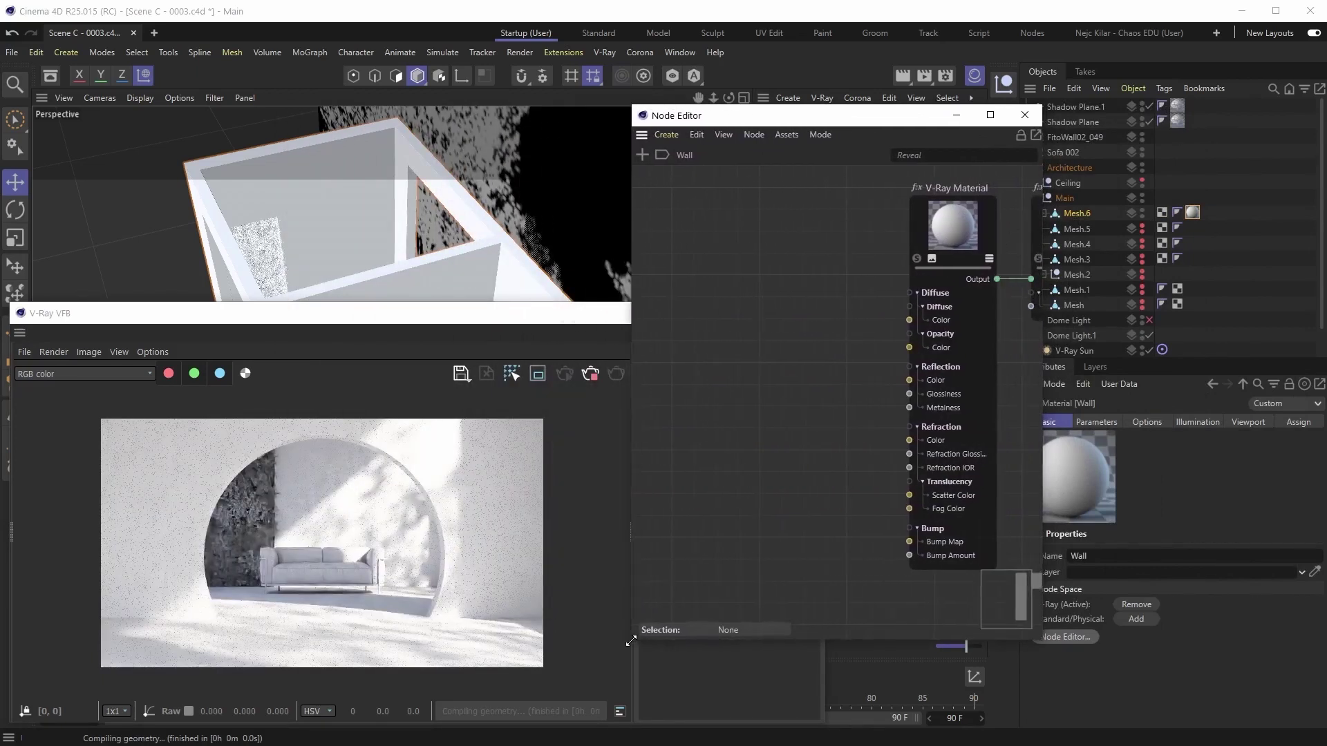
middle_click_drag(821, 376, 691, 386)
left_click_drag(851, 121, 791, 123)
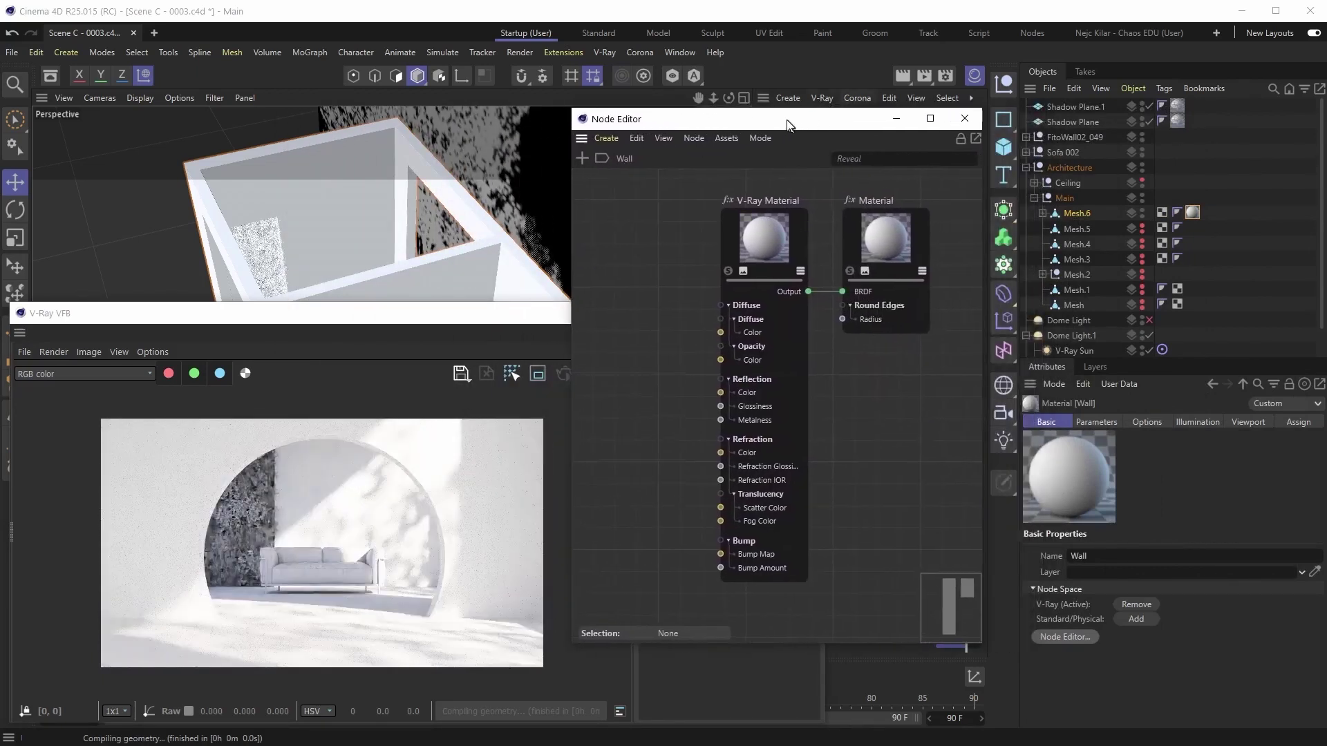
left_click_drag(576, 642, 637, 642)
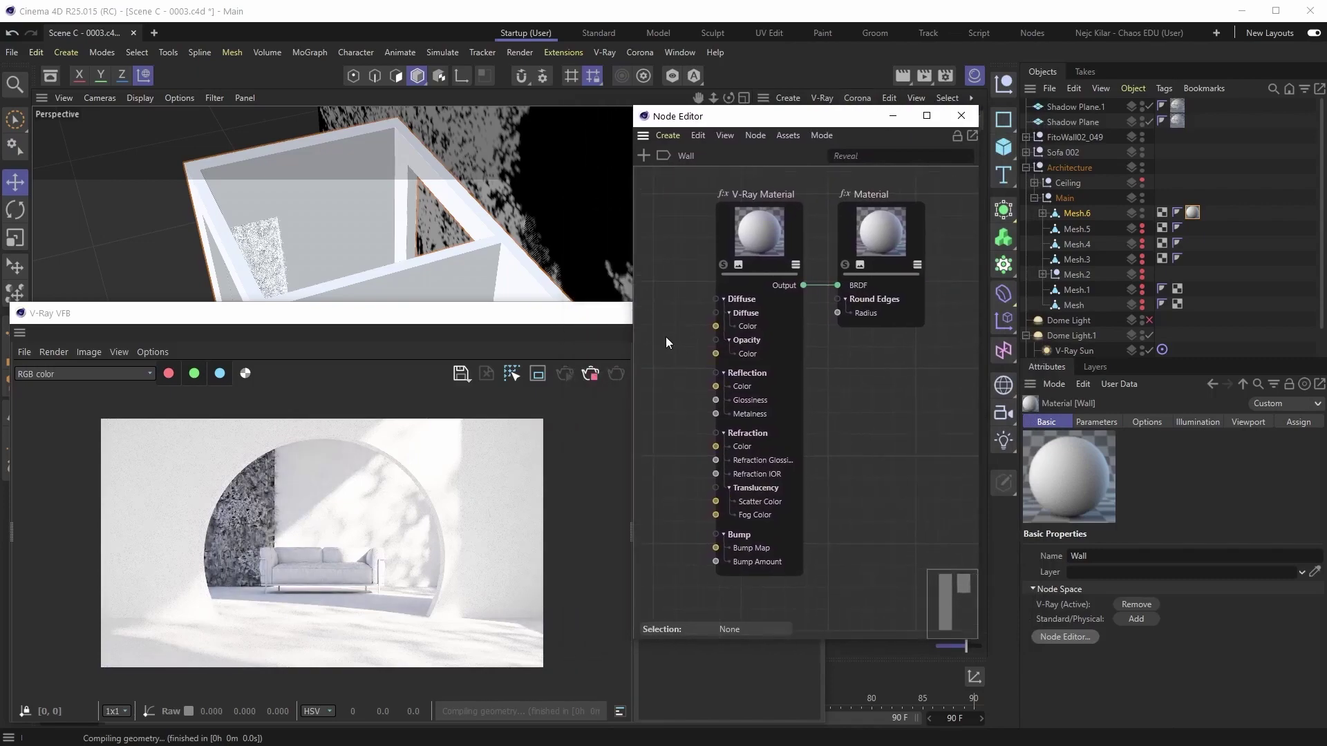
- Set the V-Ray Material node's diffuse color to a green with hue 148° and saturation 54%
left_click(754, 225)
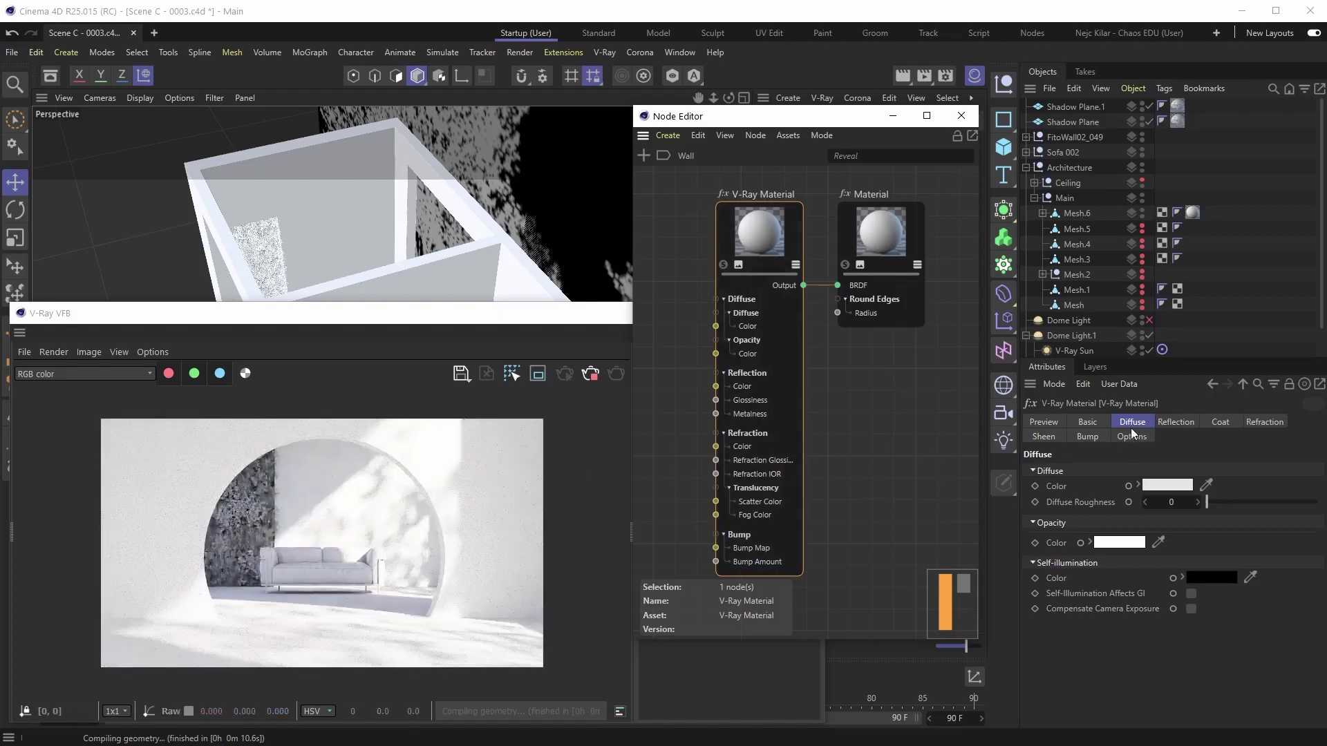
left_click(1164, 487)
left_click_drag(1144, 514, 702, 235)
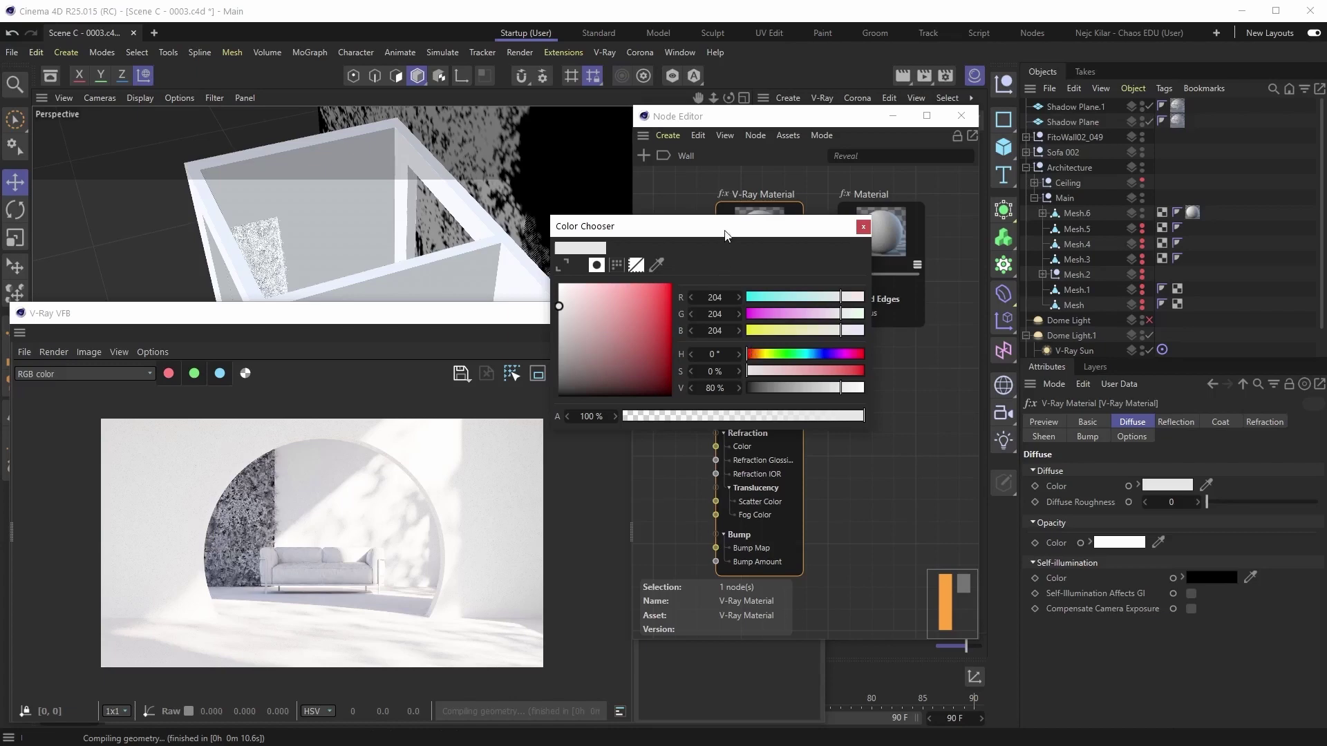
left_click_drag(726, 228, 733, 279)
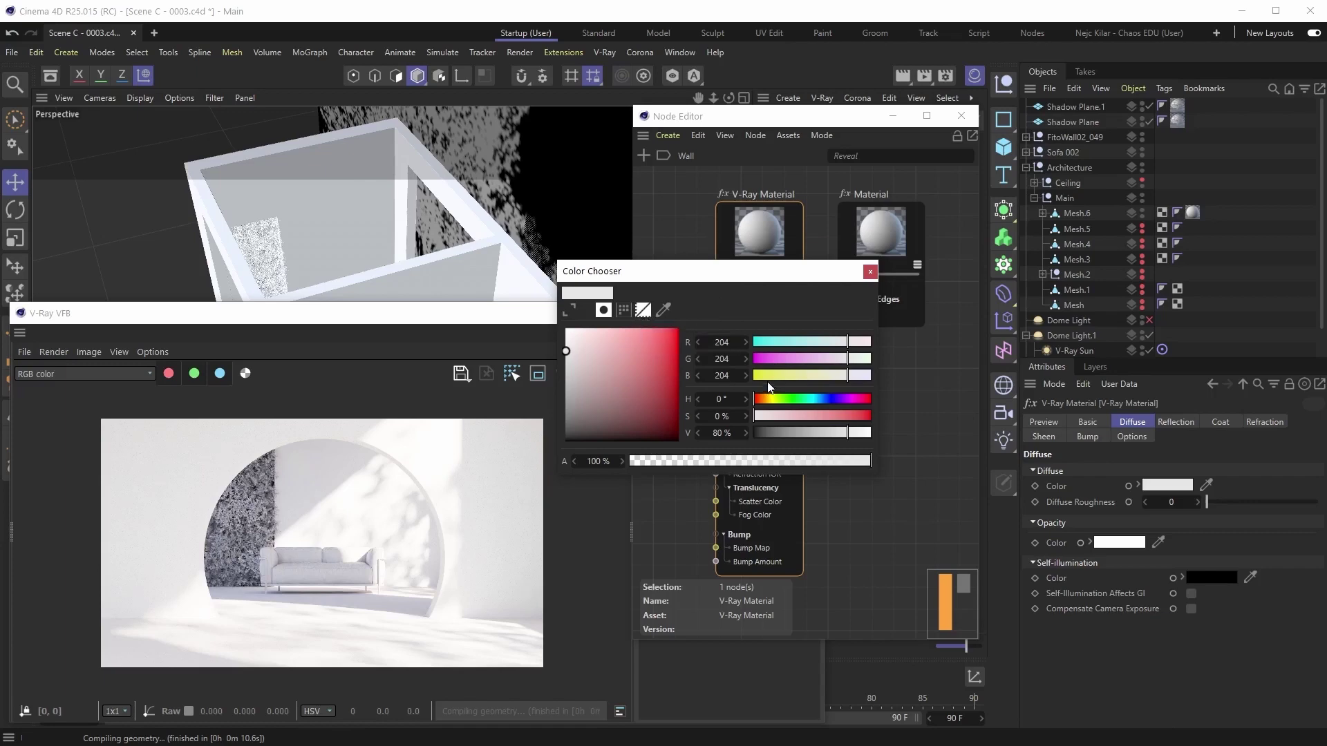
left_click_drag(756, 279, 757, 314)
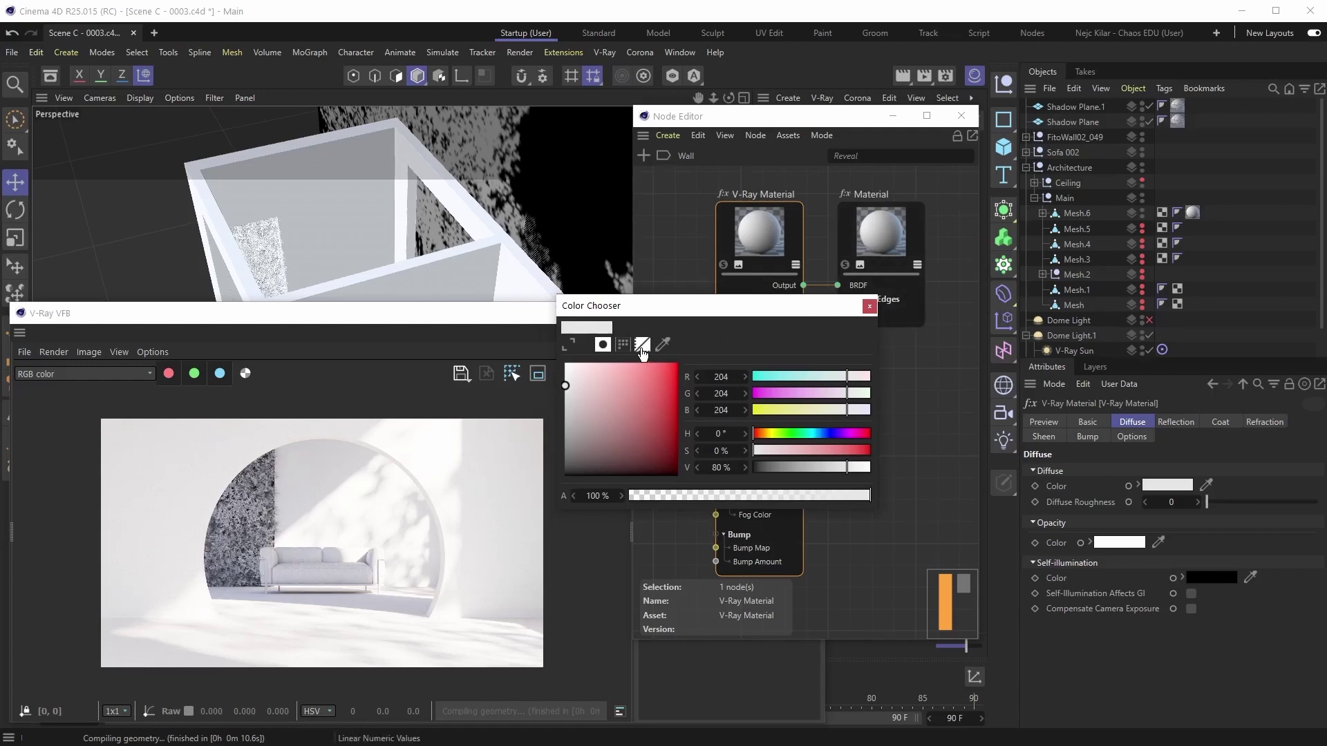
left_click(816, 450)
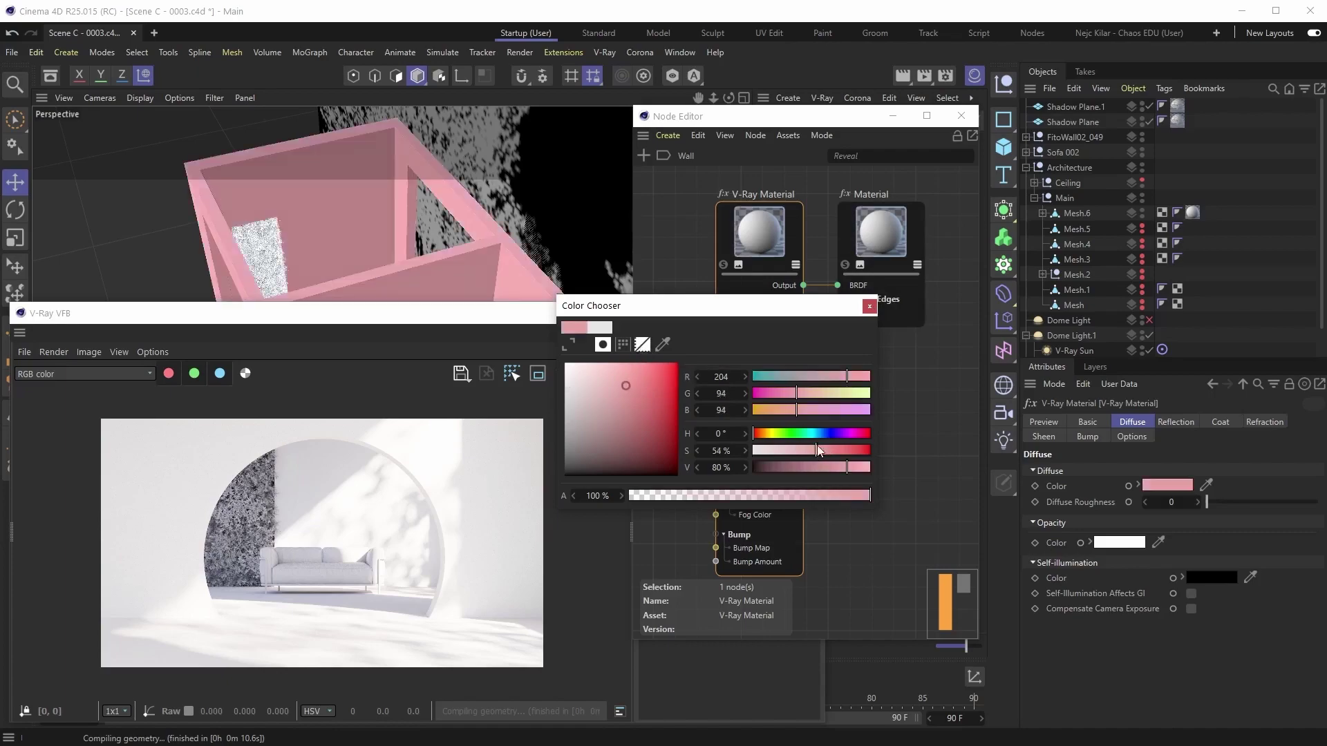
left_click(800, 433)
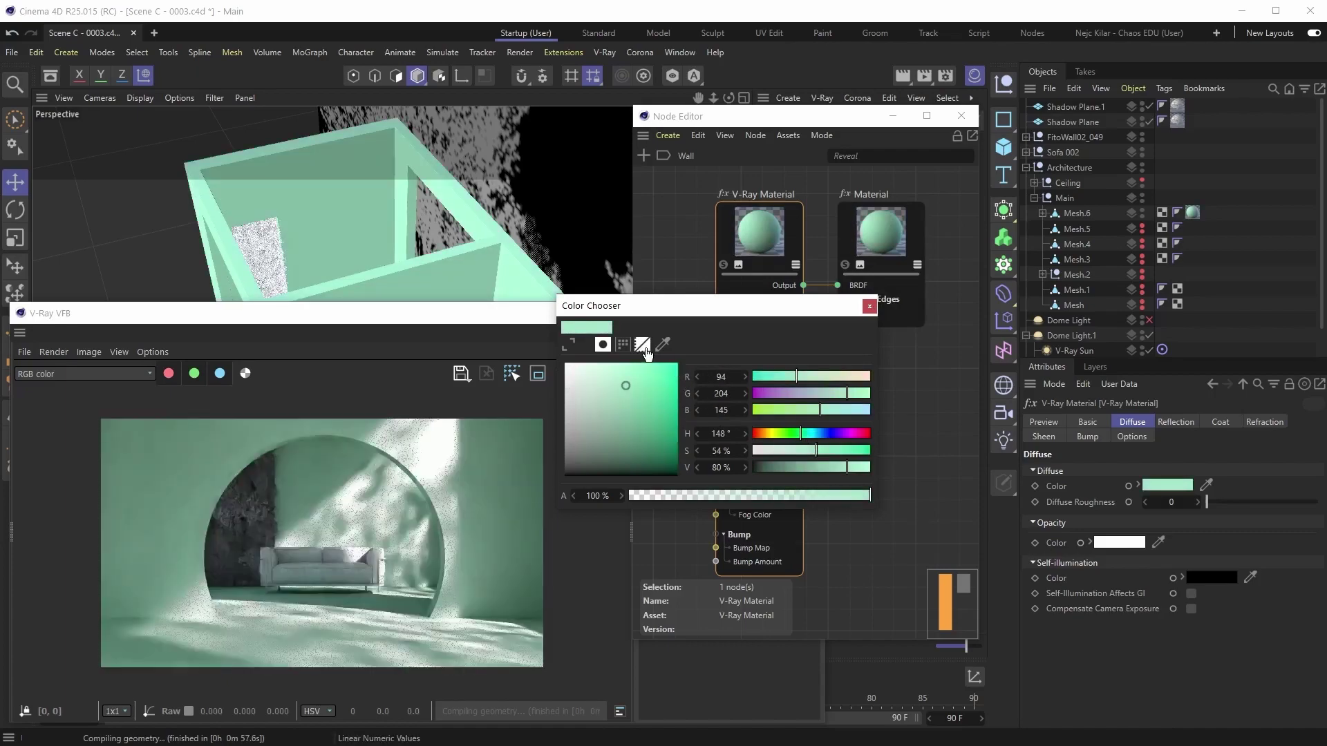
- Toggle Linear Numeric Values in the Color Chooser to compare the color numbers, leaving the option switched off
left_click(644, 350)
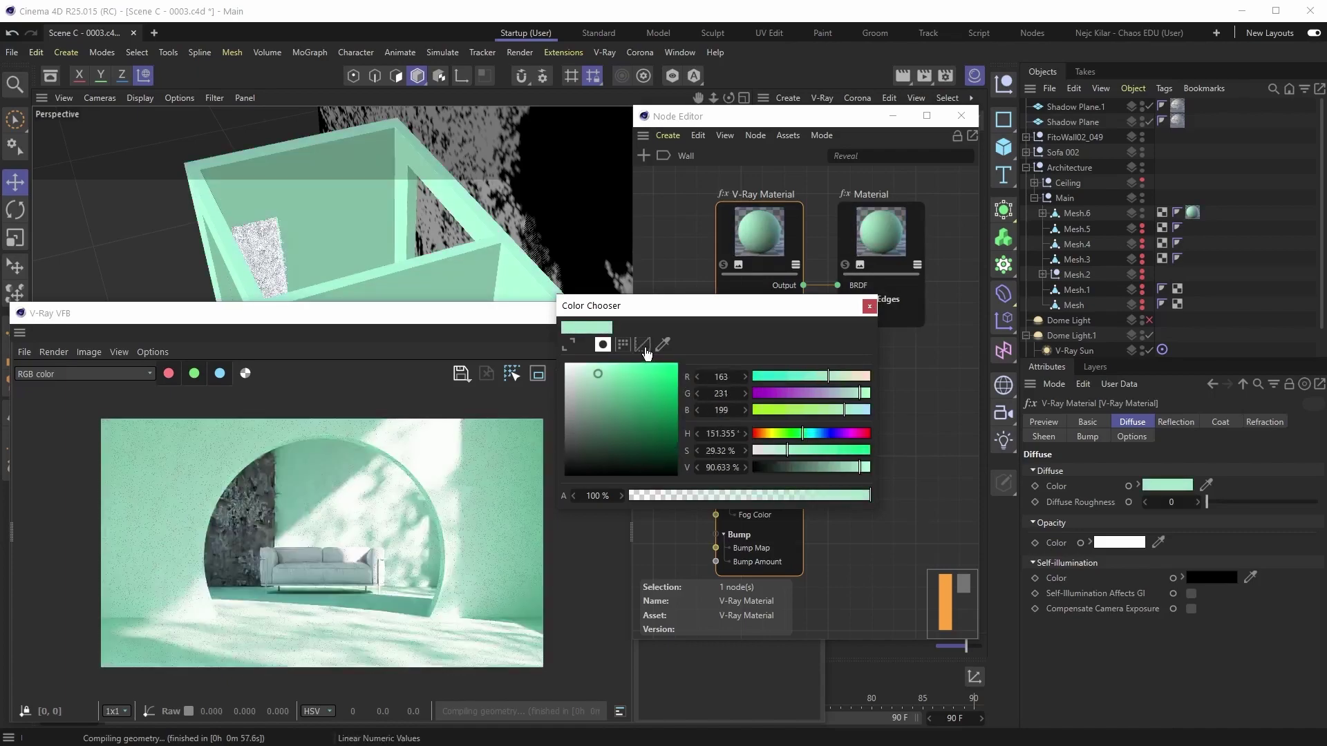
left_click(644, 345)
left_click(643, 346)
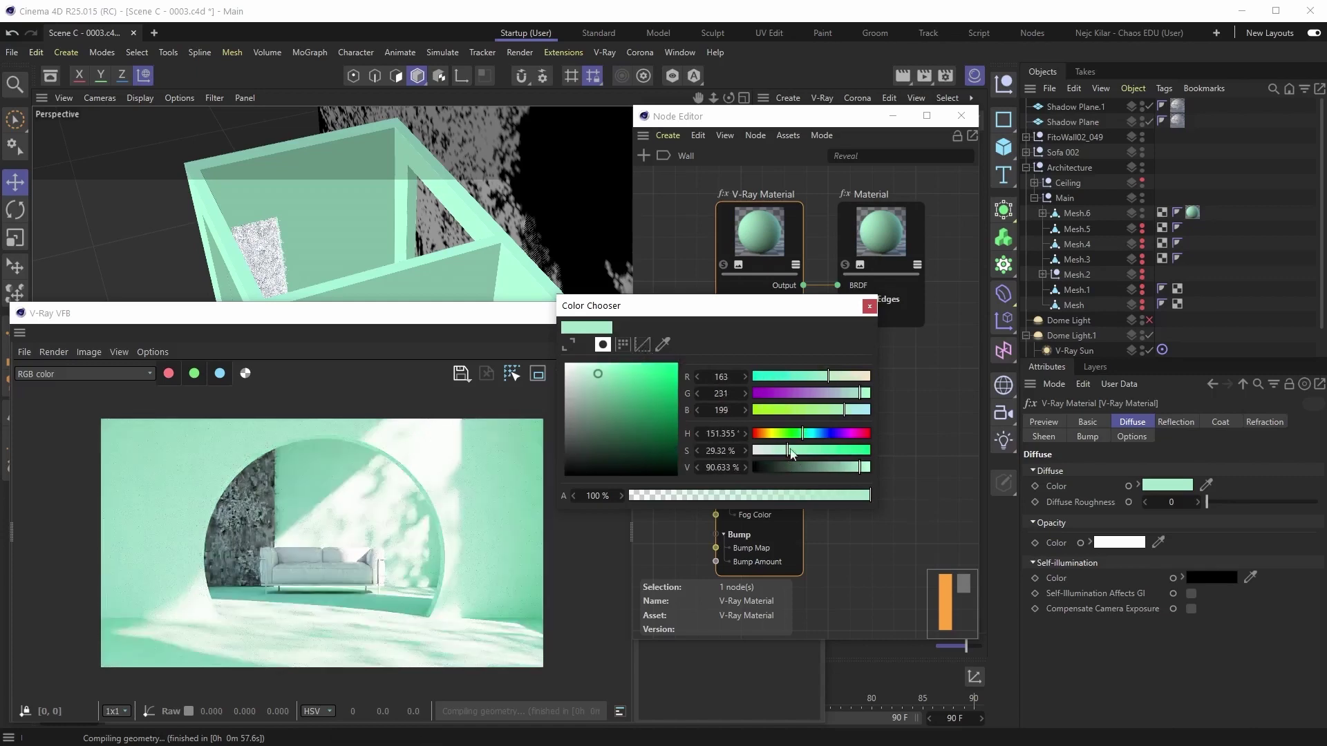
left_click(643, 345)
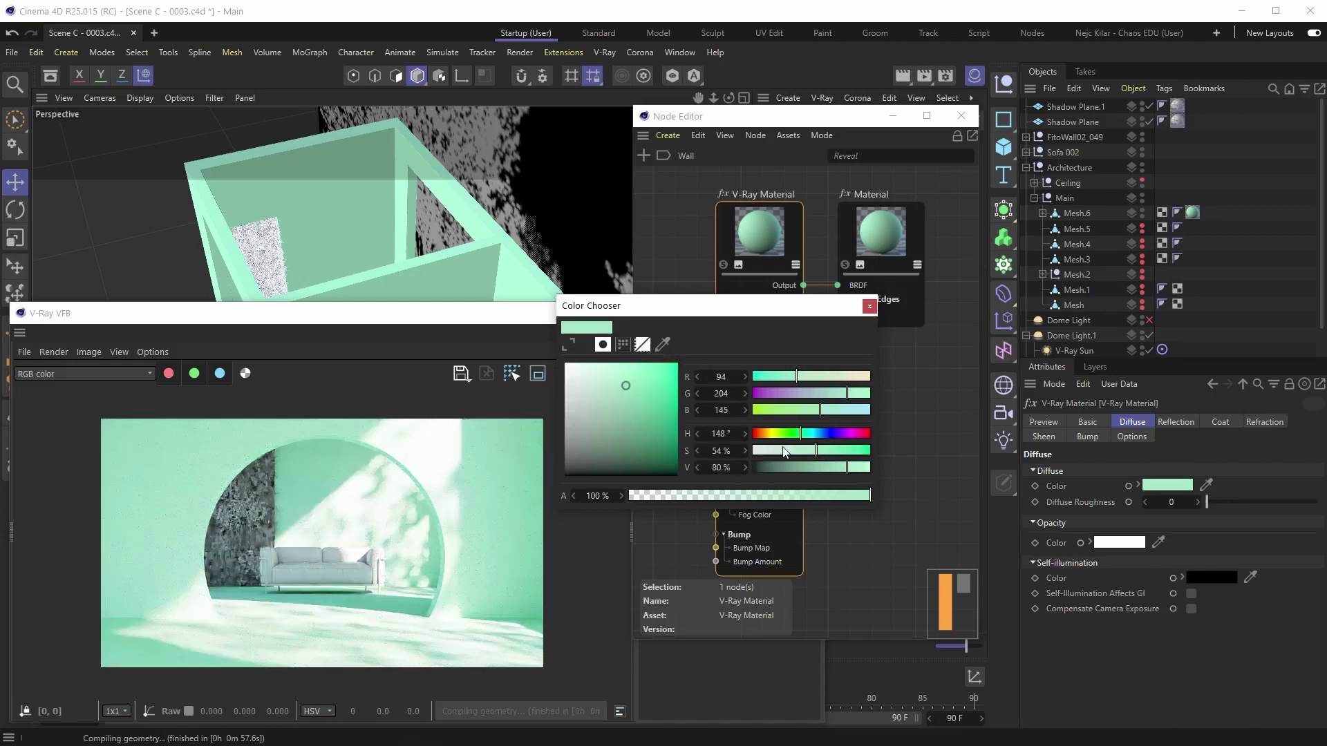
left_click(644, 349)
left_click(645, 349)
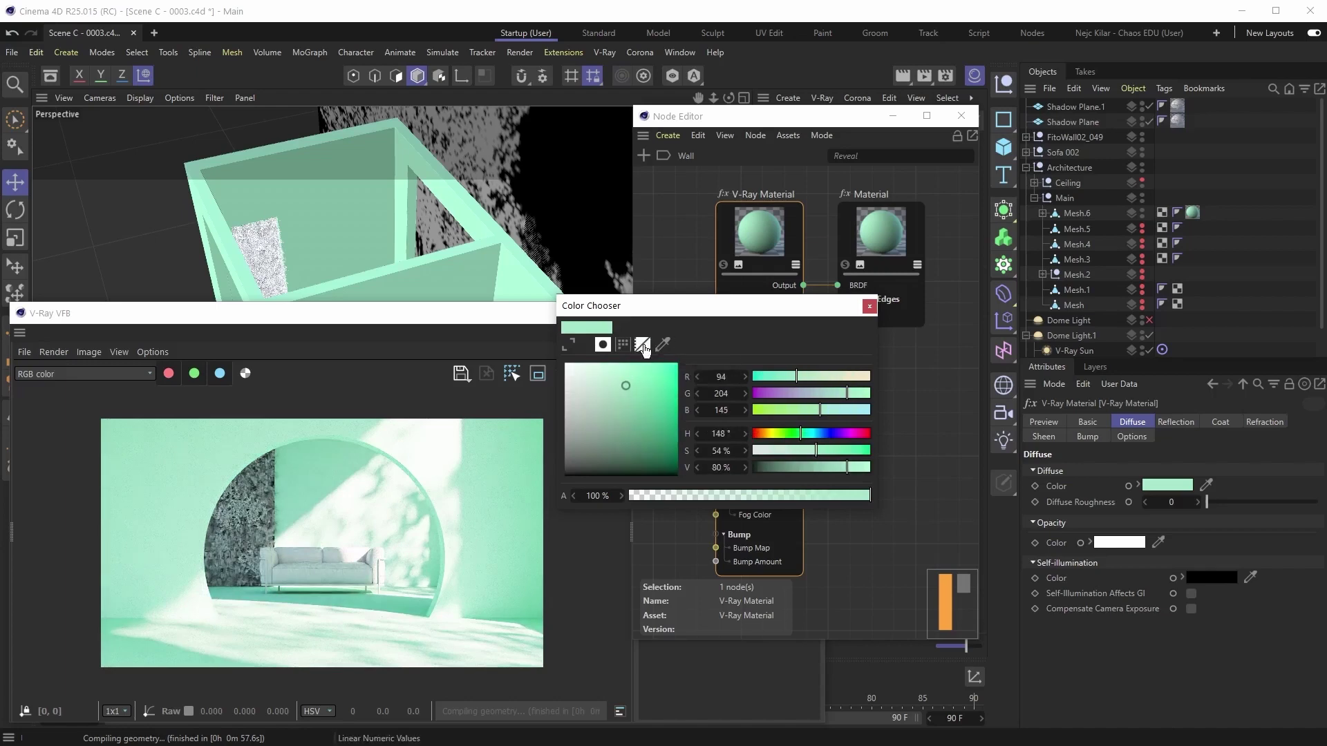
left_click(643, 346)
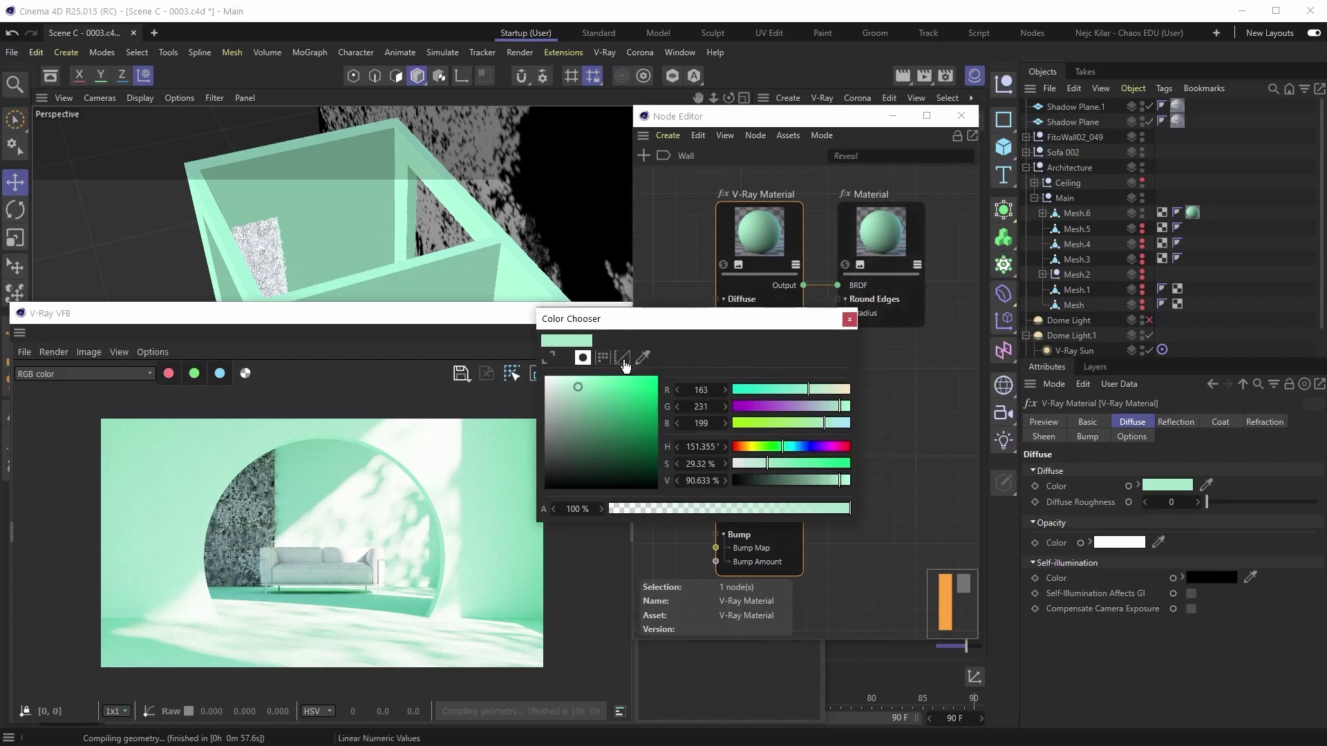
left_click_drag(655, 326, 675, 286)
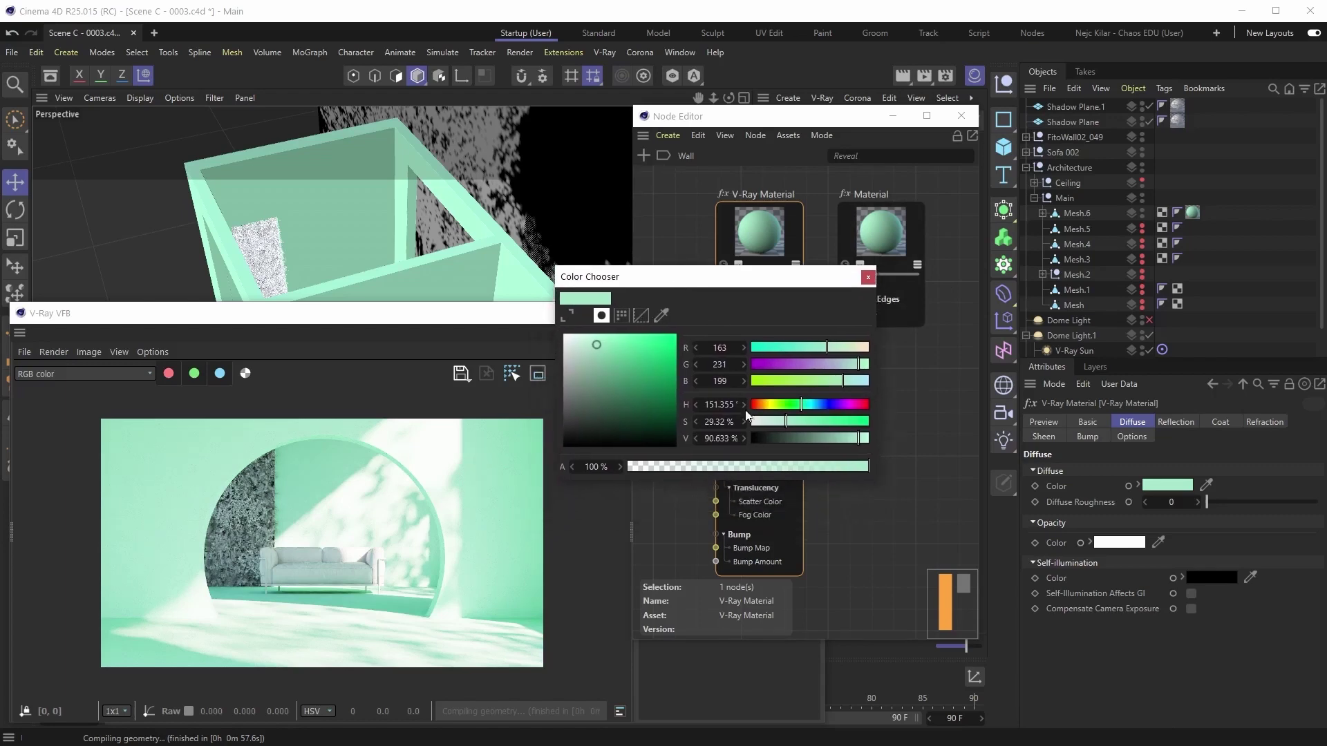
- Set the wall material's diffuse color to a soft terracotta with hue 22°, saturation 32% and value 76%
left_click_drag(787, 423, 754, 422)
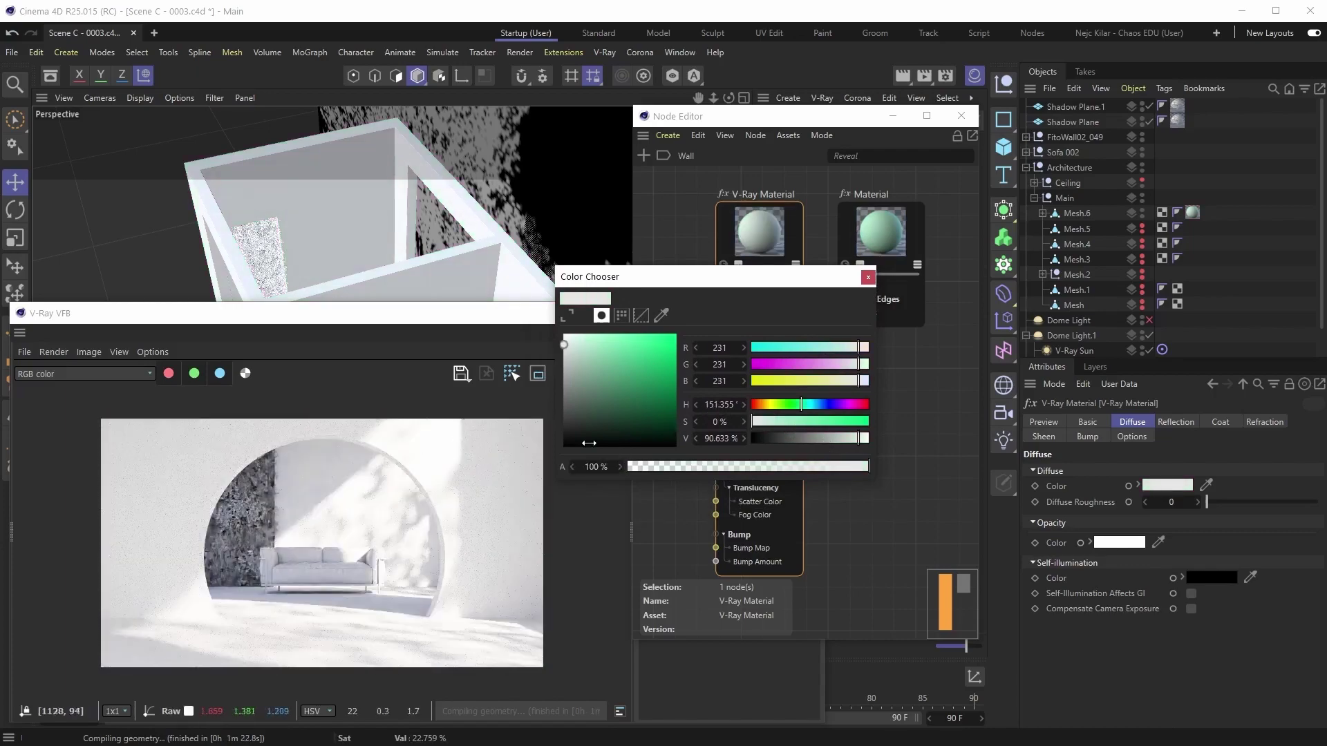
left_click(759, 407)
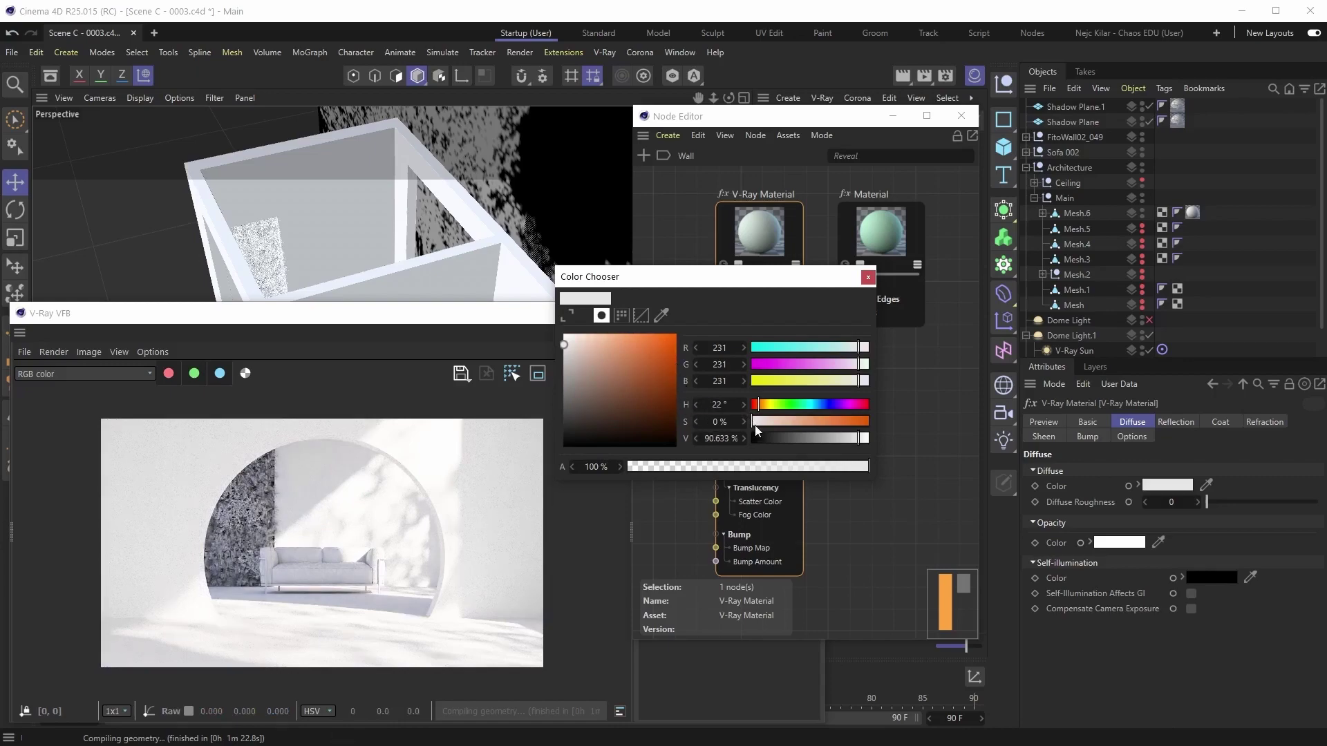
left_click_drag(758, 421, 838, 422)
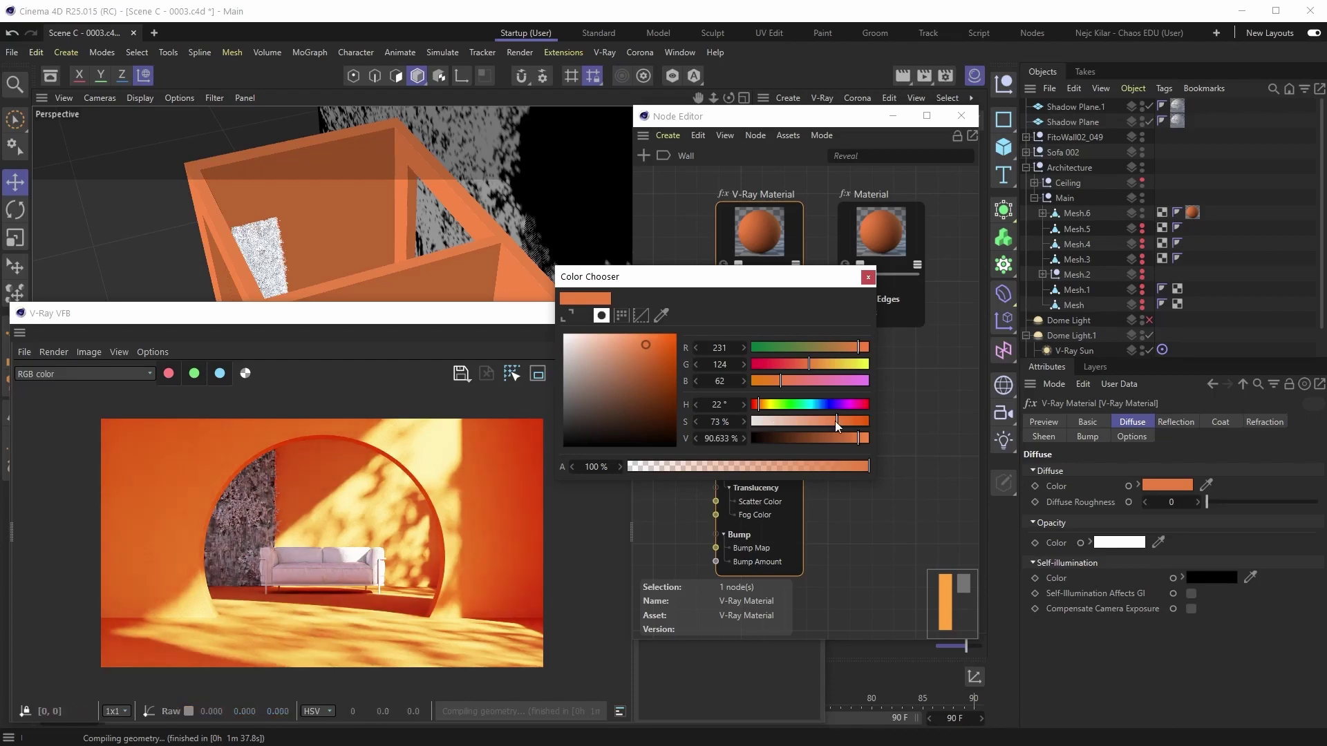
left_click_drag(835, 421, 822, 422)
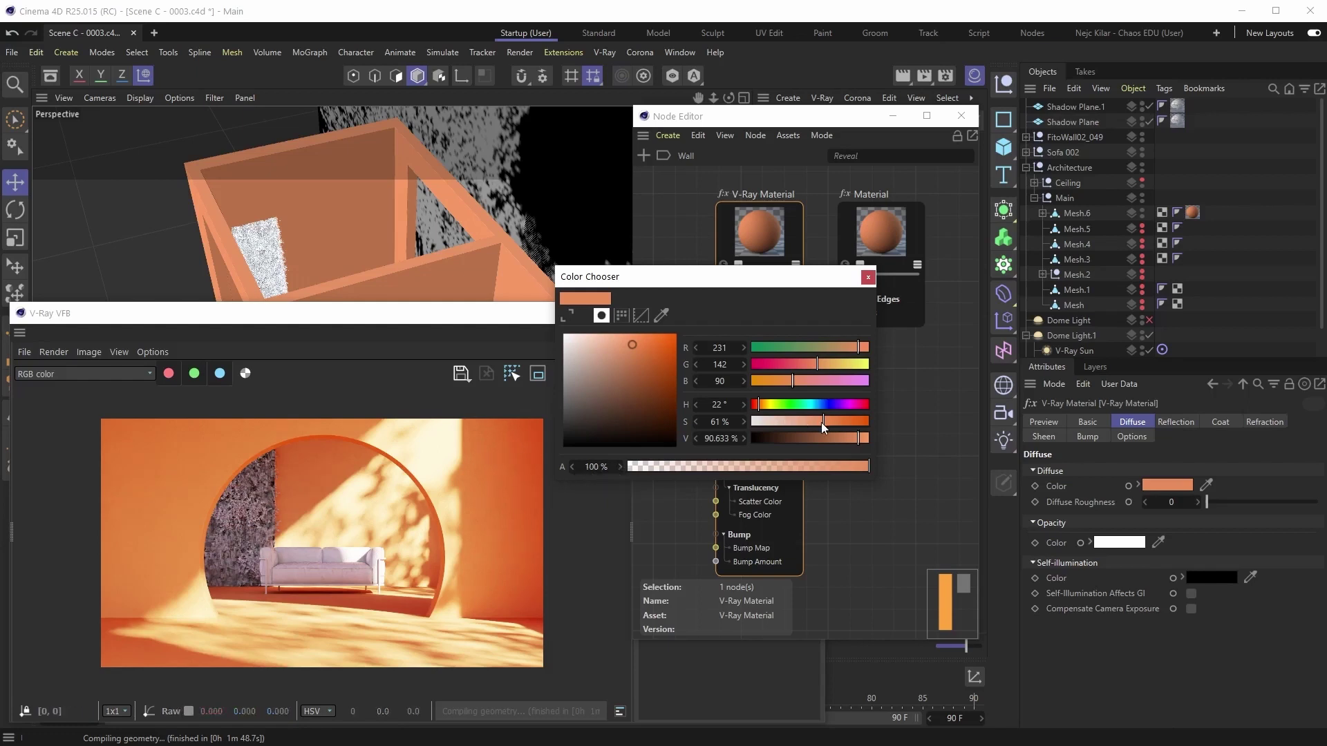
left_click_drag(821, 421, 797, 421)
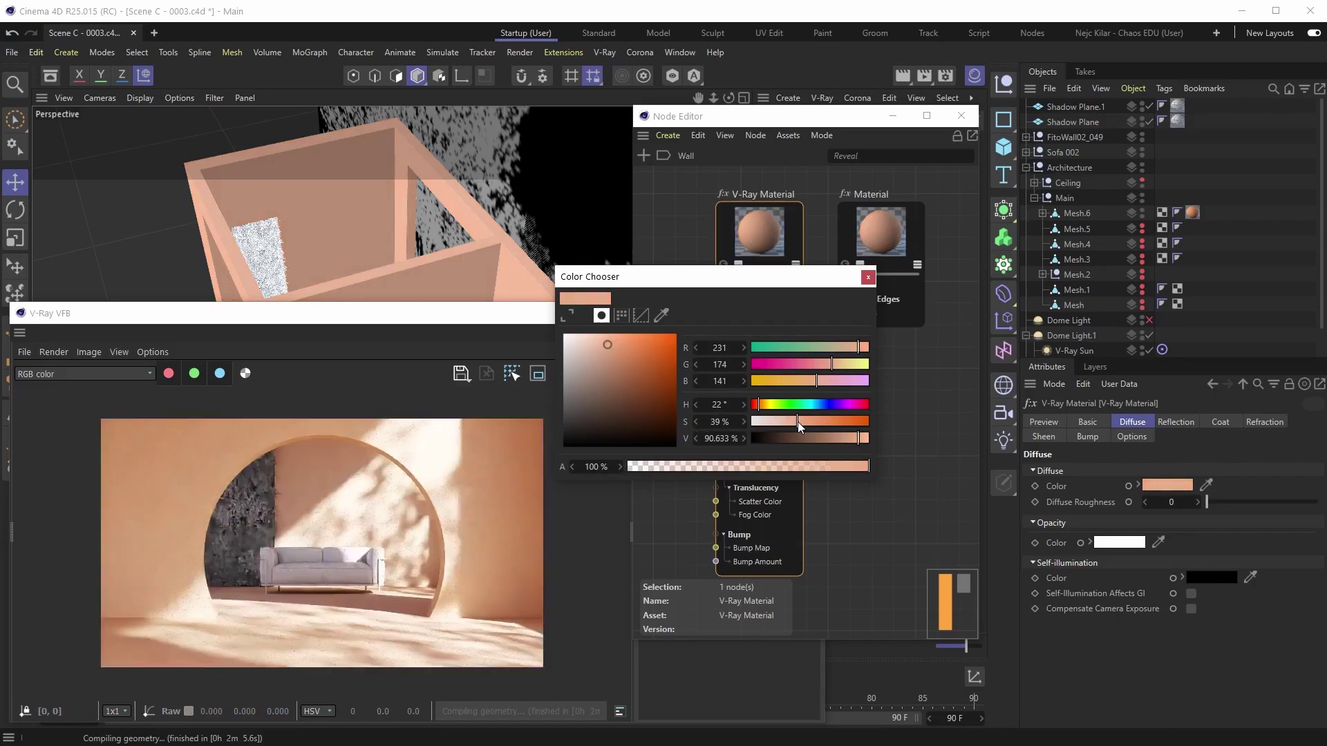
left_click_drag(798, 422, 789, 422)
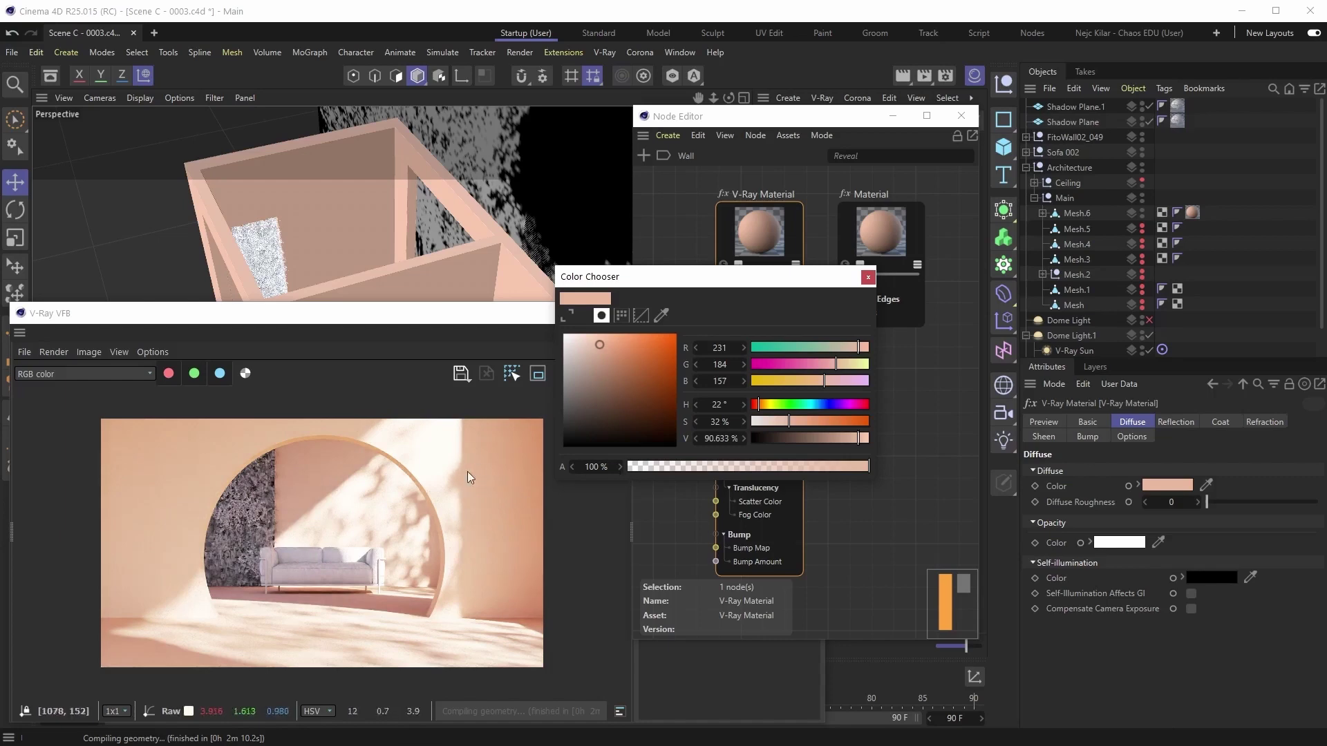
left_click_drag(851, 442, 840, 443)
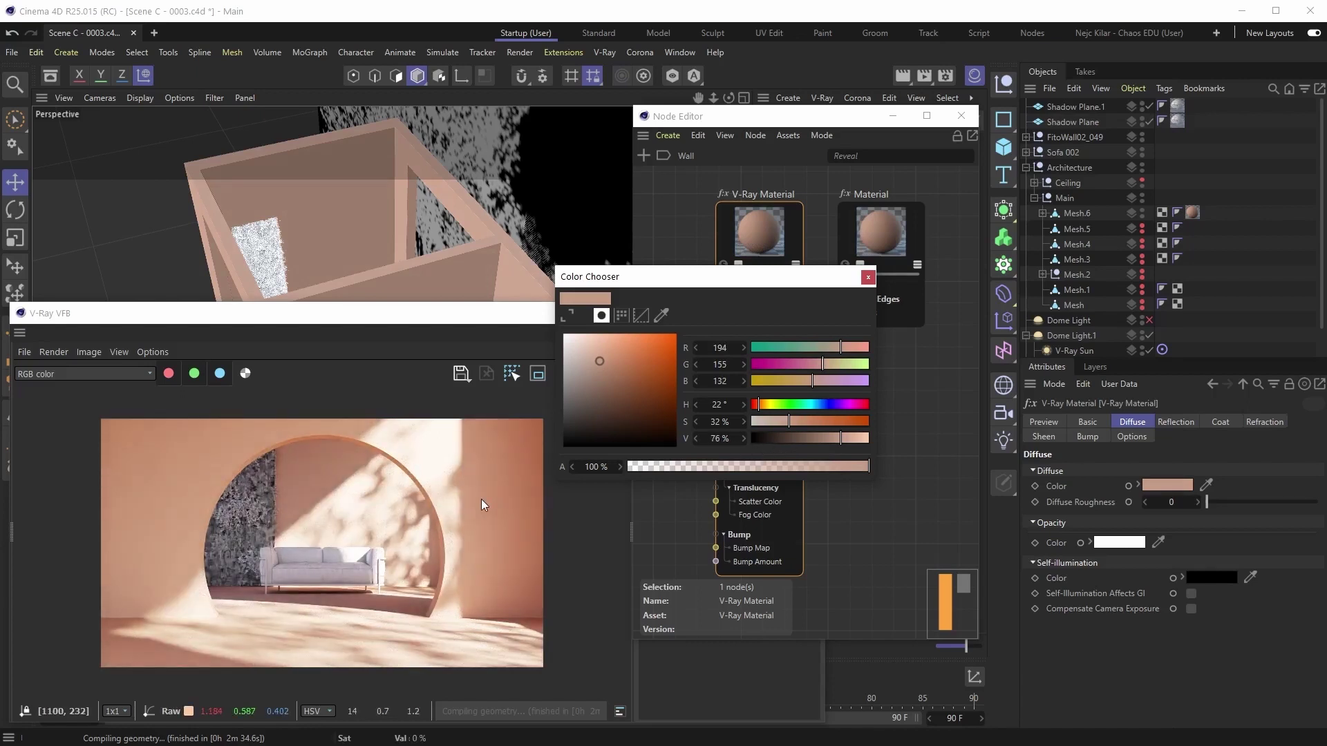
left_click(868, 277)
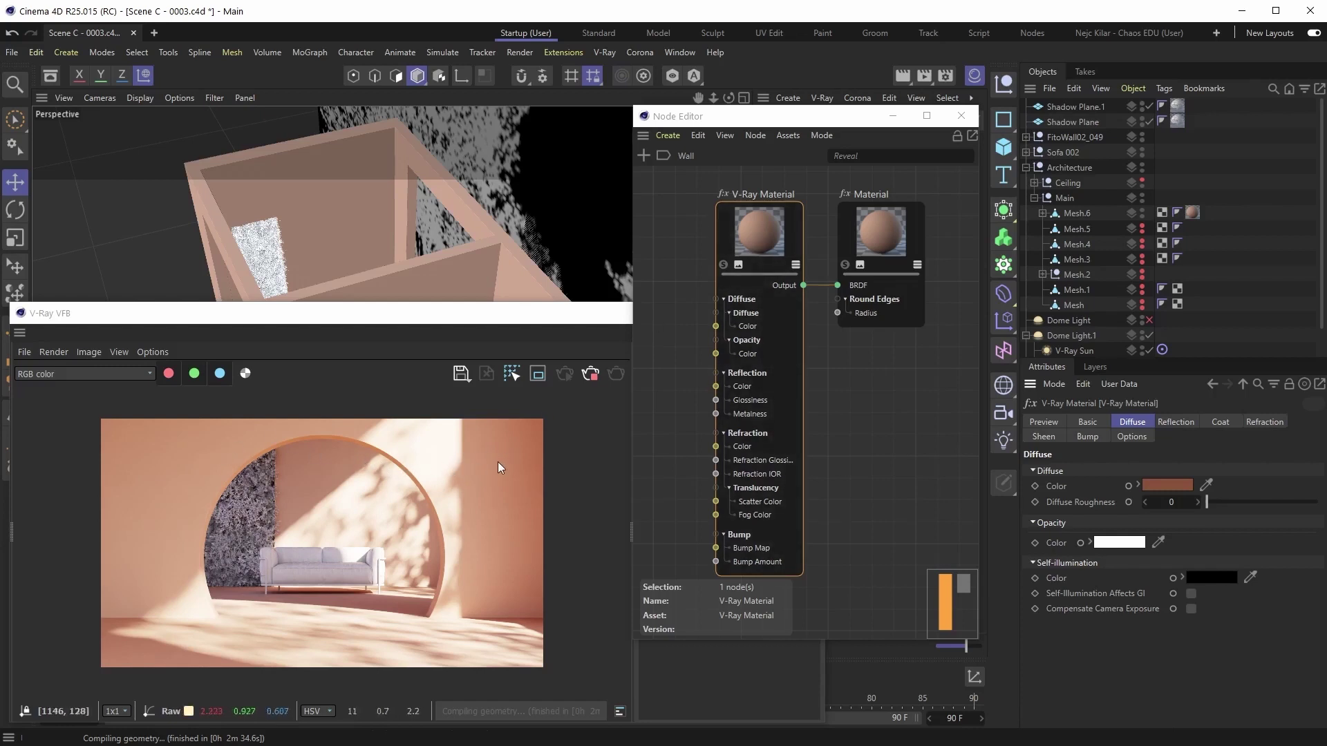
- Give the wall material a pure white reflection color with glossiness 0.5, and close the Node Editor
left_click(1176, 423)
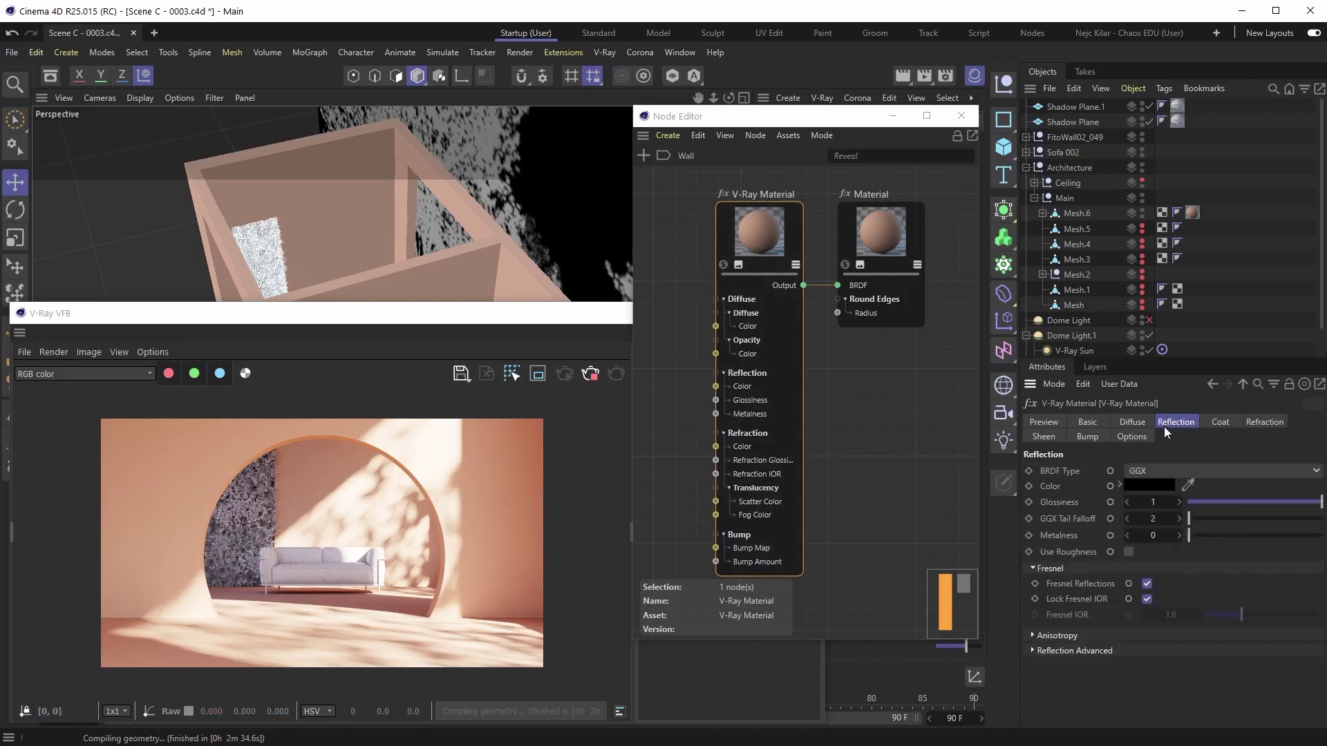
left_click(1149, 486)
left_click_drag(1148, 498, 644, 235)
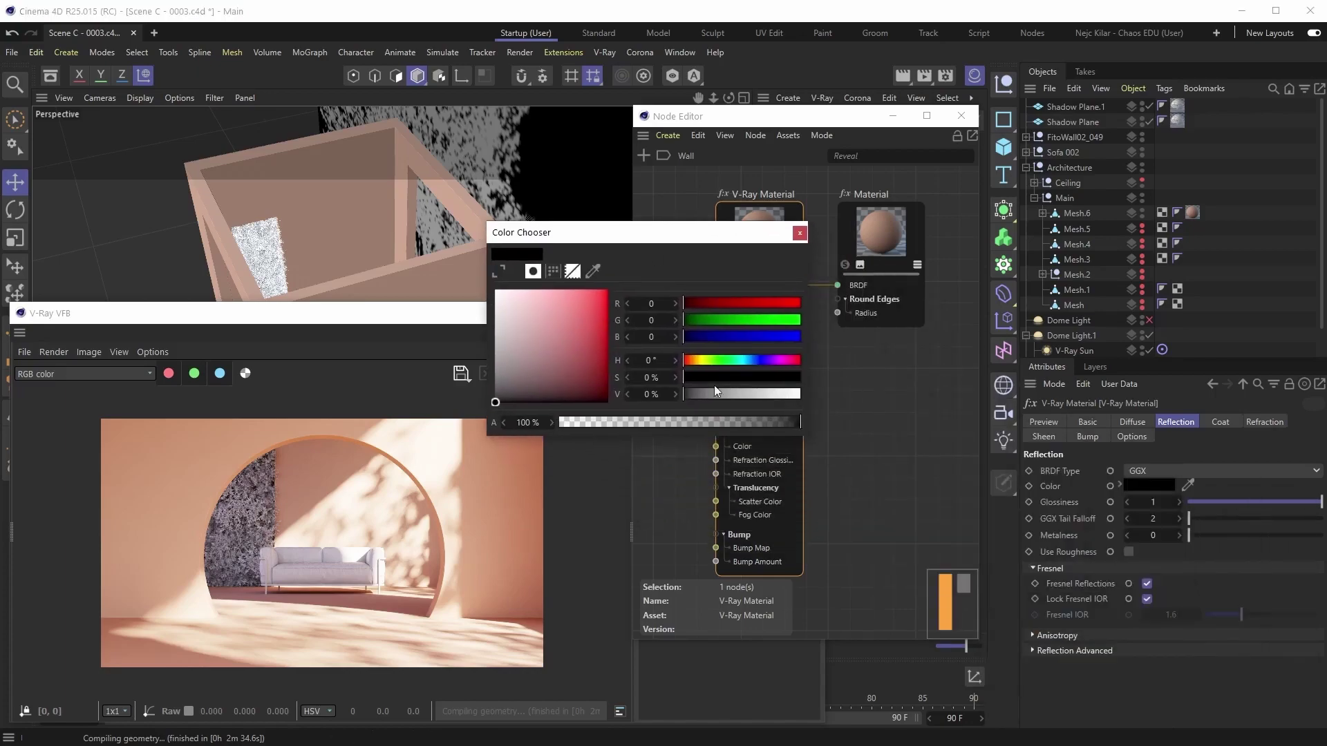
left_click_drag(715, 394, 860, 401)
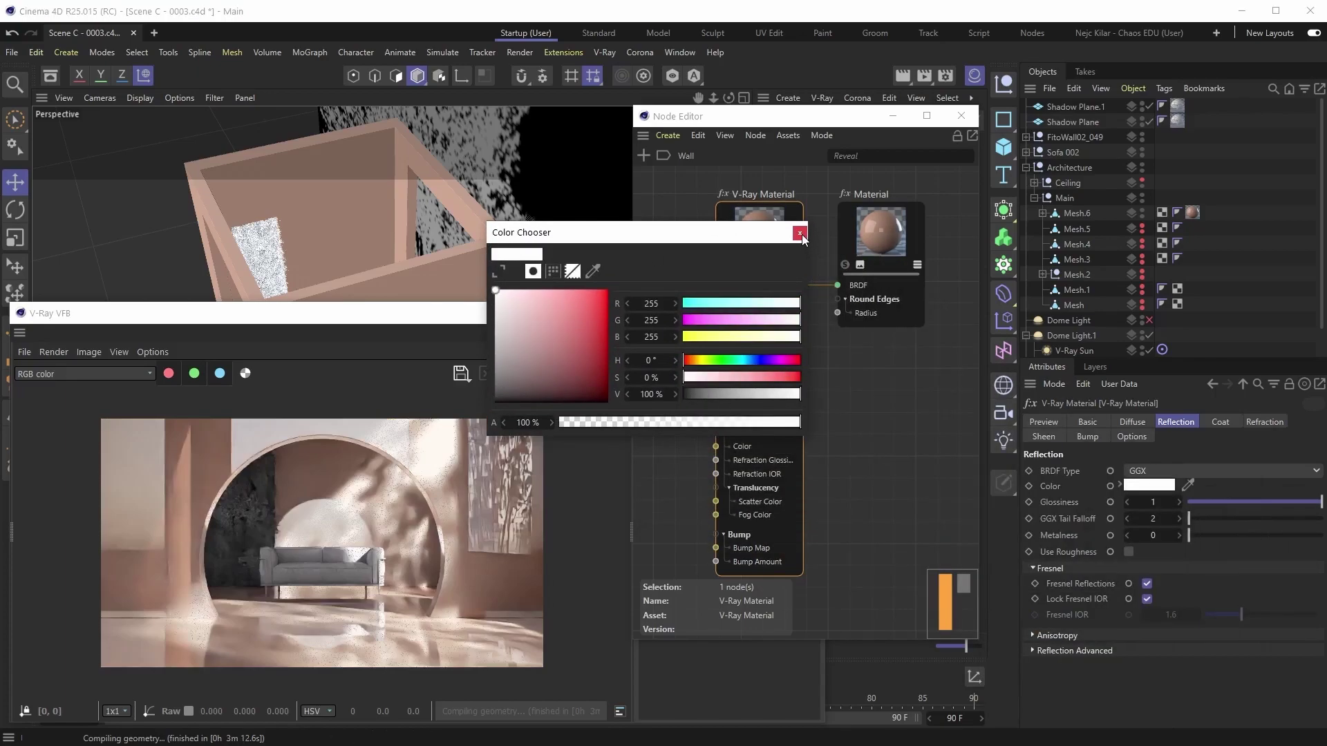
left_click(800, 233)
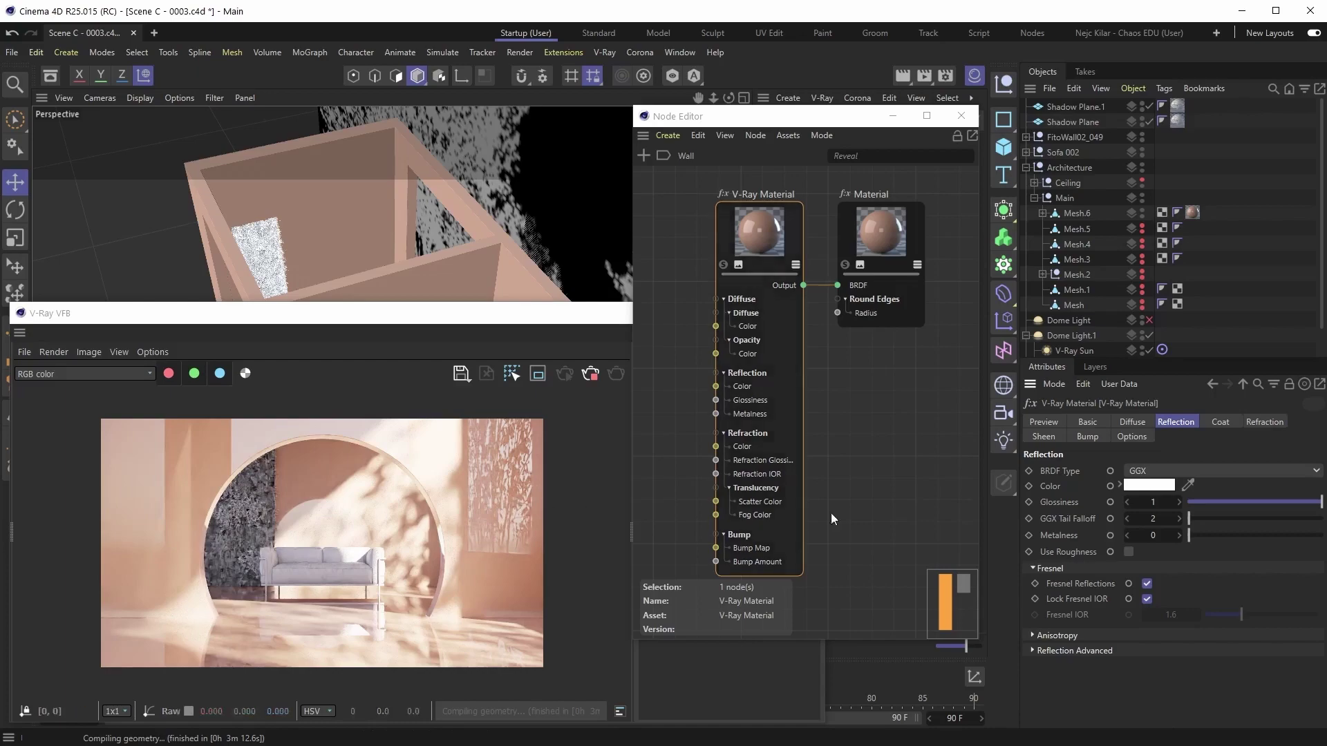
left_click_drag(1306, 507, 1255, 508)
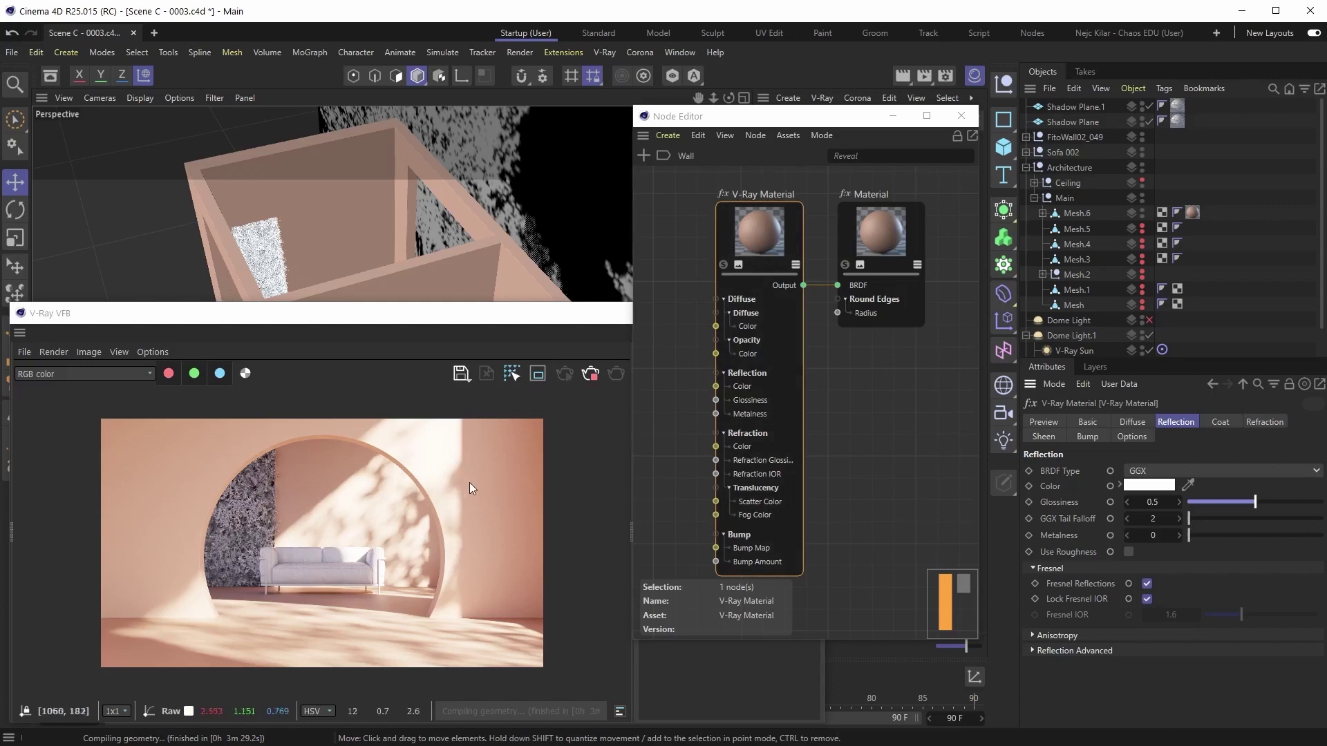
left_click(960, 119)
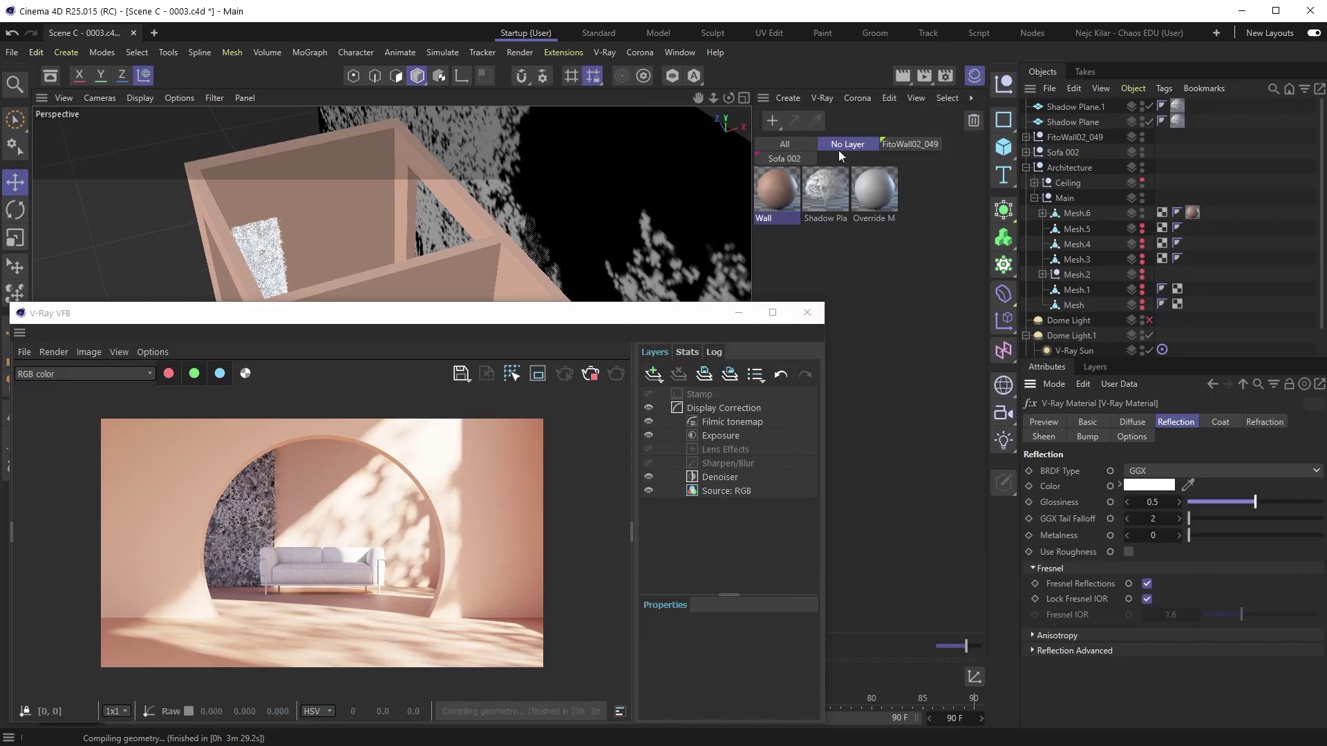
- Create a new V-Ray Node Material and name it Floor
left_click(828, 95)
mouse_move(828, 119)
left_click(960, 127)
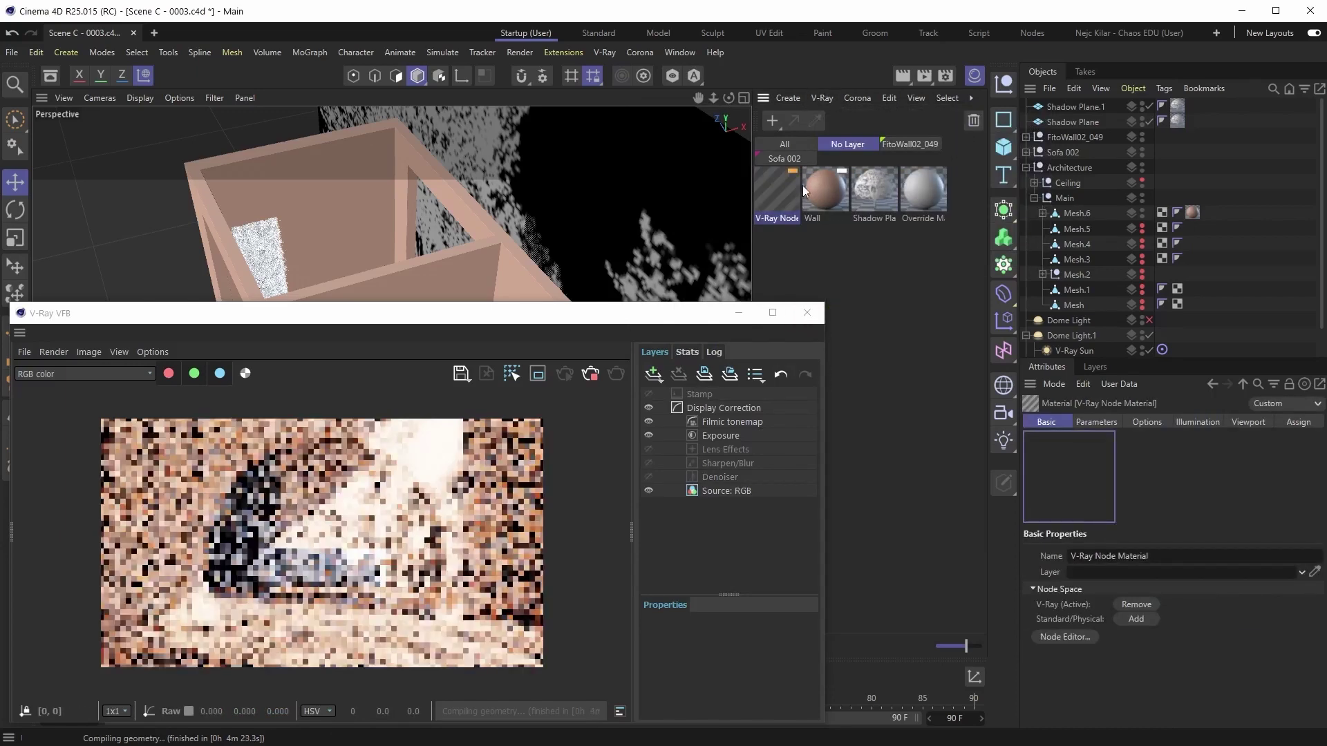
double_click(1126, 556)
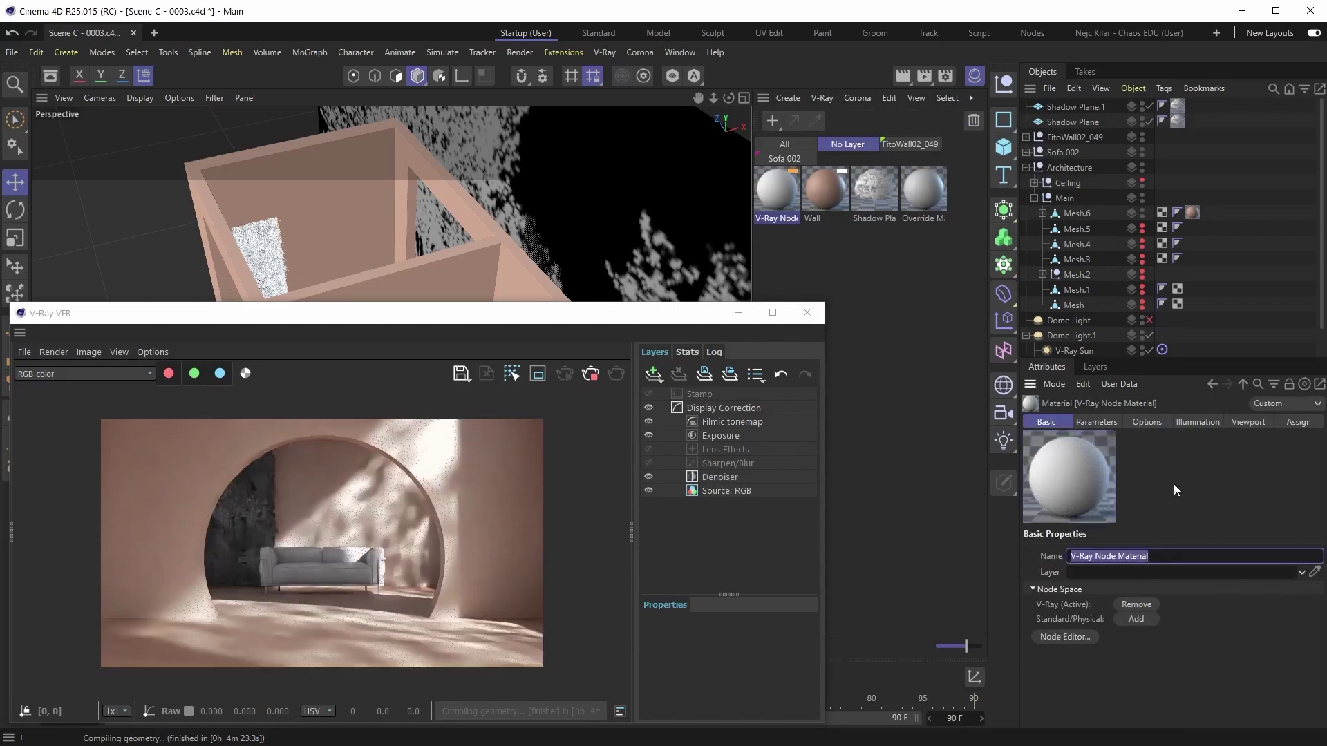
type("Floor")
key("Return")
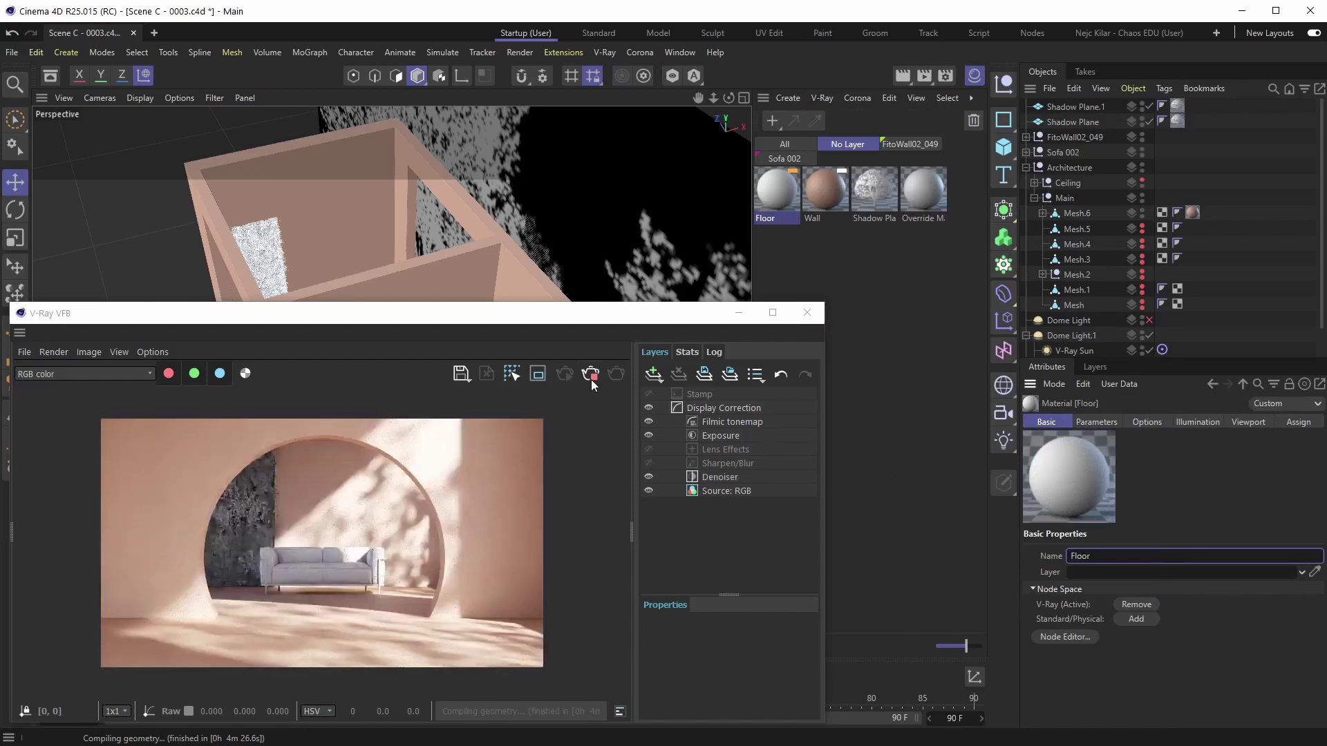
- Stop the interactive render and add the Floor material to the Material Override exclusion list in the Render Settings
left_click(591, 380)
left_click(952, 73)
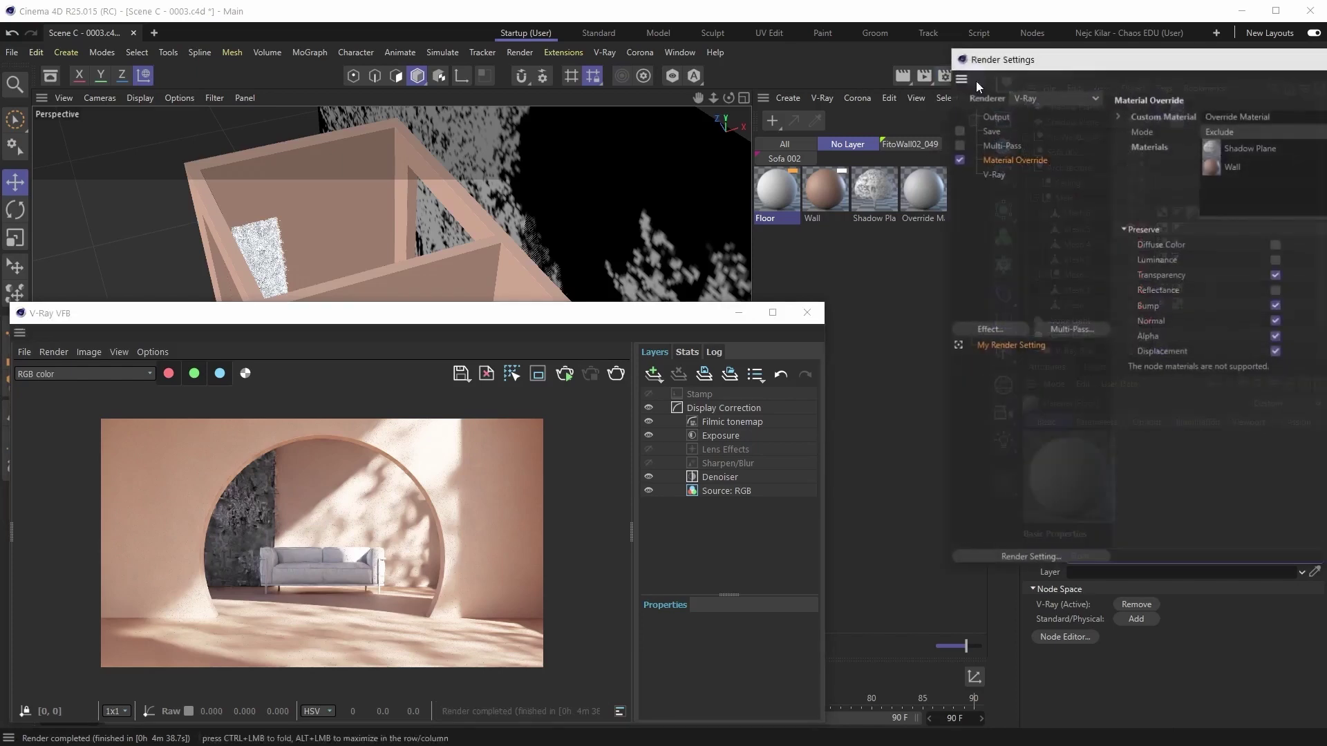
left_click_drag(976, 81, 100, 81)
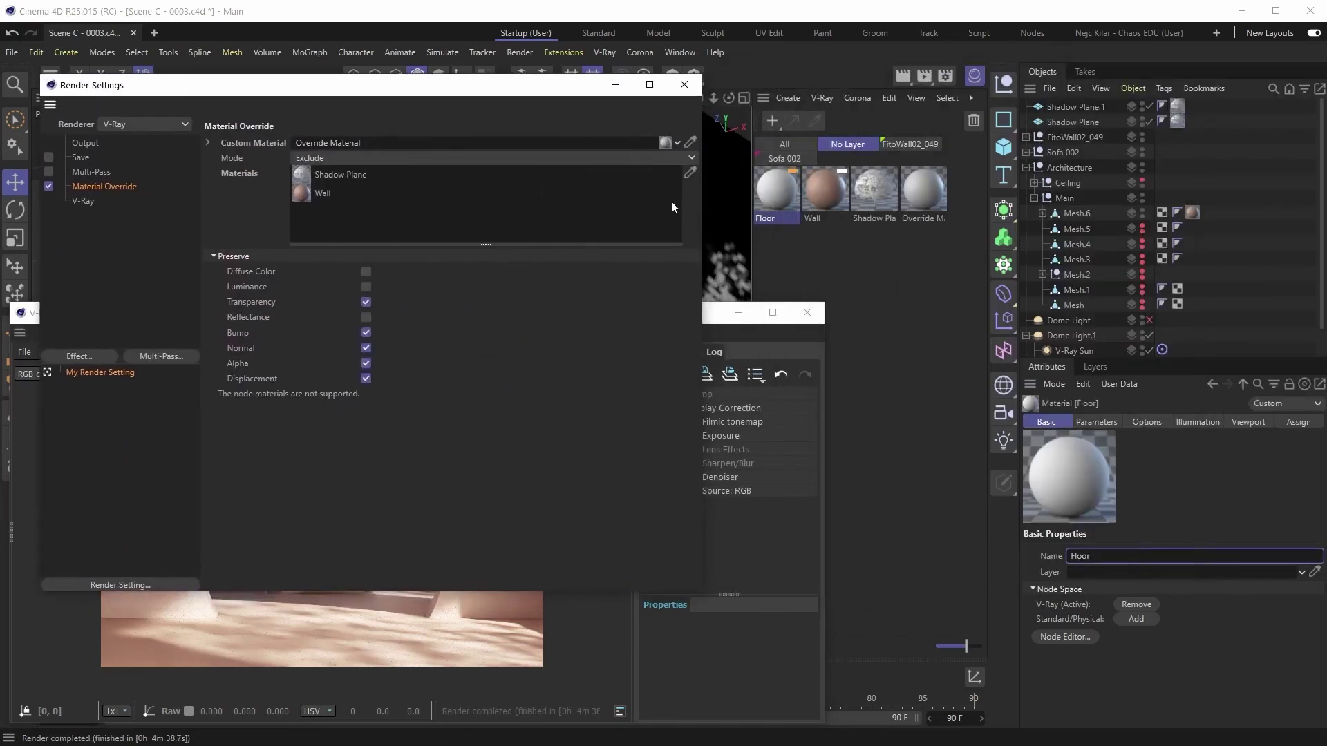
left_click_drag(779, 190, 419, 211)
left_click_drag(248, 169, 344, 209)
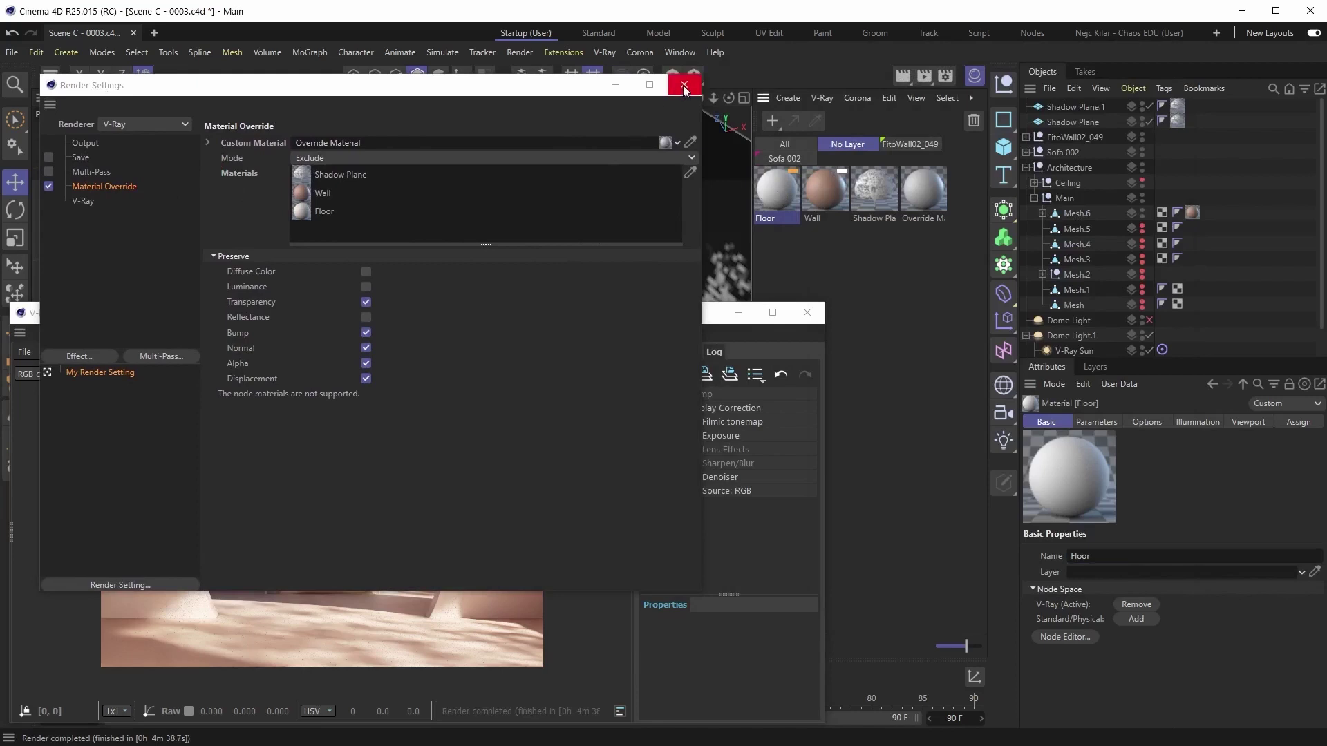
left_click(683, 85)
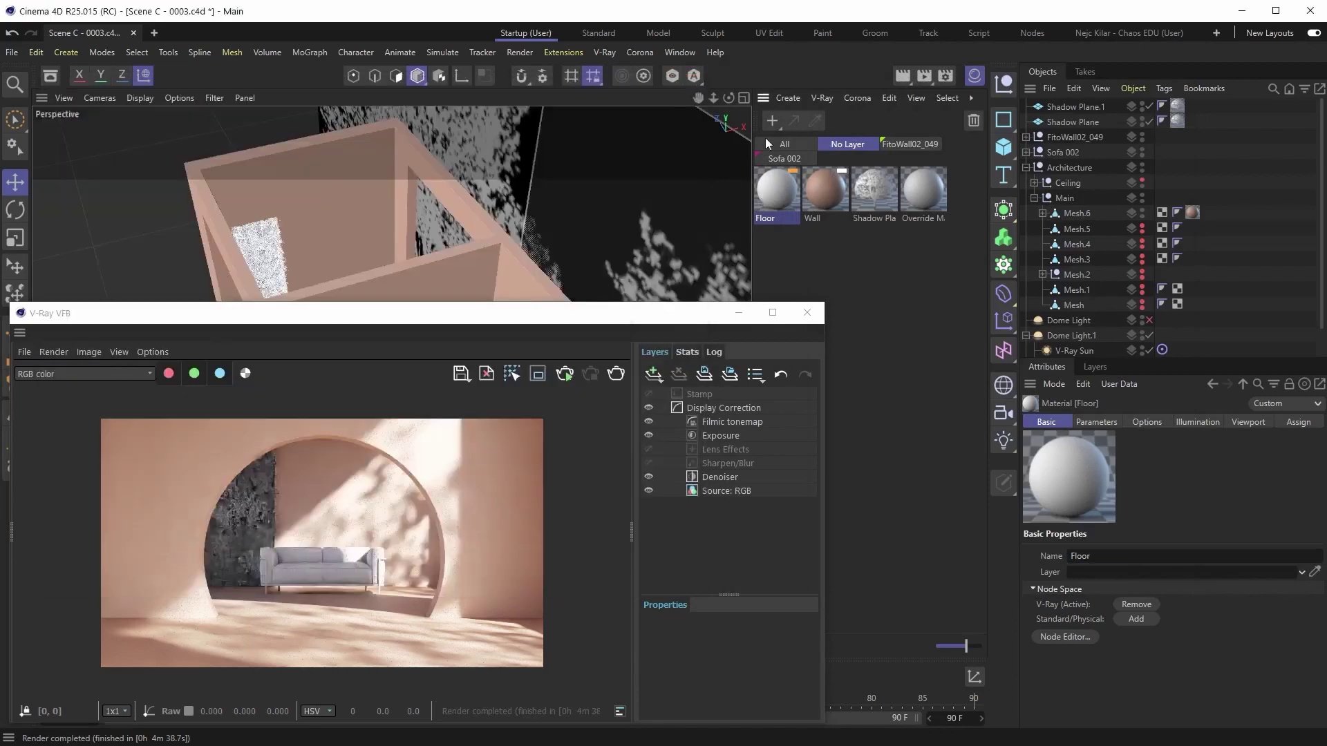
- Restart the interactive render, minimize the V-Ray VFB window and deselect the Floor material
left_click(665, 349)
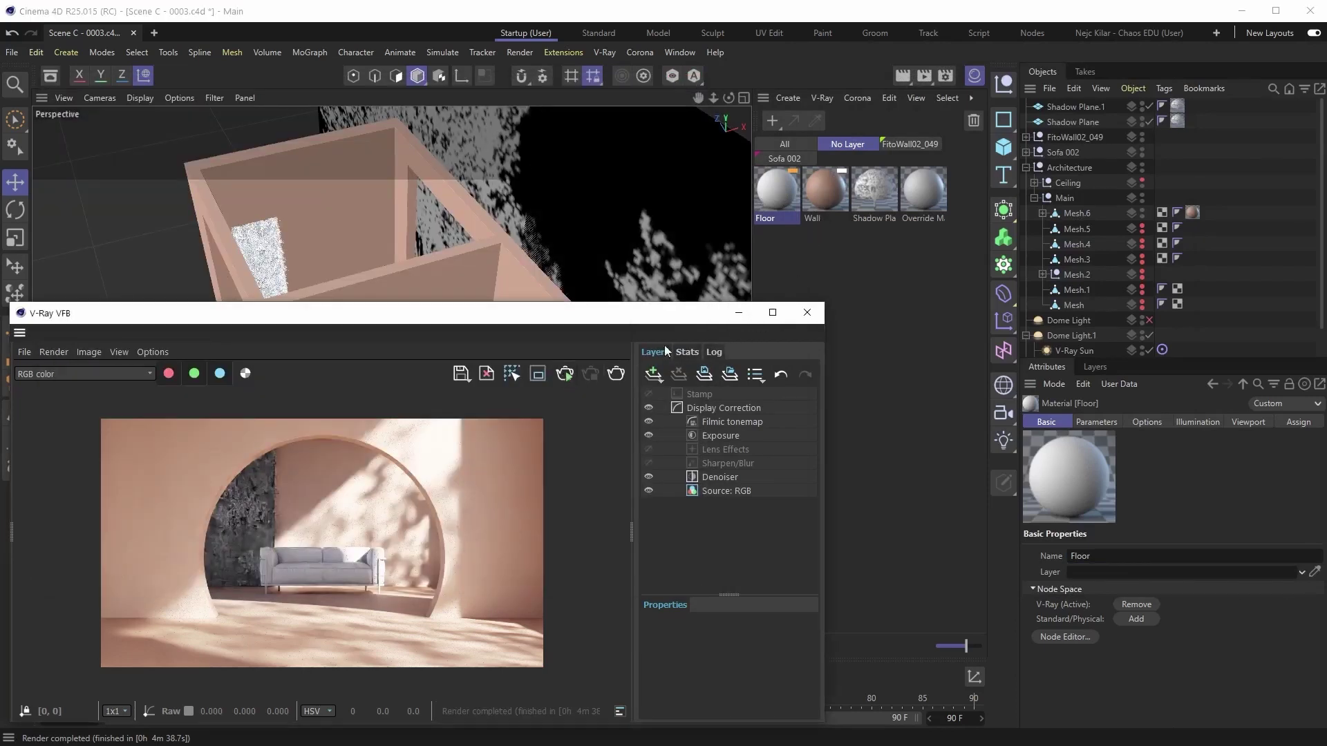
key("shift+r")
left_click(738, 320)
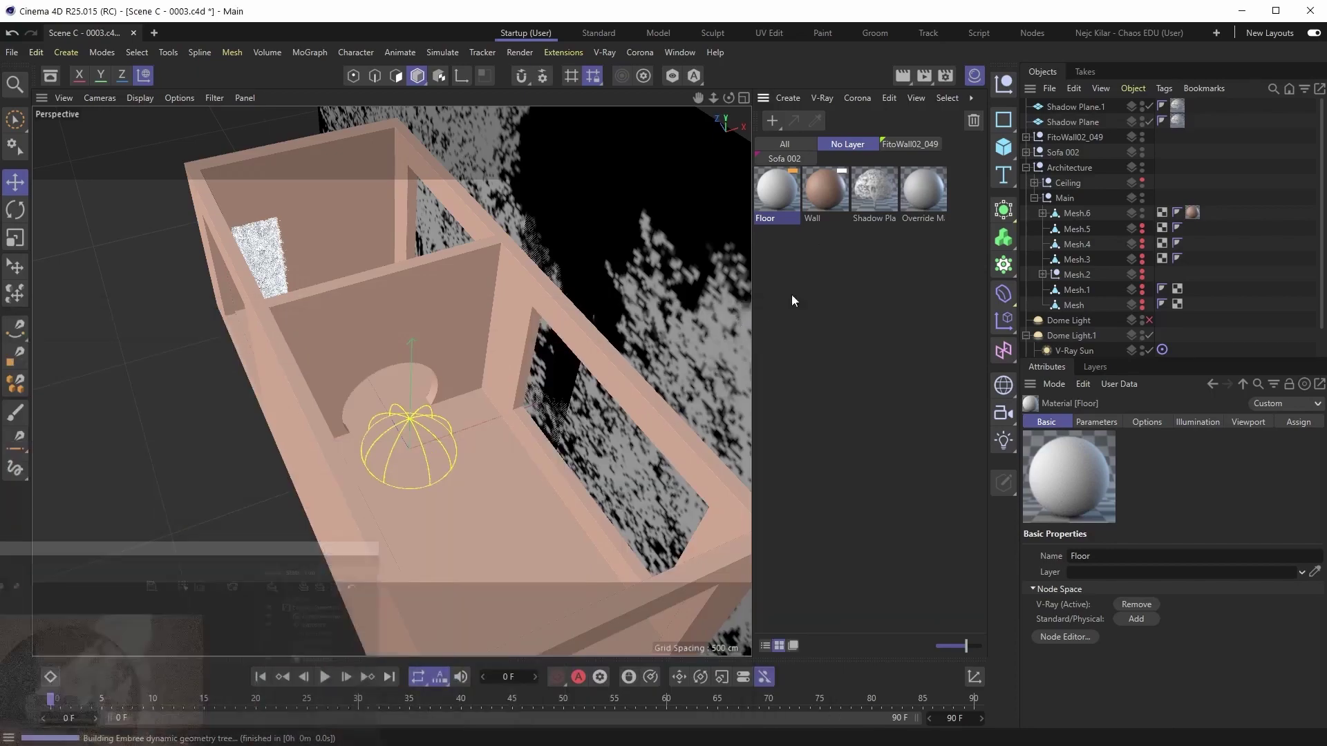
left_click(803, 291)
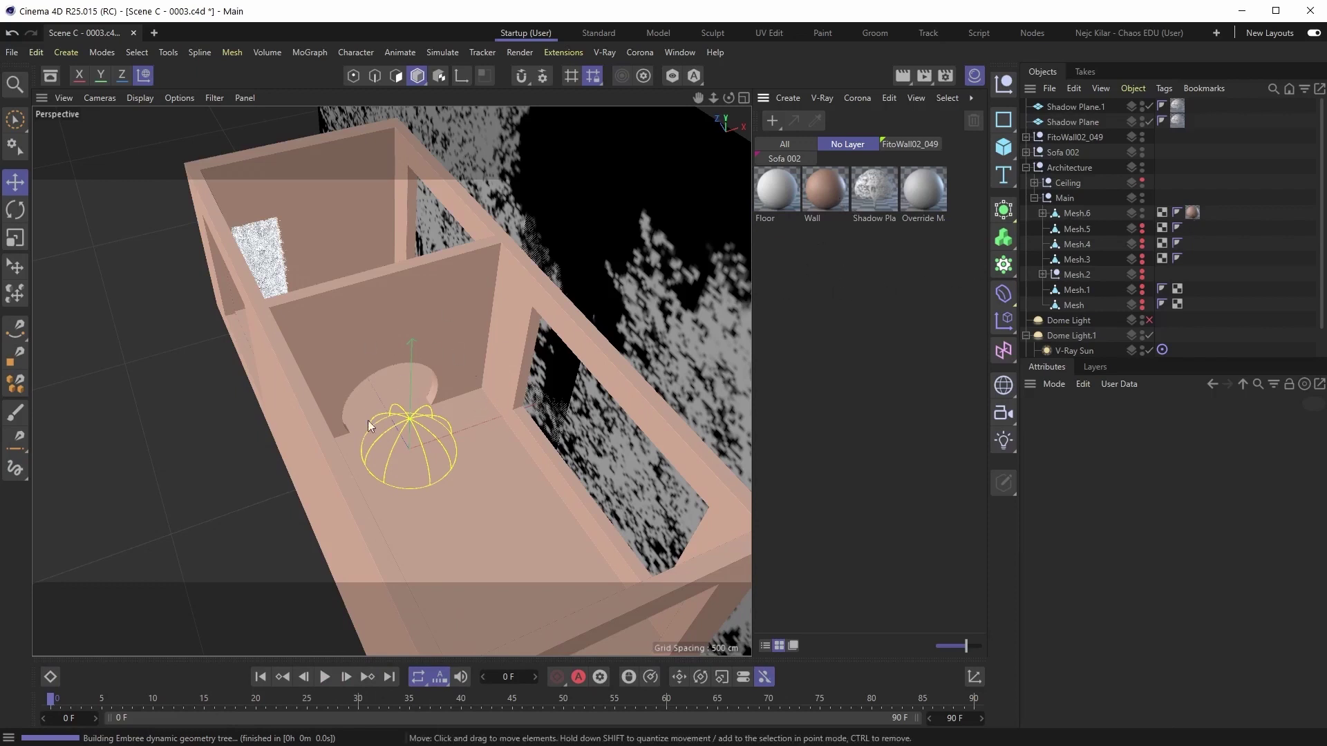
- Select all floor polygons of Mesh.6 and store them as a polygon selection
left_click(1076, 213)
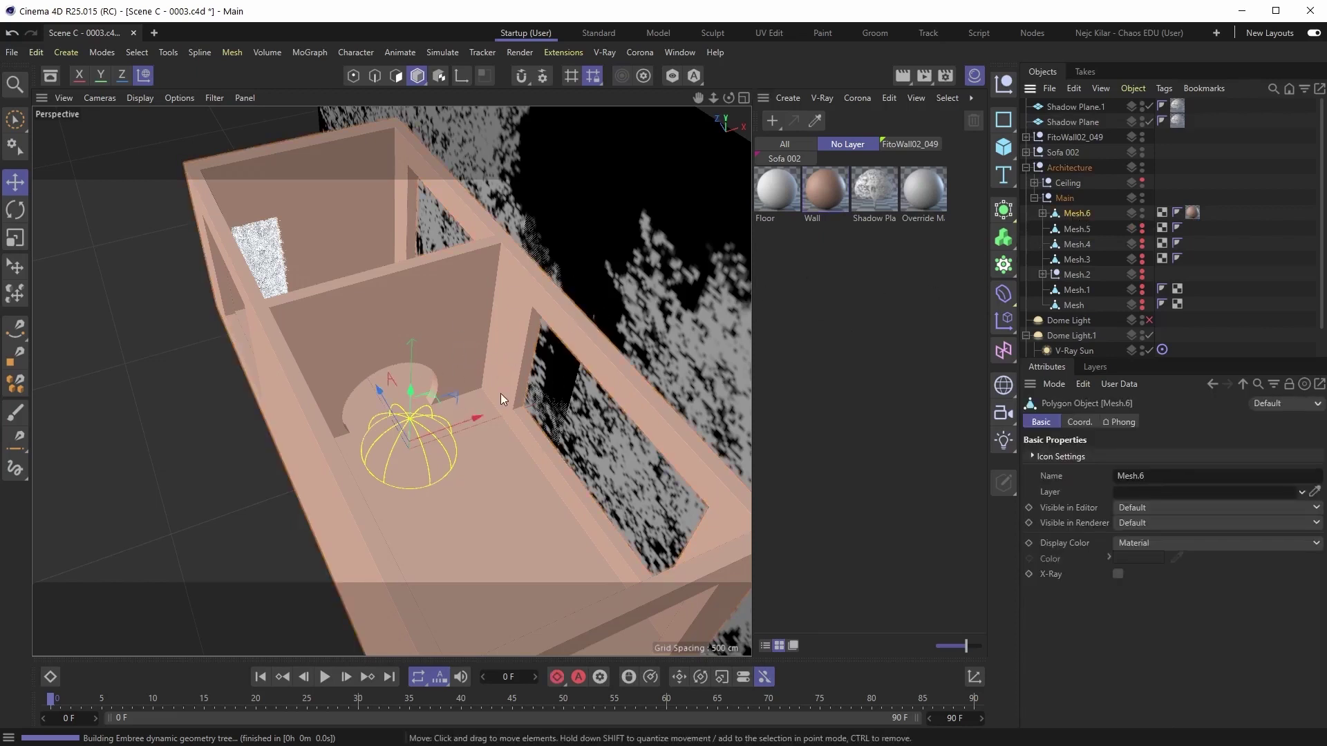
key("Return")
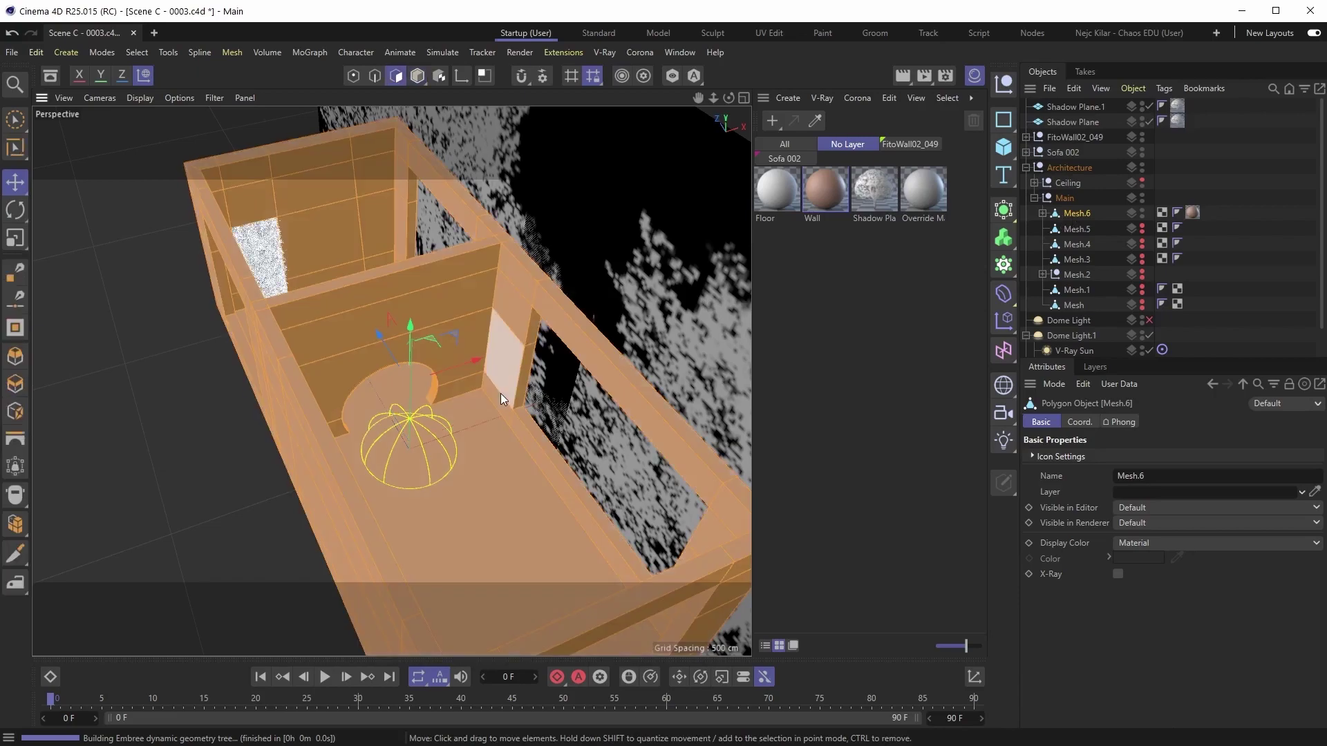
left_click(465, 463)
left_click_drag(466, 463, 454, 382, "alt")
left_click(136, 52)
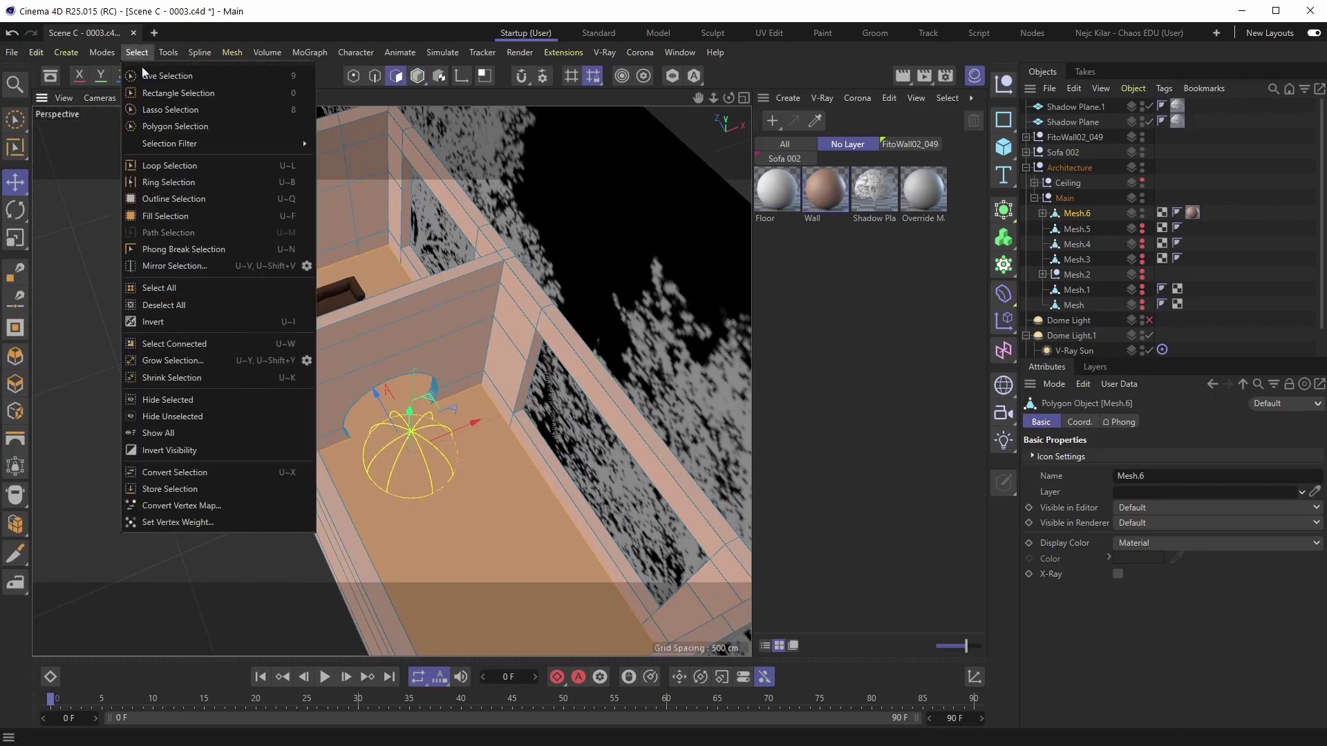
left_click(184, 489)
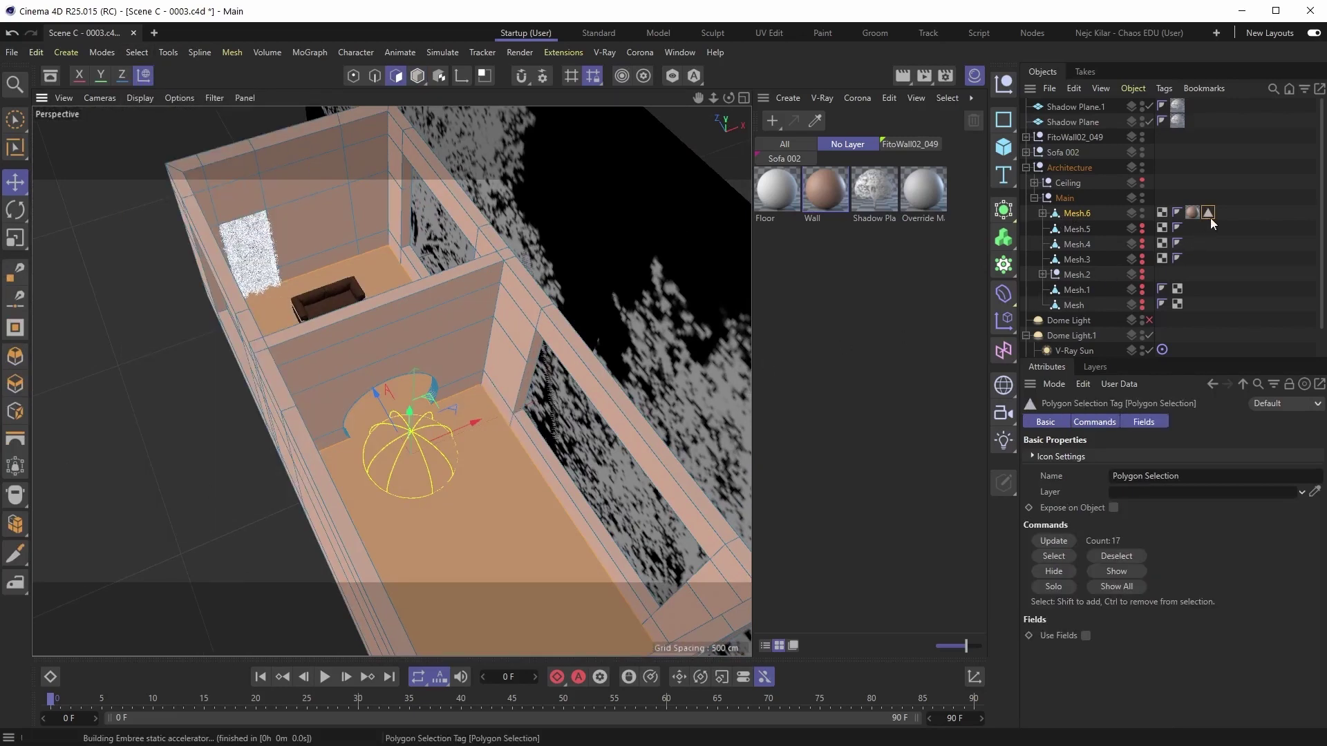
- Rename the stored polygon selection on Mesh.6 to Floor Selection
double_click(1126, 476)
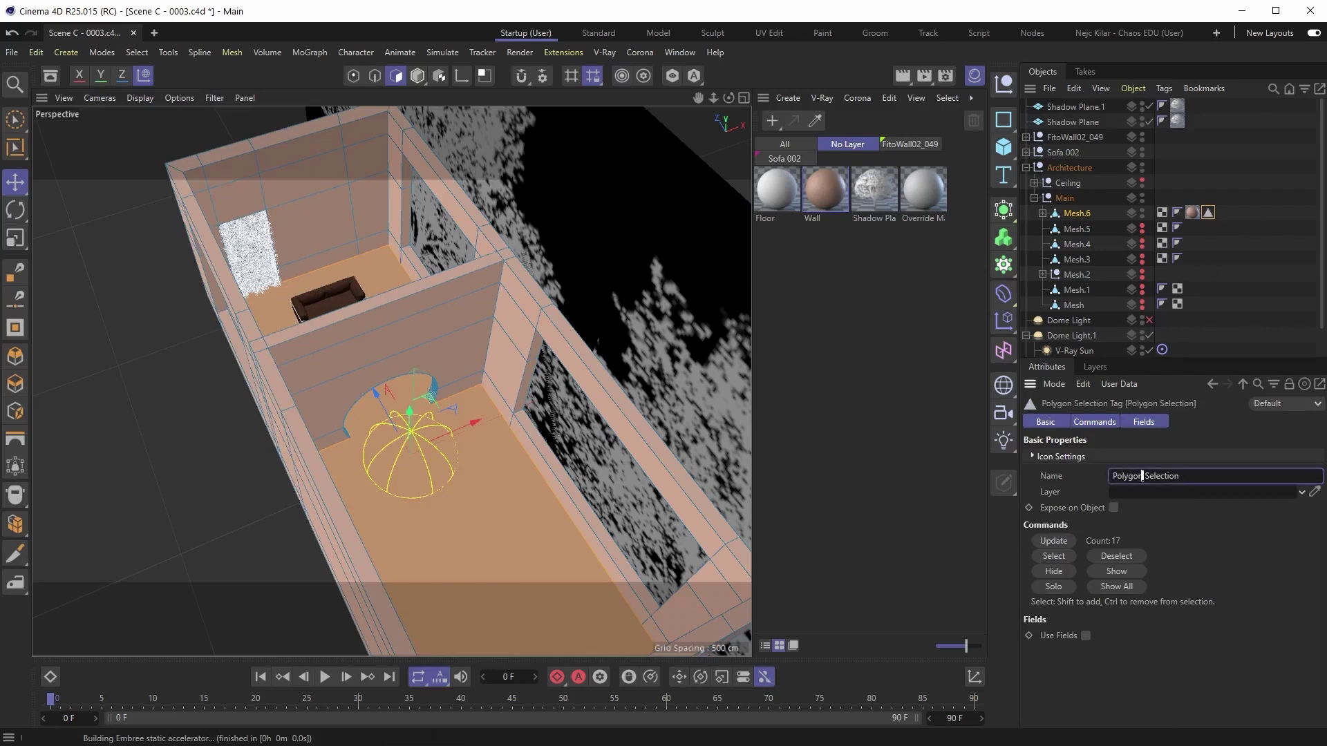
type("Floor")
key("Return")
- Apply the Floor material to Mesh.6 and restrict it to the Floor Selection polygons
left_click_drag(774, 186, 1083, 215)
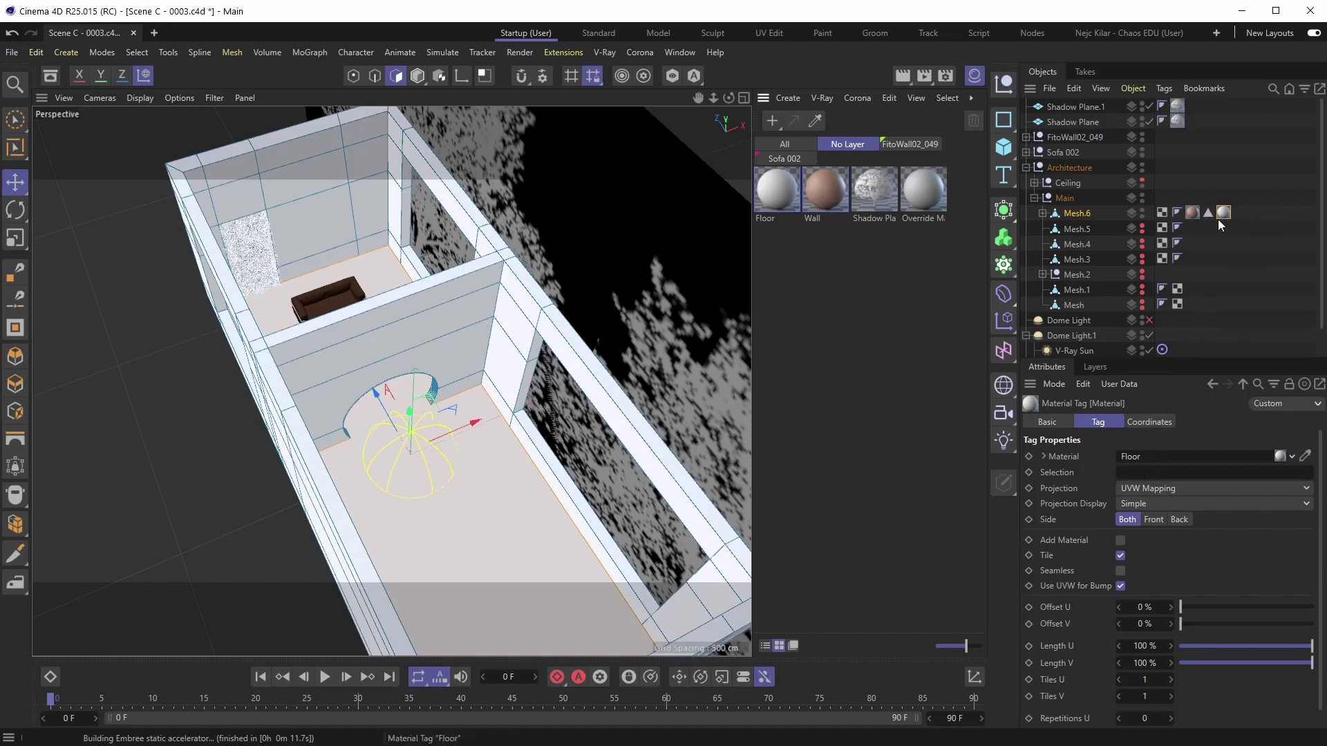
left_click_drag(1208, 213, 1143, 441)
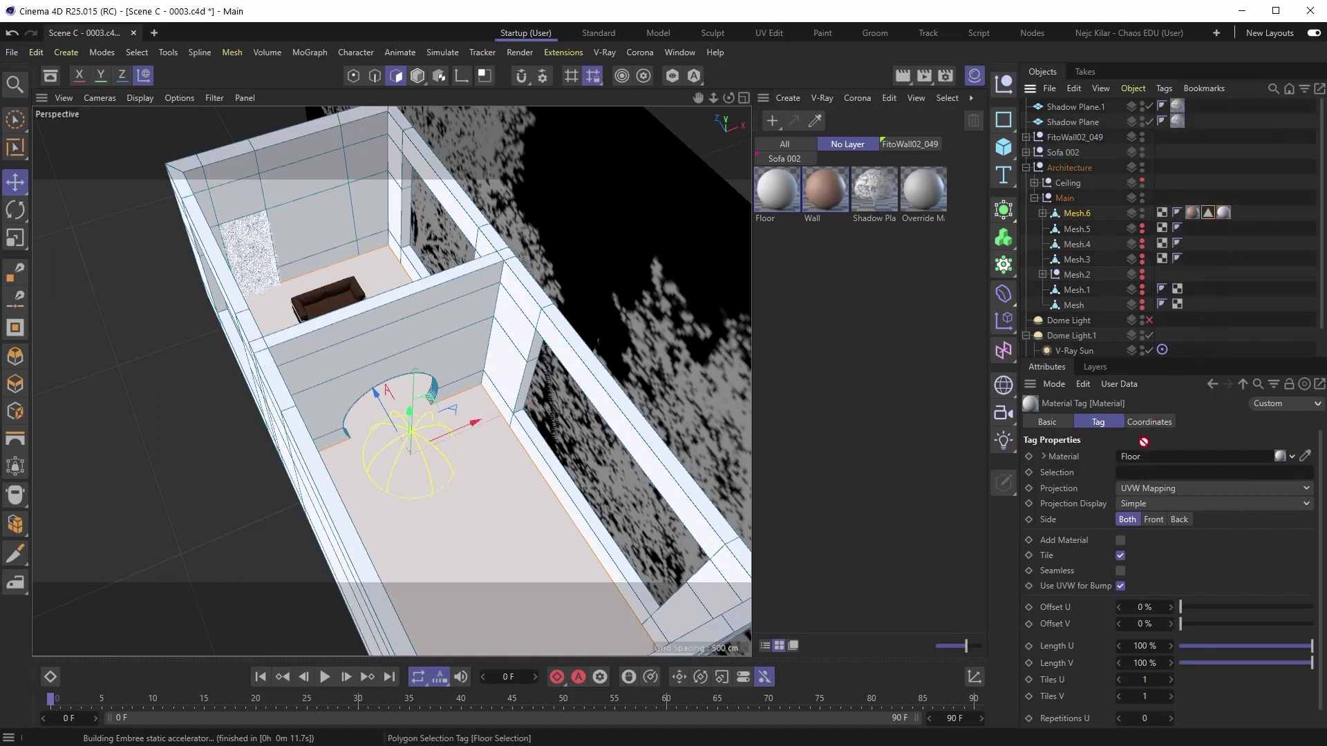
left_click_drag(1071, 478, 1151, 477)
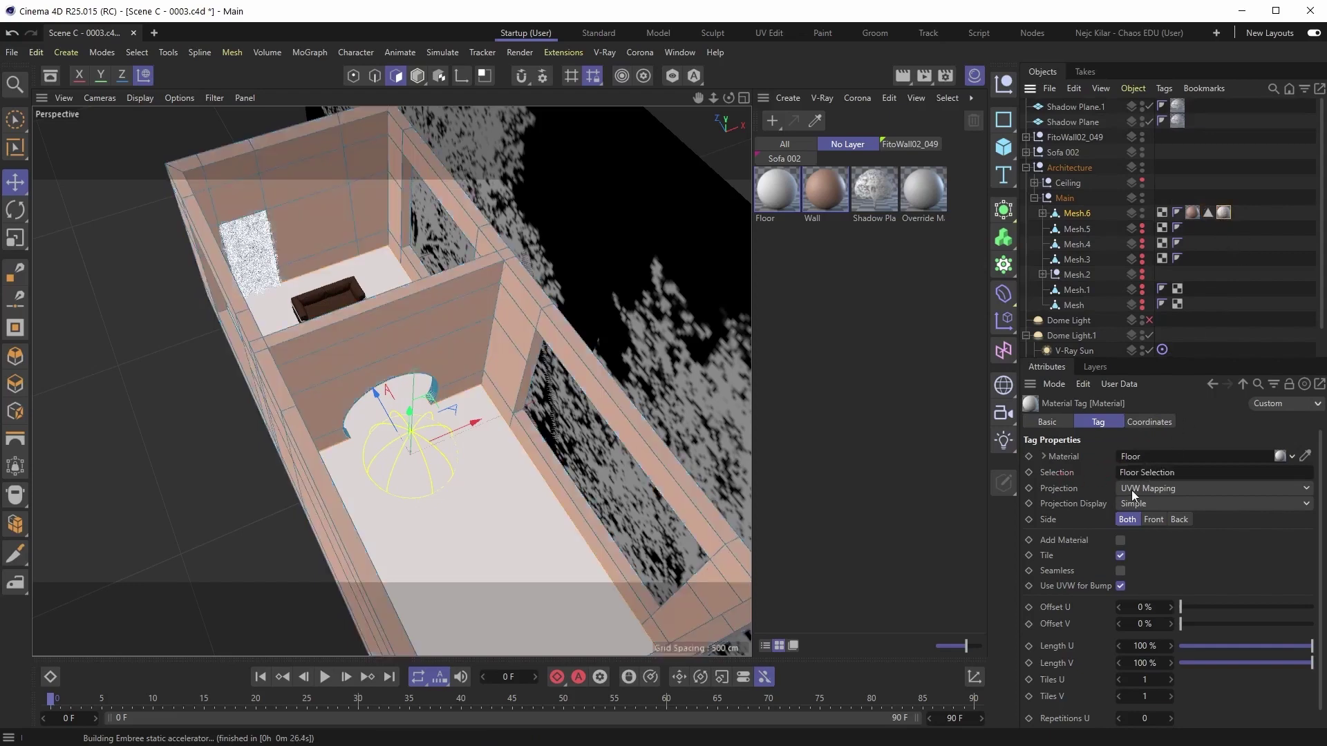
left_click(1226, 246)
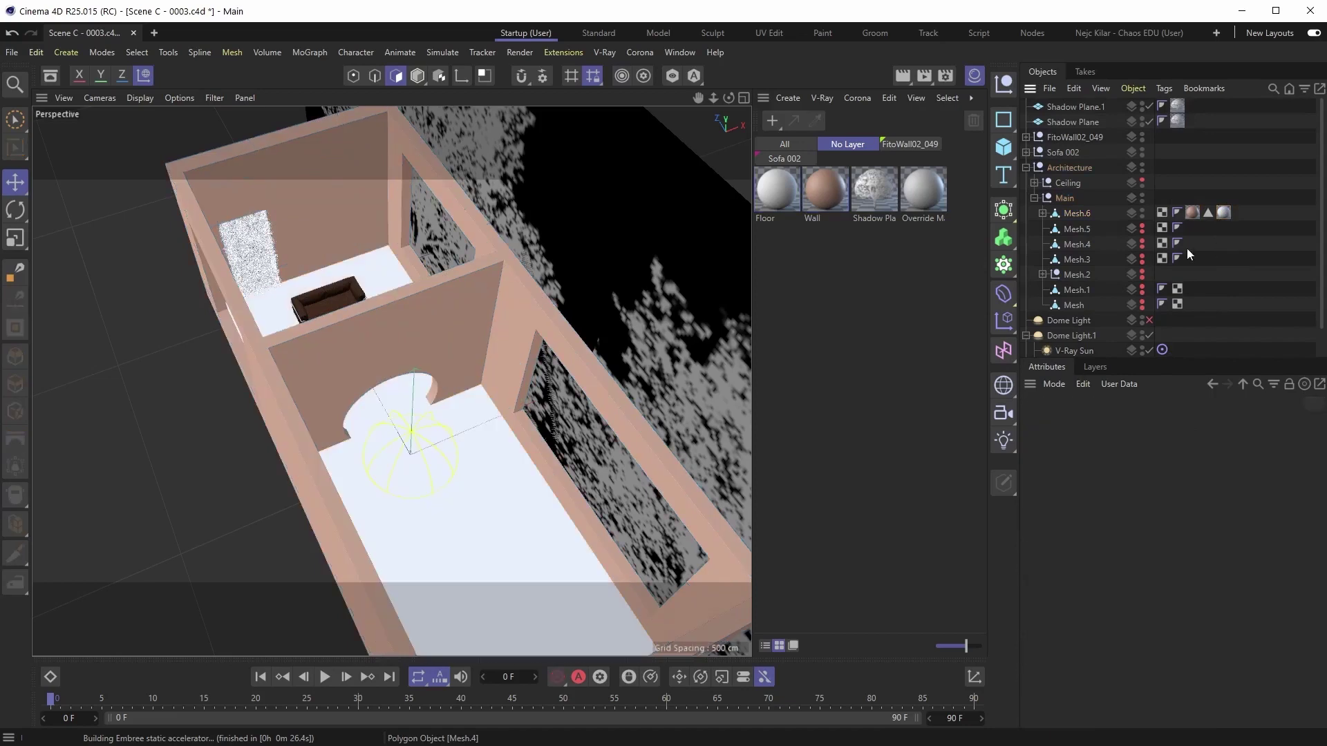
left_click_drag(486, 377, 425, 332, "alt")
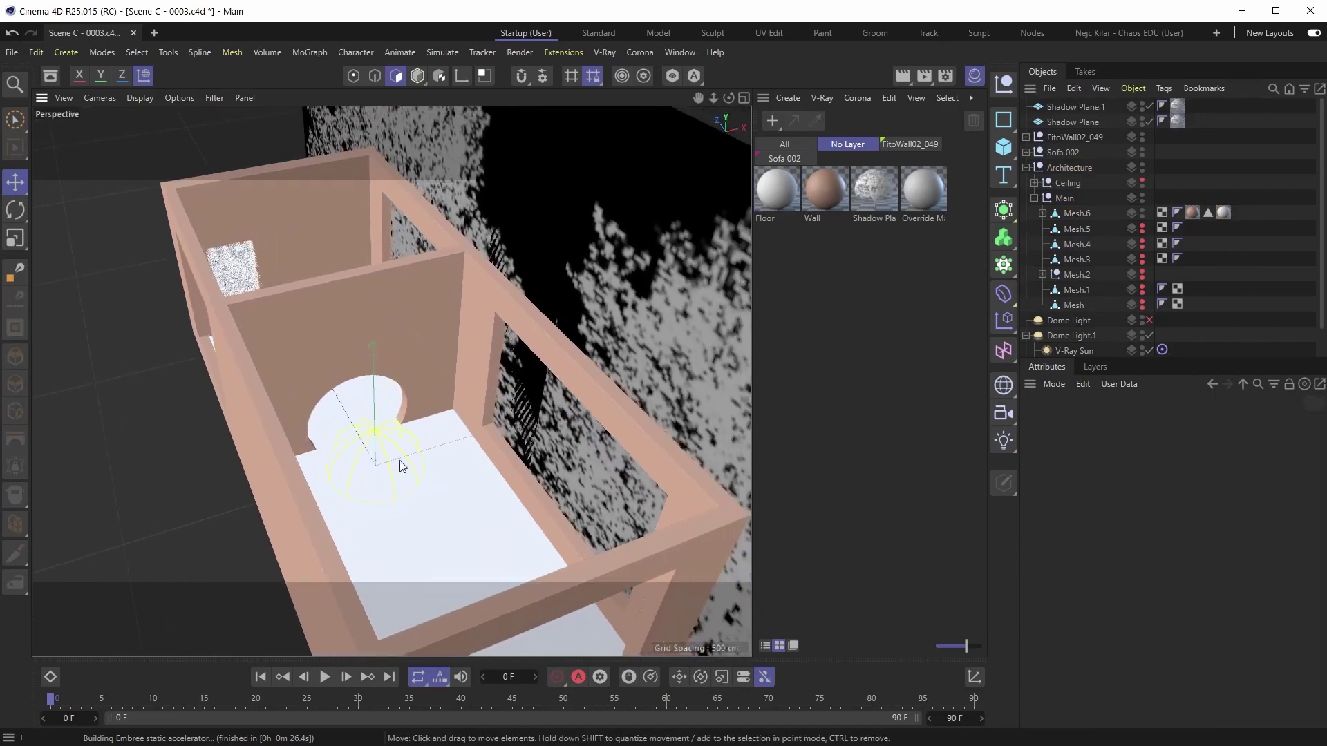
left_click_drag(415, 459, 417, 446, "alt")
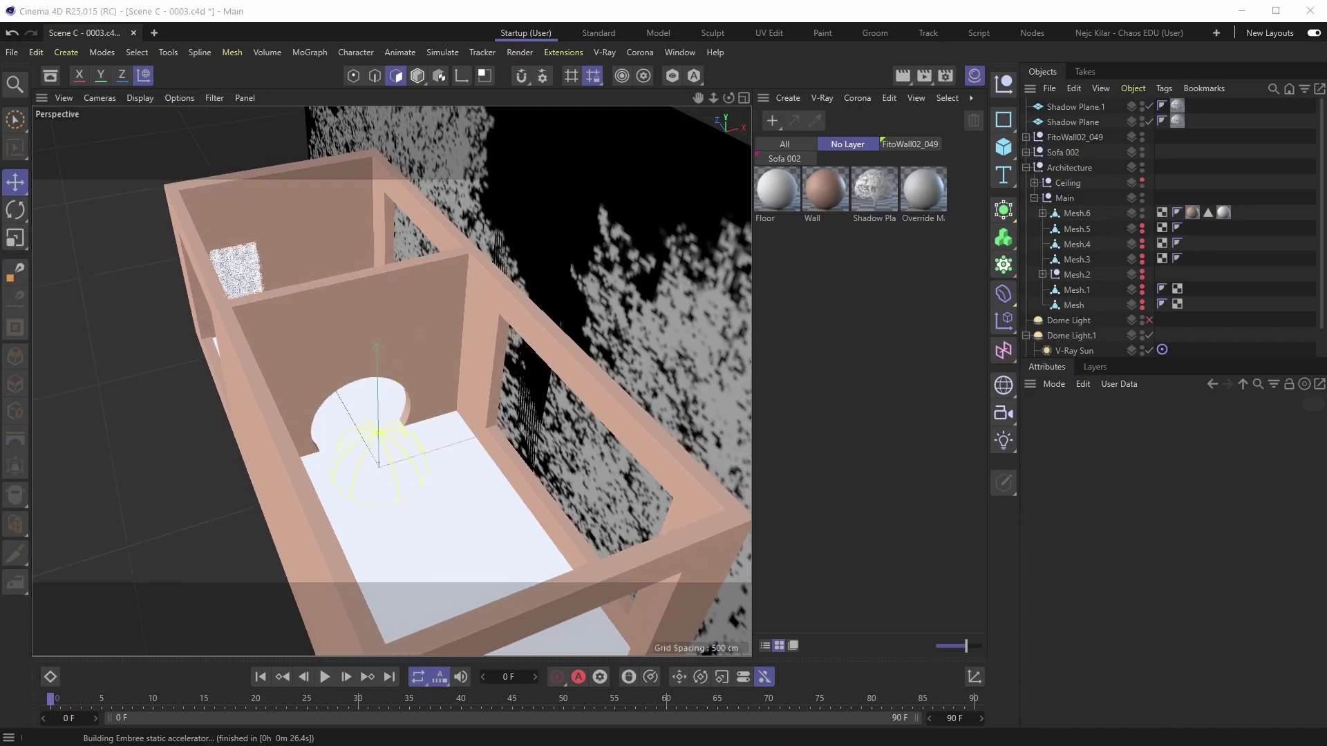
- Bring back the V-Ray VFB, open the Floor material in the Node Editor and fit the editor beside the render
key("alt+Tab")
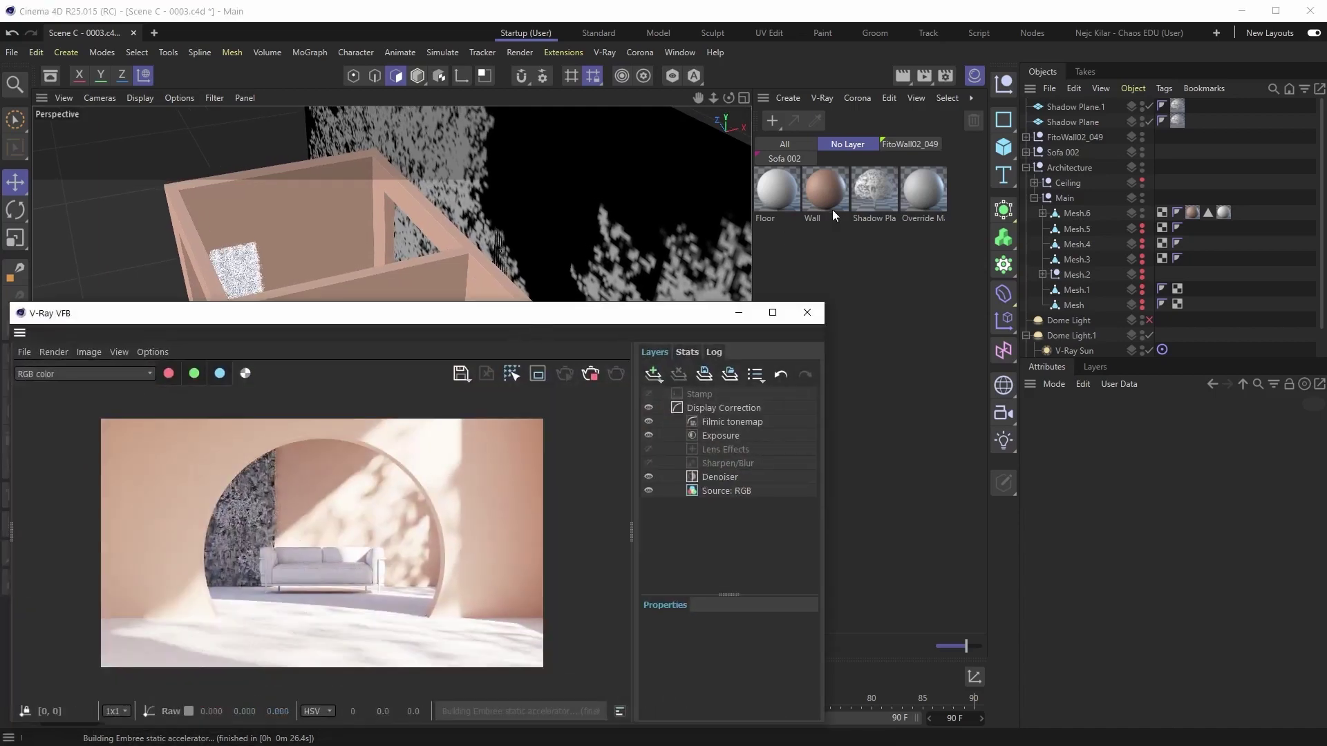
left_click(777, 195)
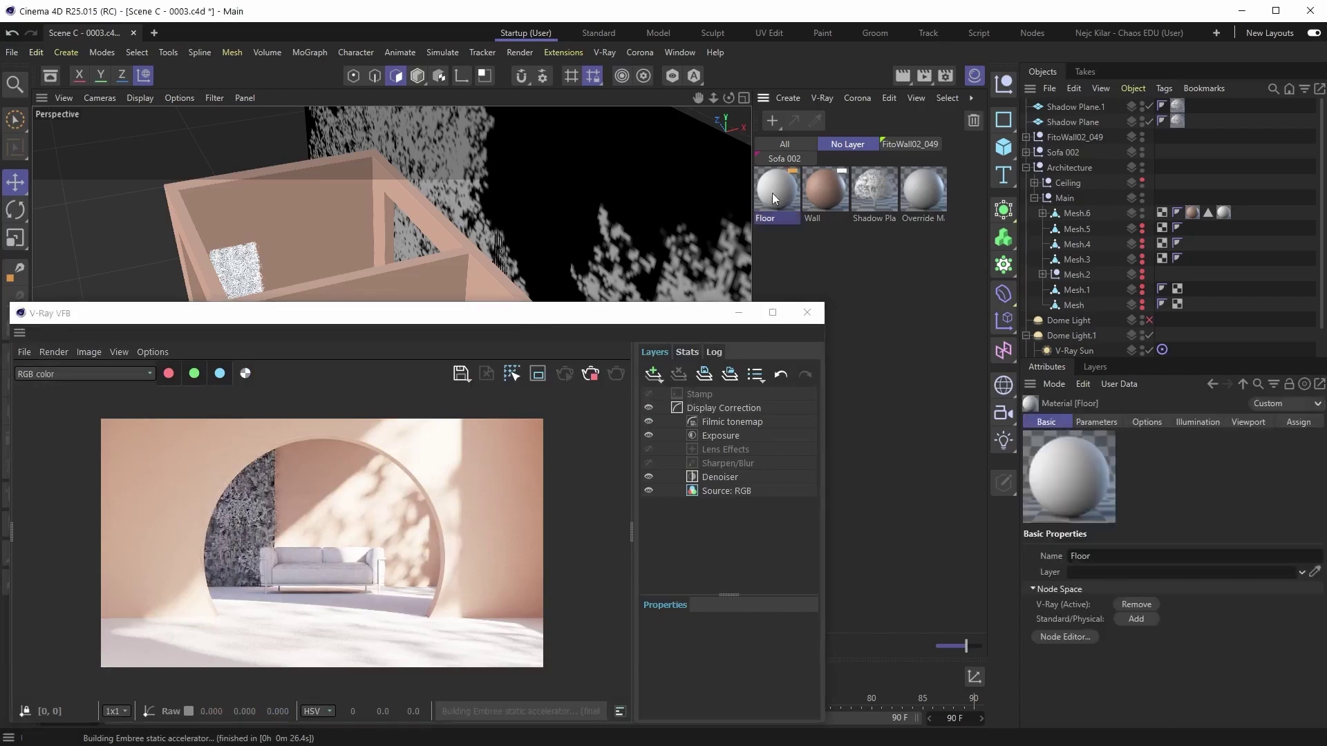
left_click(1075, 637)
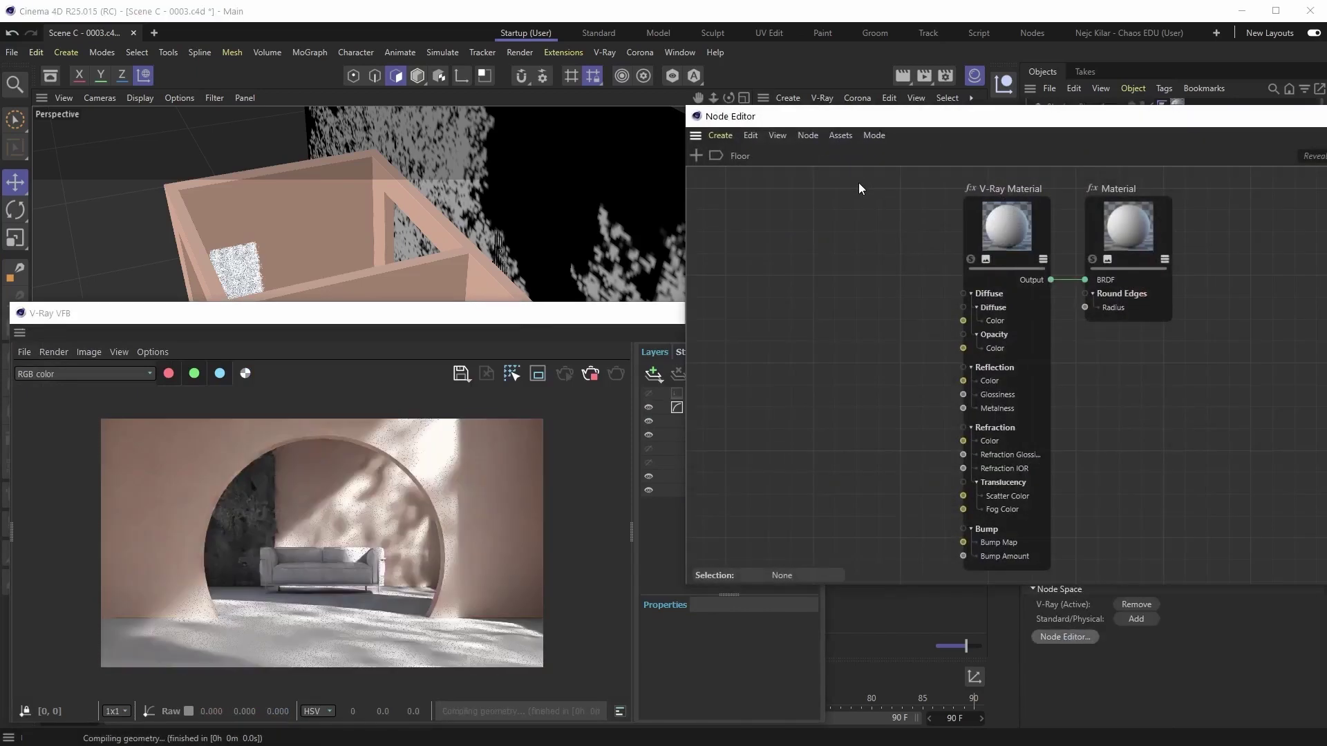
left_click_drag(966, 123, 503, 140)
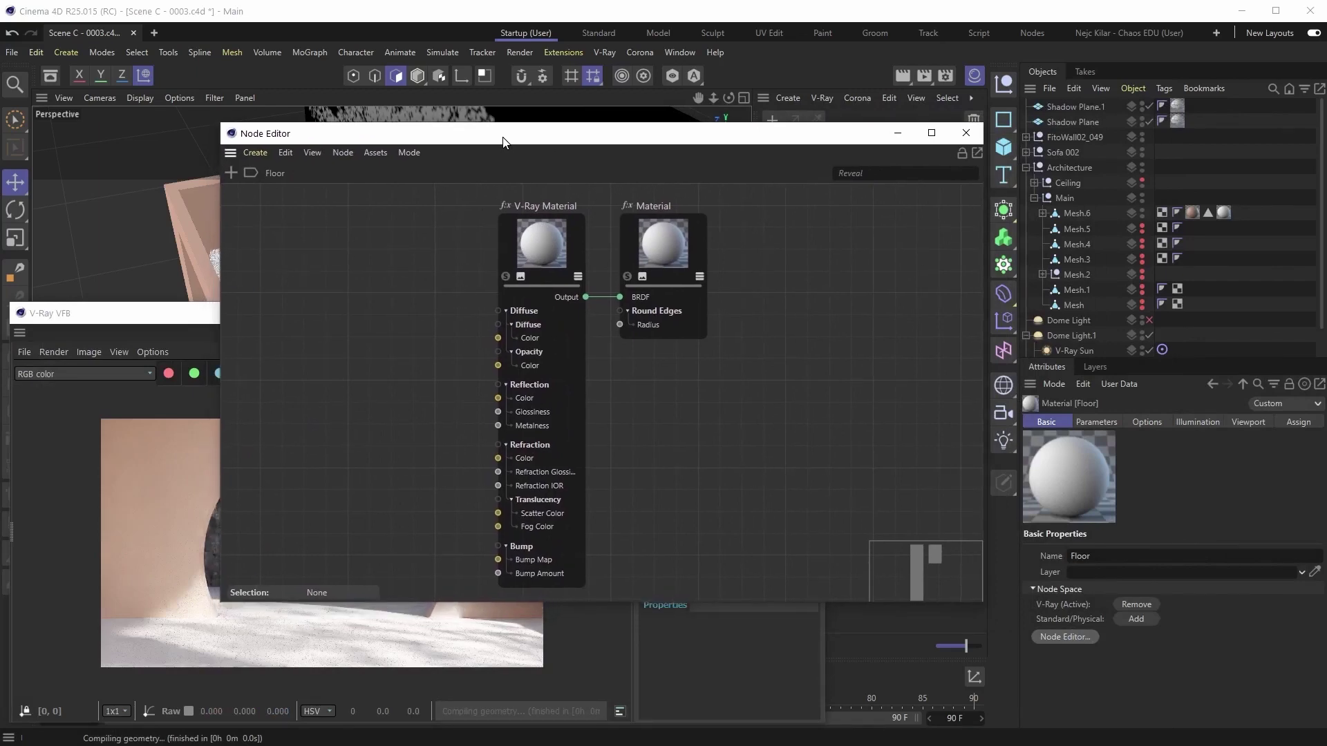
left_click_drag(228, 606, 635, 662)
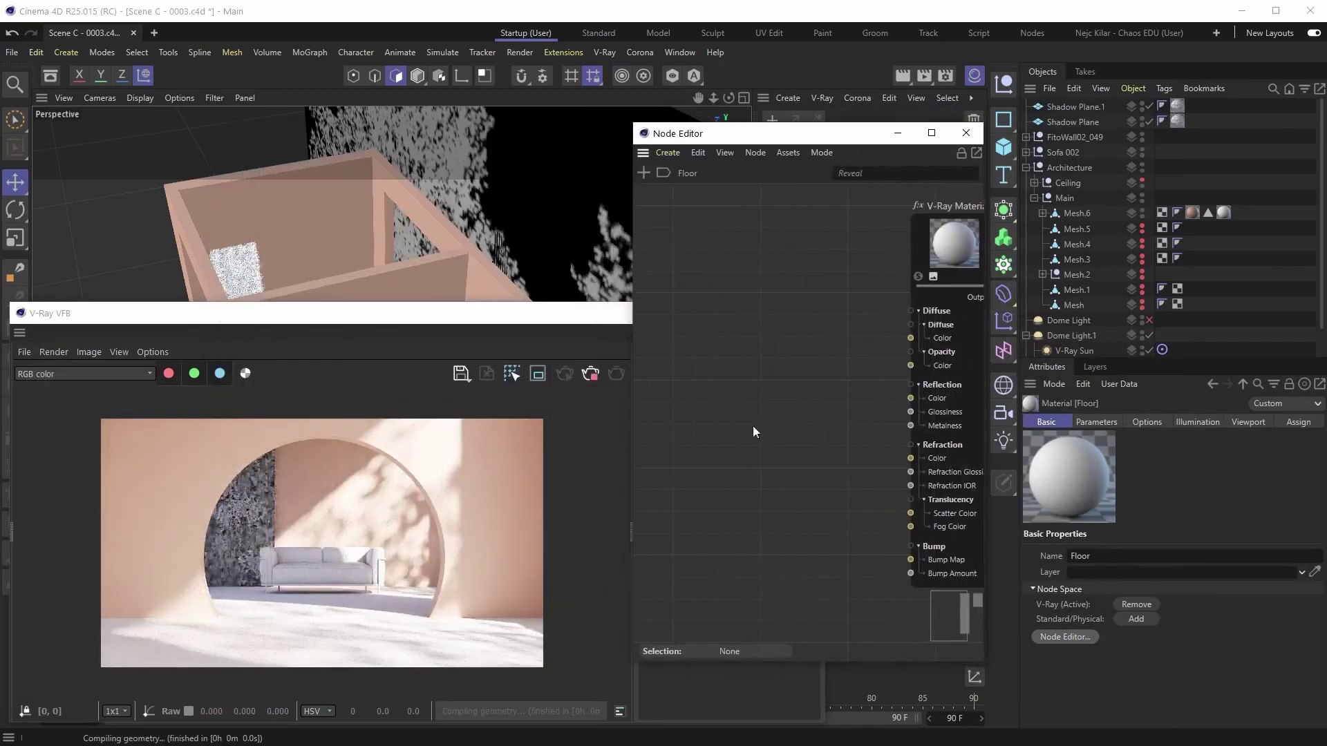
- Set the diffuse color of the Floor's V-Ray Material node to a muted green with hue 125°, saturation 27% and value 60%
left_click(761, 234)
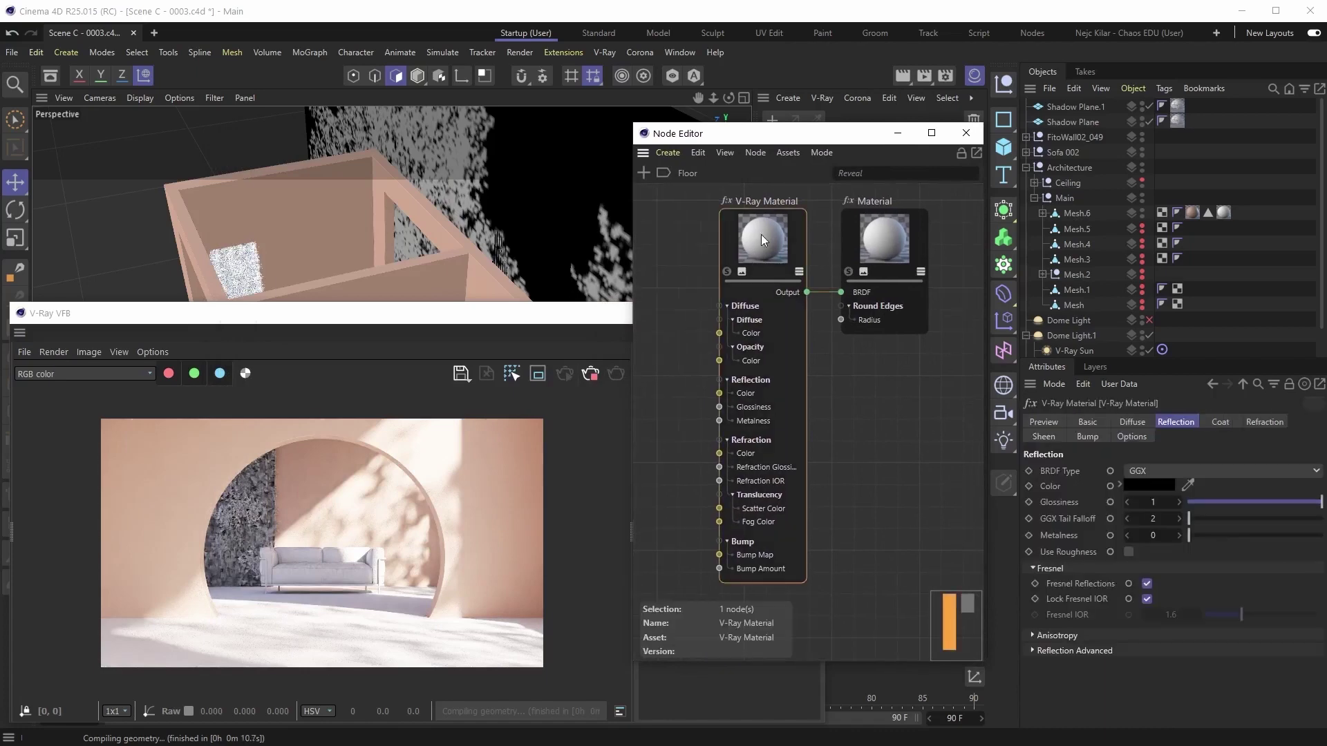
left_click(1136, 425)
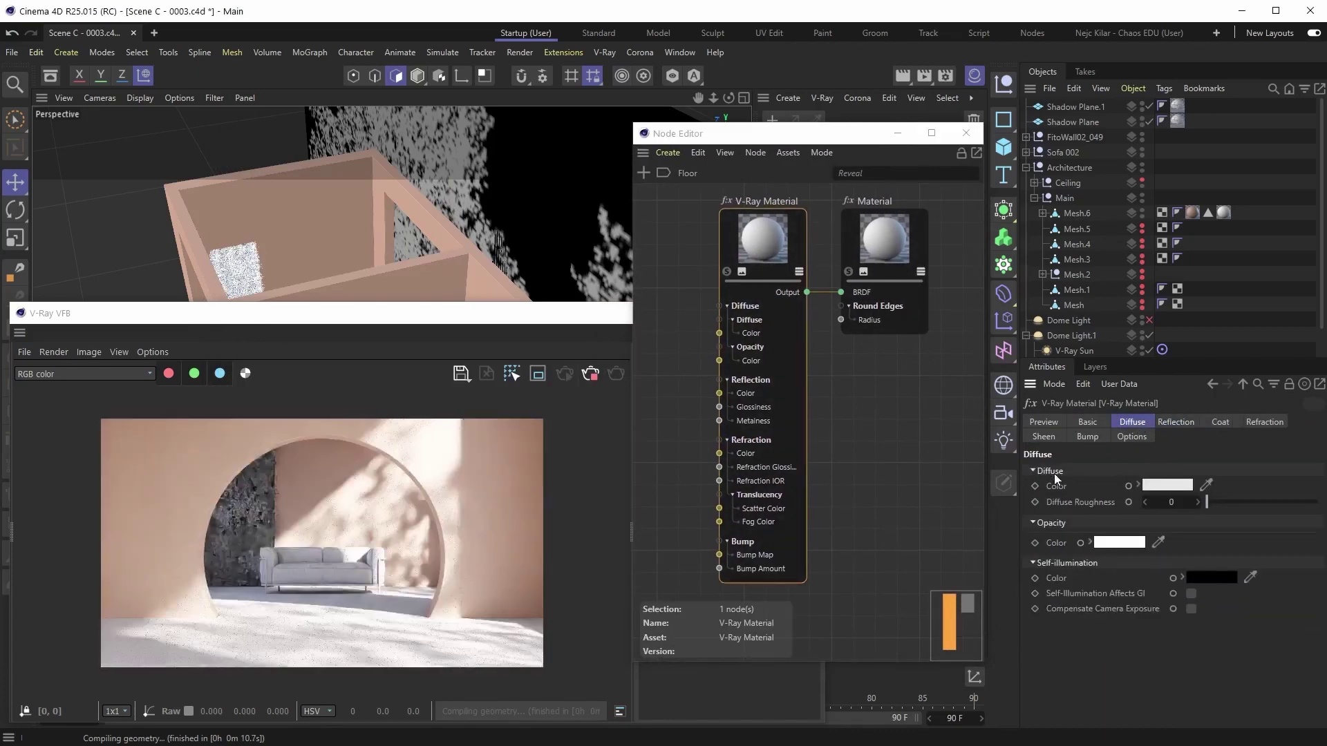
left_click(1167, 485)
left_click_drag(1139, 501, 710, 241)
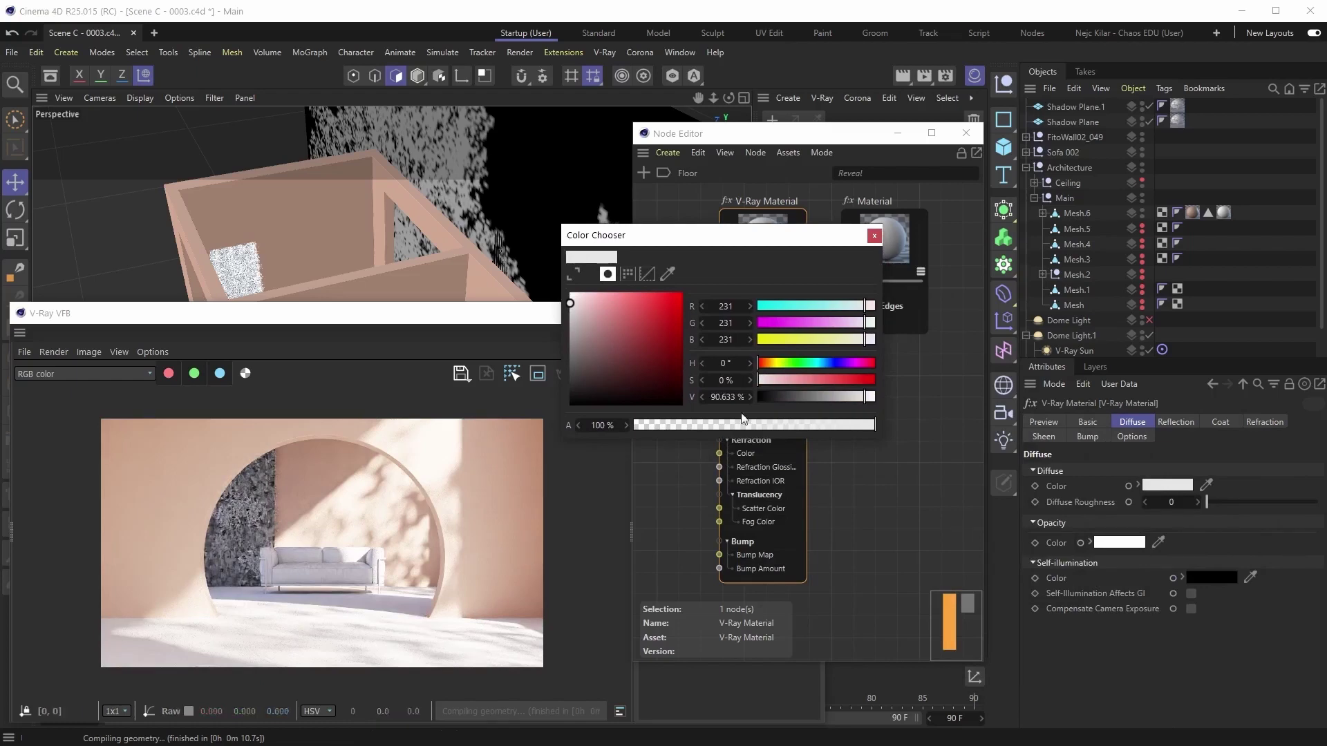
left_click(799, 366)
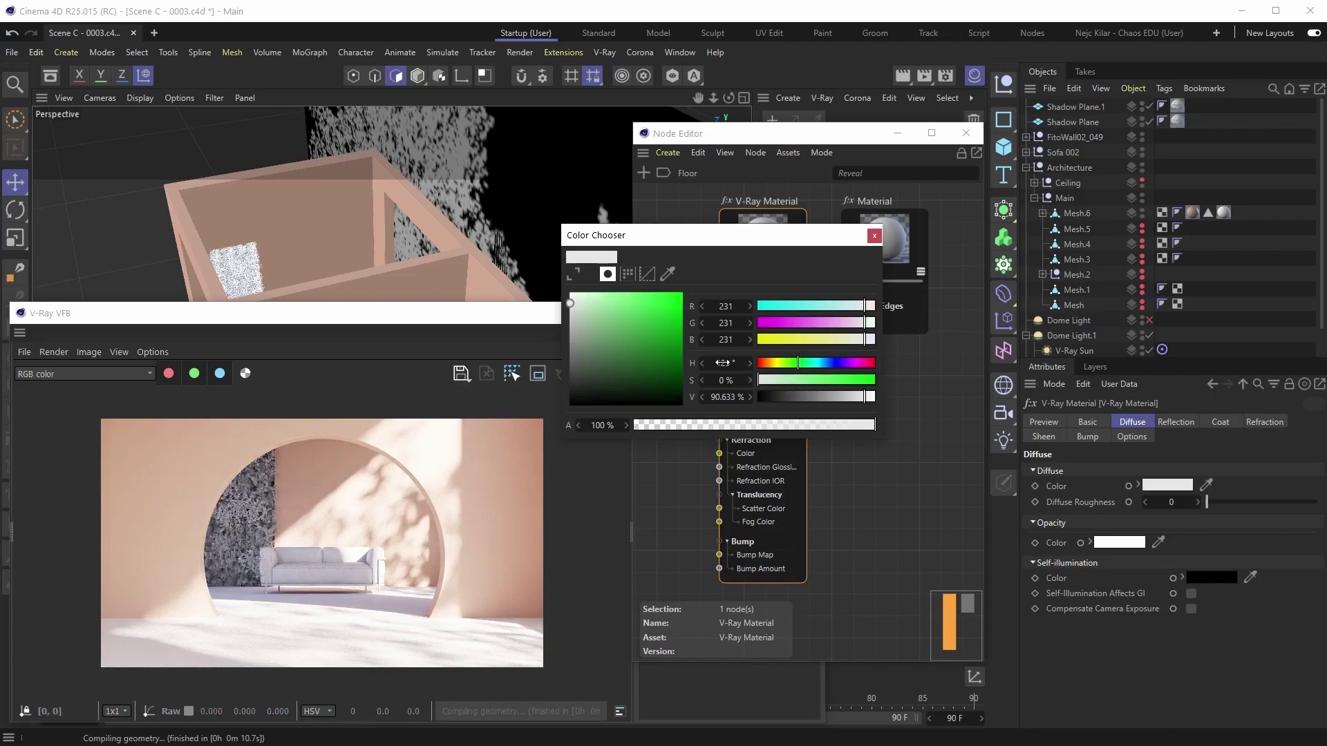
left_click_drag(776, 387, 826, 382)
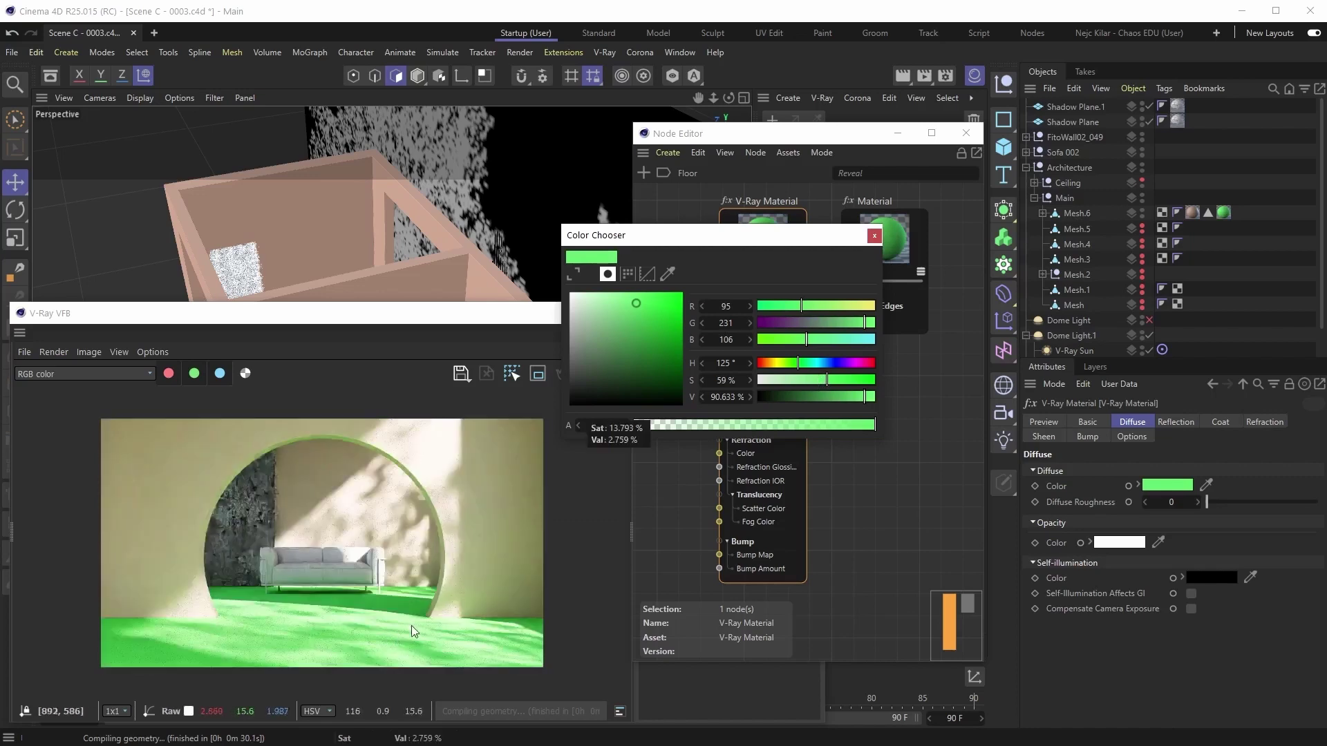
left_click_drag(818, 384, 789, 384)
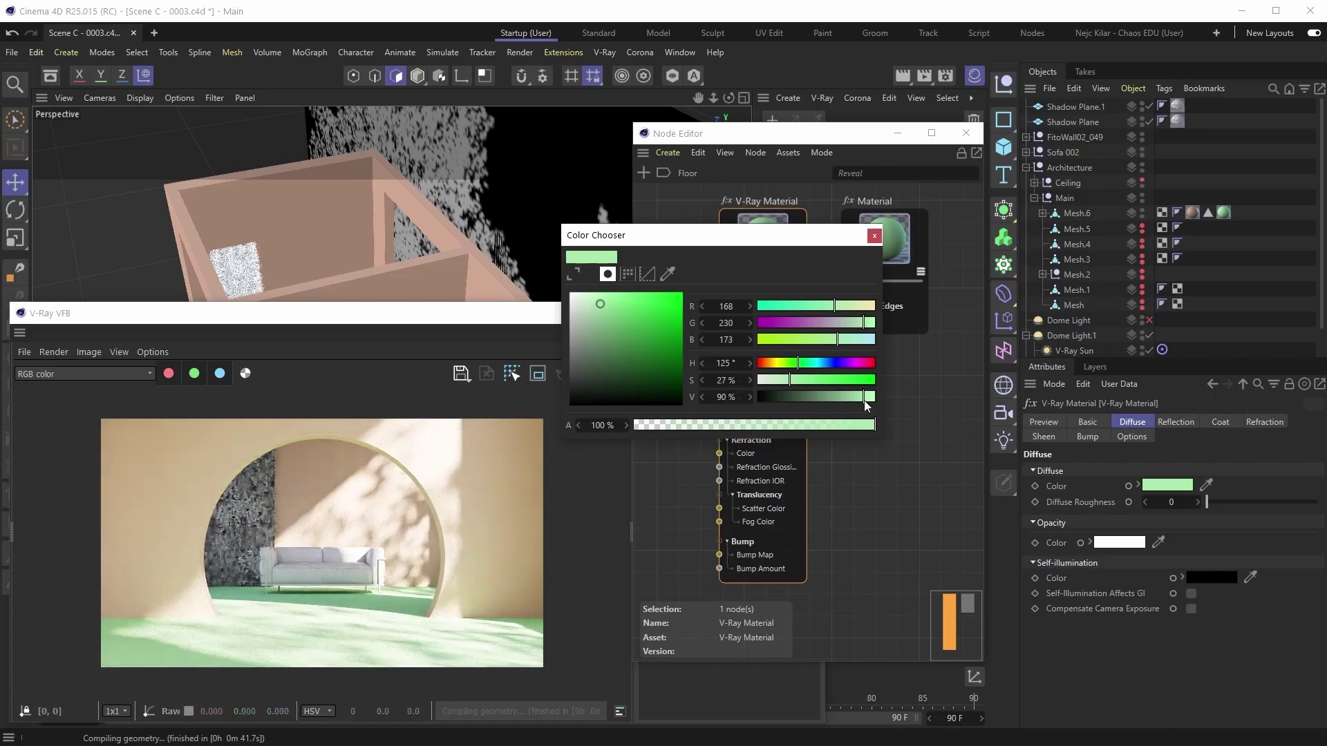
left_click_drag(864, 397, 840, 402)
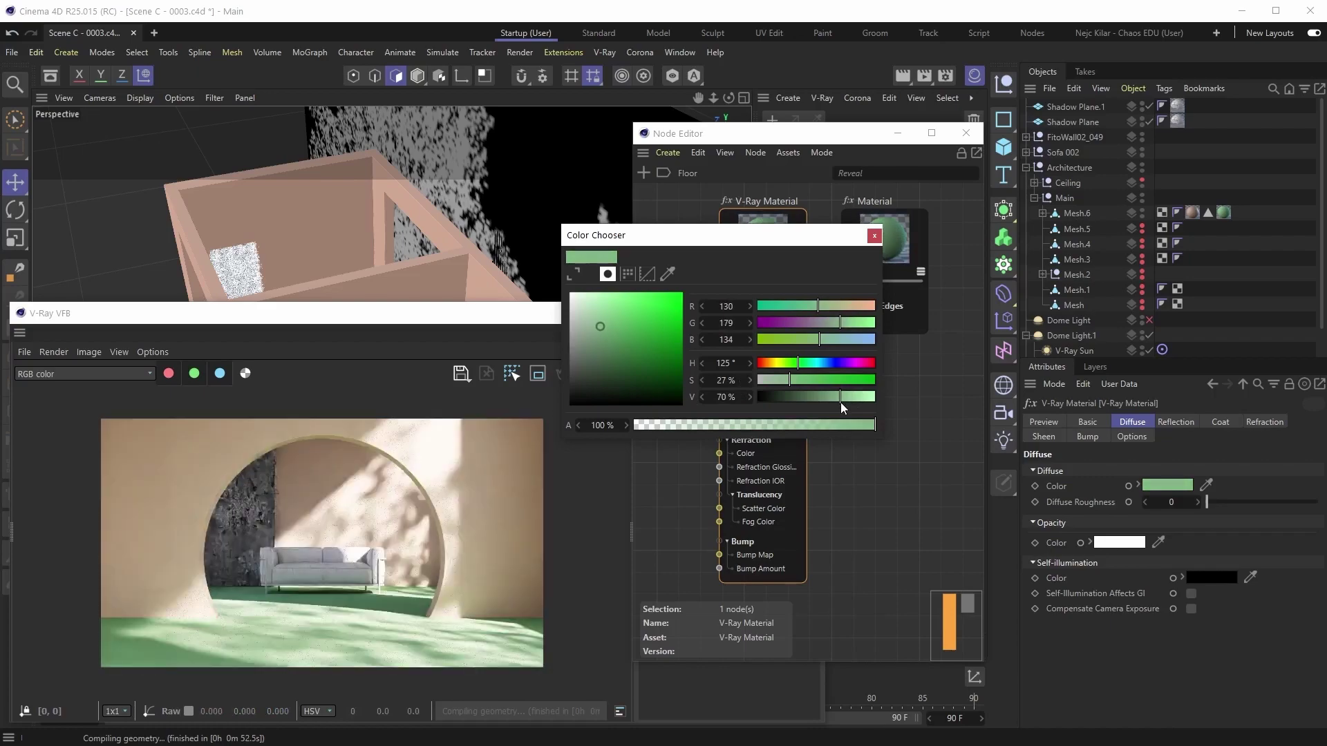
left_click_drag(840, 402, 828, 402)
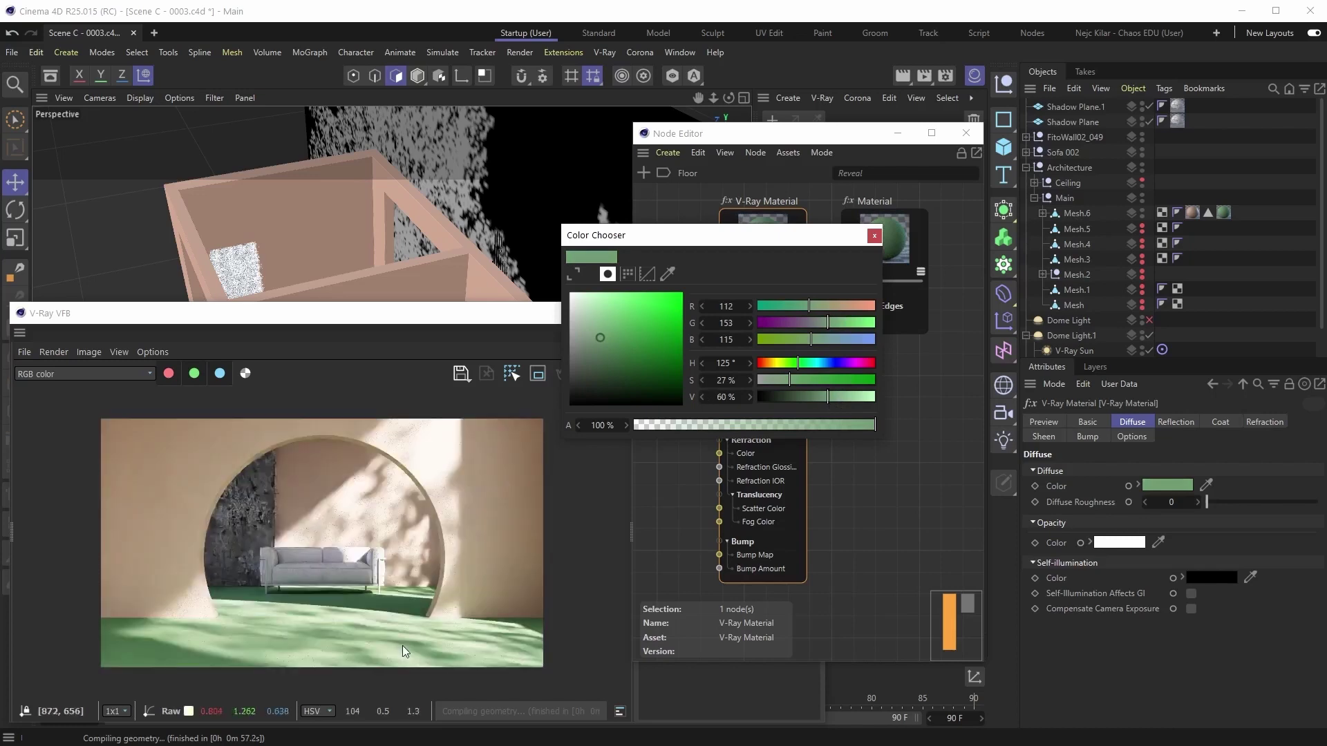
left_click(874, 236)
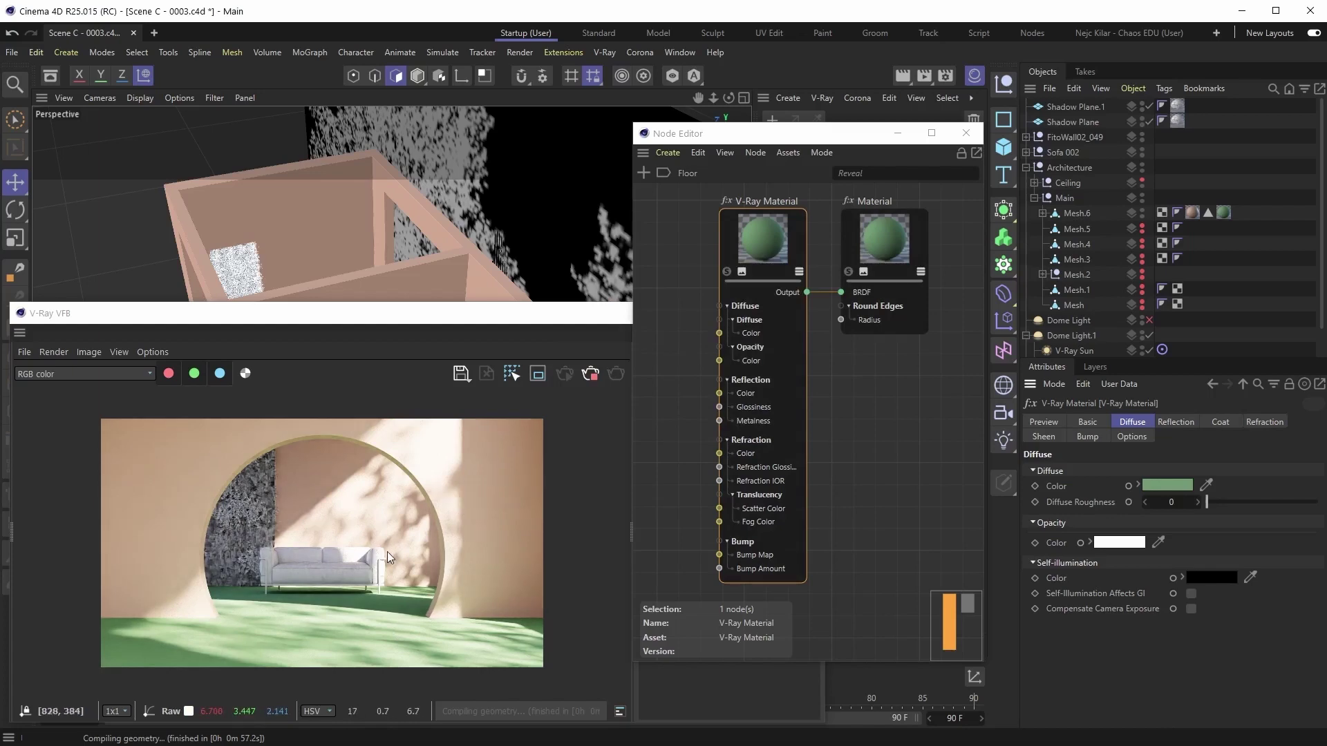
- Examine the green floor around the sofa and the arch closely in the interactive render
scroll(366, 564, "up", 2)
middle_click_drag(365, 566, 389, 524)
middle_click_drag(216, 608, 291, 583)
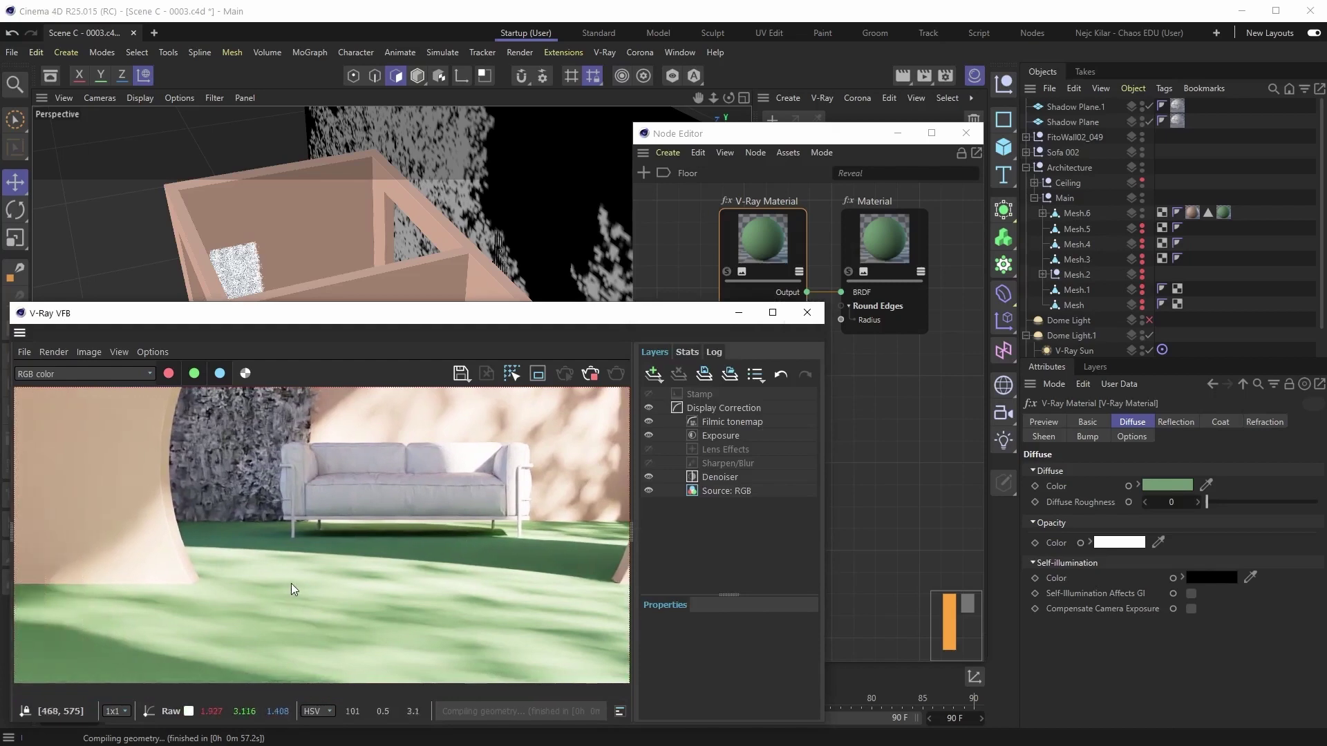
middle_click_drag(373, 584, 306, 516)
scroll(218, 570, "up", 2)
scroll(306, 516, "down", 3)
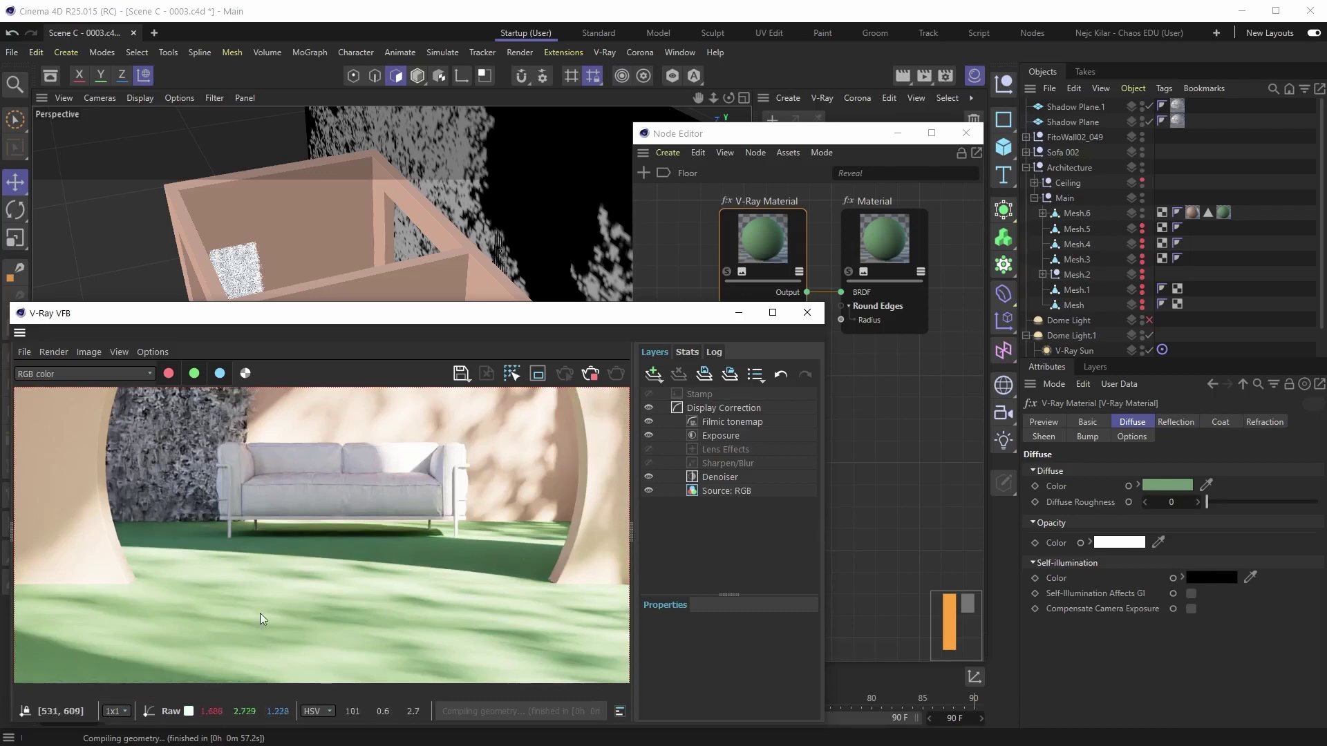
scroll(243, 623, "up", 3)
middle_click_drag(243, 623, 304, 562)
scroll(329, 566, "down", 3)
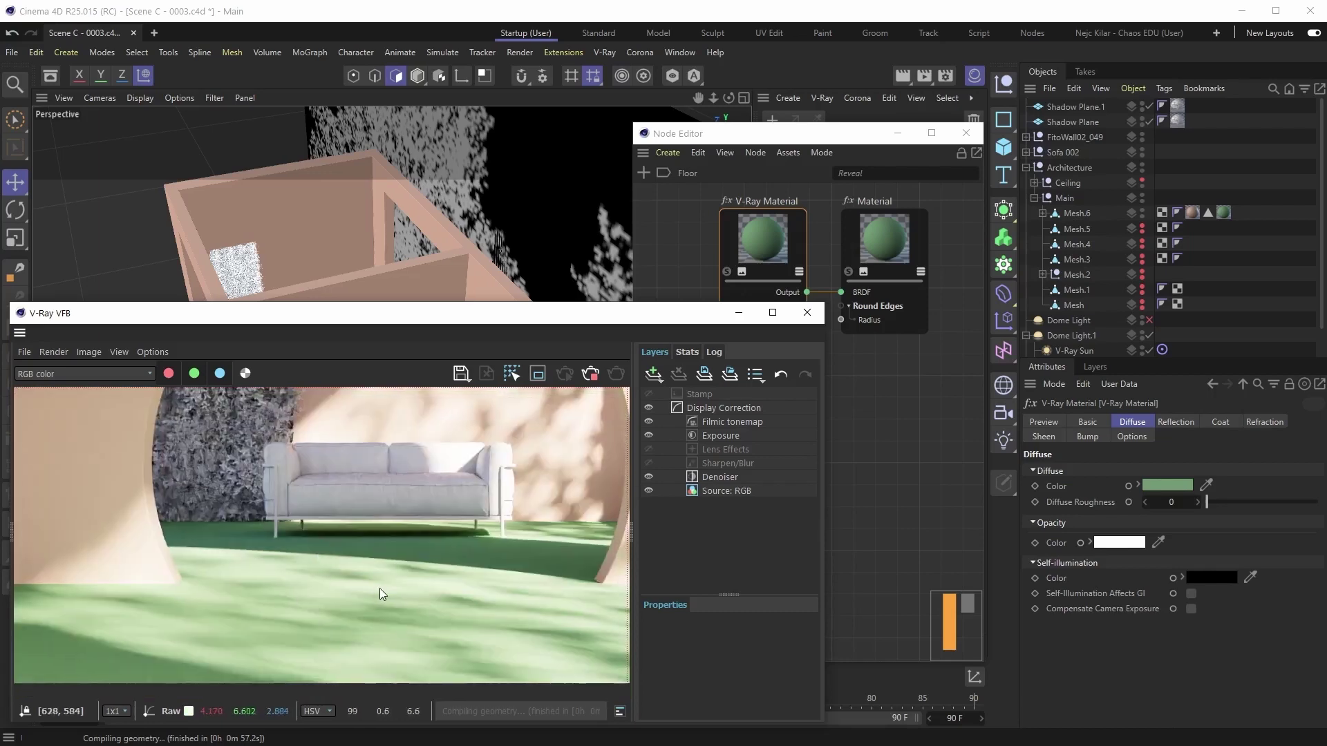
middle_click_drag(380, 587, 320, 583)
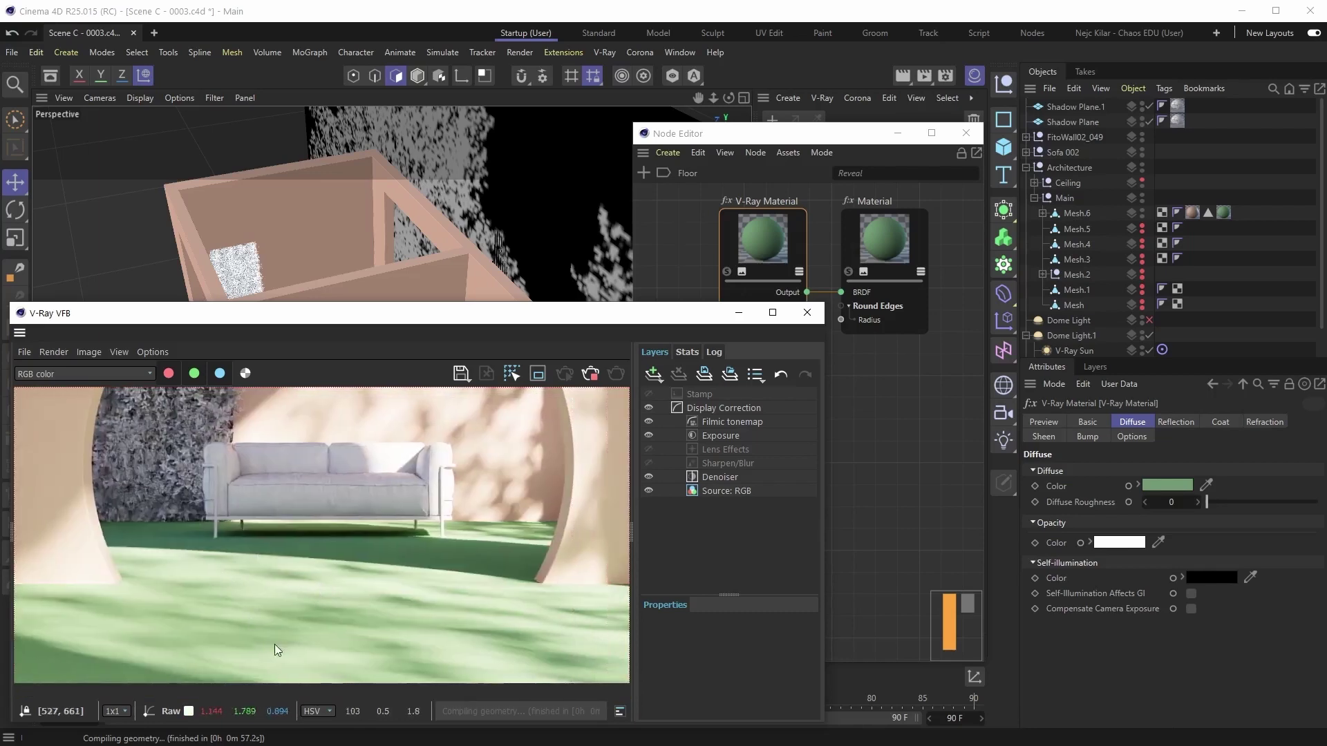
scroll(236, 570, "down", 5)
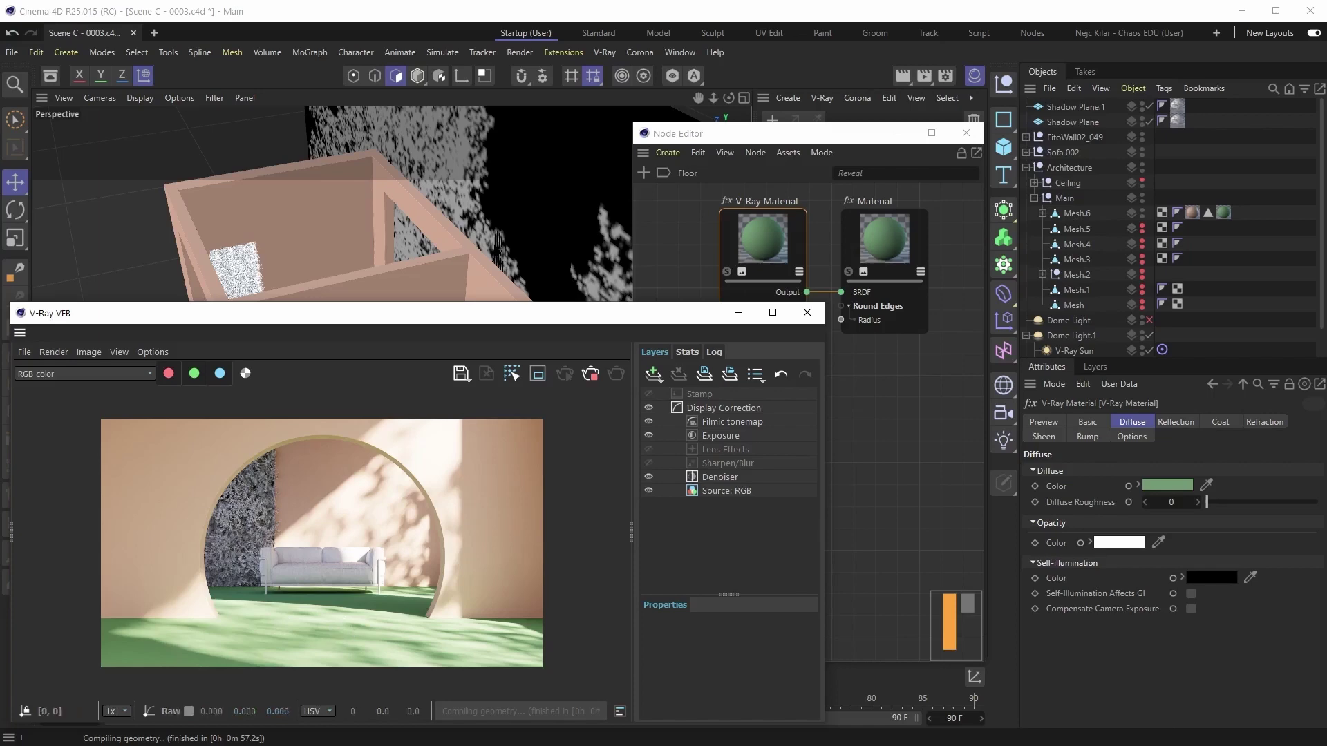
- Switch to Photoshop and inspect the tile joints and surface detail of the travertine normal map modified for the floor
key("alt+Tab")
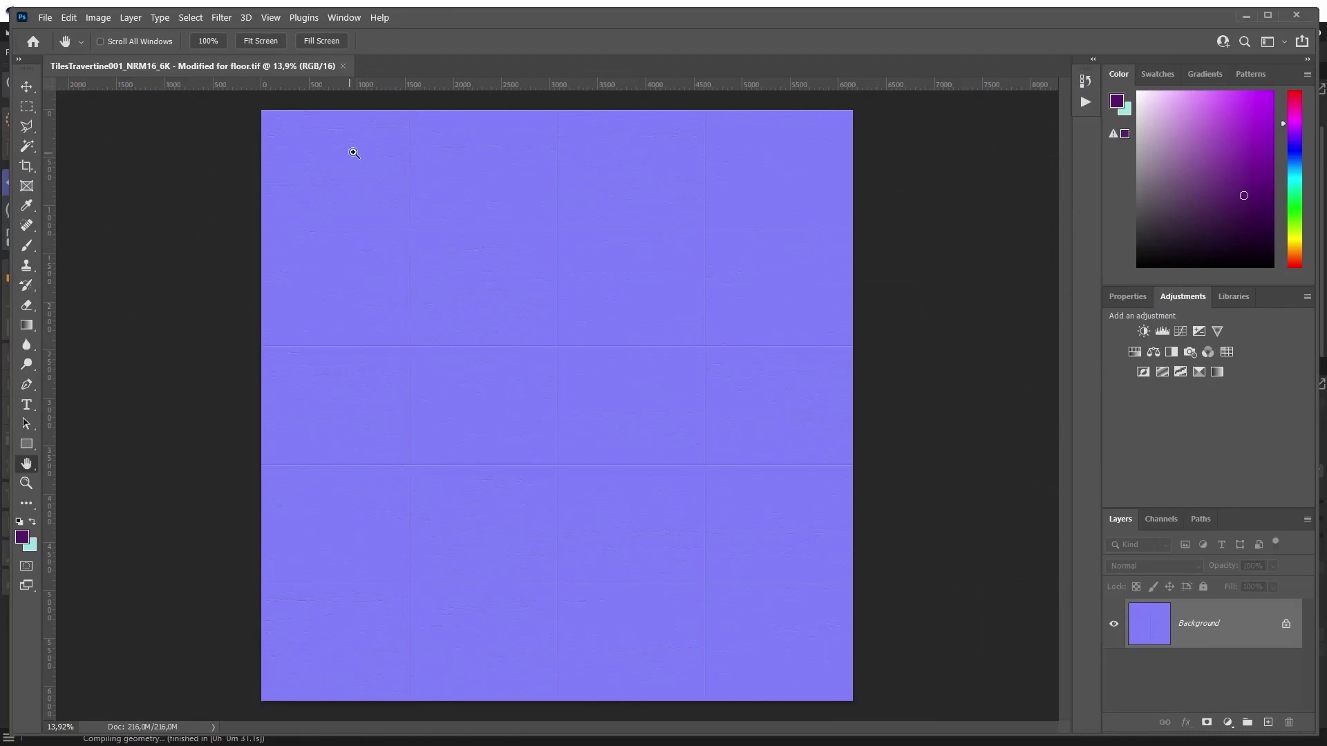
scroll(355, 154, "up", 4, "alt")
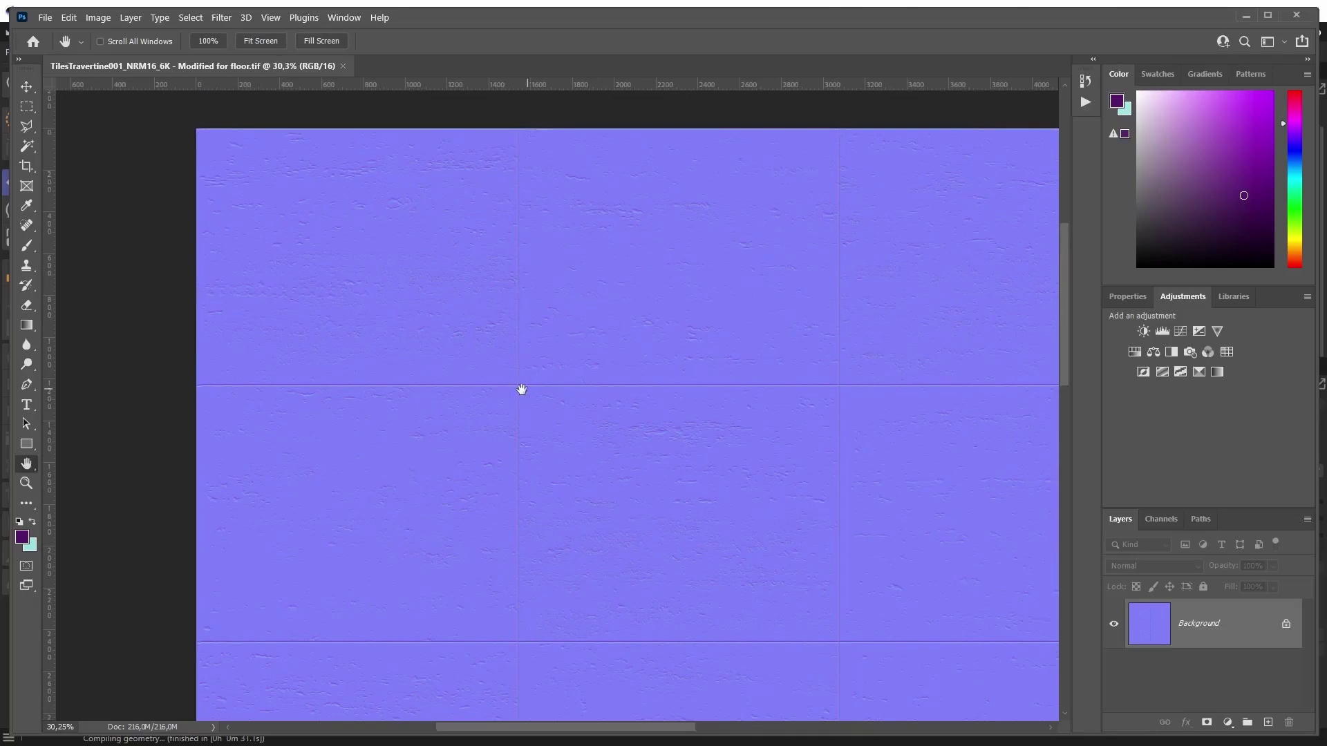
scroll(356, 199, "up", 3, "alt")
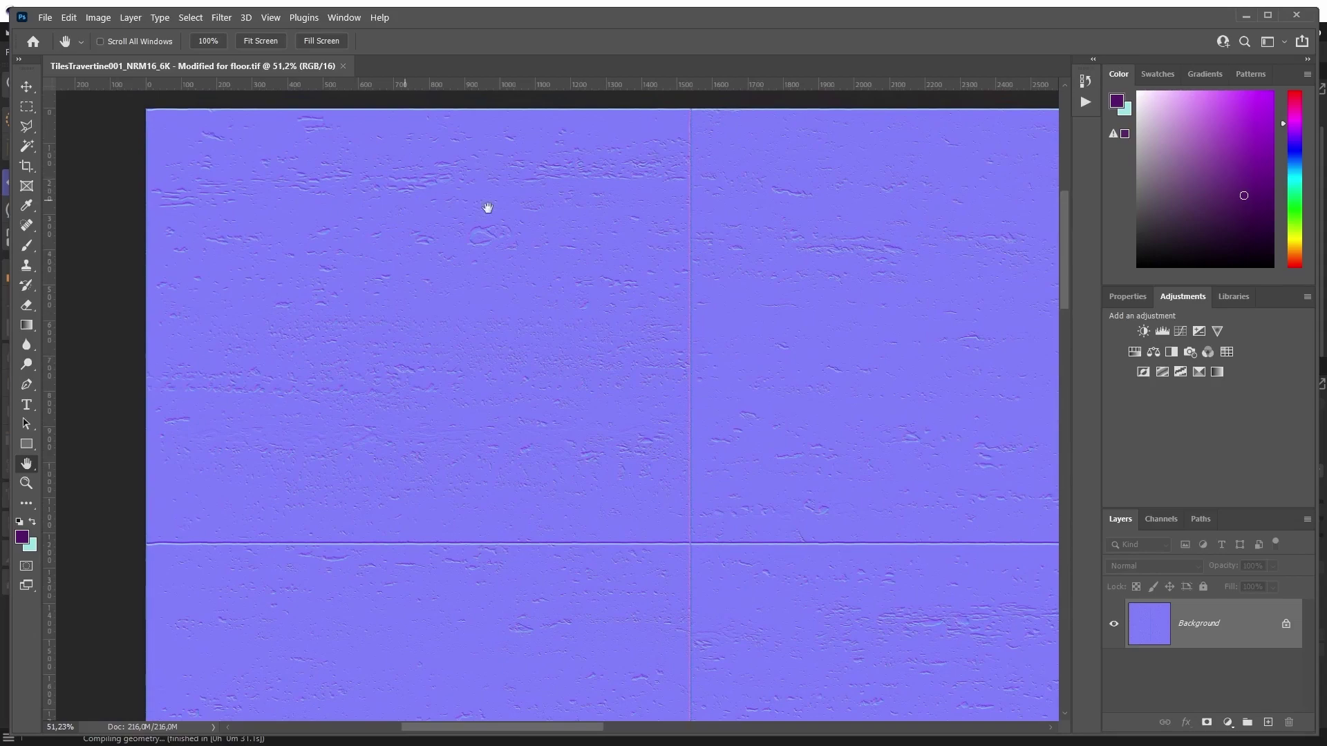
scroll(617, 435, "down", 5, "alt")
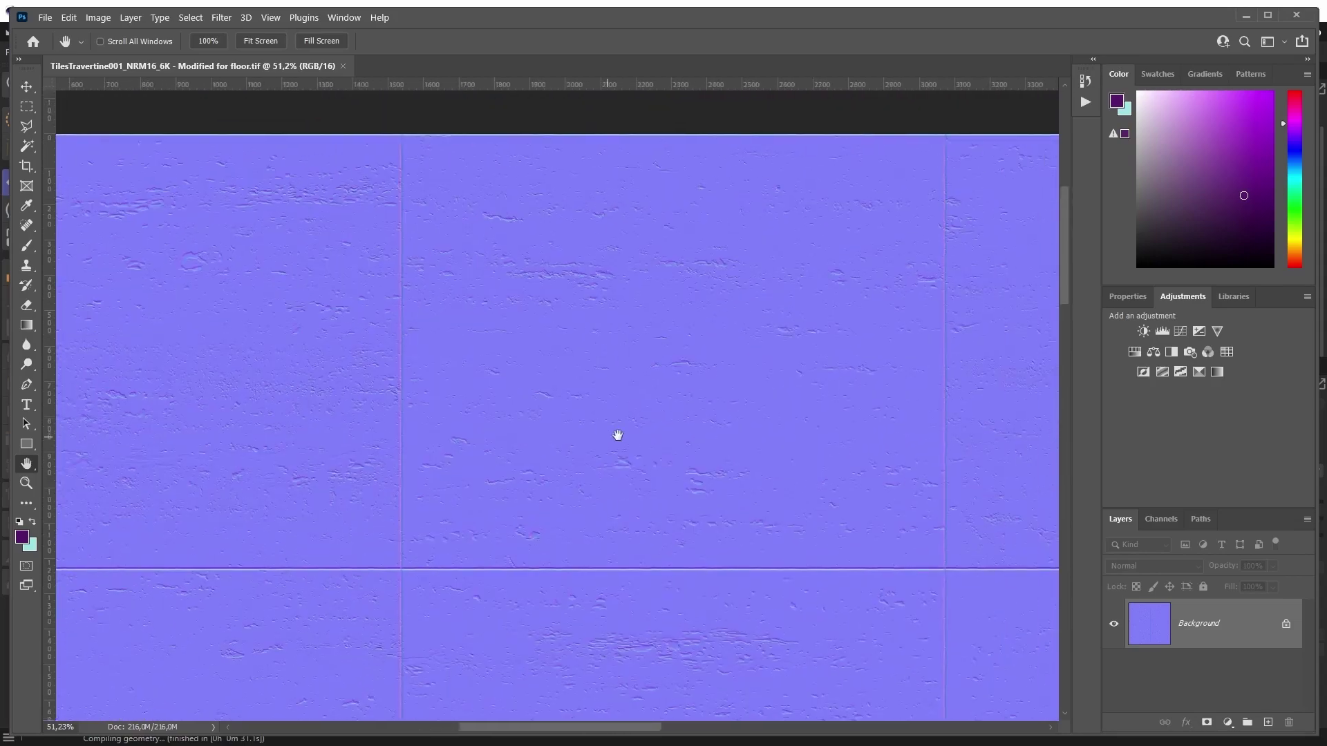
scroll(580, 368, "down", 1, "alt")
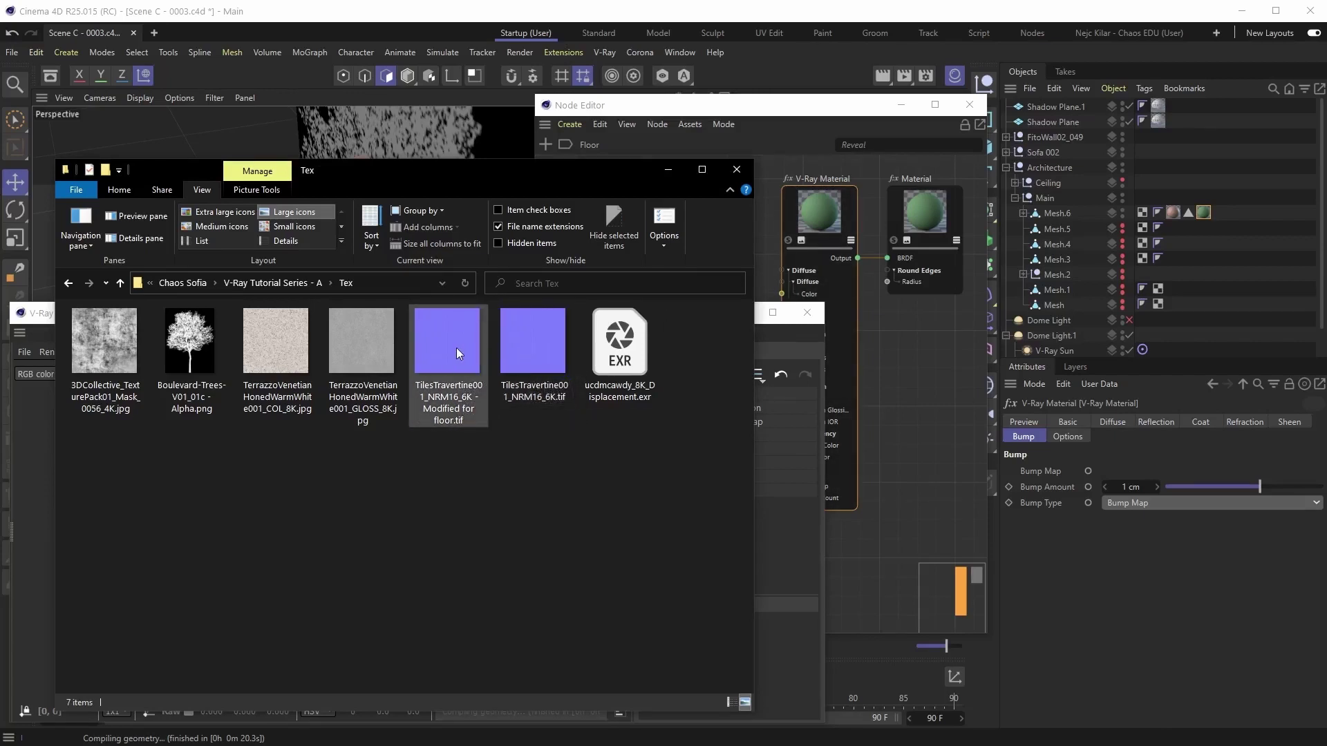
- Add TilesTravertine001_NRM16_6K - Modified for floor.tif to the Floor material as a Bitmap node and set its color space to Linear
left_click_drag(446, 344, 622, 334)
left_click(798, 287)
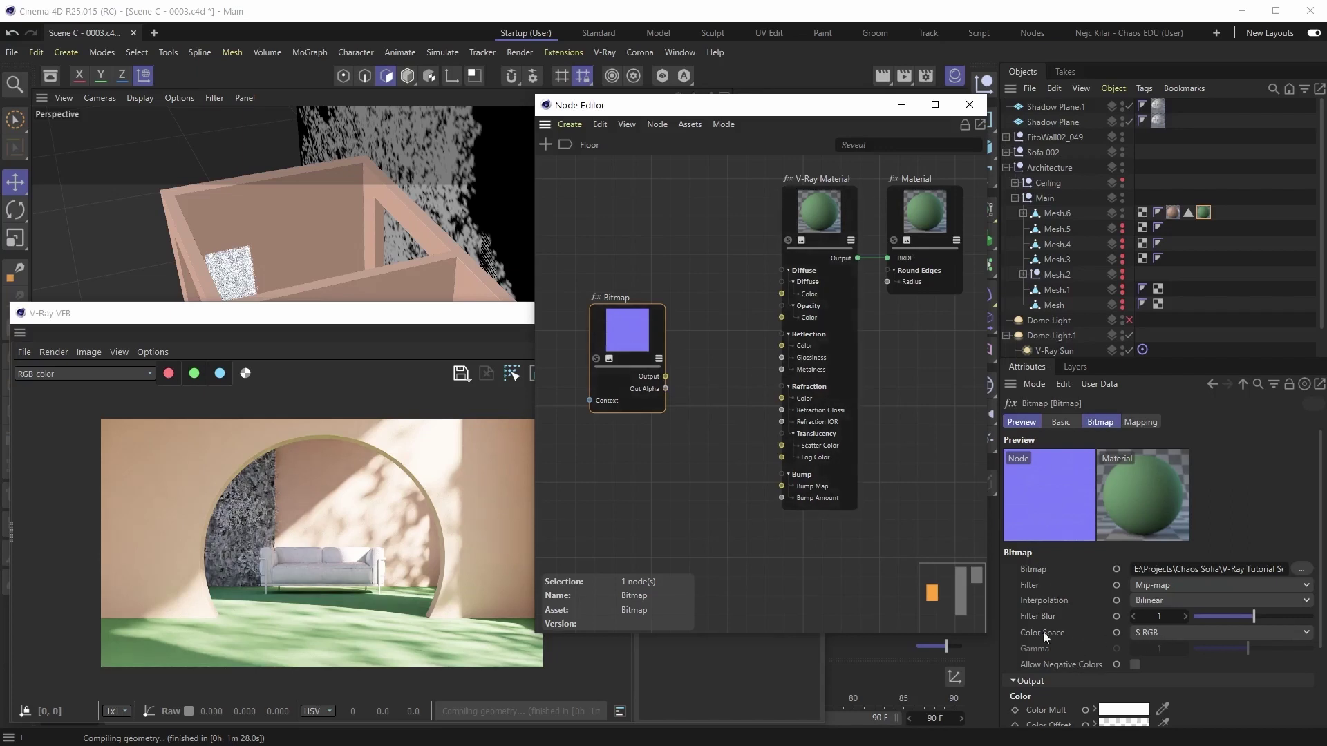
left_click(1160, 633)
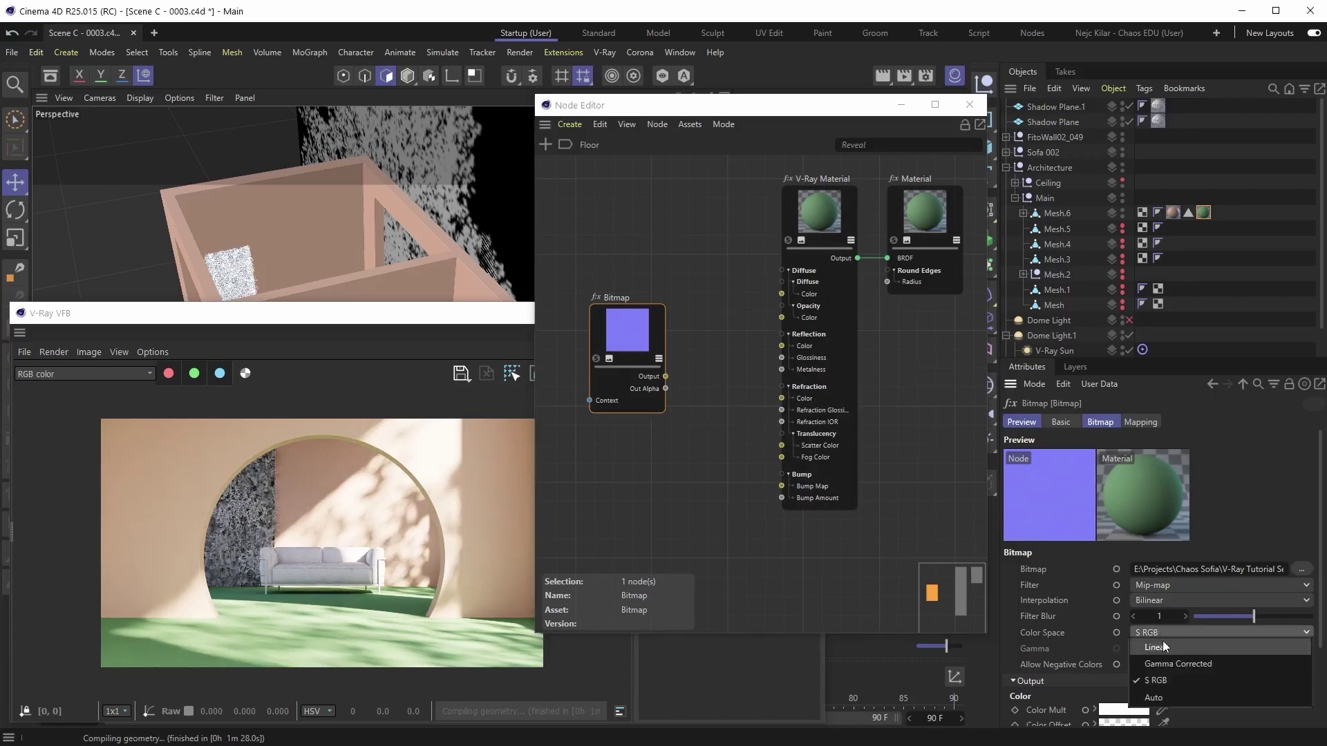
left_click(1162, 646)
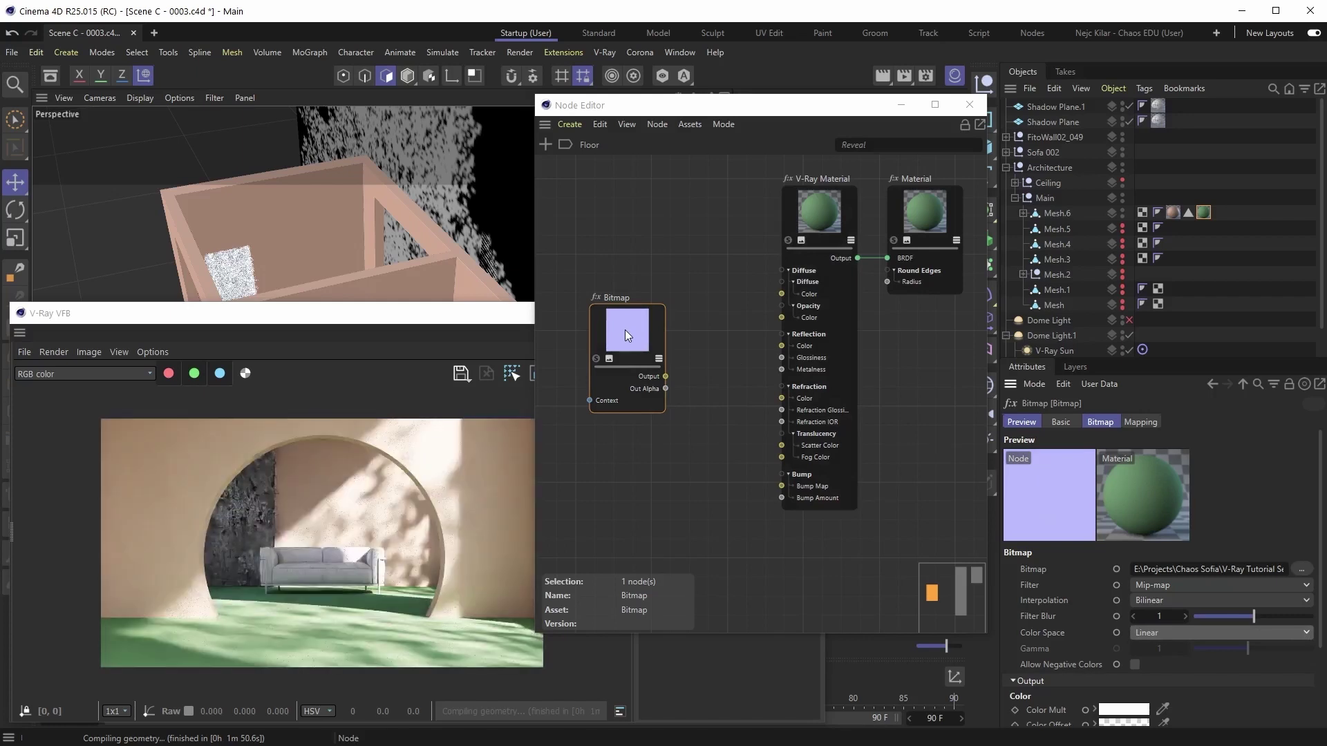
left_click_drag(628, 329, 615, 325)
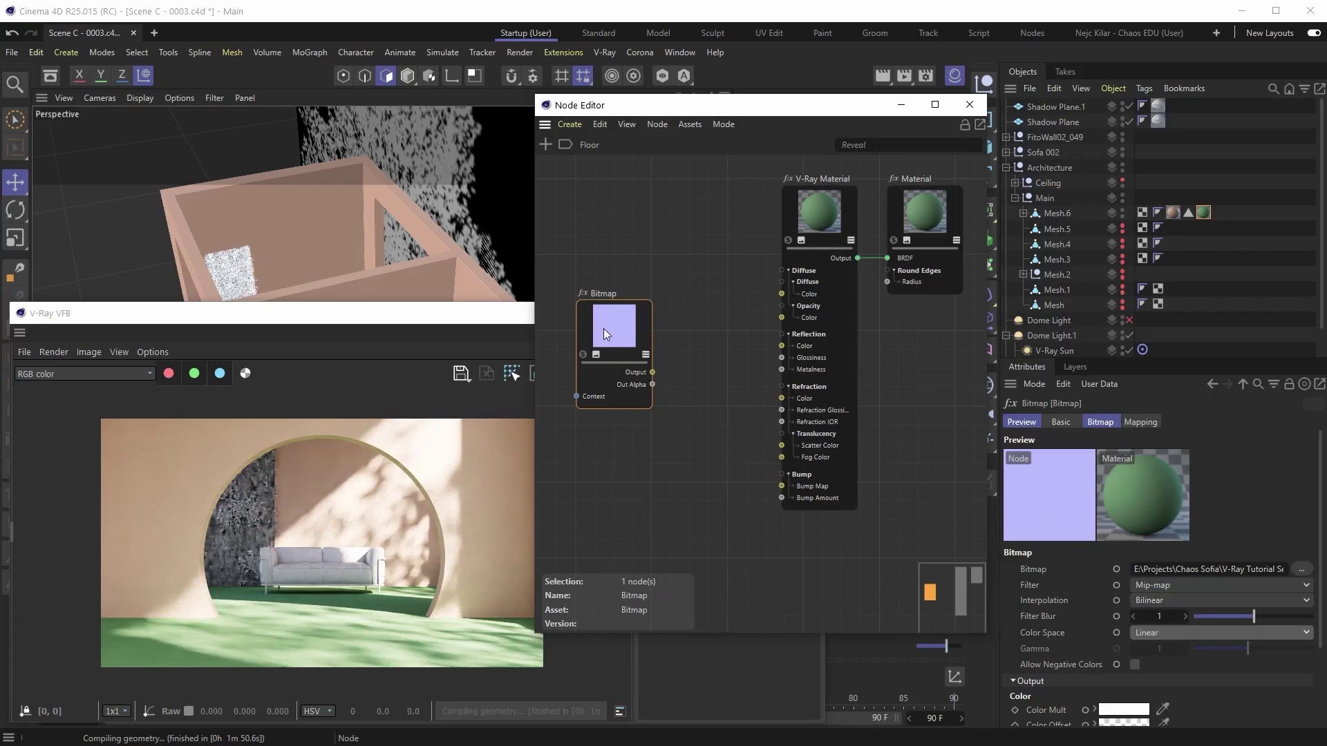
- Add a Normal Map node, feed the Bitmap output into its Map input and connect it to the V-Ray Material's Bump Map
left_click(545, 145)
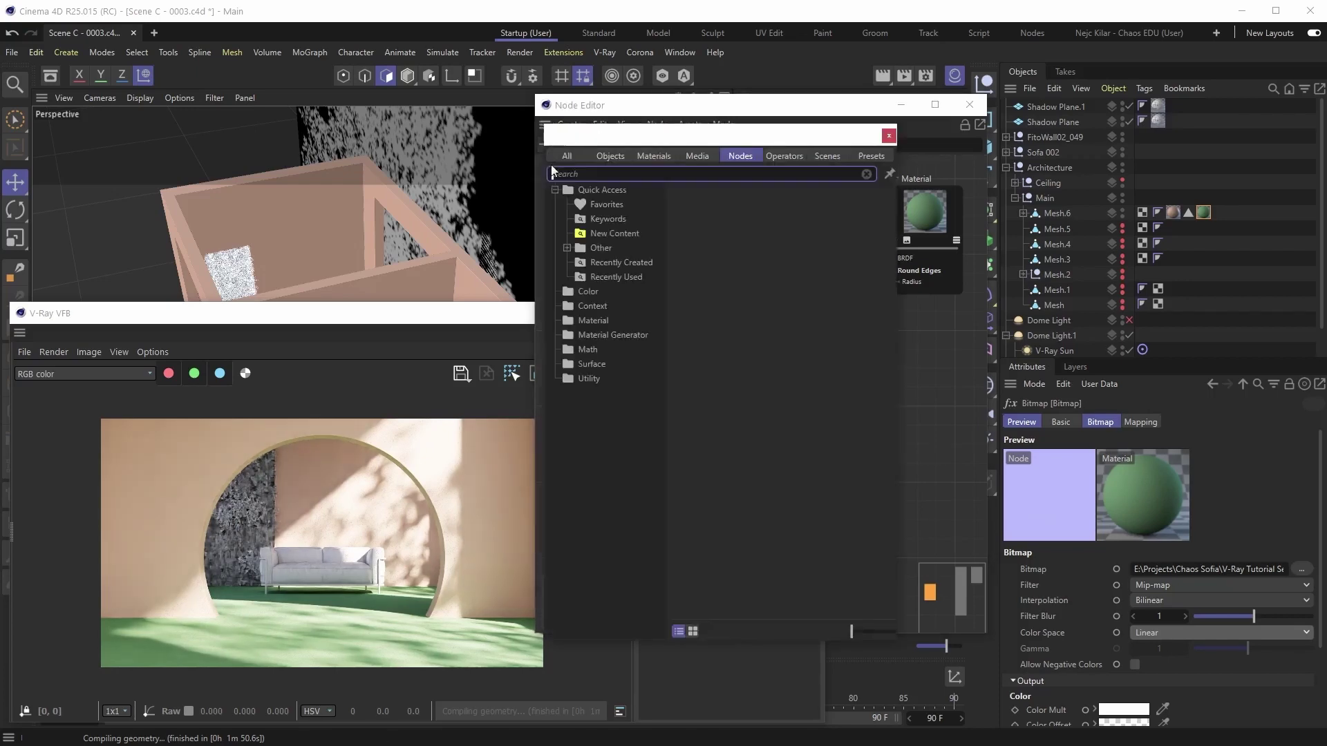
left_click(592, 292)
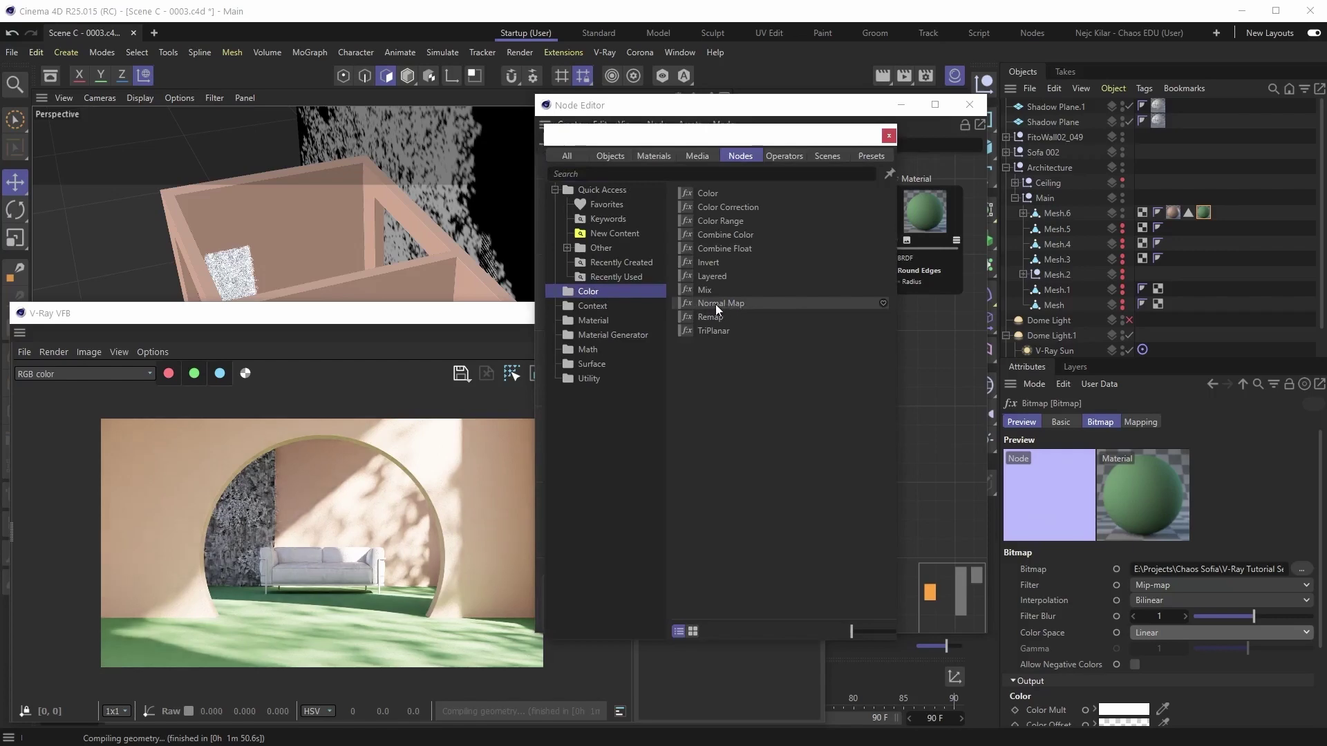
left_click_drag(715, 304, 629, 336)
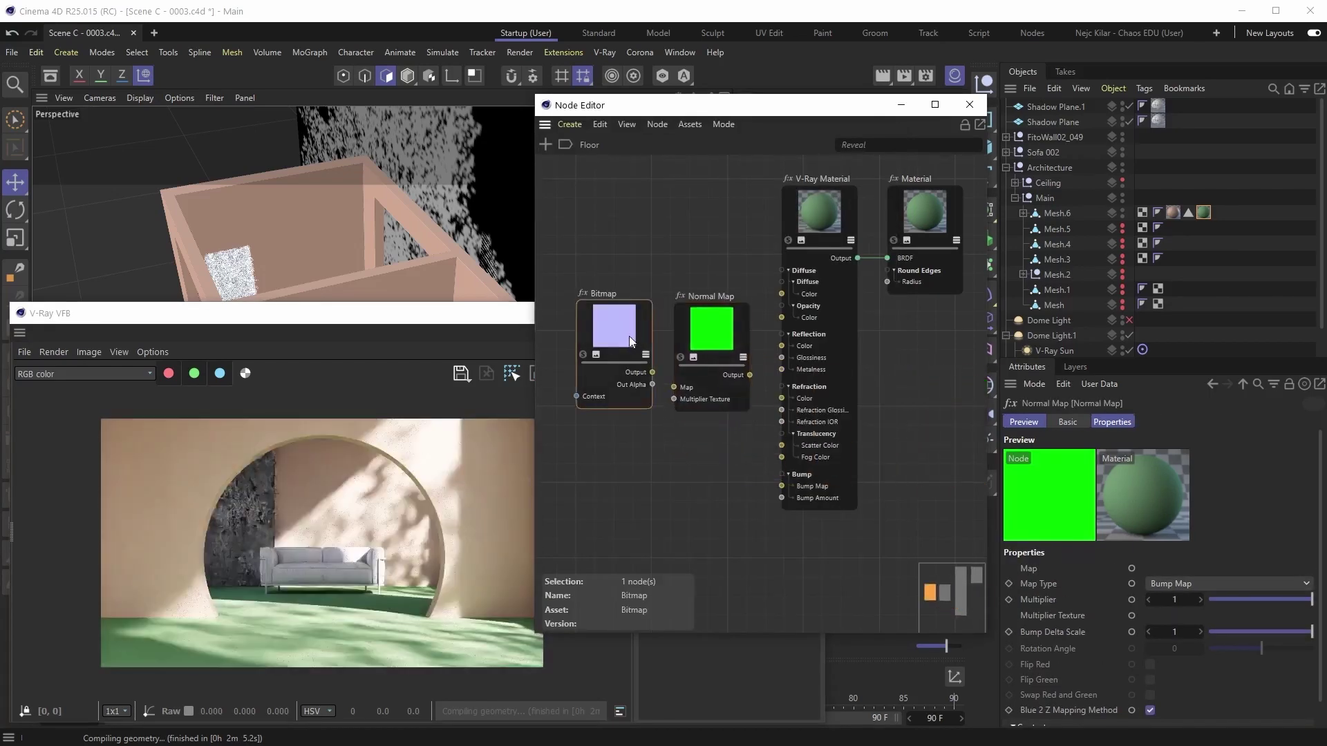
left_click_drag(668, 384, 675, 387)
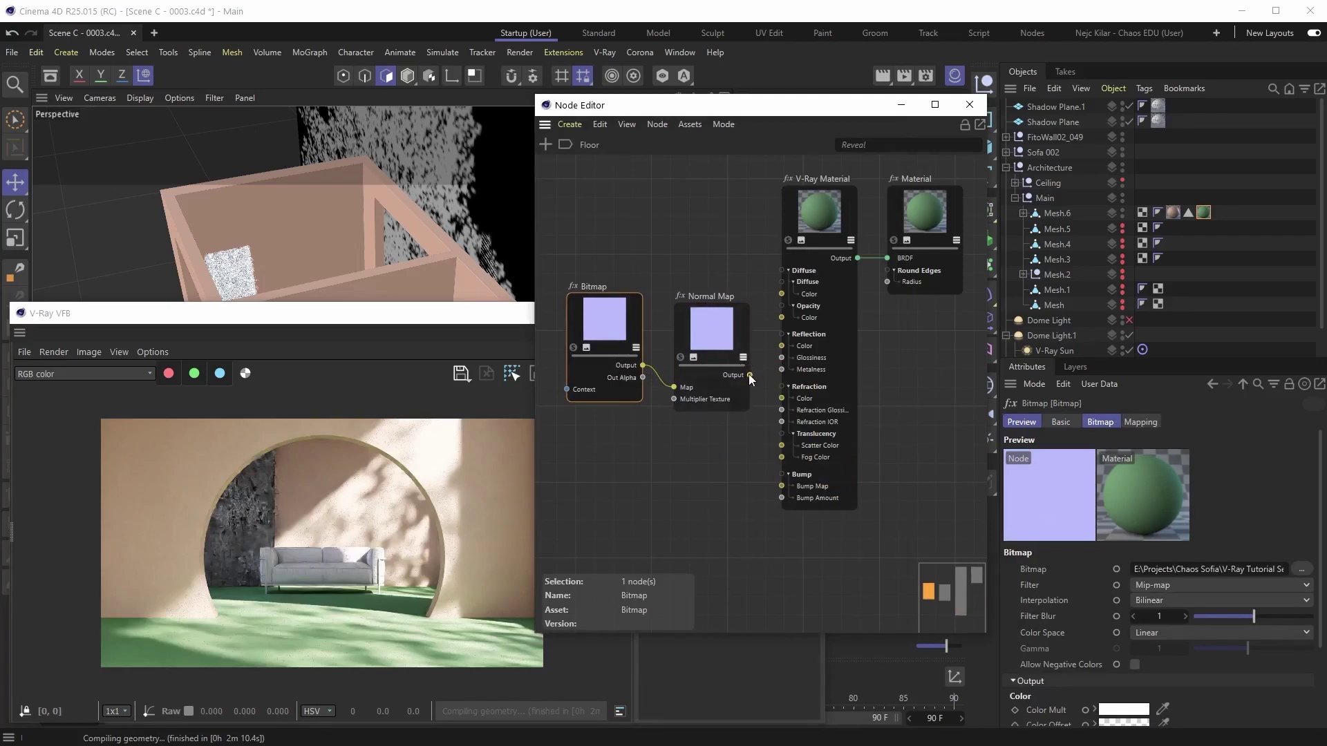
left_click_drag(750, 376, 783, 488)
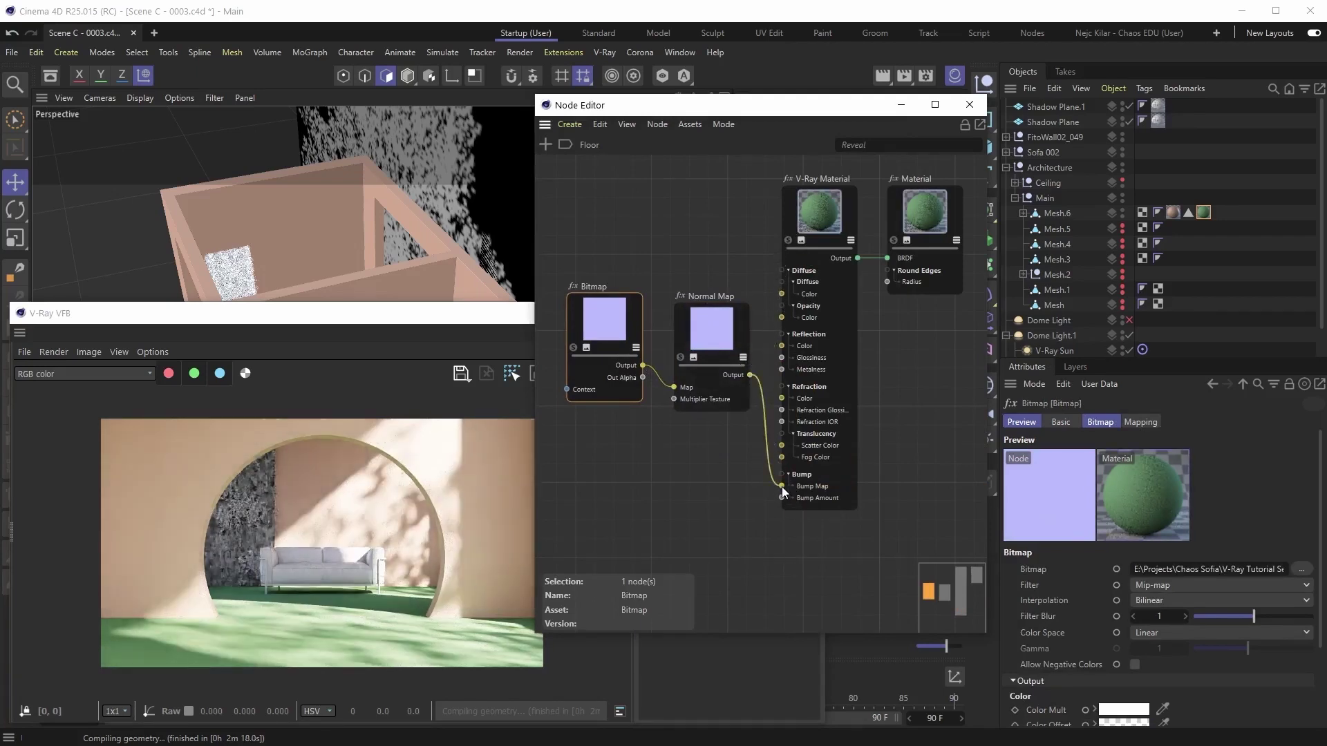
- Set the Floor V-Ray Material's Bump Type to Explicit Normal
left_click(816, 207)
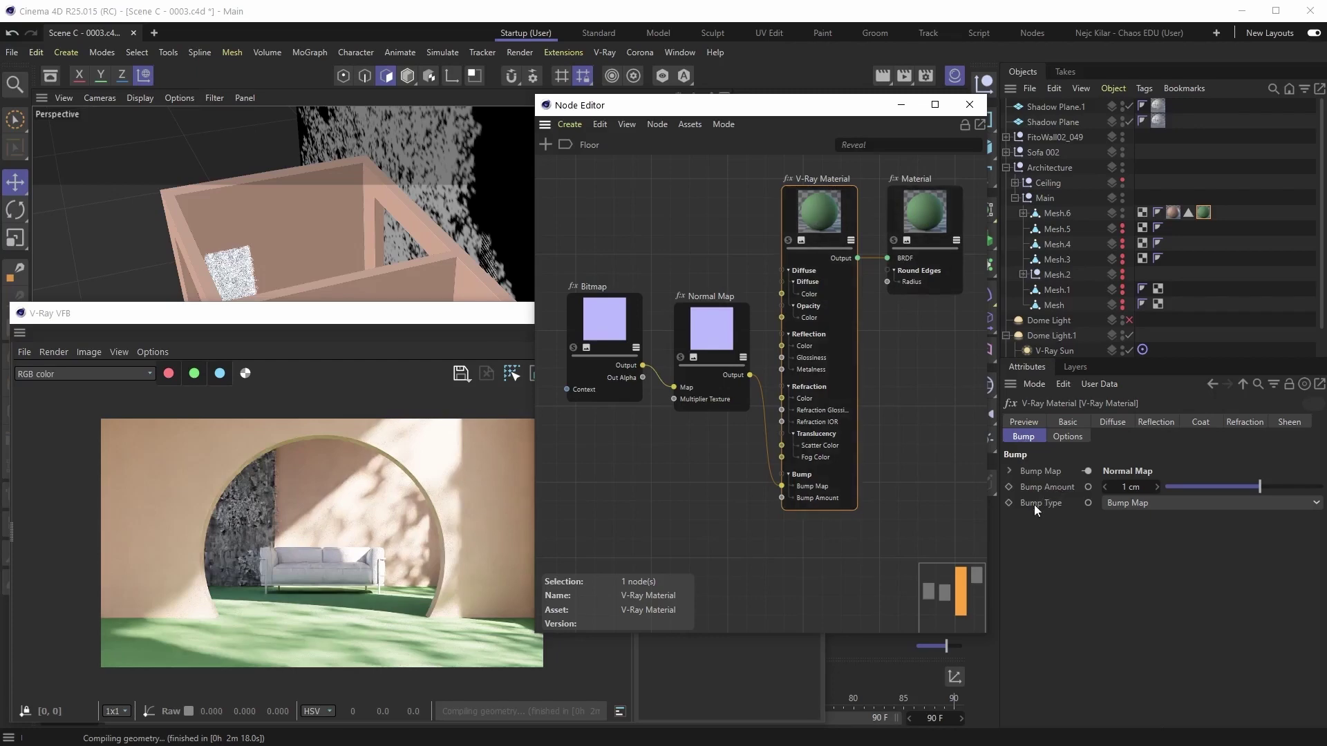
left_click(1121, 504)
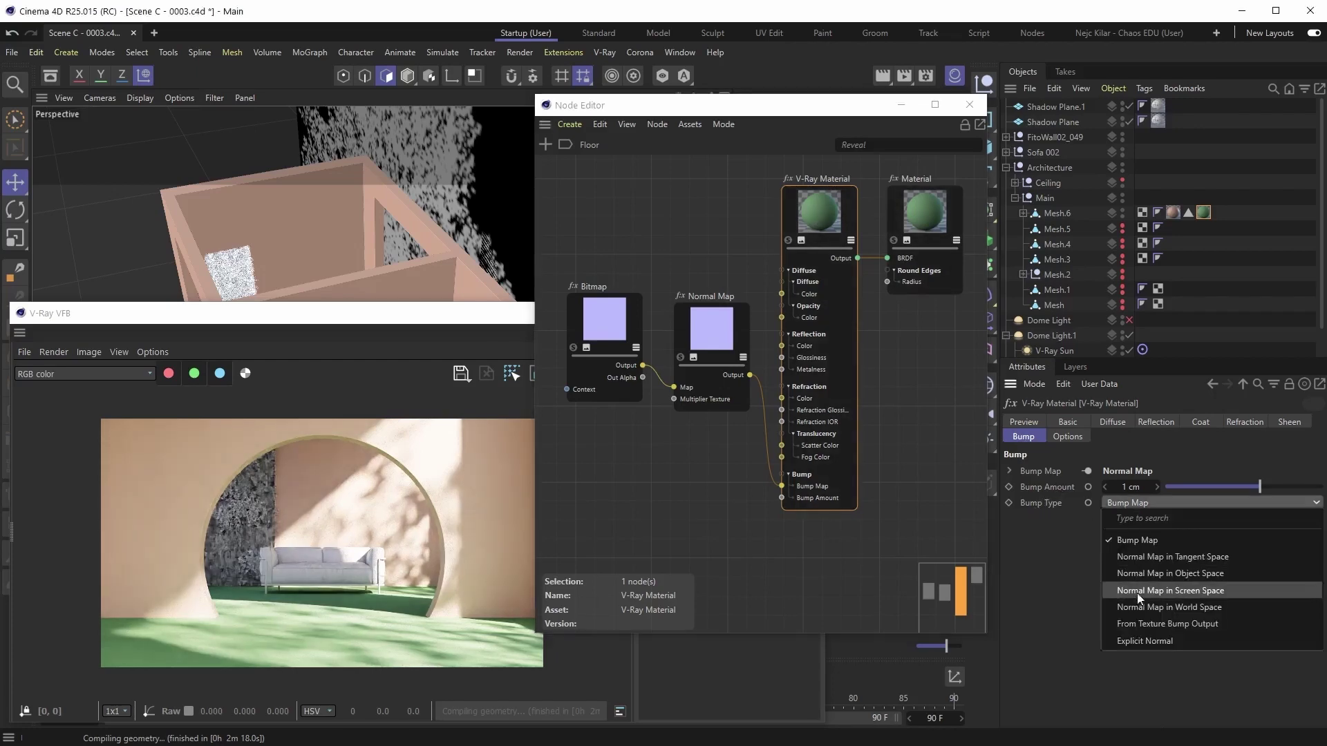
left_click(1137, 638)
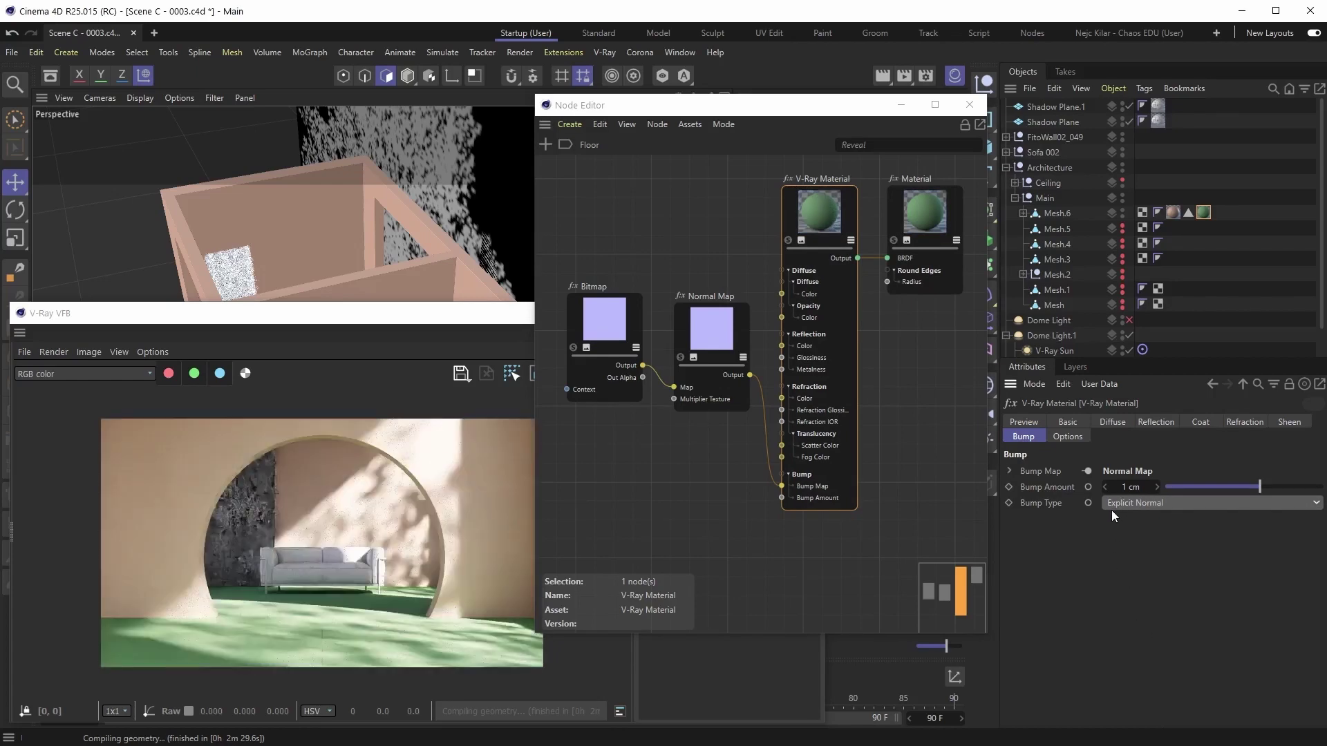
- Set the Normal Map node's Map Type to Normal Map in Tangent Space
left_click(713, 335)
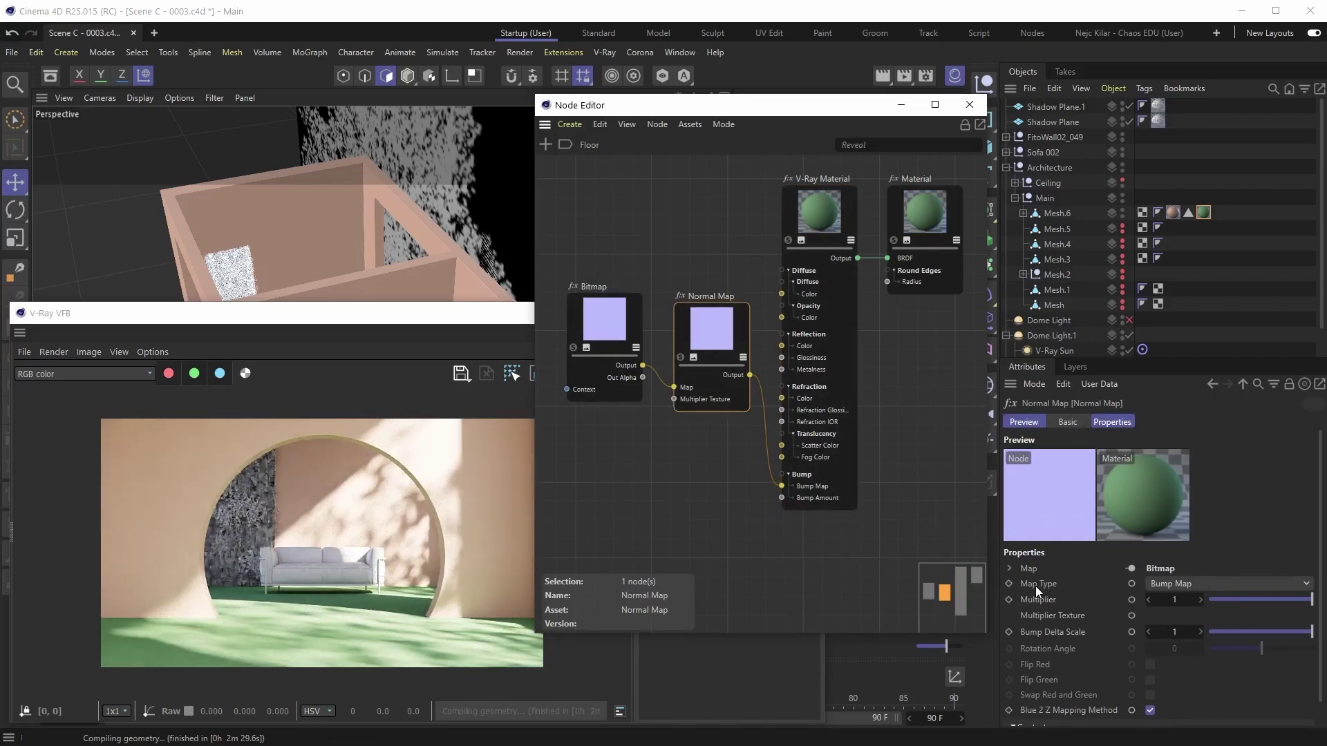
left_click(1305, 585)
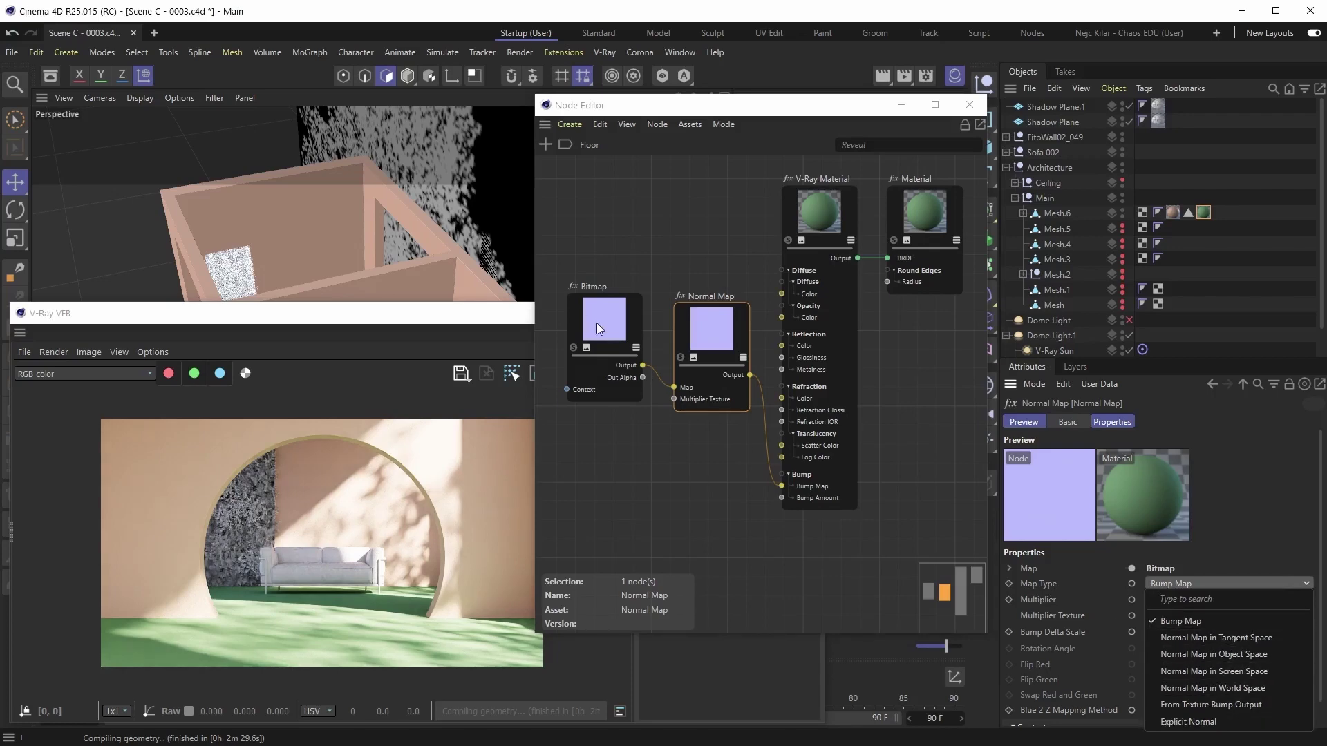
left_click(1244, 639)
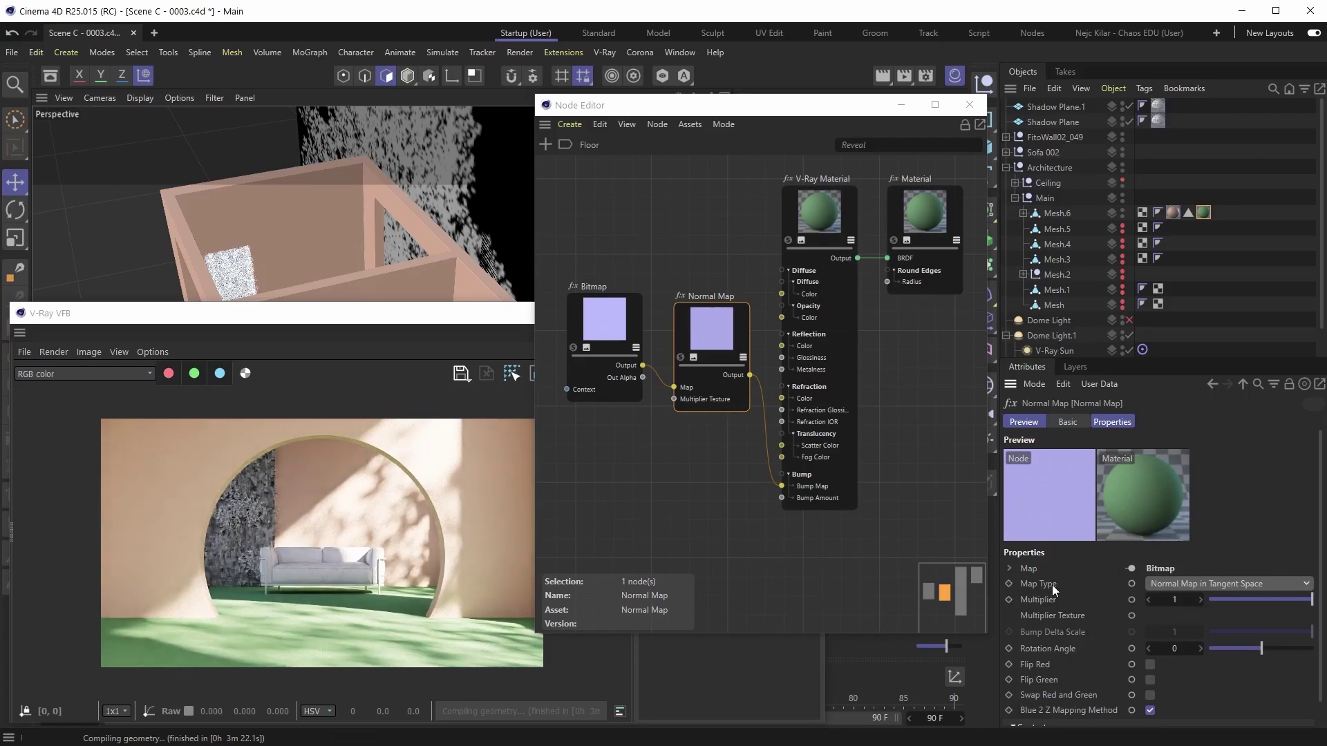
left_click(1307, 584)
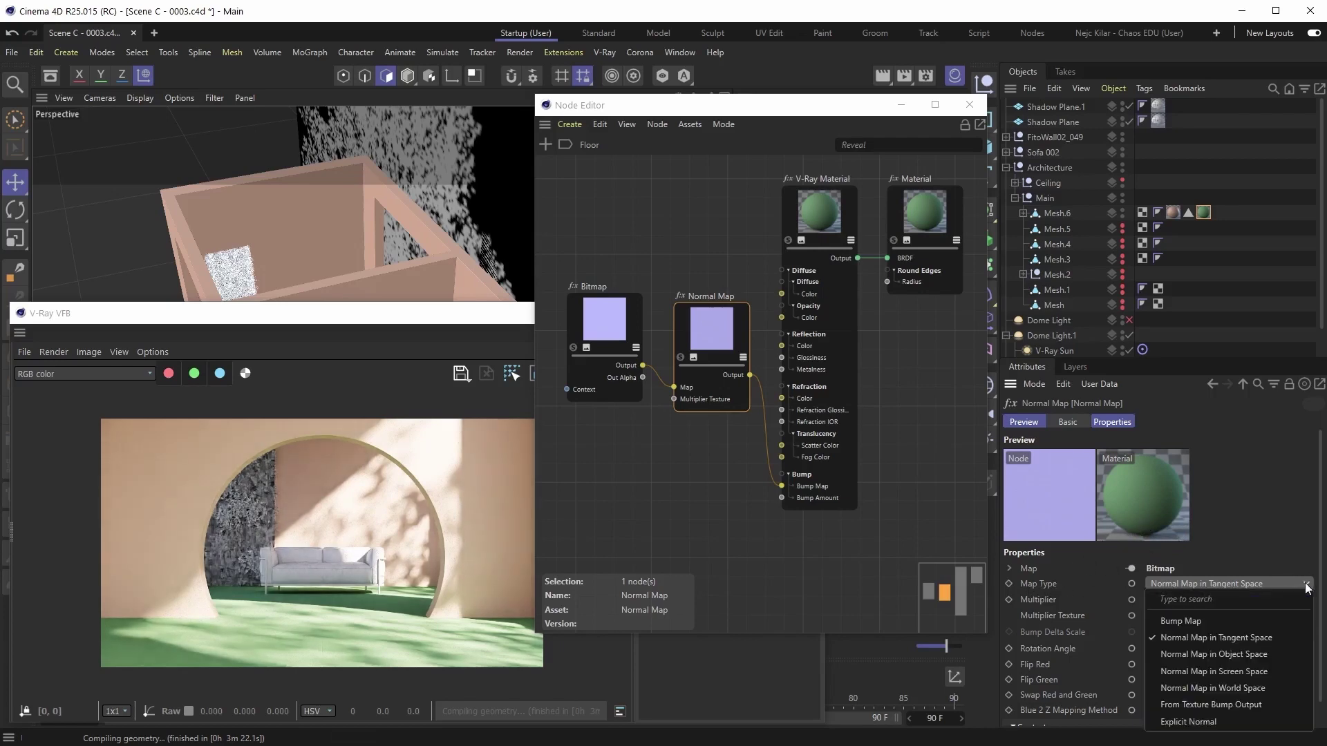
left_click(1281, 584)
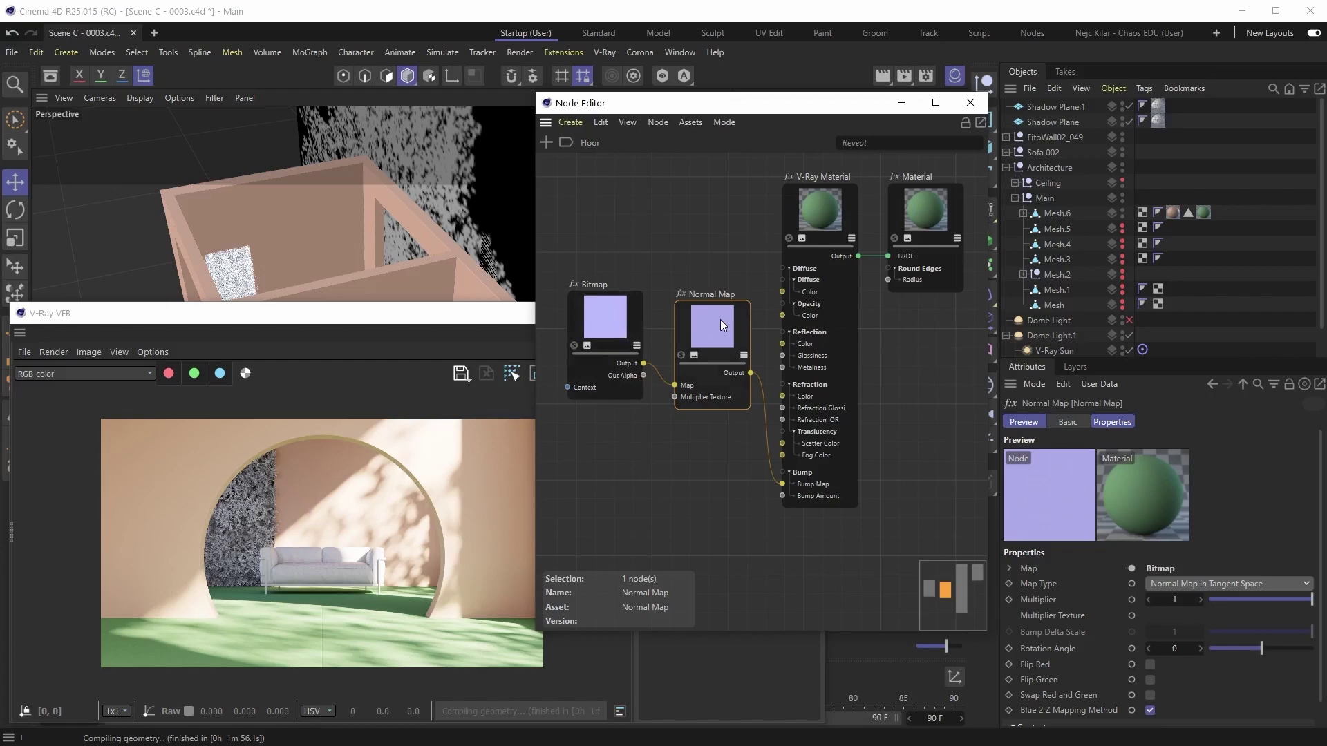
- Limit the interactive render to a region covering the green floor in front of the sofa
left_click(398, 321)
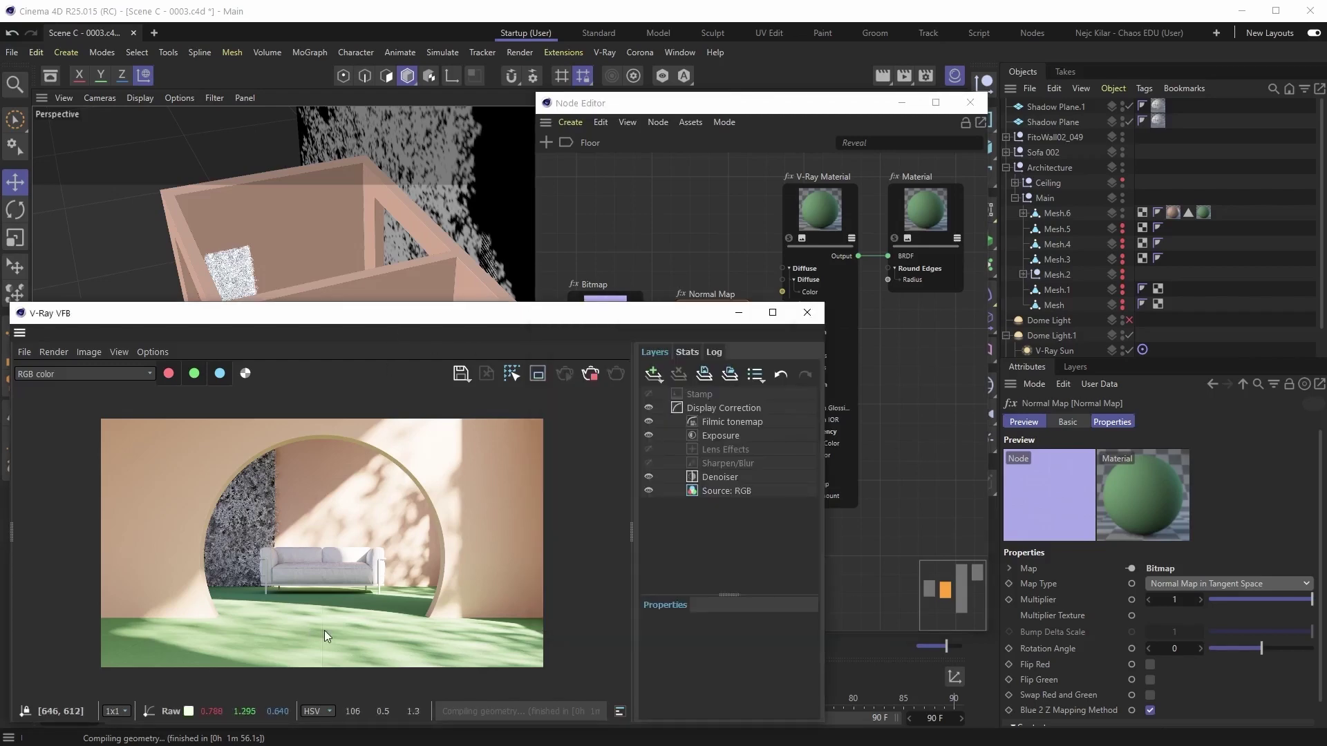
scroll(325, 630, "up", 3)
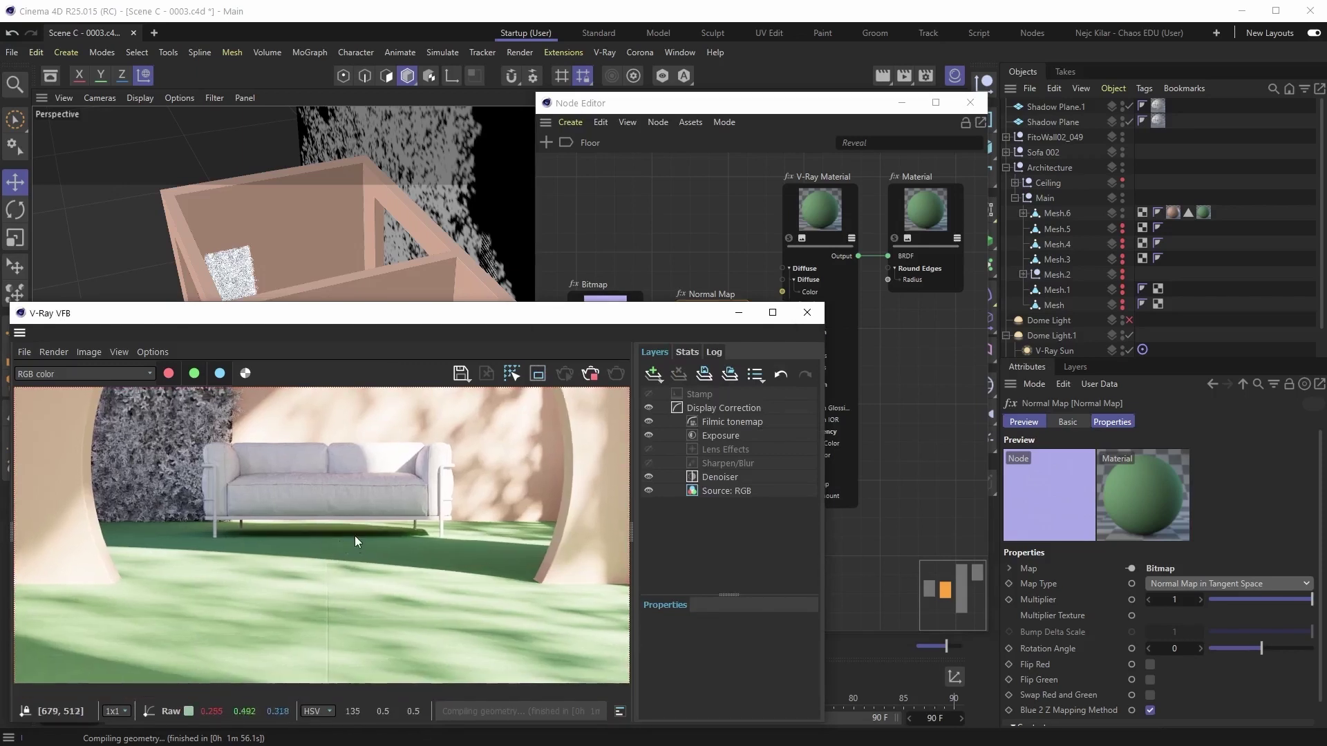
left_click(539, 374)
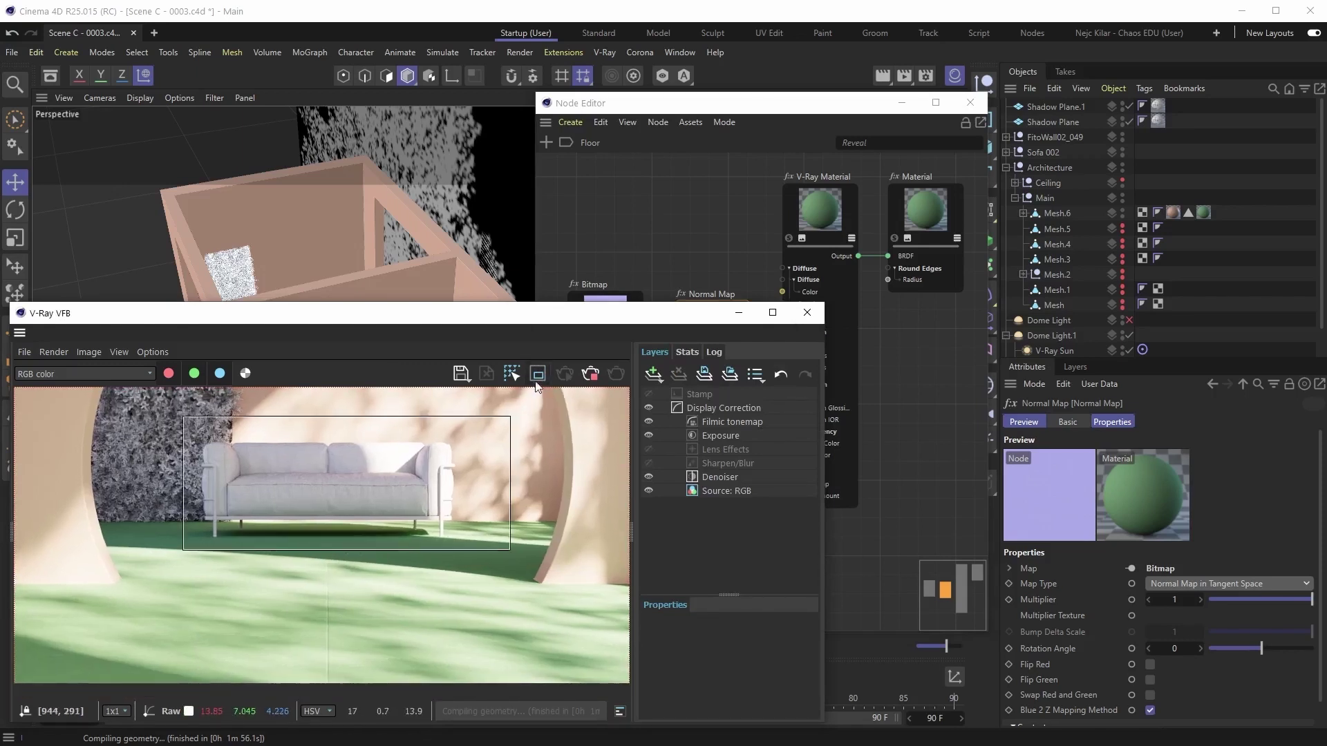
left_click_drag(80, 501, 564, 689)
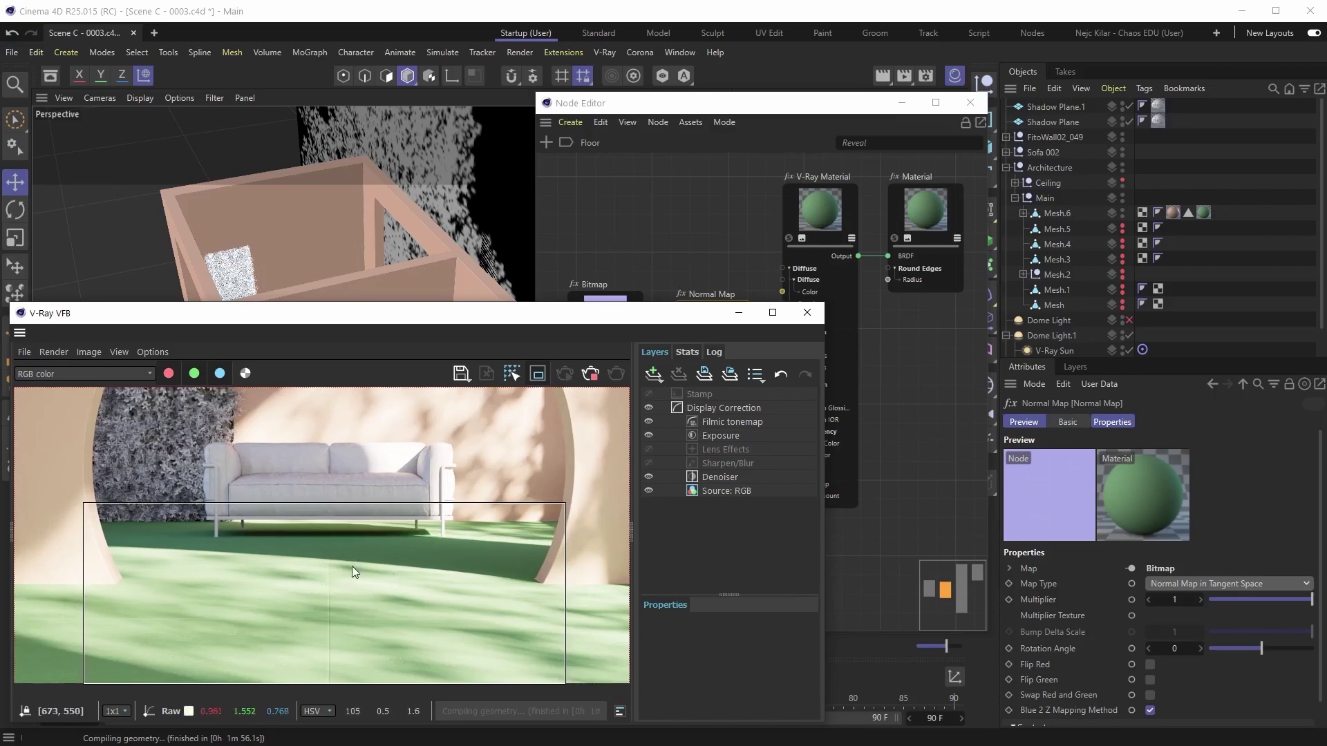
- Reduce the Denoiser layer's opacity to 0 in the V-Ray frame buffer to inspect the raw floor detail
left_click(719, 478)
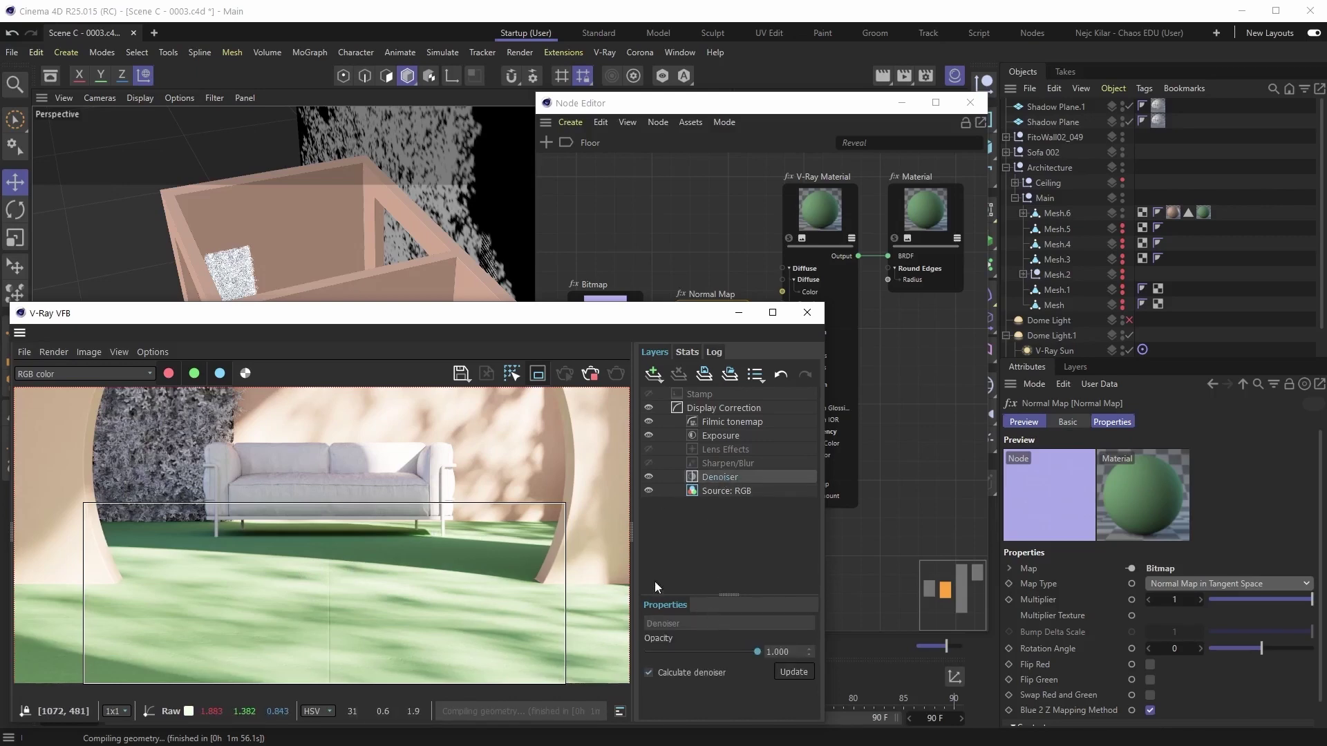
mouse_move(319, 619)
left_click_drag(758, 653, 641, 658)
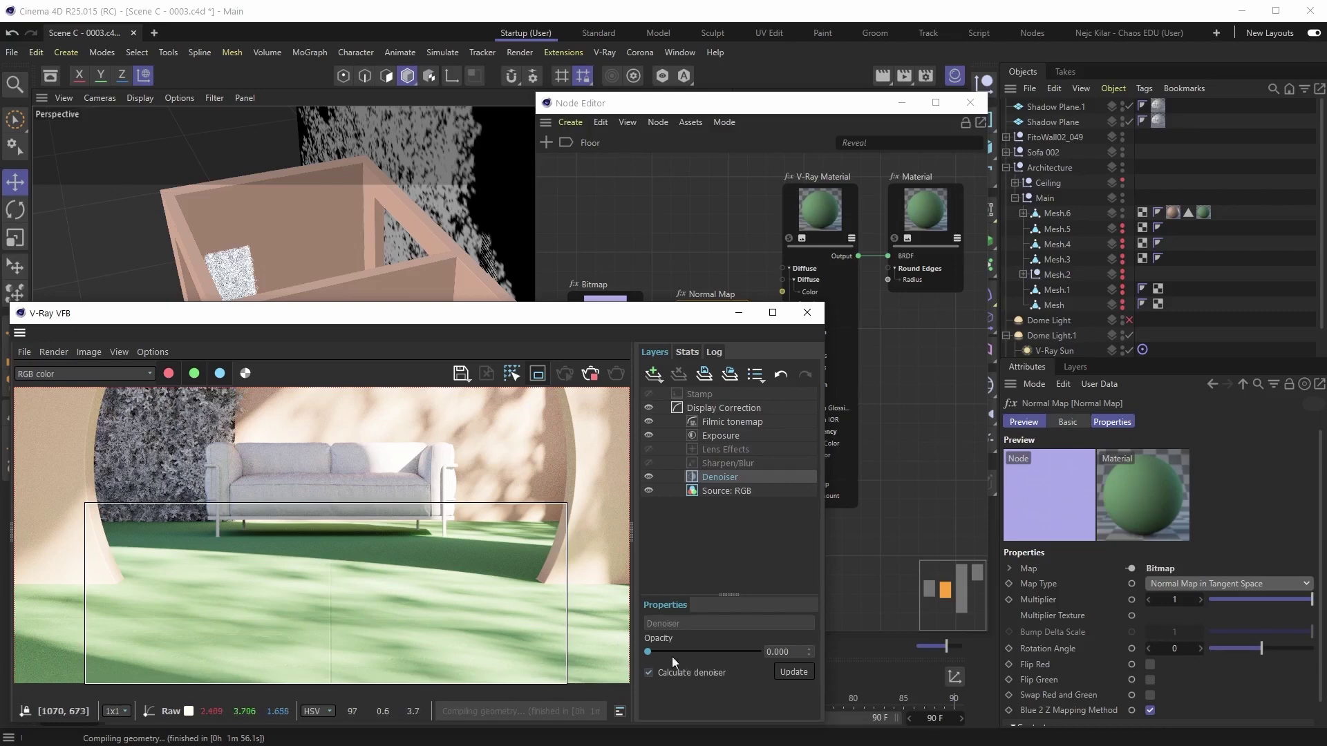
mouse_move(650, 654)
left_mouse_down()
mouse_move(694, 658)
mouse_move(641, 657)
left_mouse_up()
mouse_move(308, 594)
- Set the Normal Map node's Multiplier to 10 and check the floor's surface relief in the render
left_click(828, 263)
left_click(818, 211)
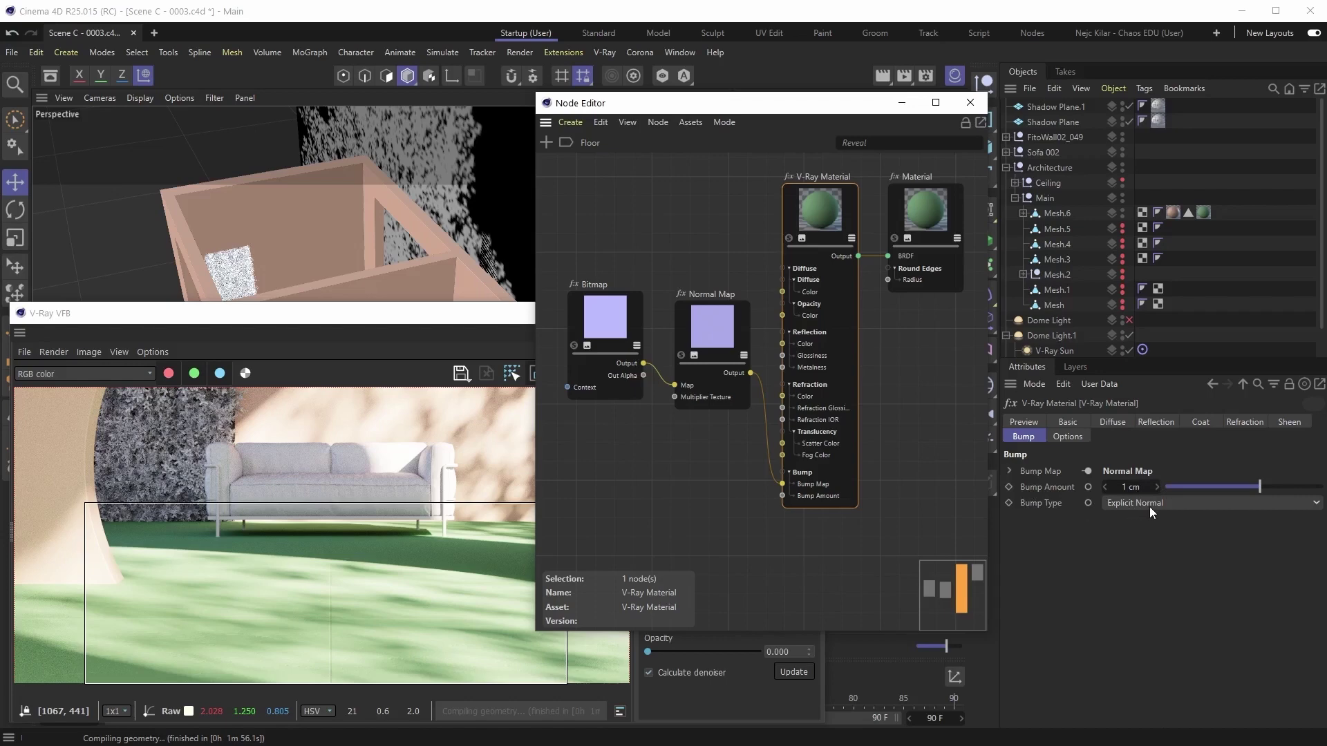
left_click(714, 322)
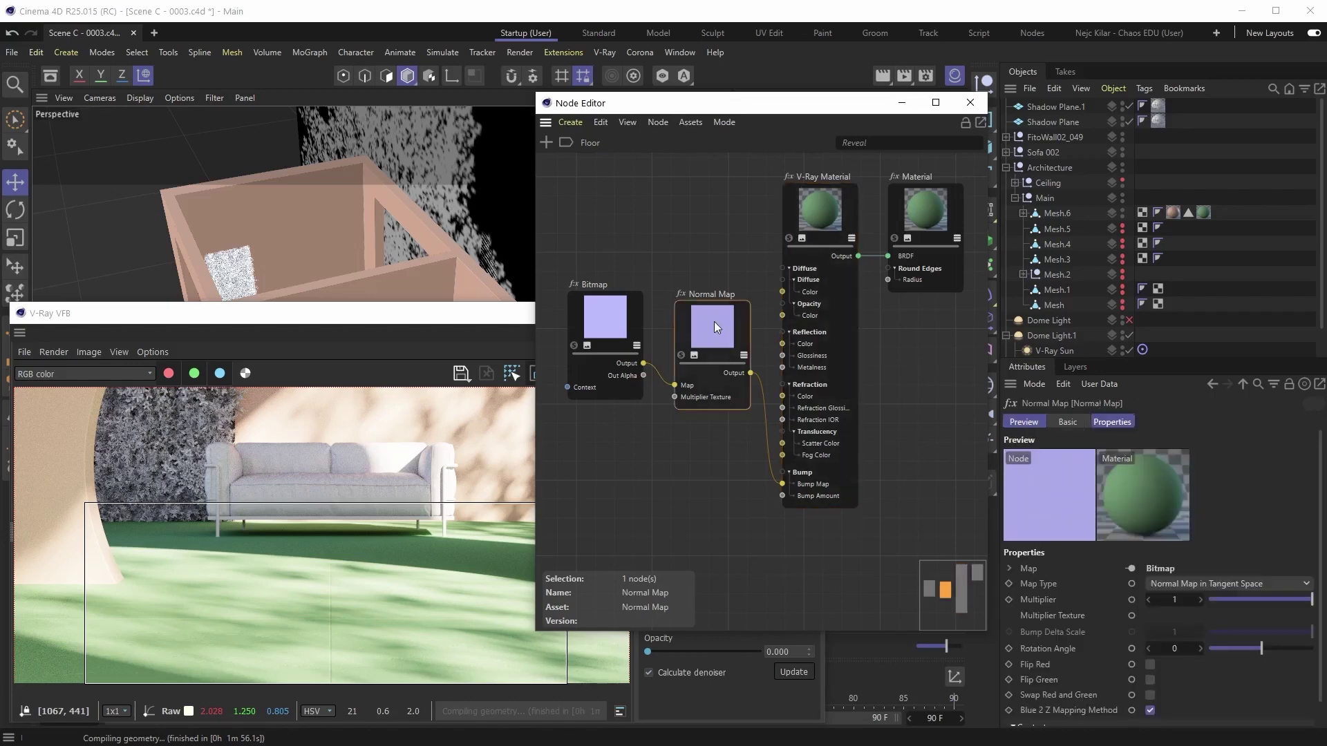
left_click(1178, 600)
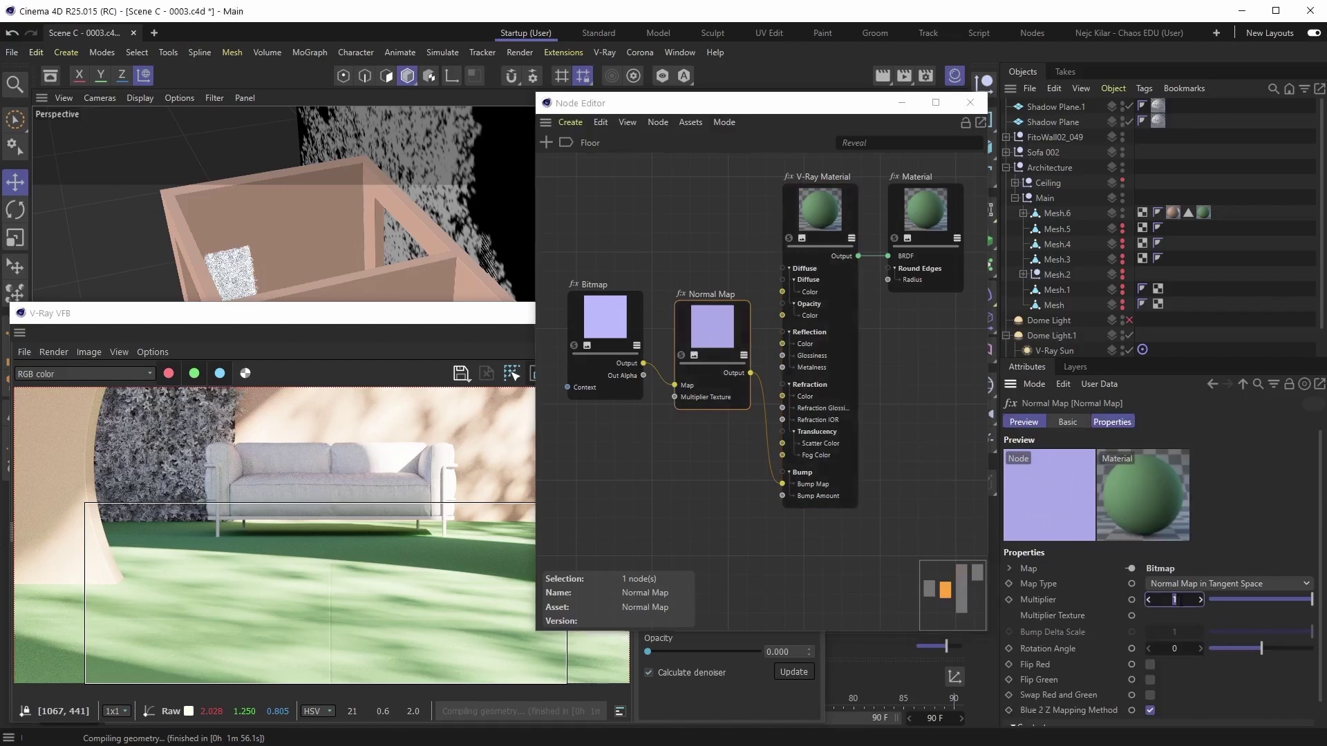
key("Return")
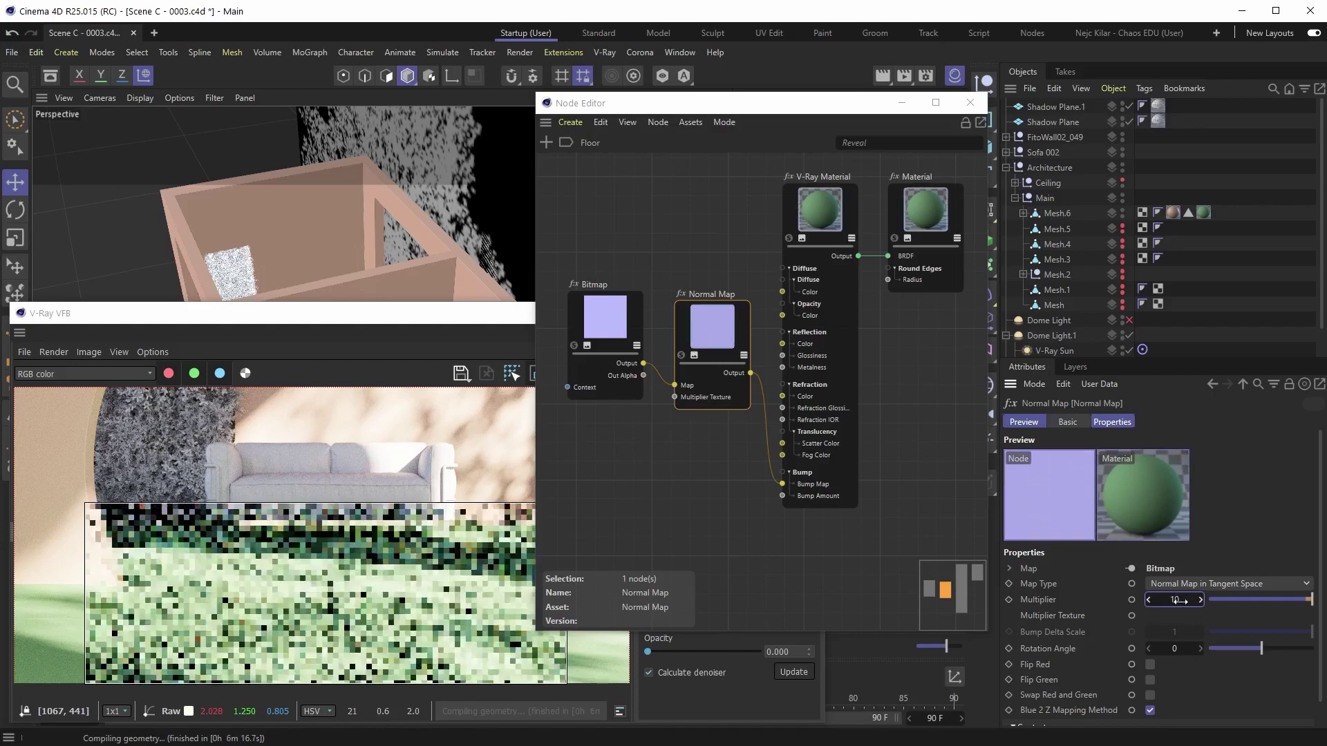
left_click(335, 576)
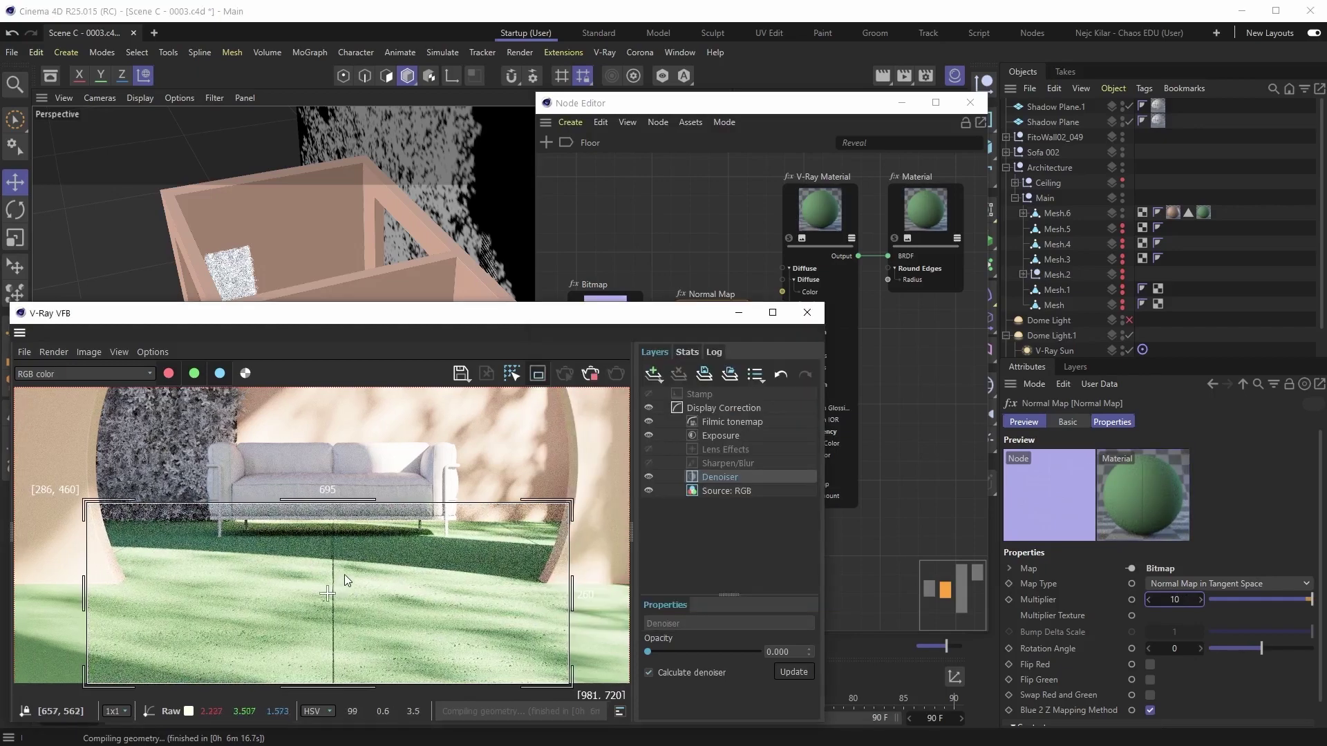
middle_click_drag(345, 574, 359, 566)
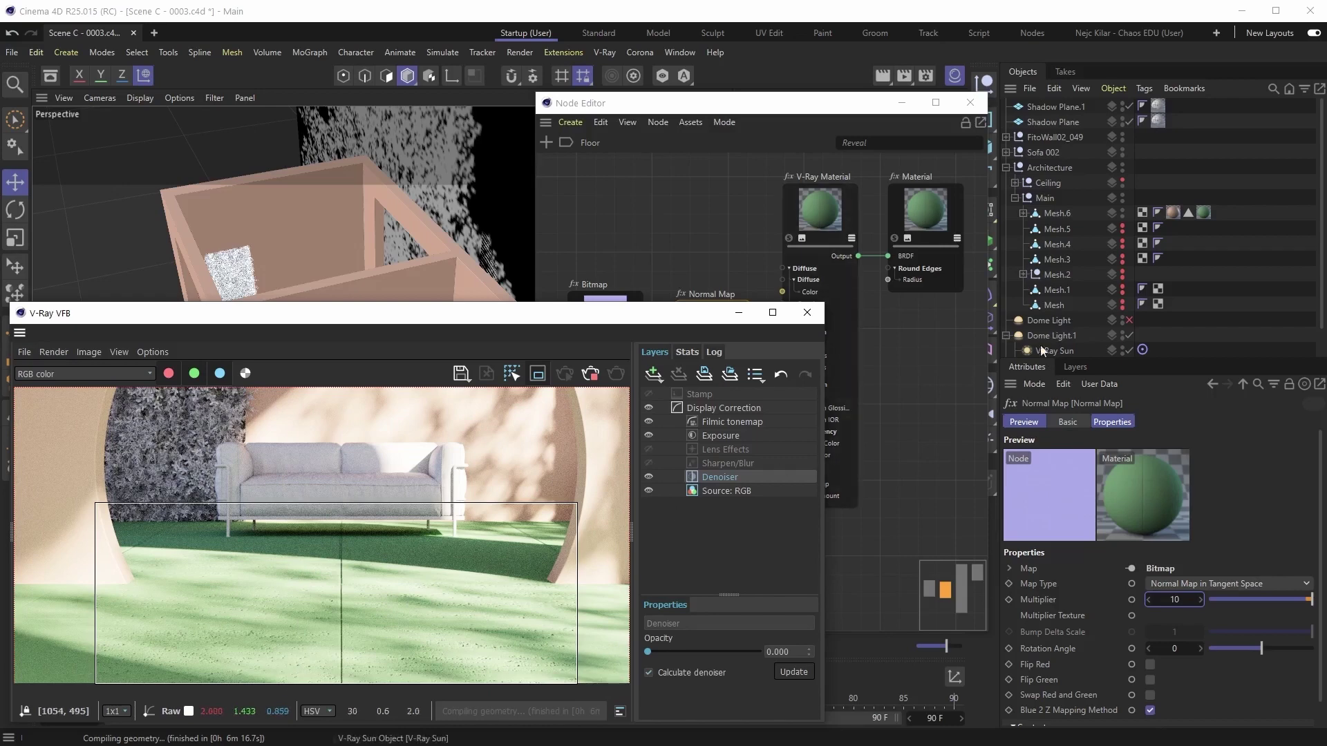
- Set the projection of the Floor material tag on Mesh.6 to Cubic
left_click(1204, 215)
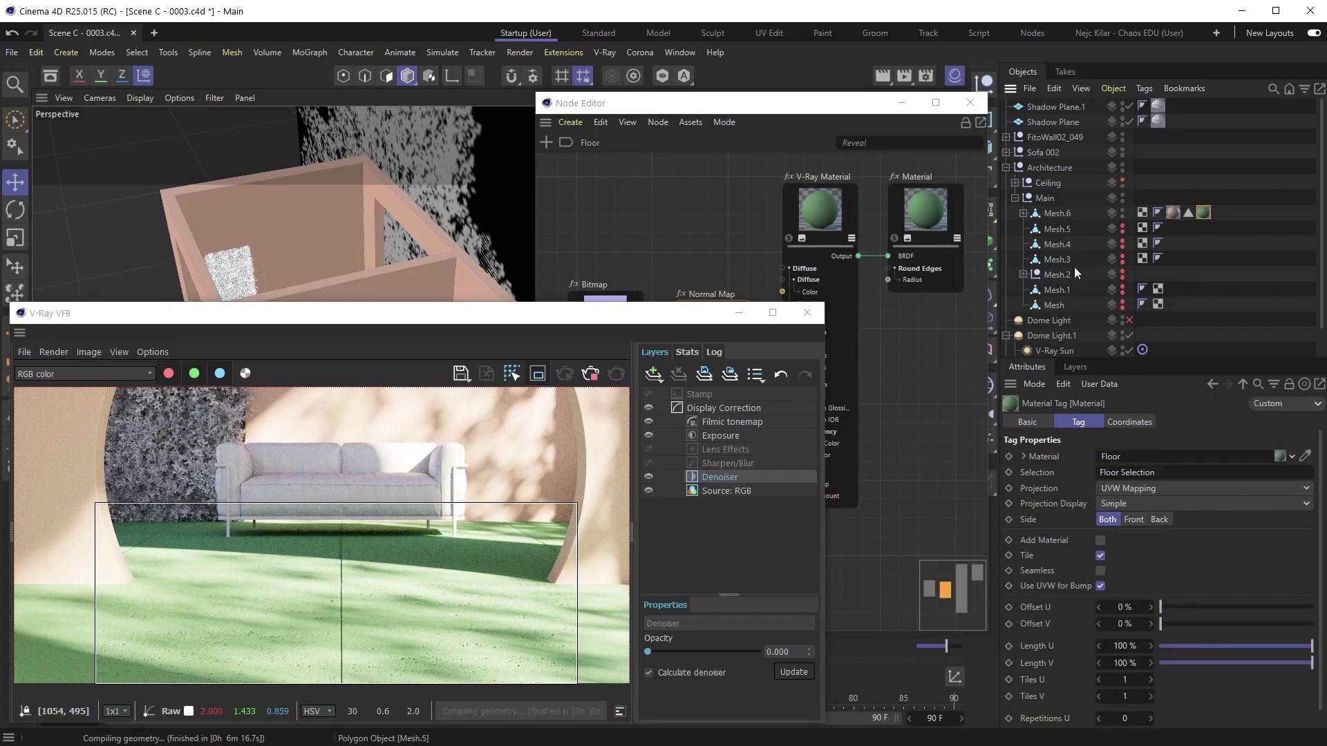
left_click(1151, 487)
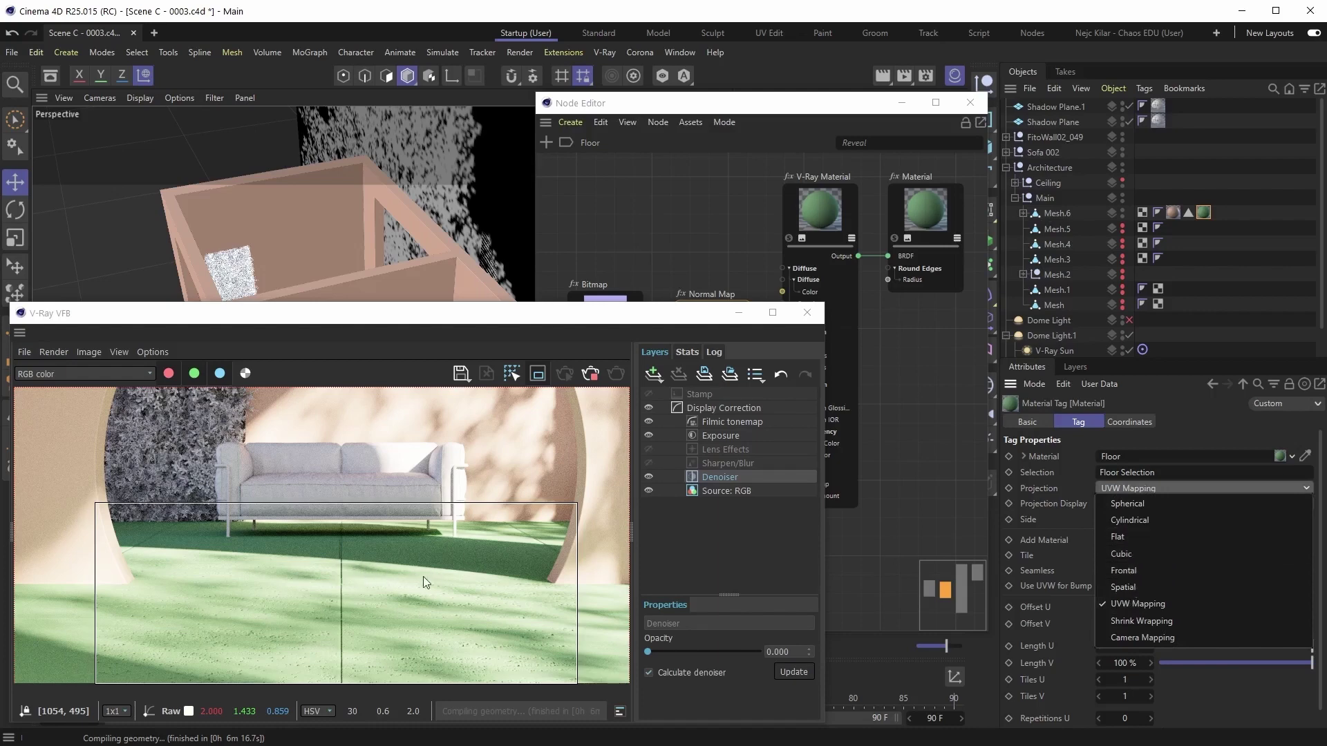
left_click(1126, 552)
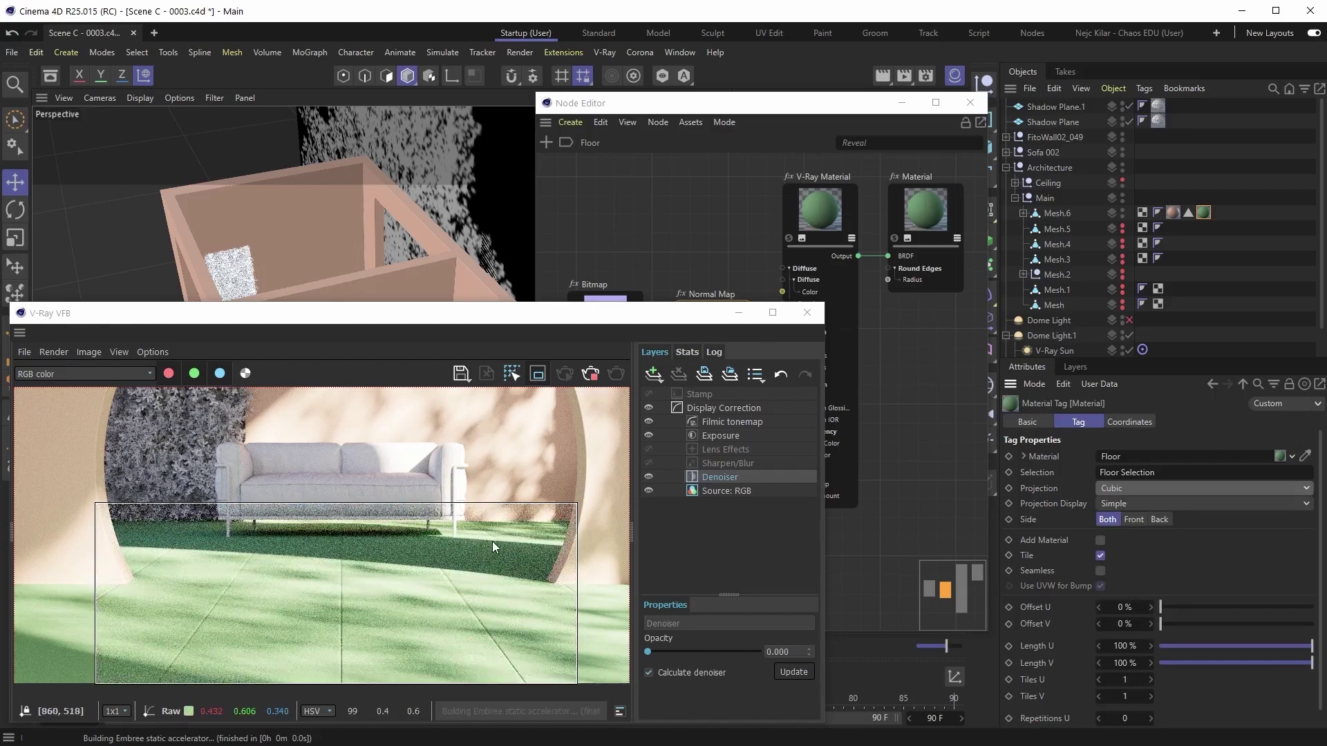
left_click(1109, 490)
left_click(1104, 488)
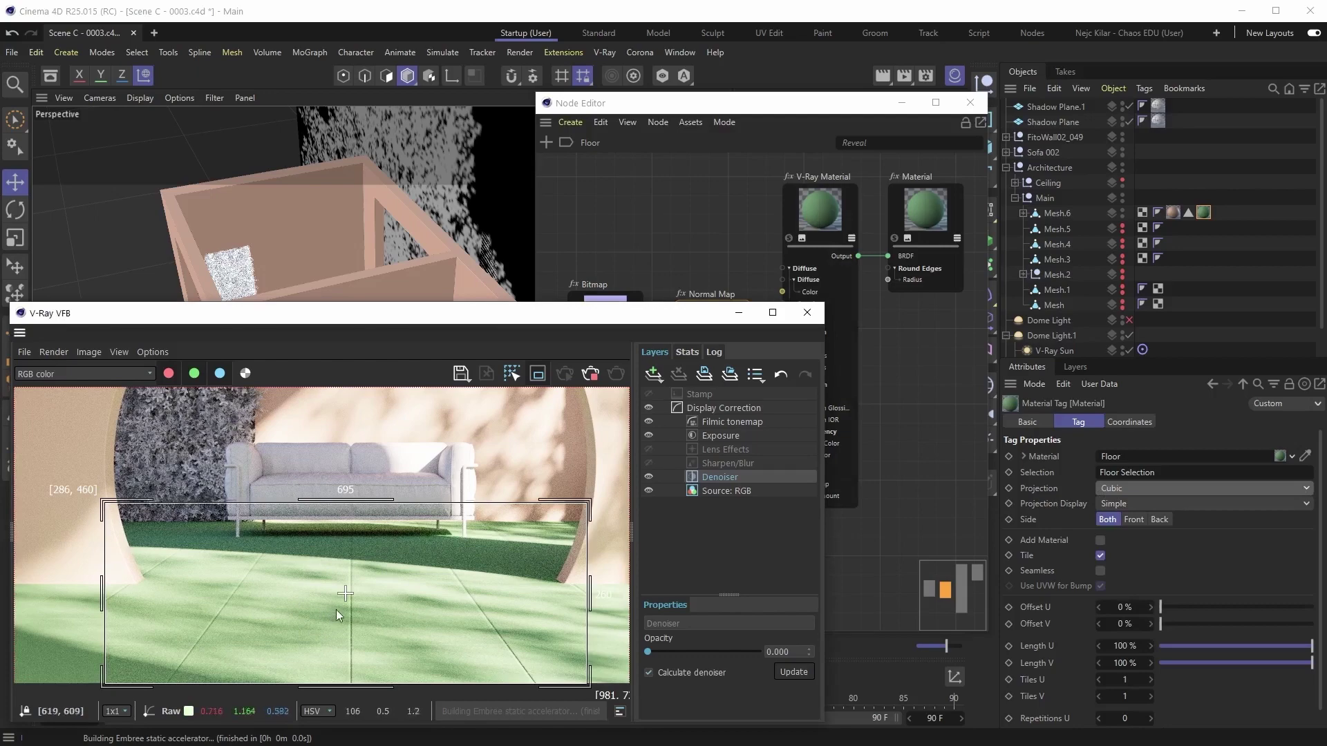
- Set the Floor material tag's Length U and Length V to 50 % and check the tile size
double_click(1126, 645)
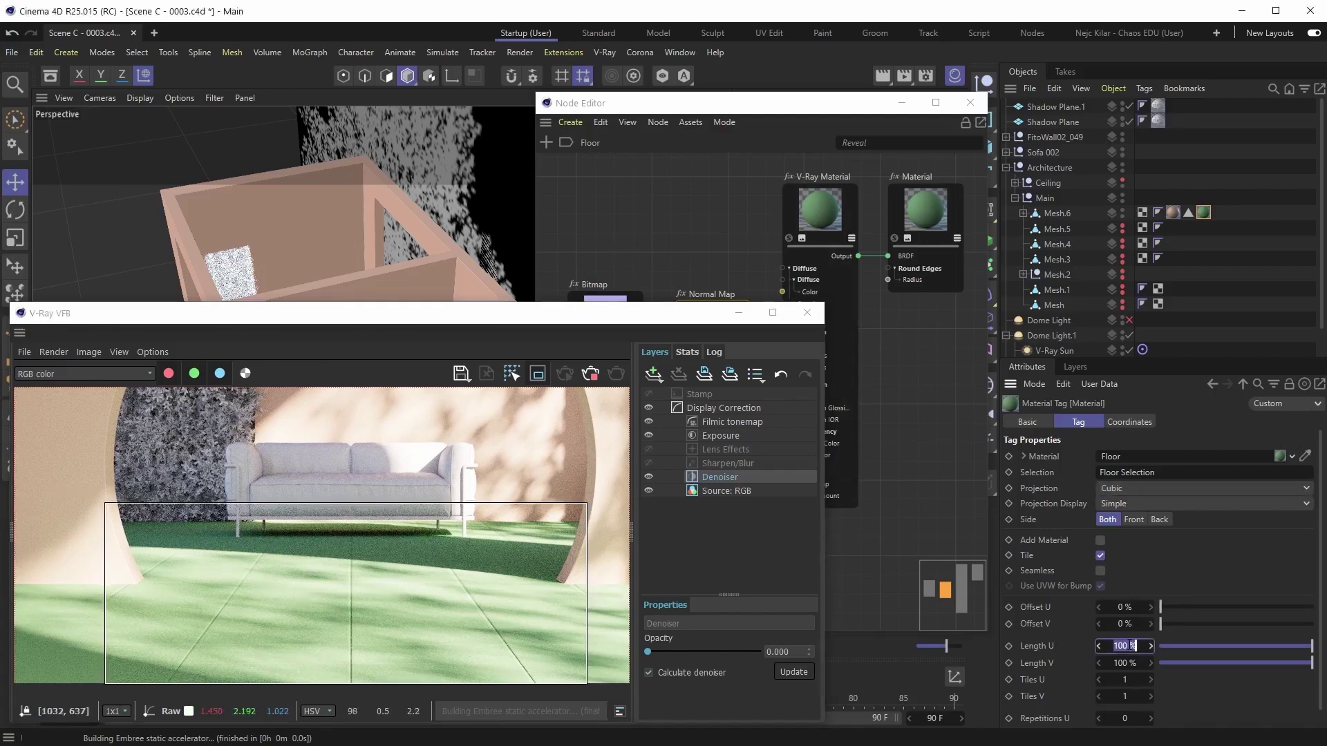
type("50")
key("Tab")
type("50")
key("Return")
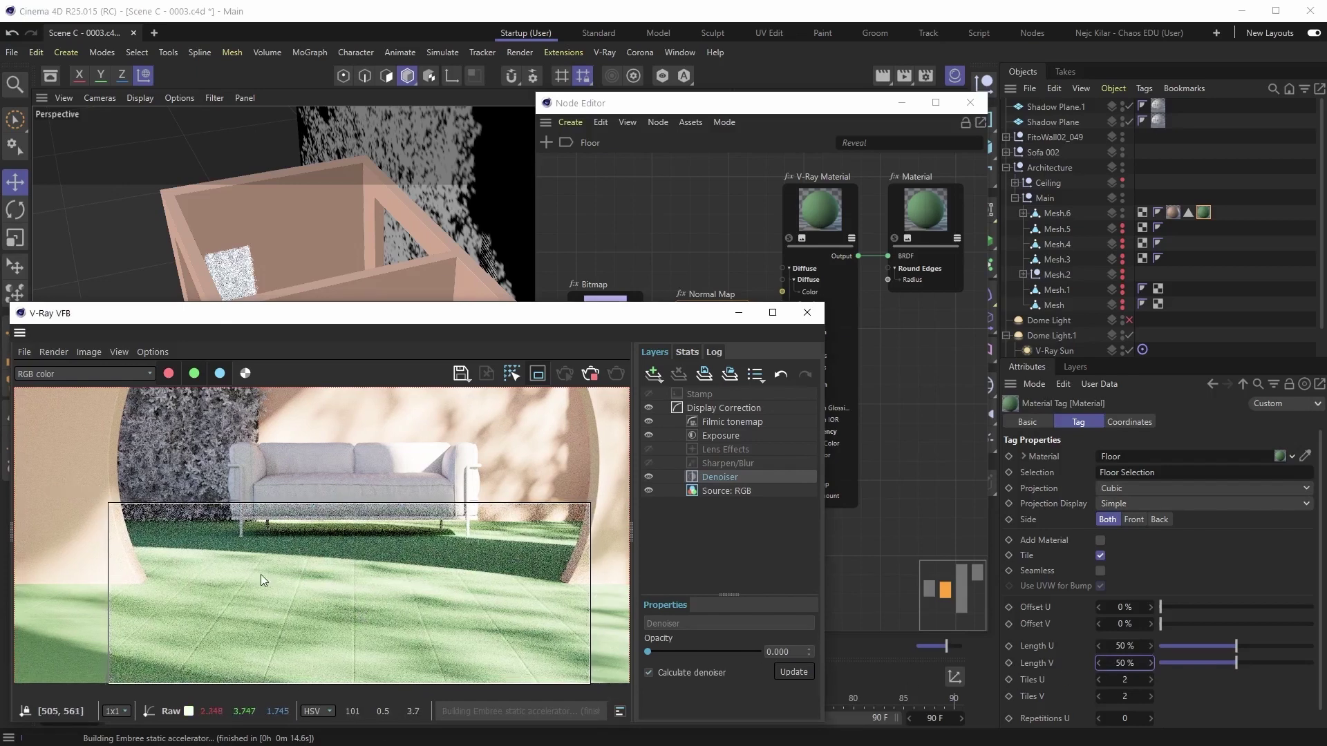
scroll(314, 601, "down", 1)
scroll(322, 604, "up", 1)
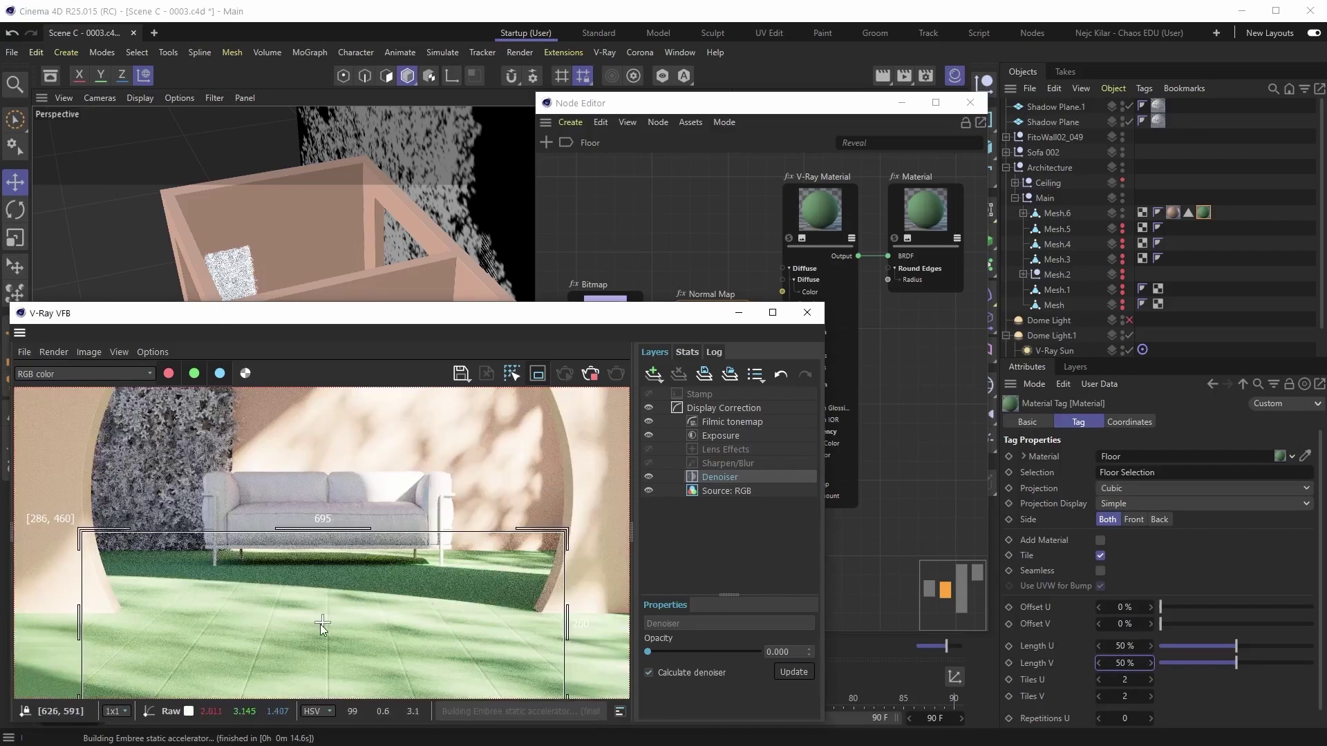
- Set the Floor material tag's Length U and Length V to 33 % and check the smaller floor tiles
left_click(1128, 642)
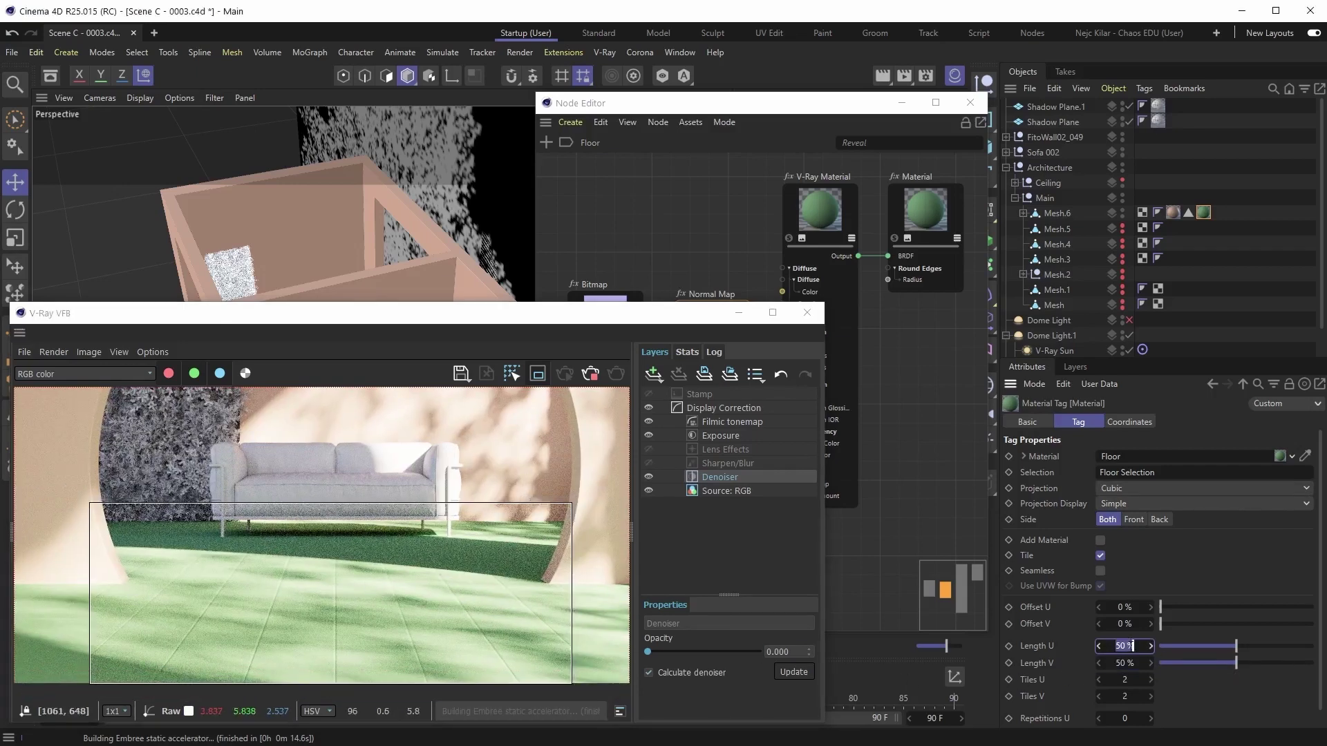
type("33")
key("Tab")
type("33")
key("Return")
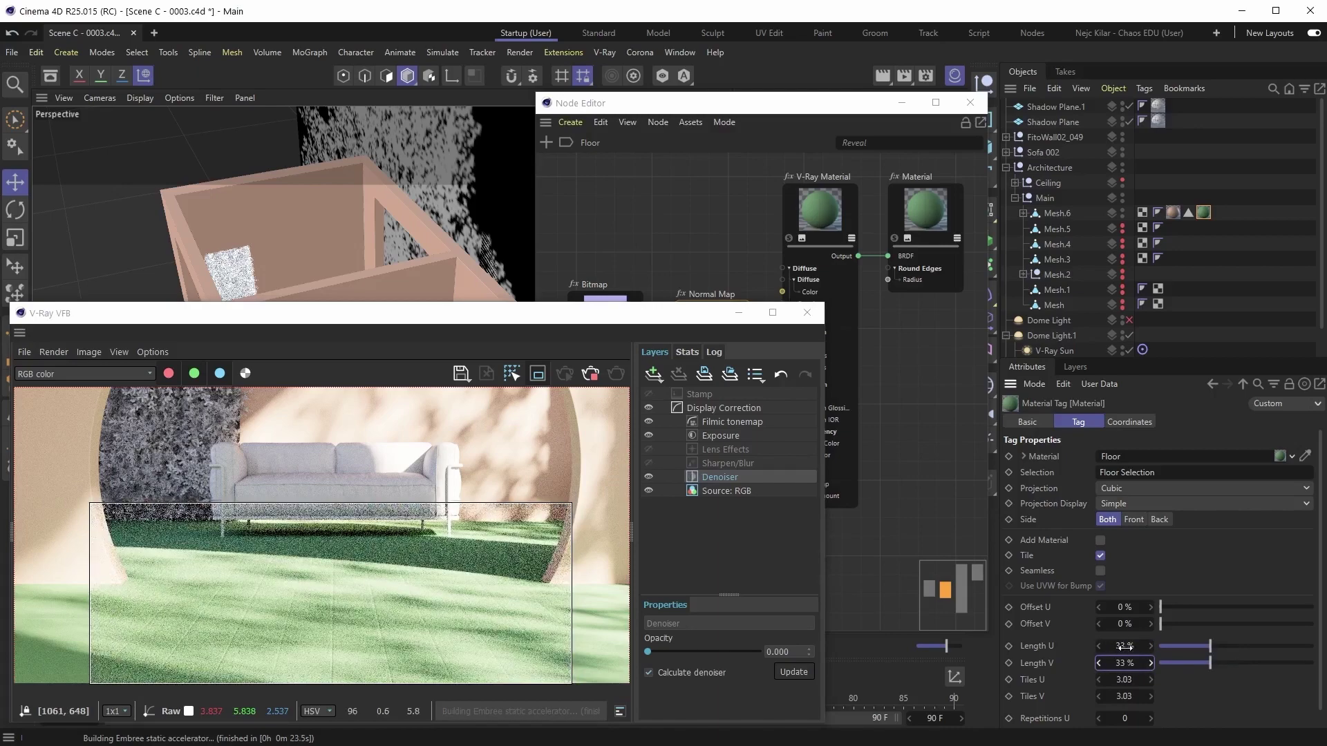
mouse_move(329, 576)
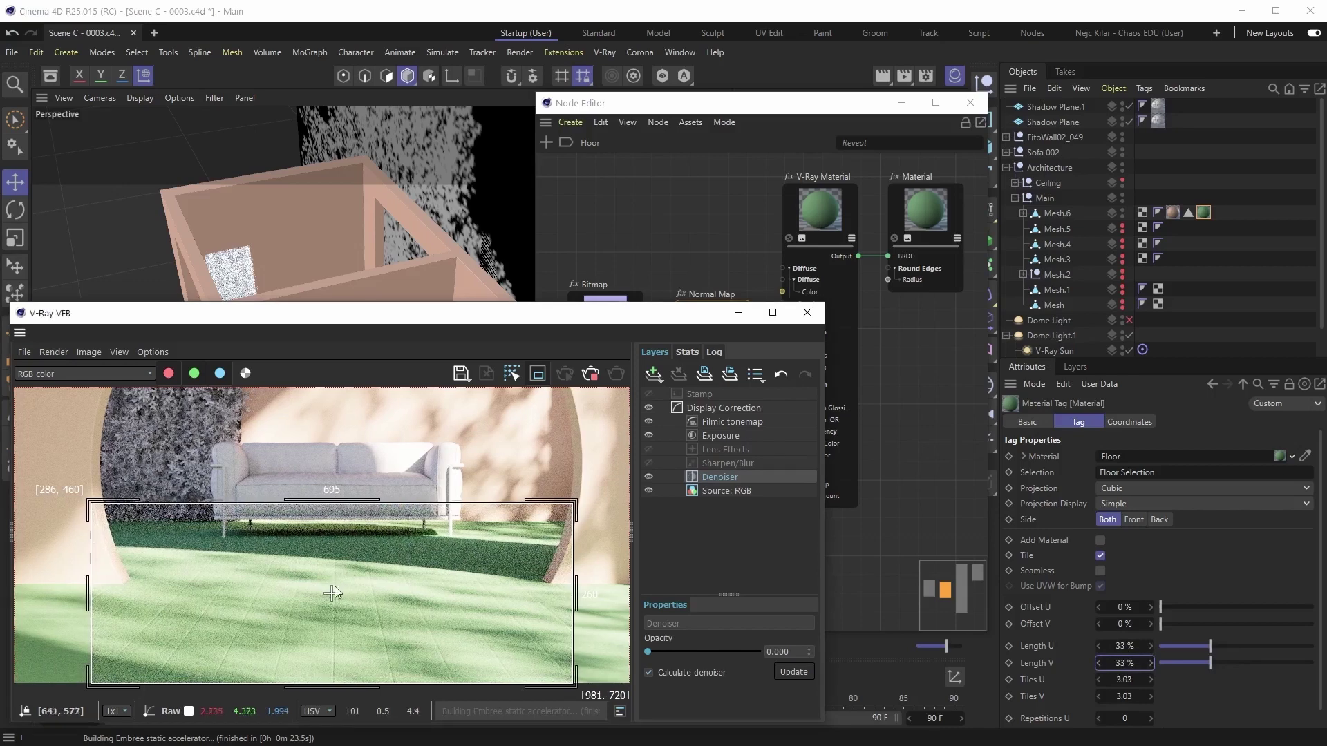
left_click_drag(321, 597, 307, 591)
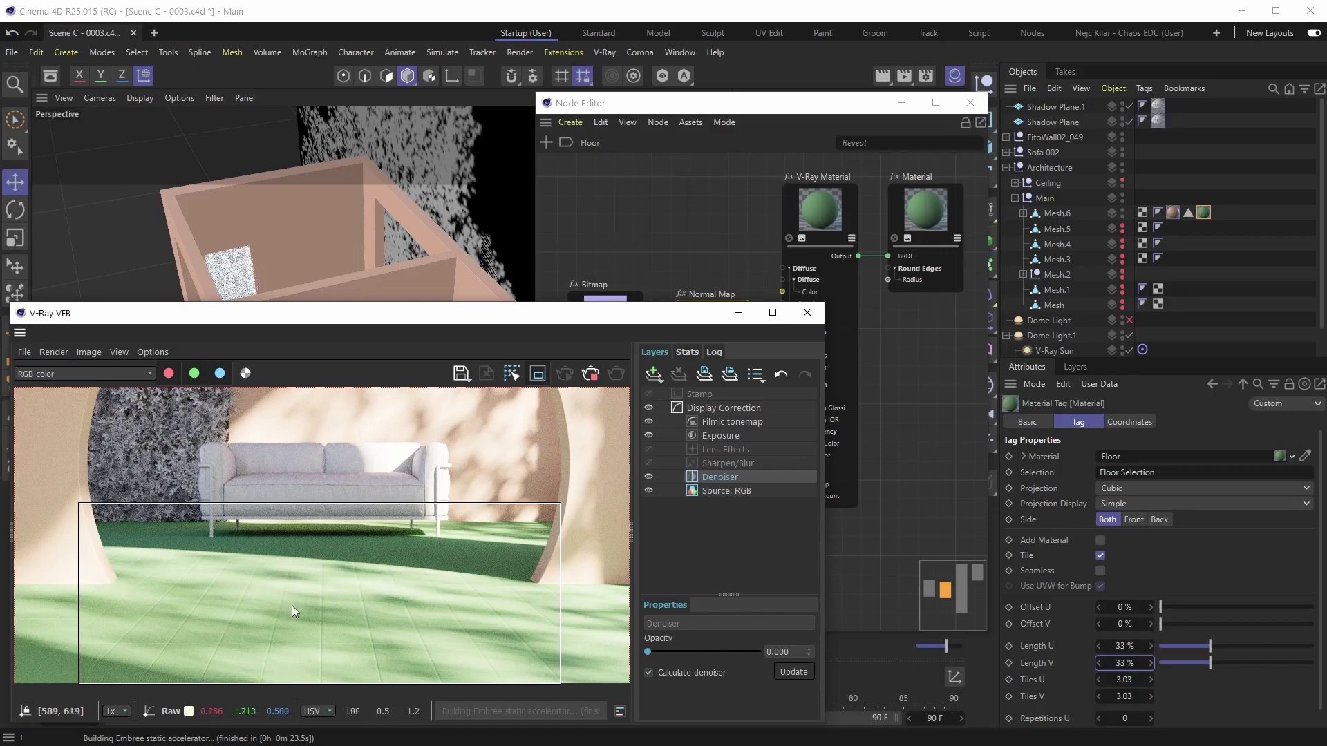
- Minimize the Node Editor, leave the scene camera for a close default-camera view of the floor, and re-enable the render region
left_click(540, 377)
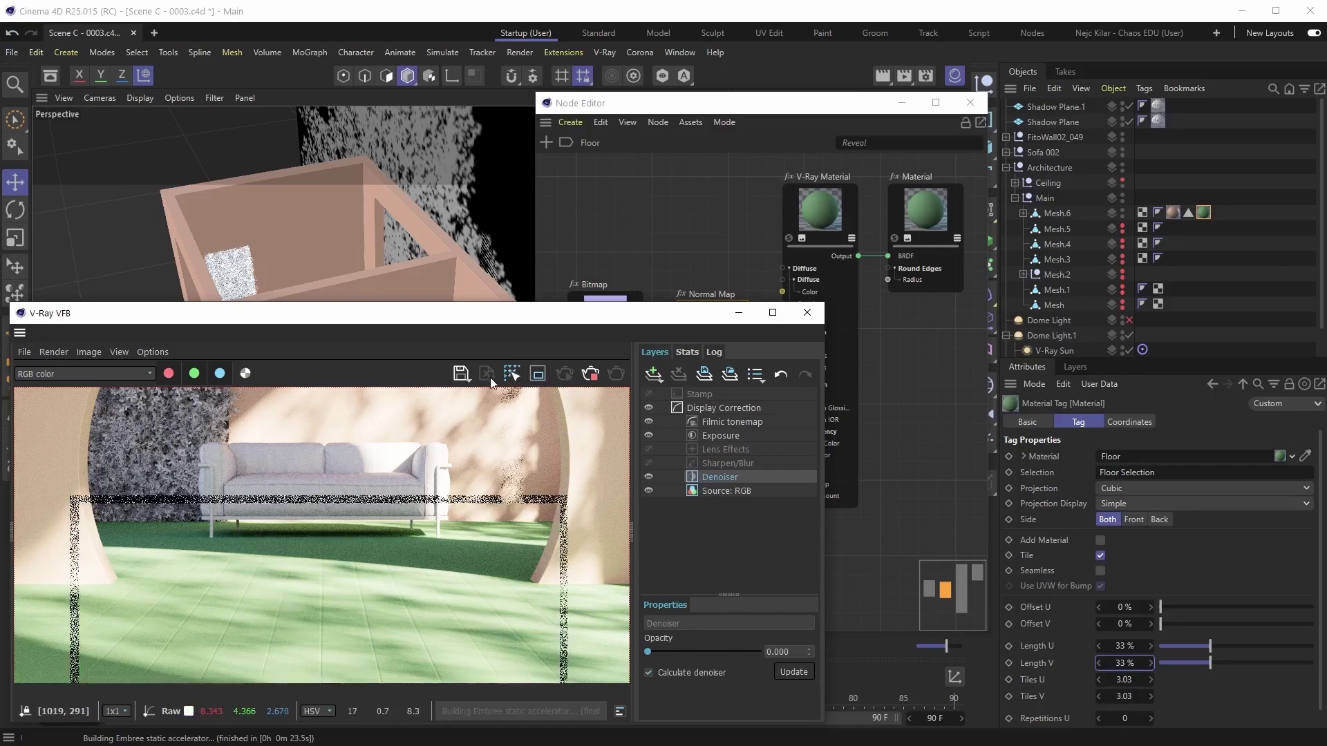
left_click(902, 105)
scroll(1192, 275, "down", 2)
left_click(1192, 276)
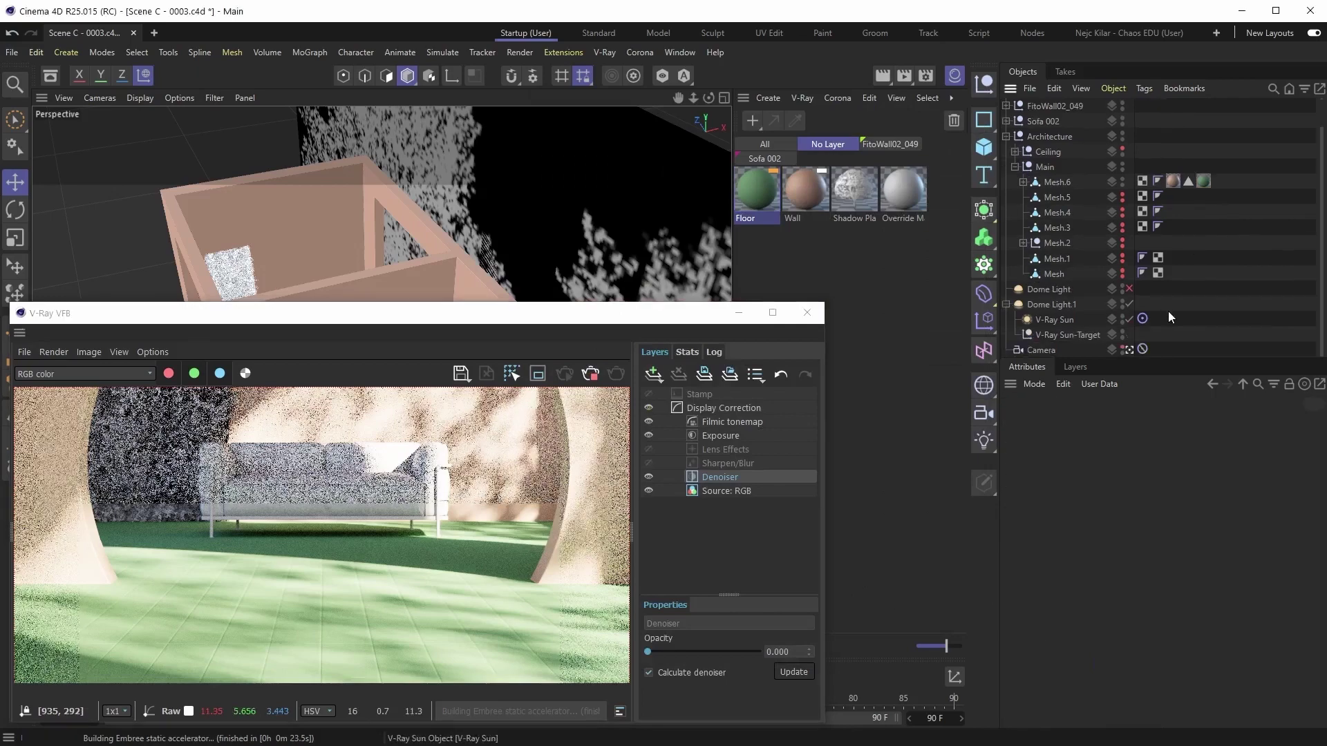
left_click(1128, 350)
left_click(1129, 350)
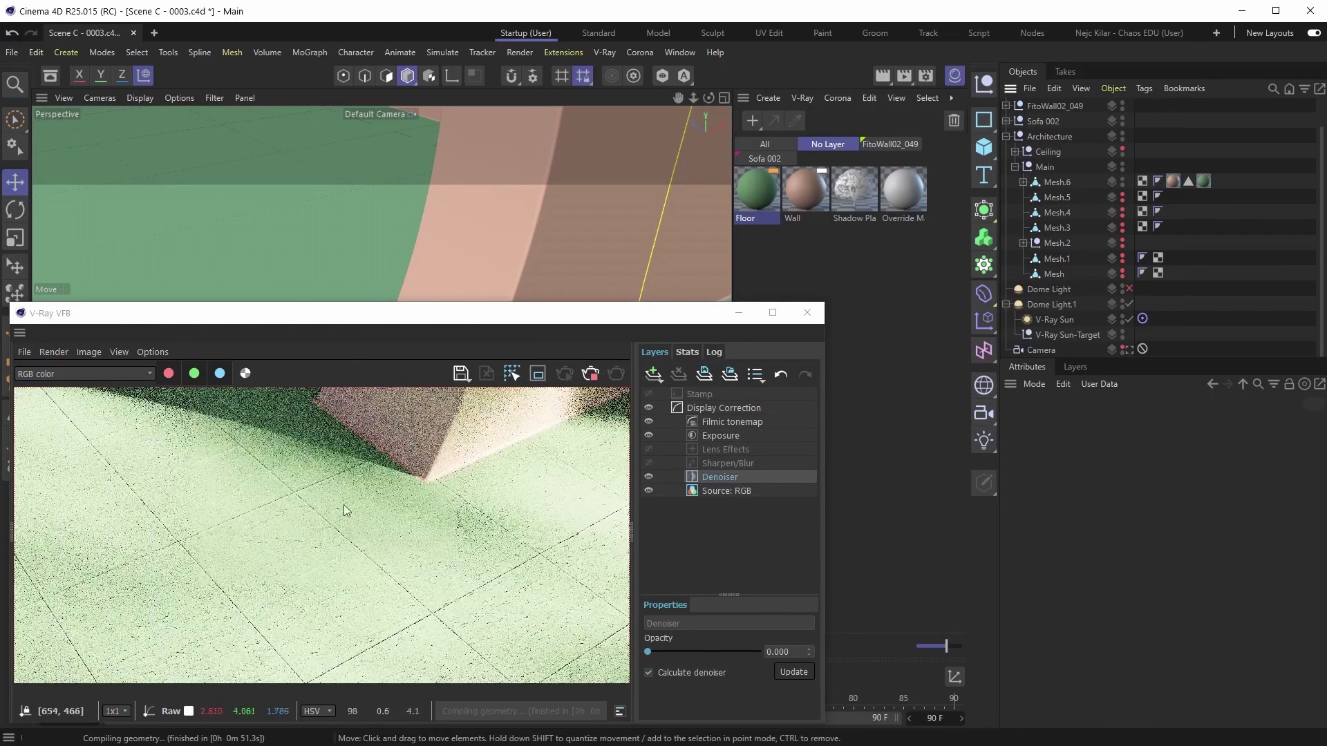
left_click(538, 374)
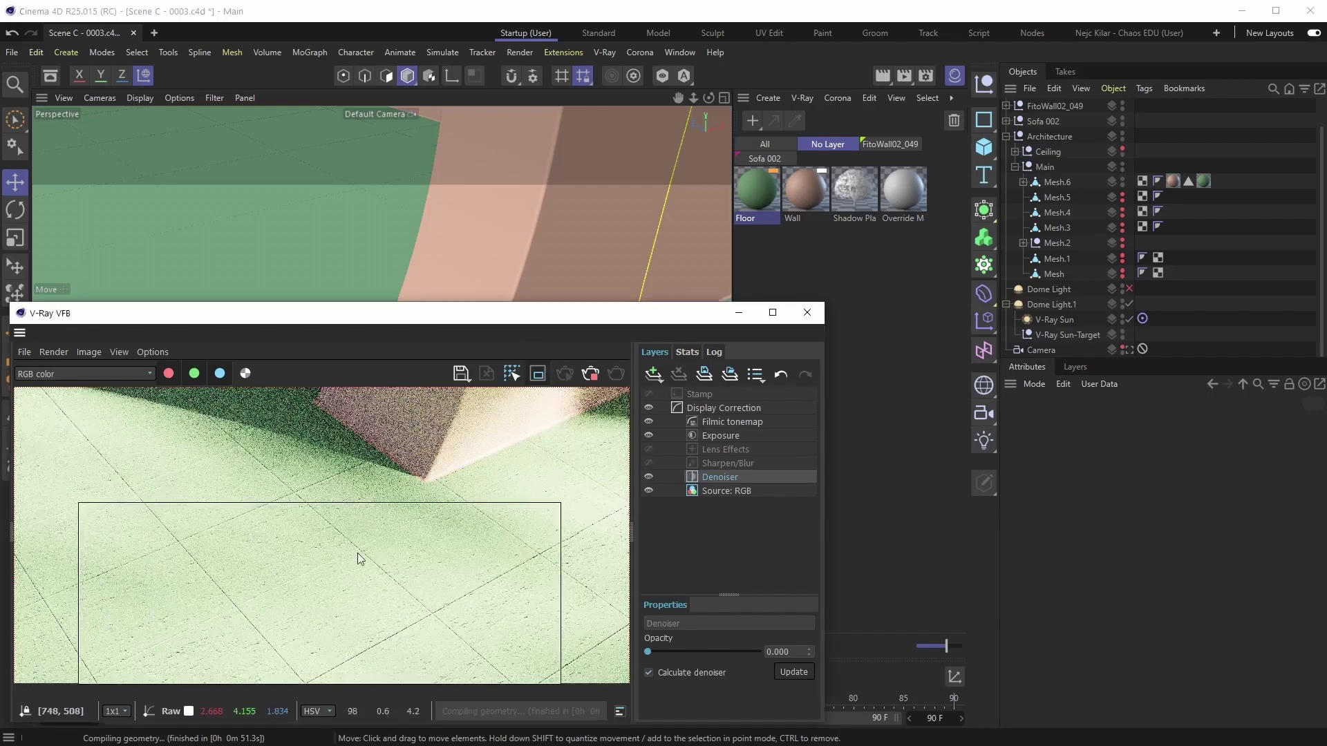
- Redraw the render region over the floor near the wall corner and set the Floor material's Normal Map multiplier to 15
left_click_drag(235, 434, 498, 644)
mouse_move(372, 537)
left_mouse_down()
mouse_move(329, 535)
mouse_move(346, 540)
left_mouse_up()
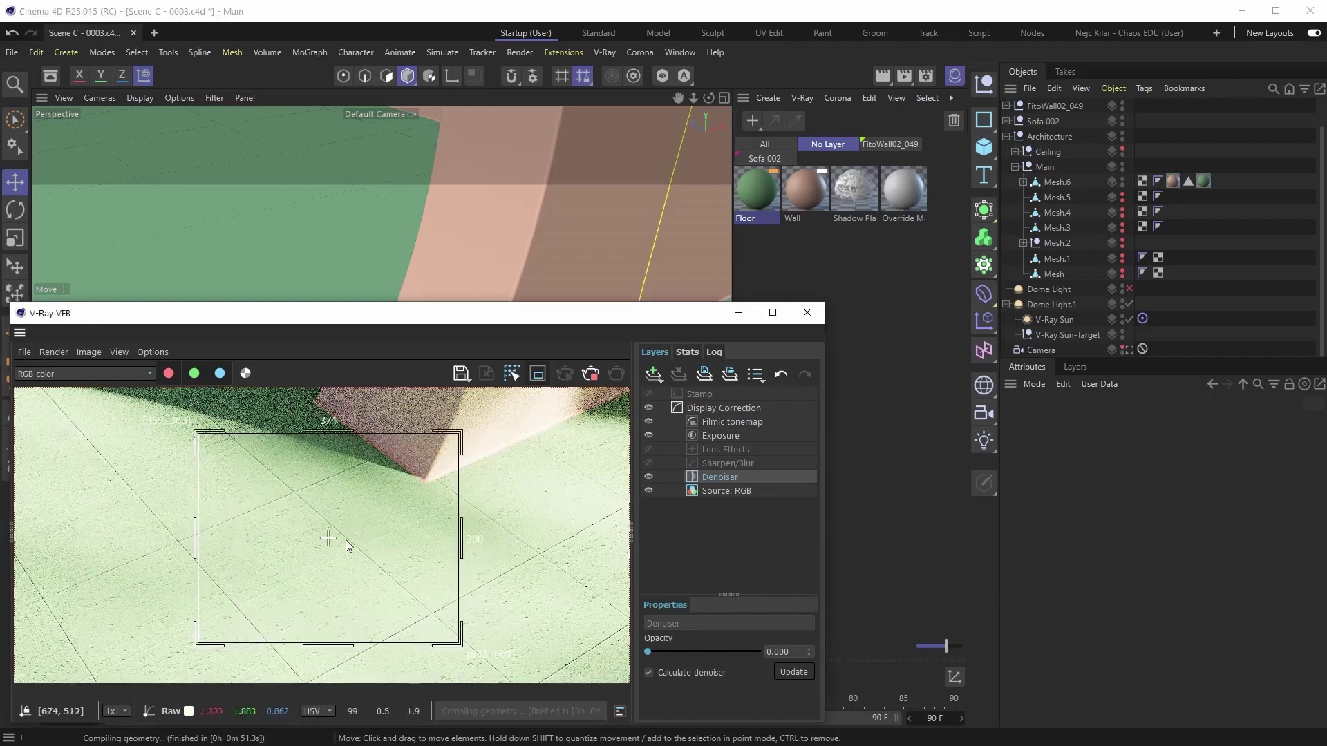
left_click(758, 200)
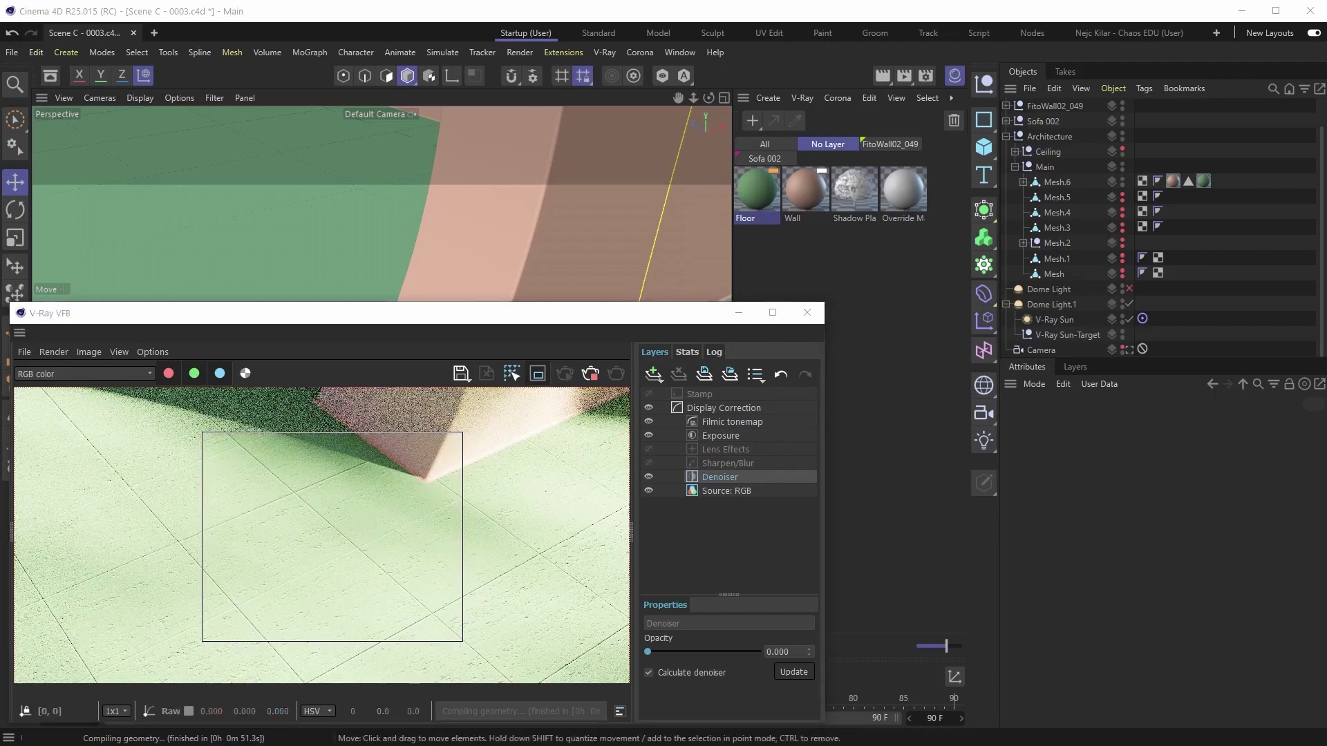
left_click(832, 230)
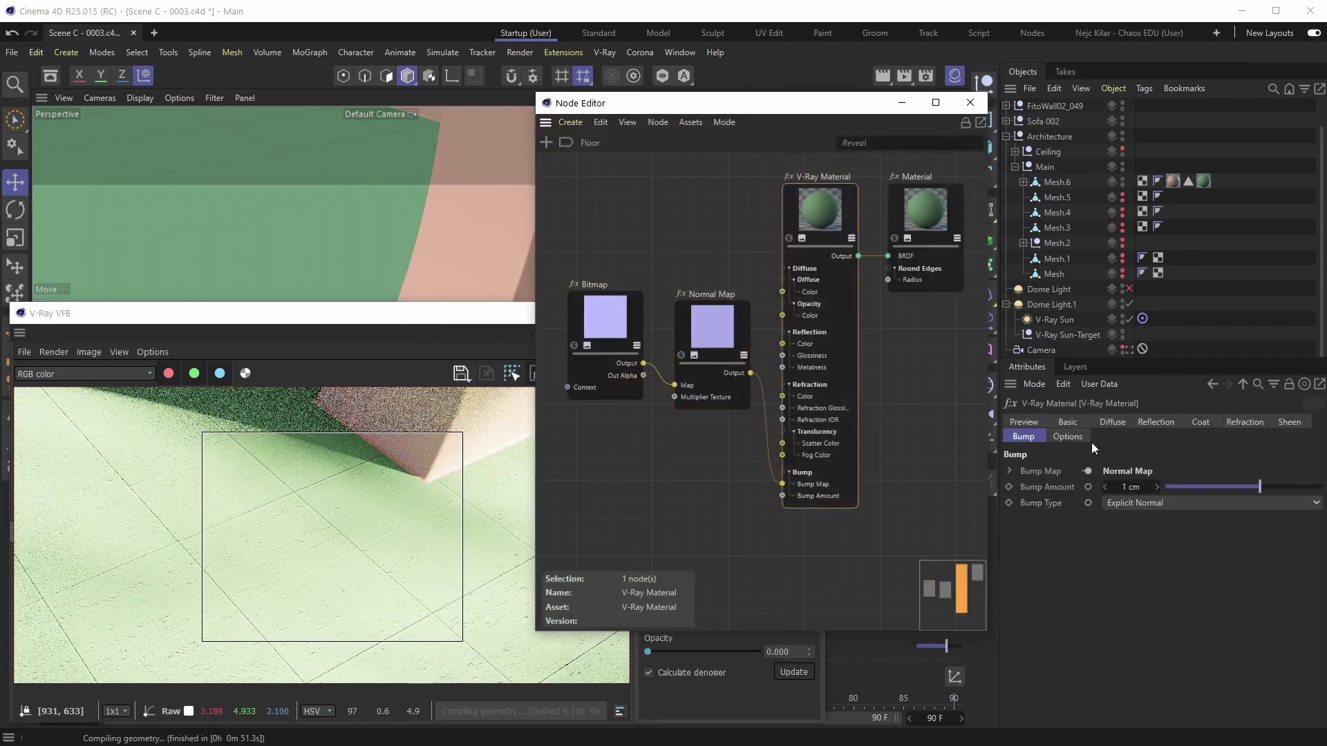
left_click(706, 341)
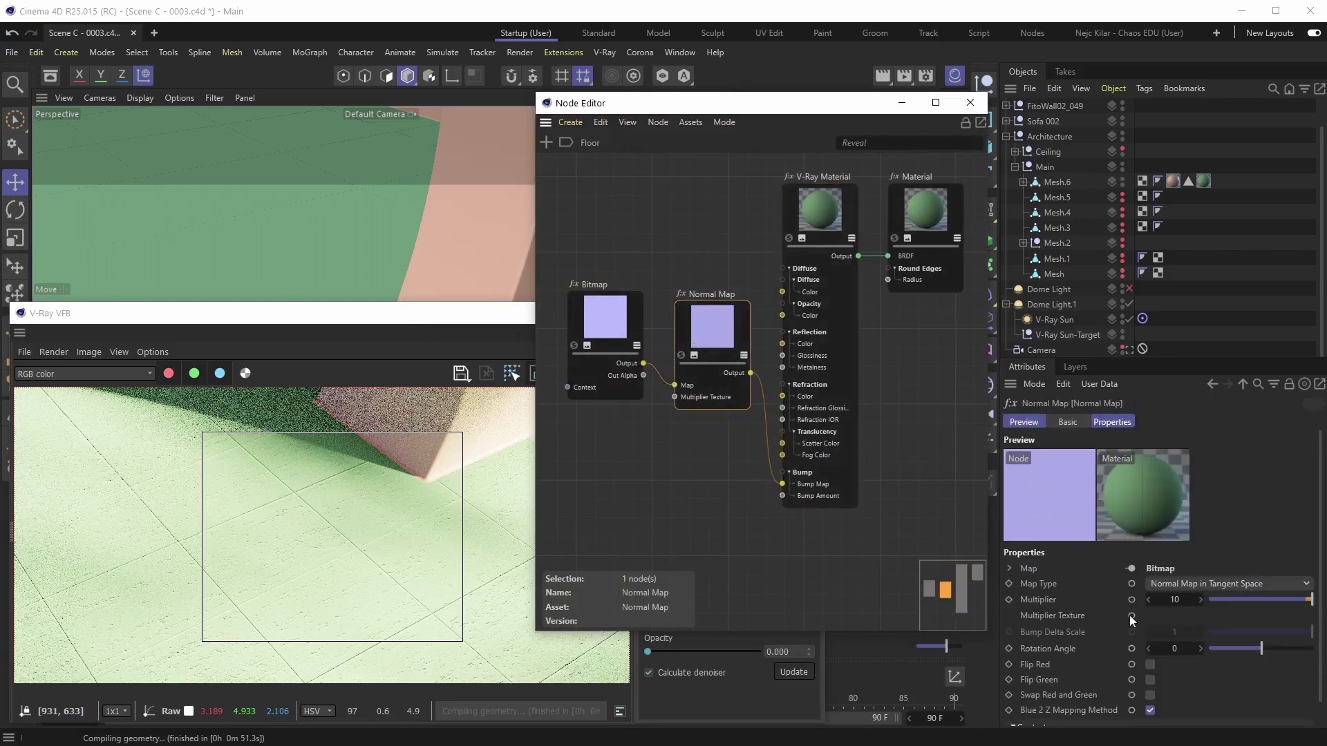
left_click(1177, 599)
type("15")
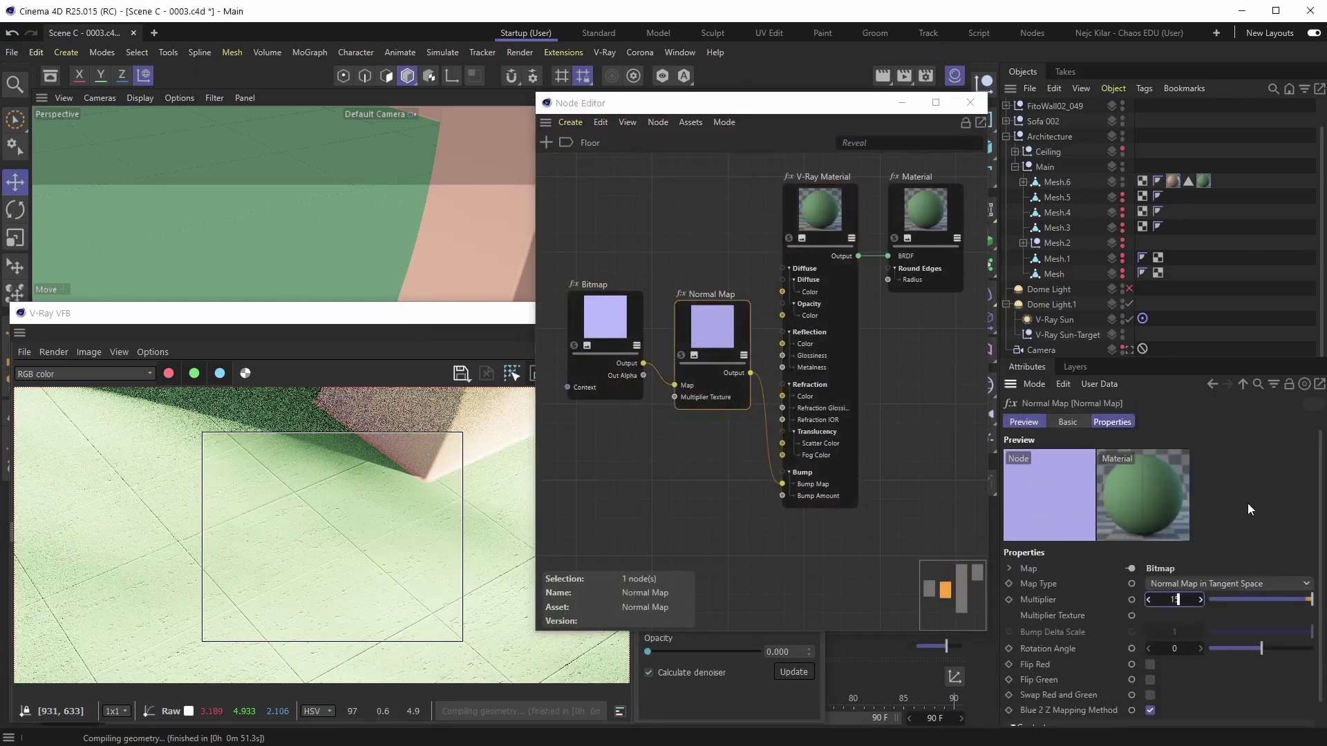
key("Return")
left_click_drag(1175, 599, 1177, 600)
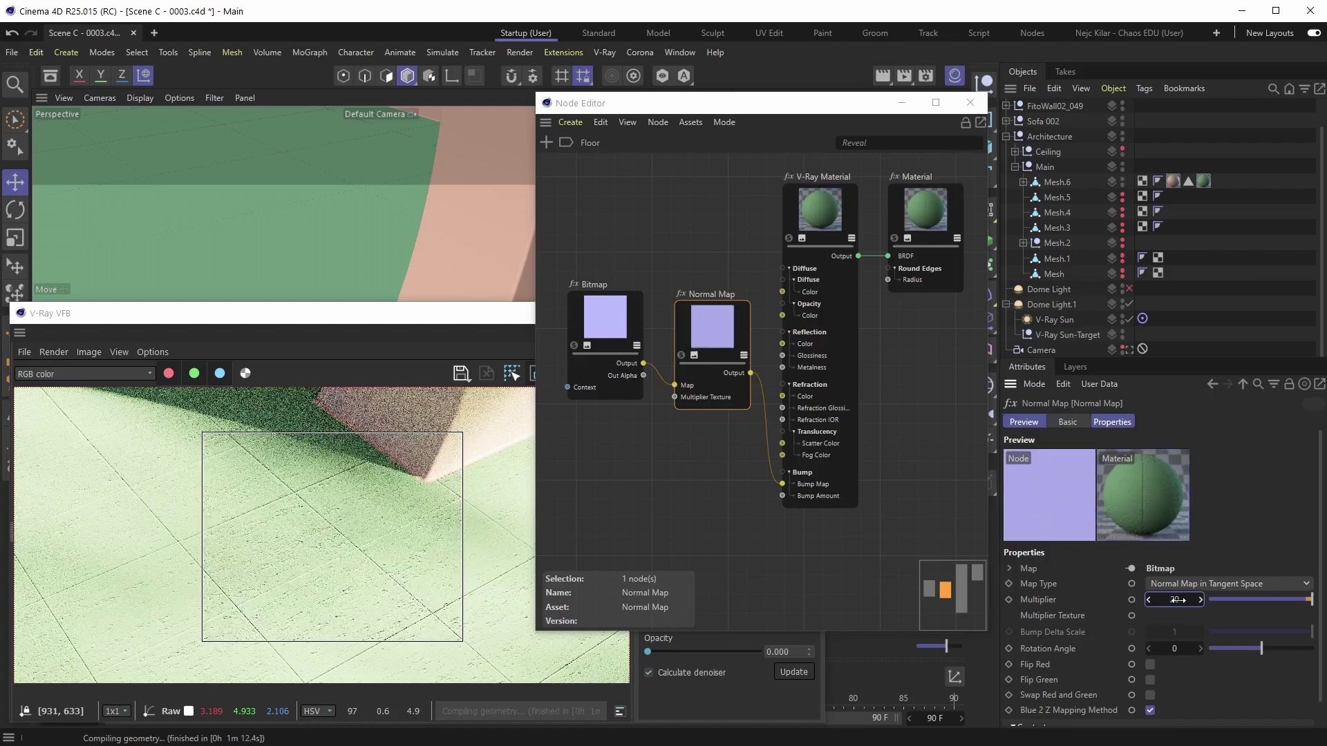
left_click(1175, 599)
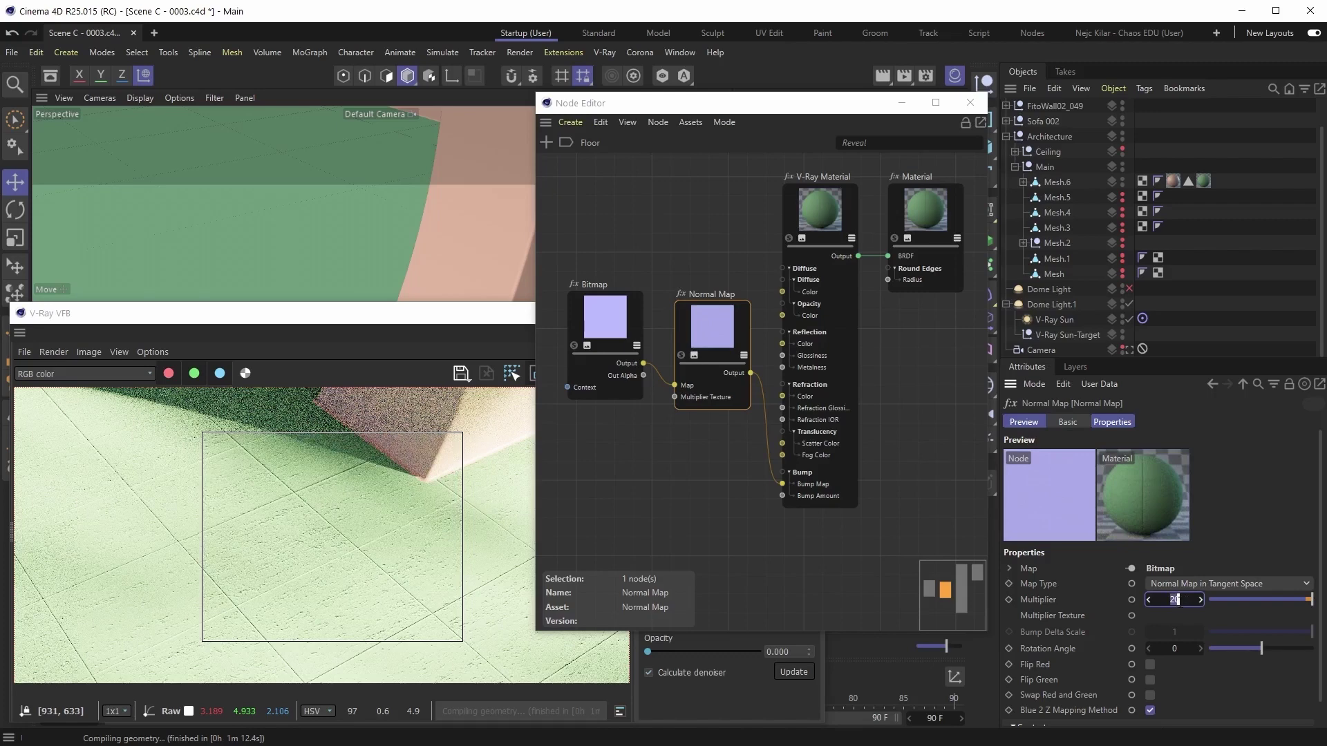
type("15")
key("Return")
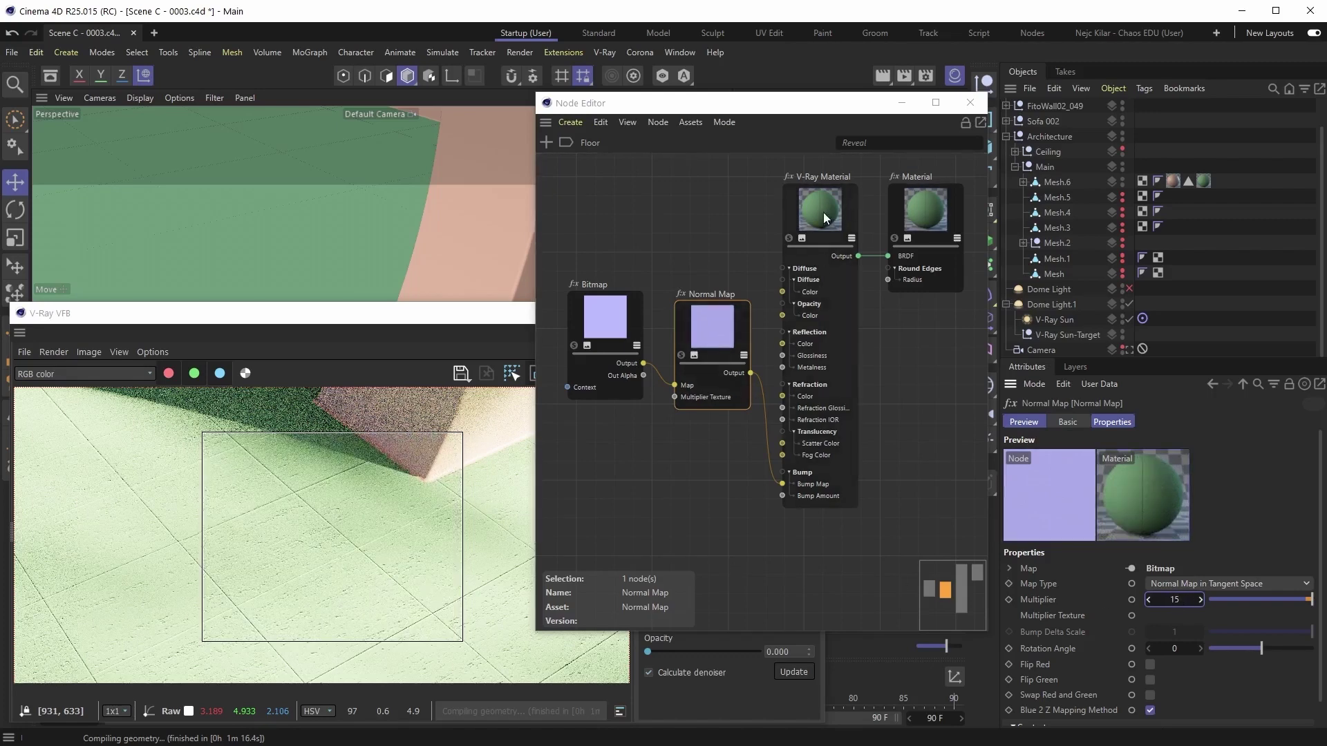
- Render the full frame through the scene camera again, with the render region off and the Denoiser opacity at 1.000
left_click(473, 319)
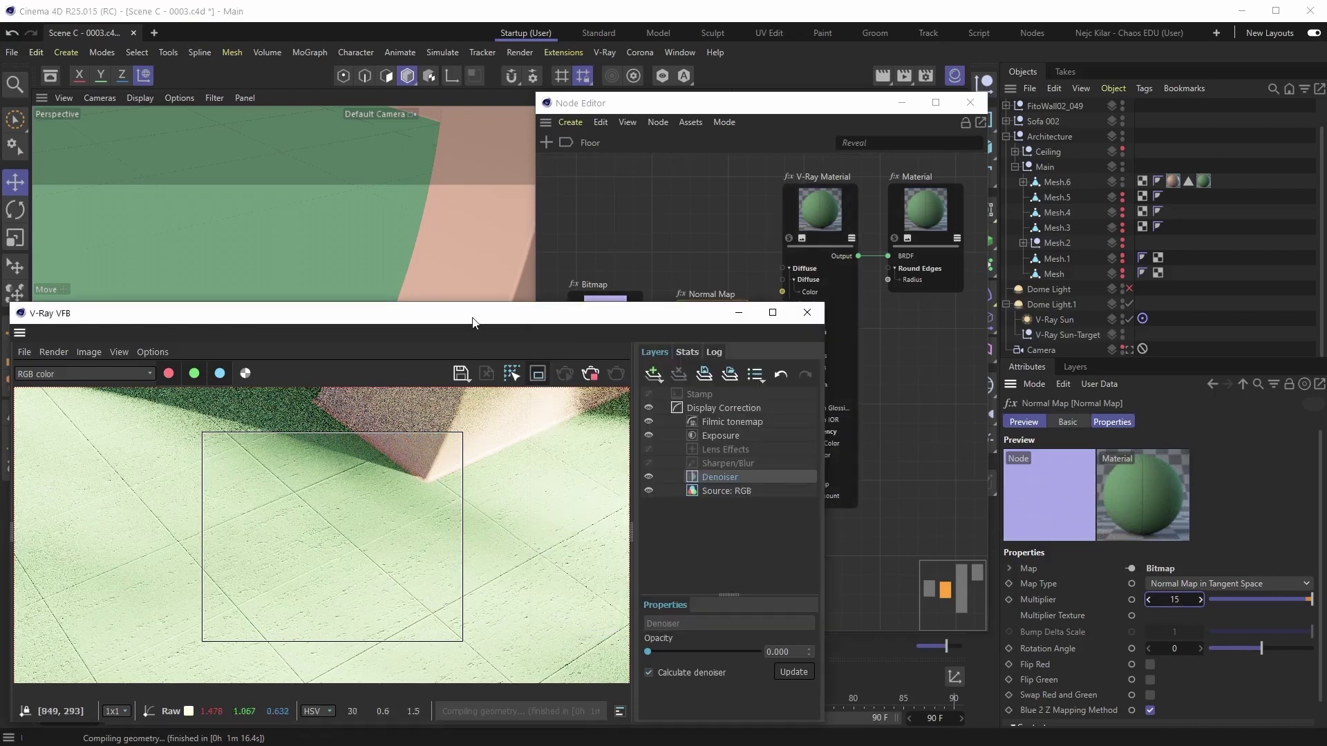
left_click(539, 375)
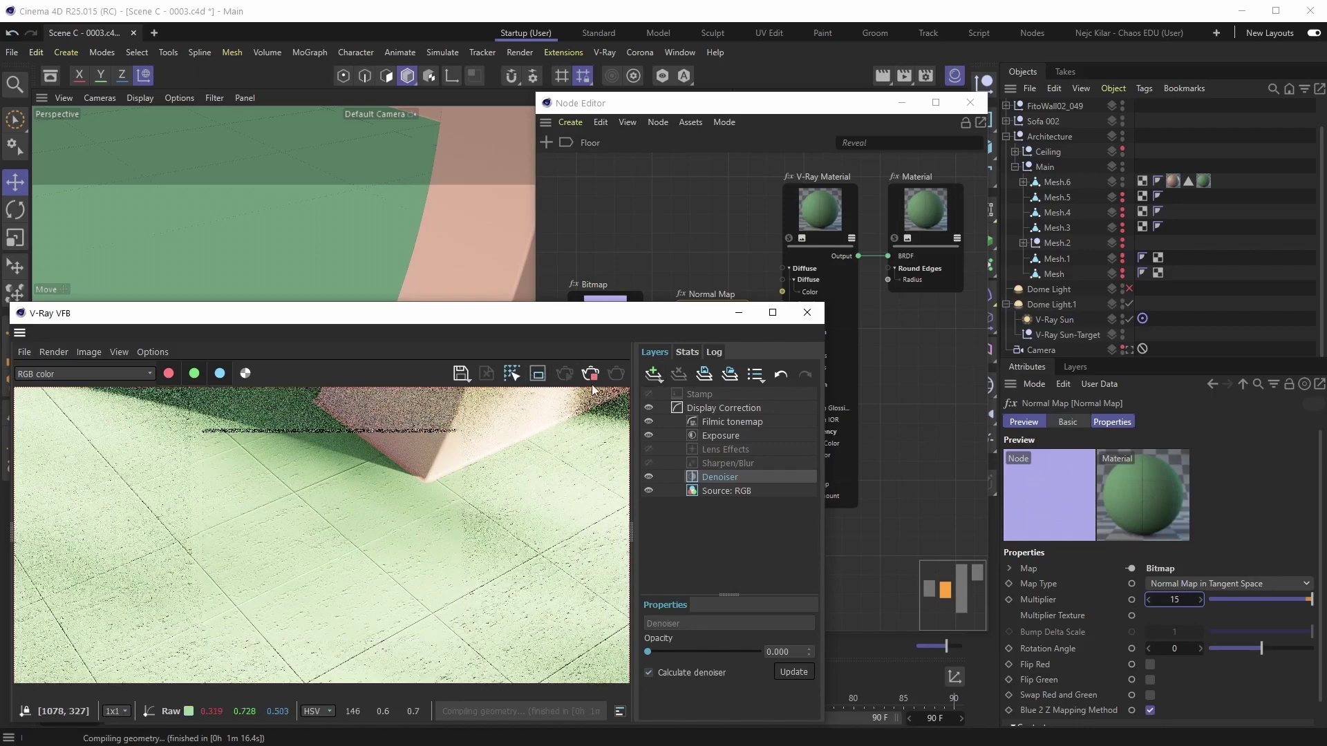
left_click(1129, 349)
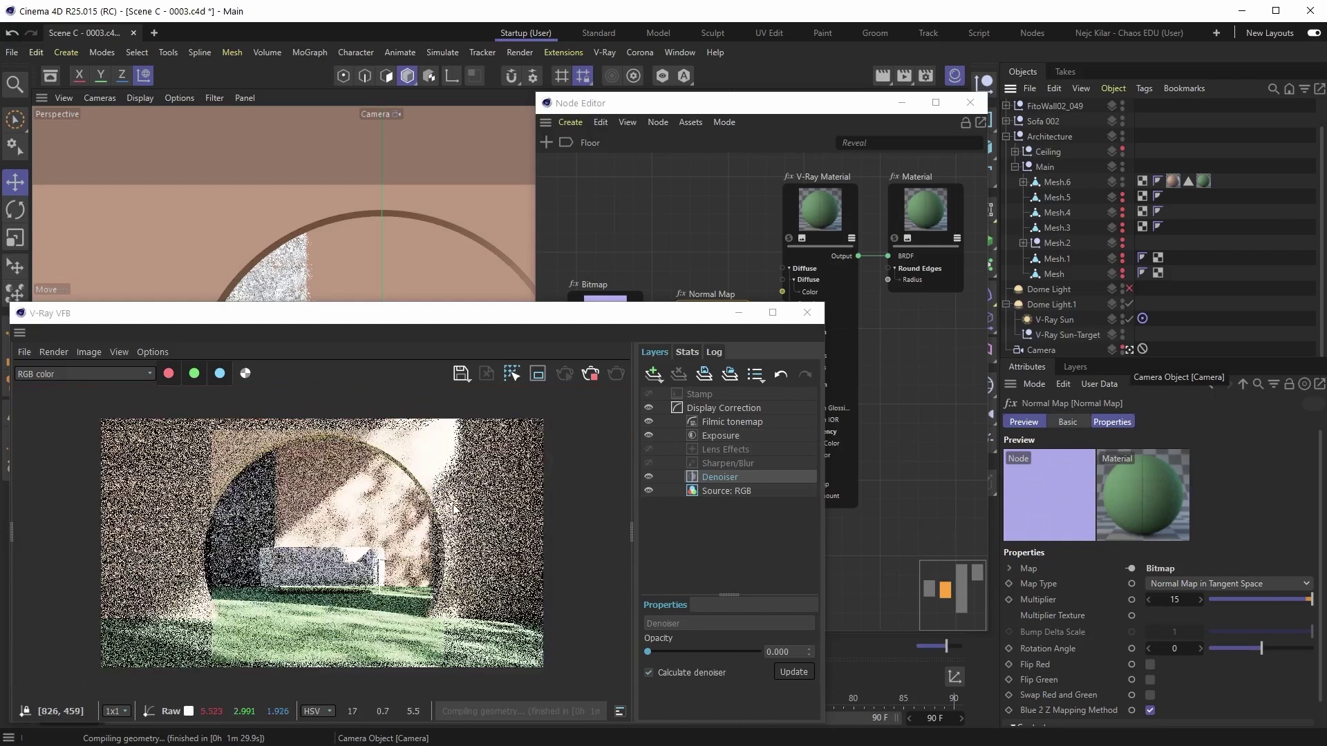
left_click_drag(649, 651, 752, 652)
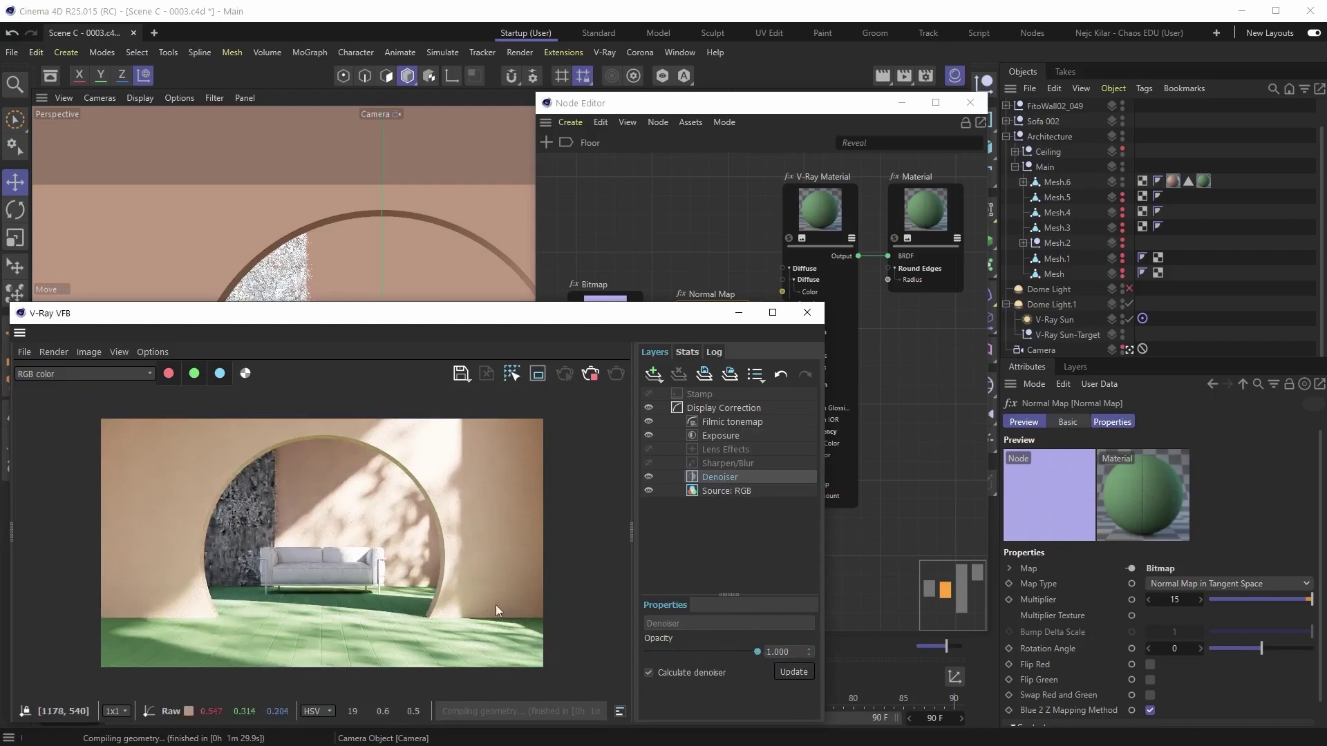
- Examine the floor tiles around the sofa in the denoised render, both up close and in the full frame
scroll(368, 604, "up", 2)
middle_click_drag(368, 604, 401, 542)
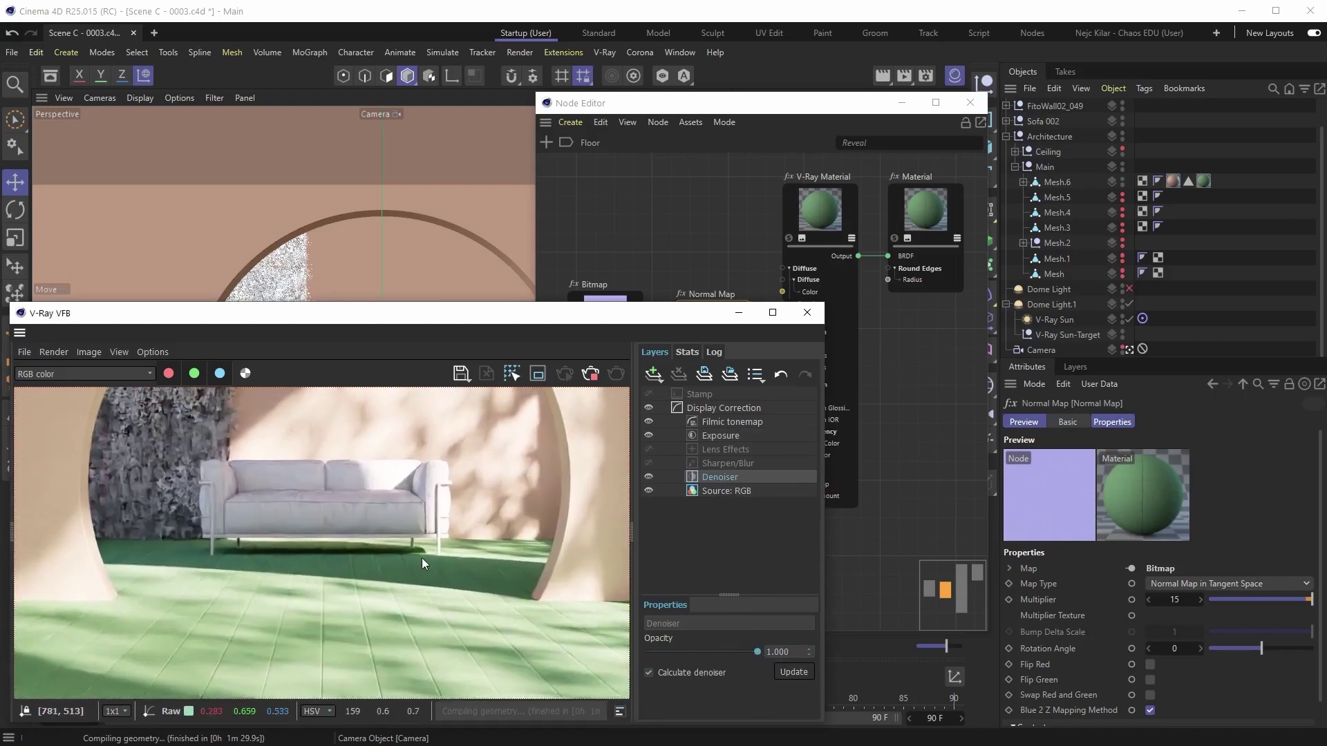
scroll(408, 571, "down", 3)
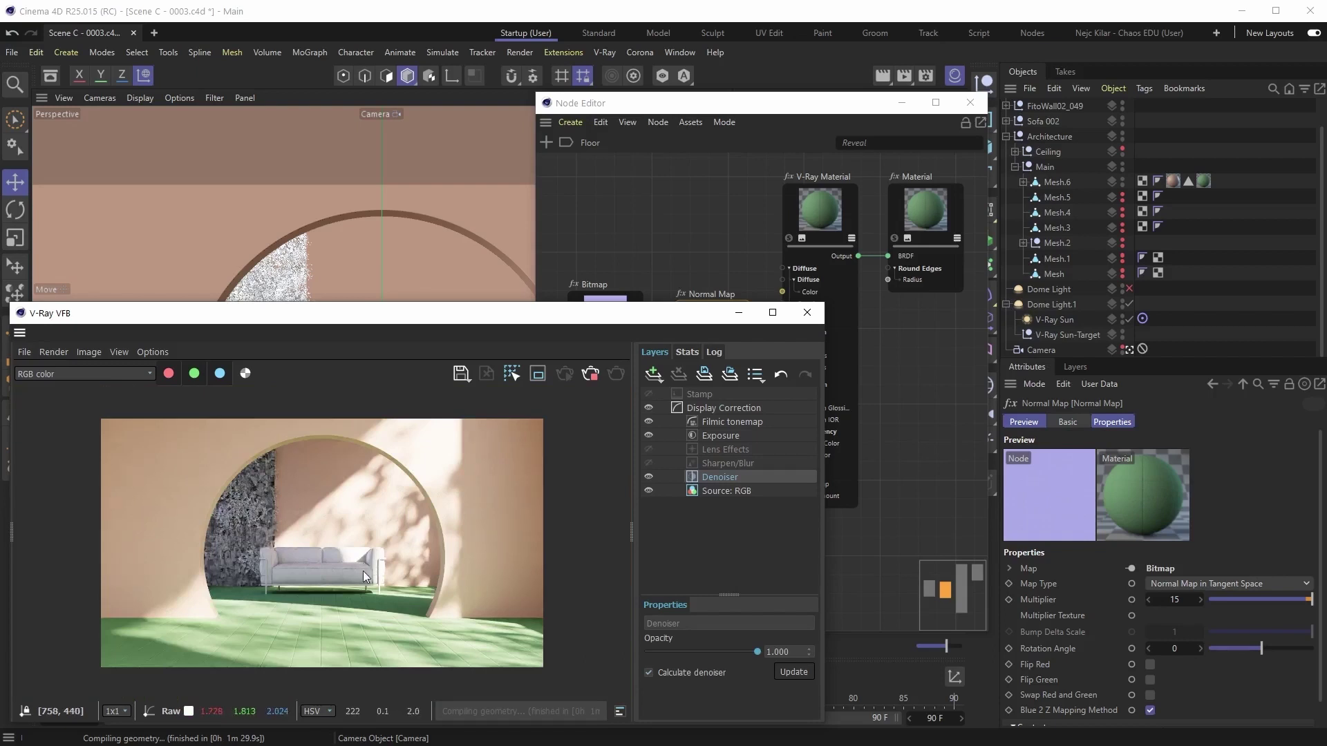
scroll(365, 576, "up", 3)
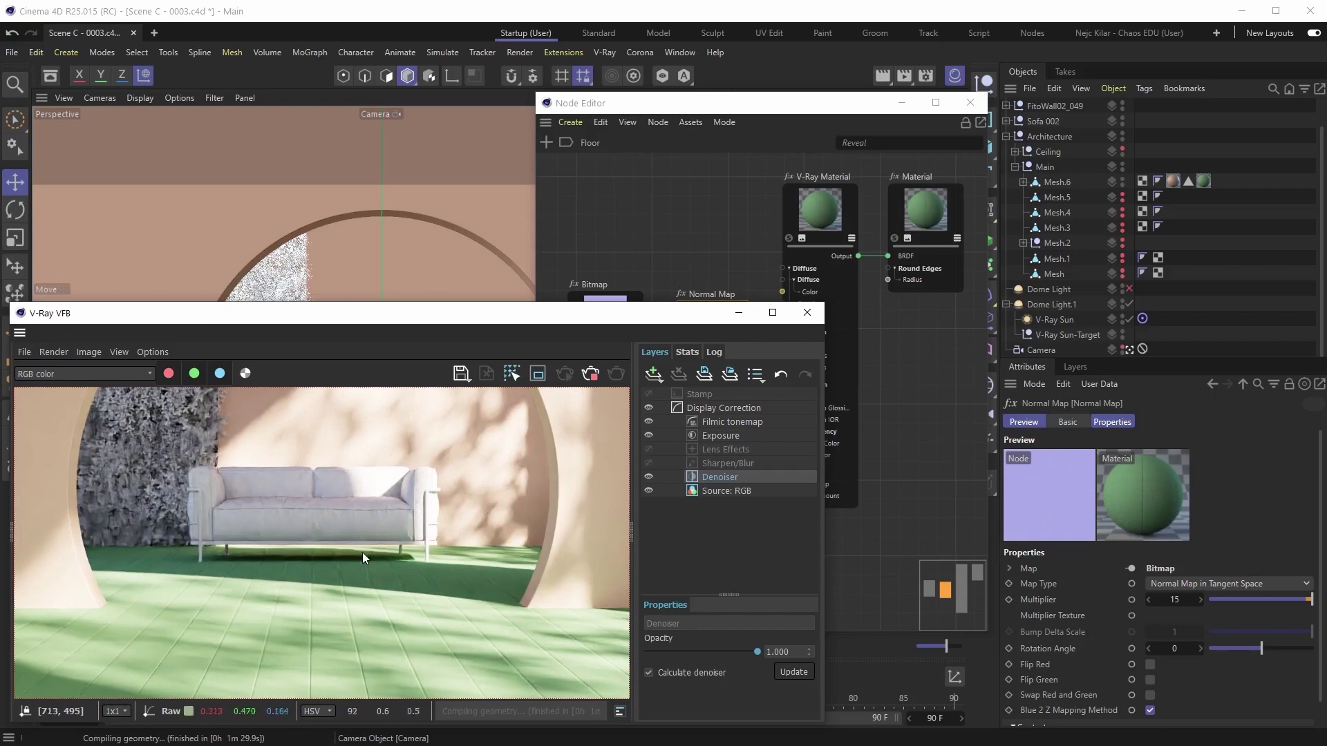
middle_click_drag(362, 553, 369, 545)
middle_click_drag(235, 639, 243, 637)
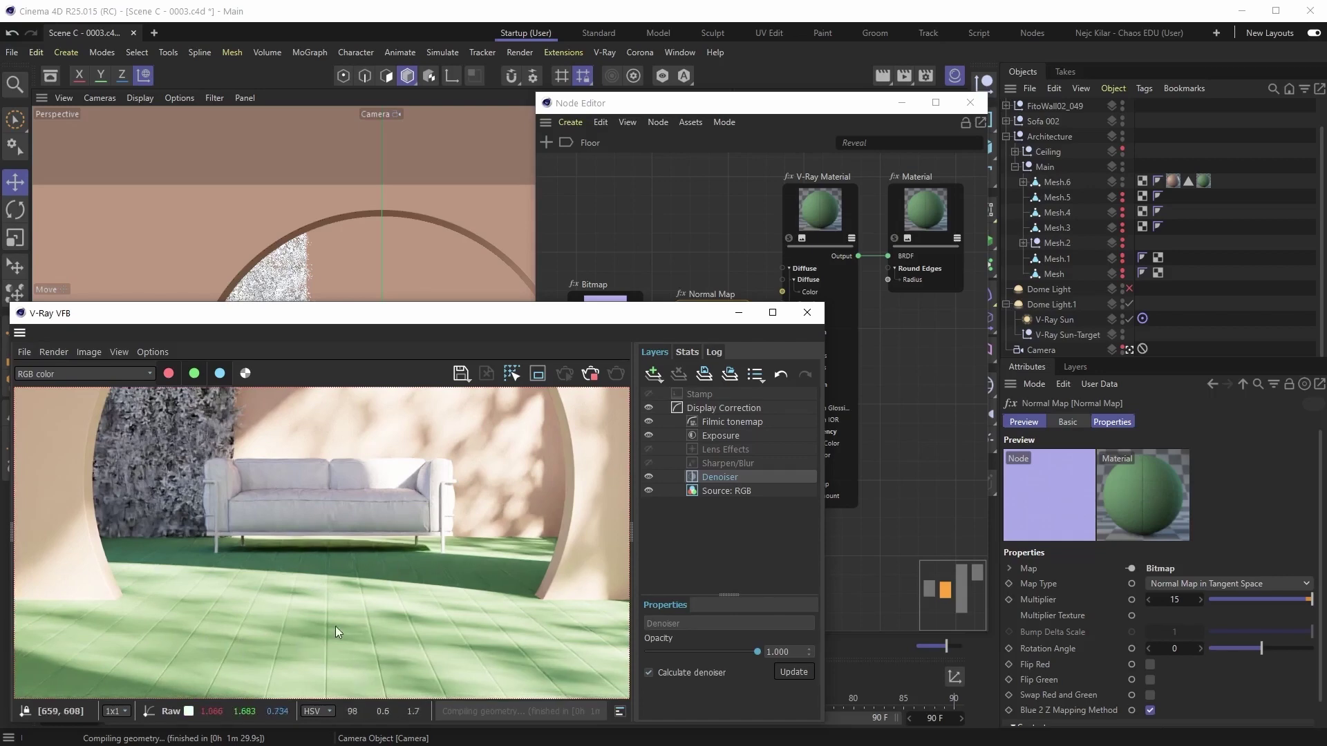
scroll(335, 627, "down", 2)
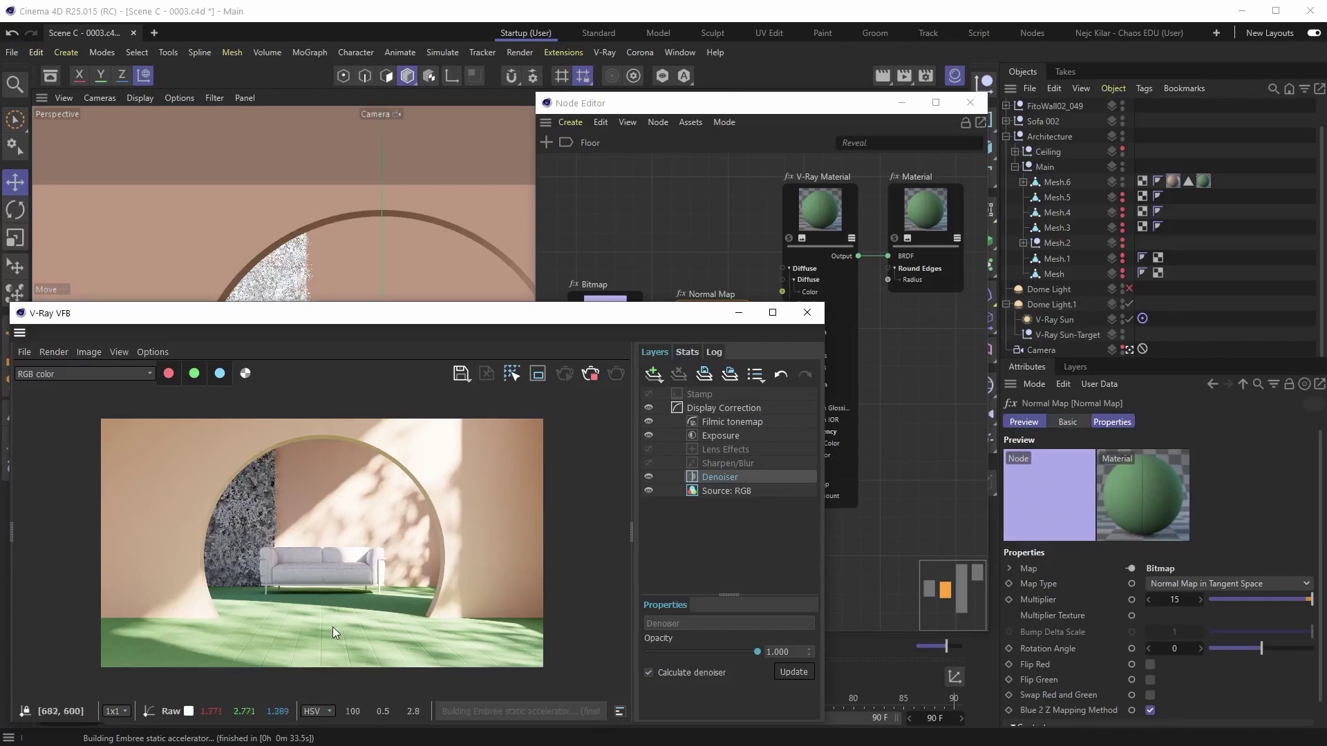
- Minimize the V-Ray VFB and Node Editor, and put Mesh.6 into point editing in a free view of the room
left_click(739, 312)
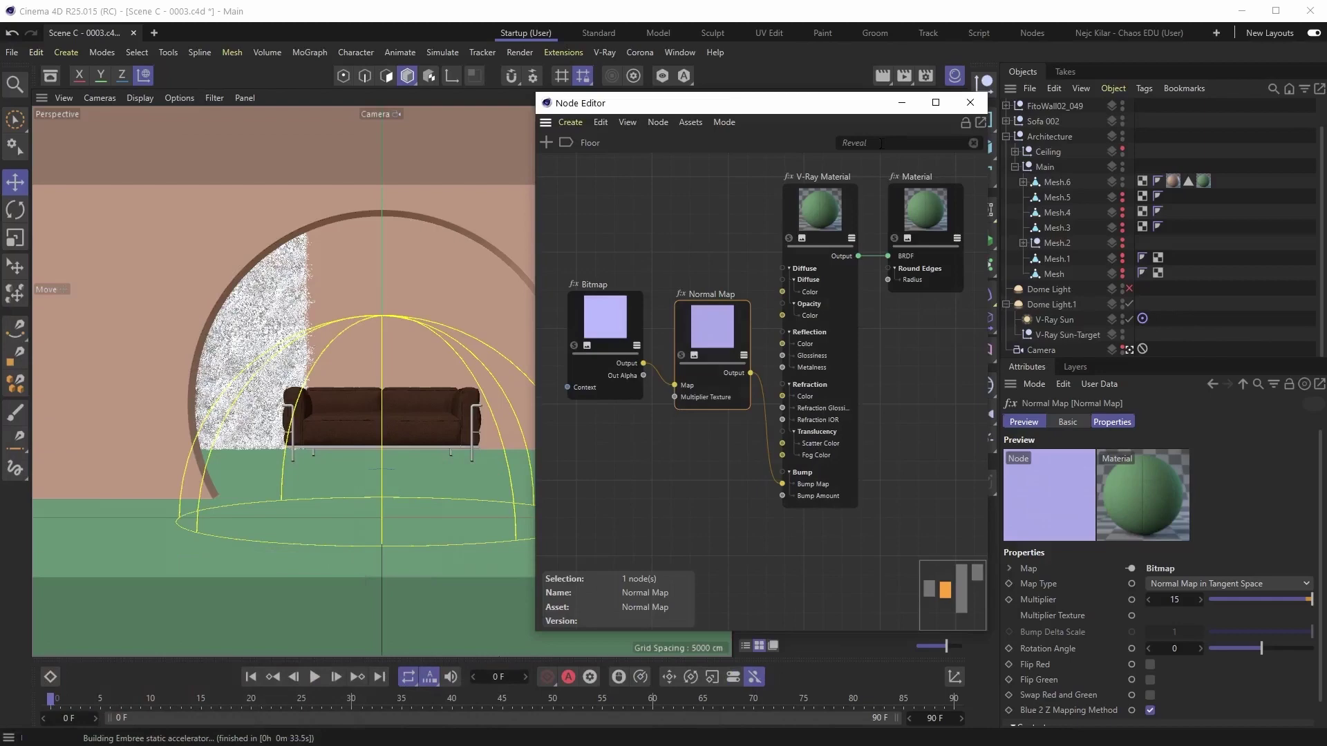
left_click(901, 104)
left_click_drag(392, 301, 412, 363, "alt")
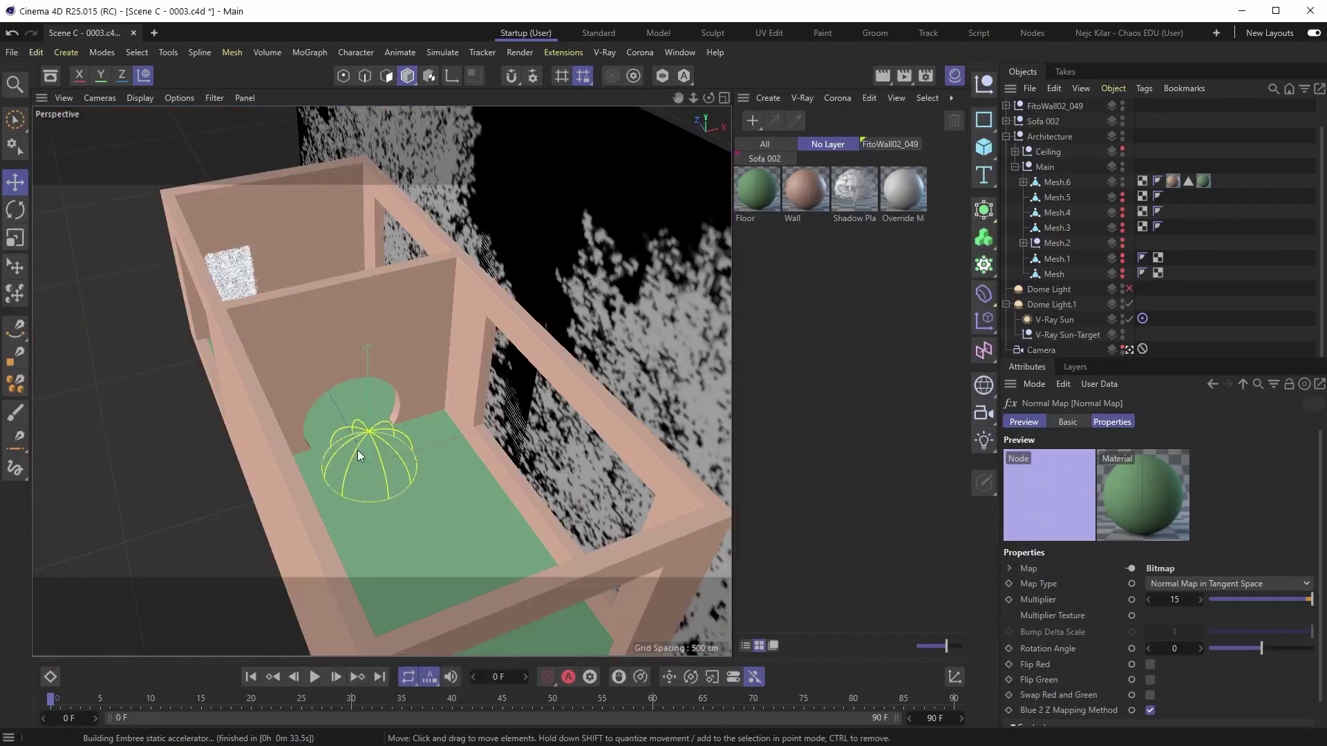
left_click_drag(357, 450, 924, 213, "alt")
left_click(1056, 182)
left_click_drag(412, 429, 452, 449, "alt")
key("Return")
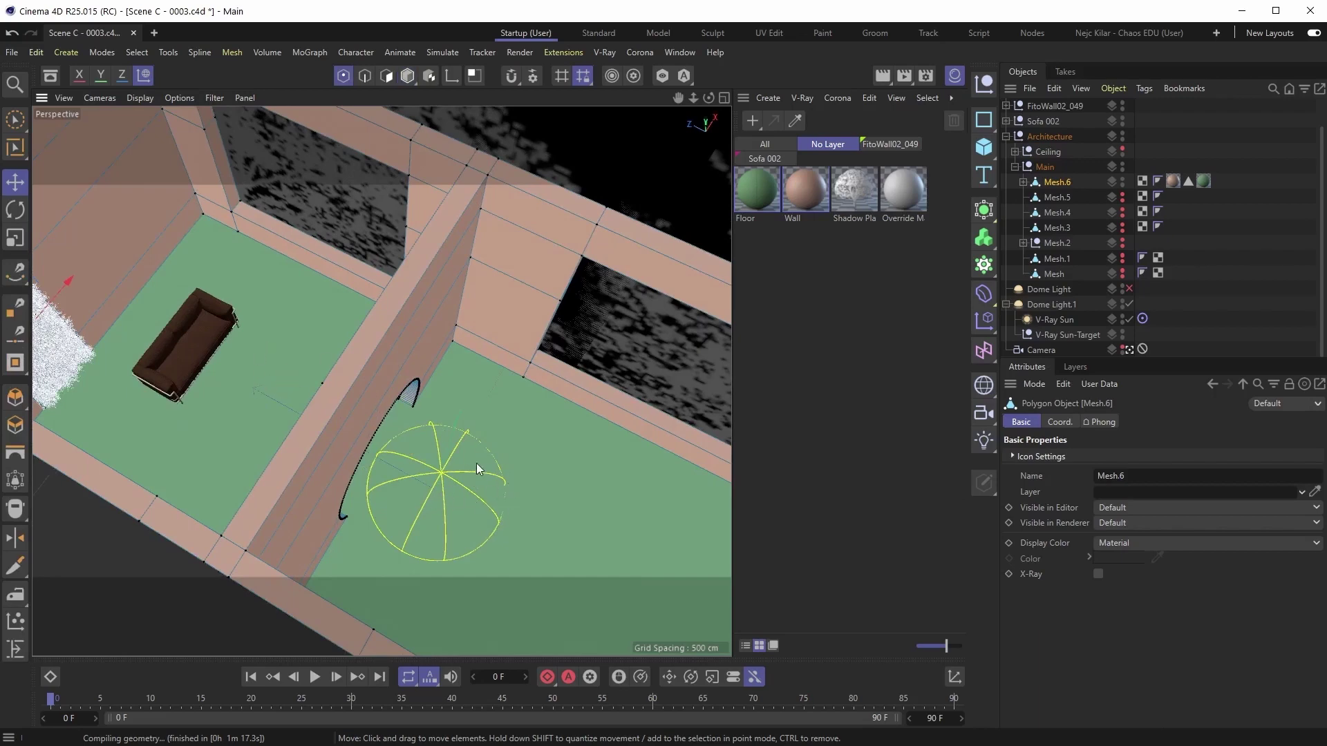
- Use Line Cut on Mesh.6 to cut two edges across the base of the round wall opening, joining its outer and inner corners
left_click_drag(484, 463, 438, 469, "alt")
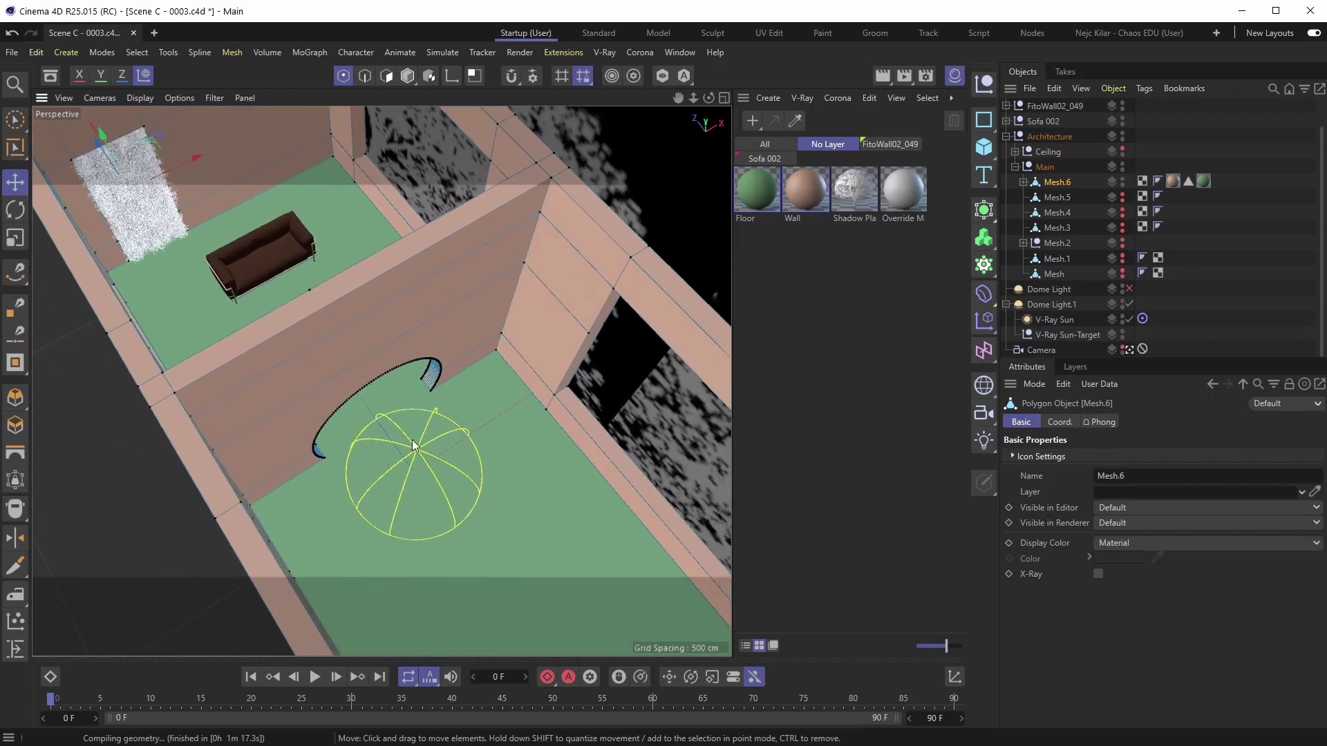
left_click_drag(378, 445, 396, 371, "alt")
scroll(383, 424, "up", 3)
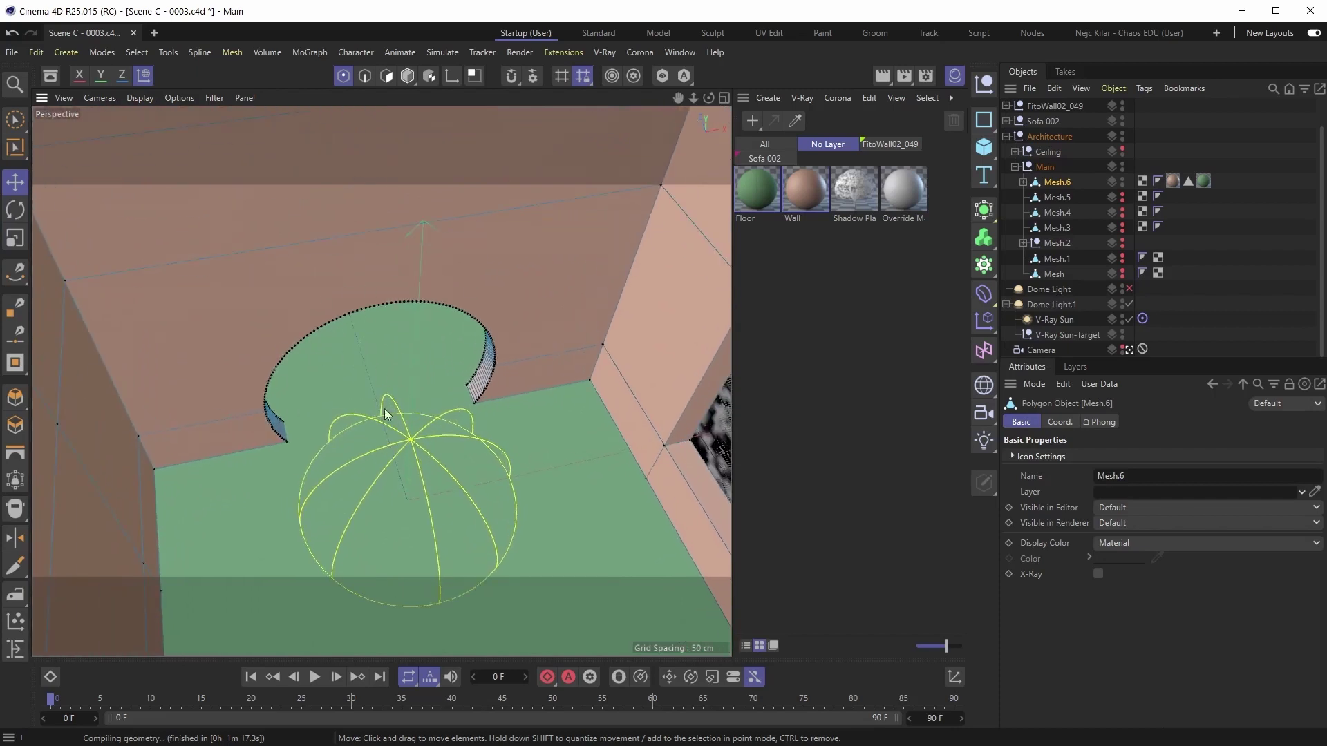
scroll(387, 409, "up", 2)
scroll(393, 396, "up", 1)
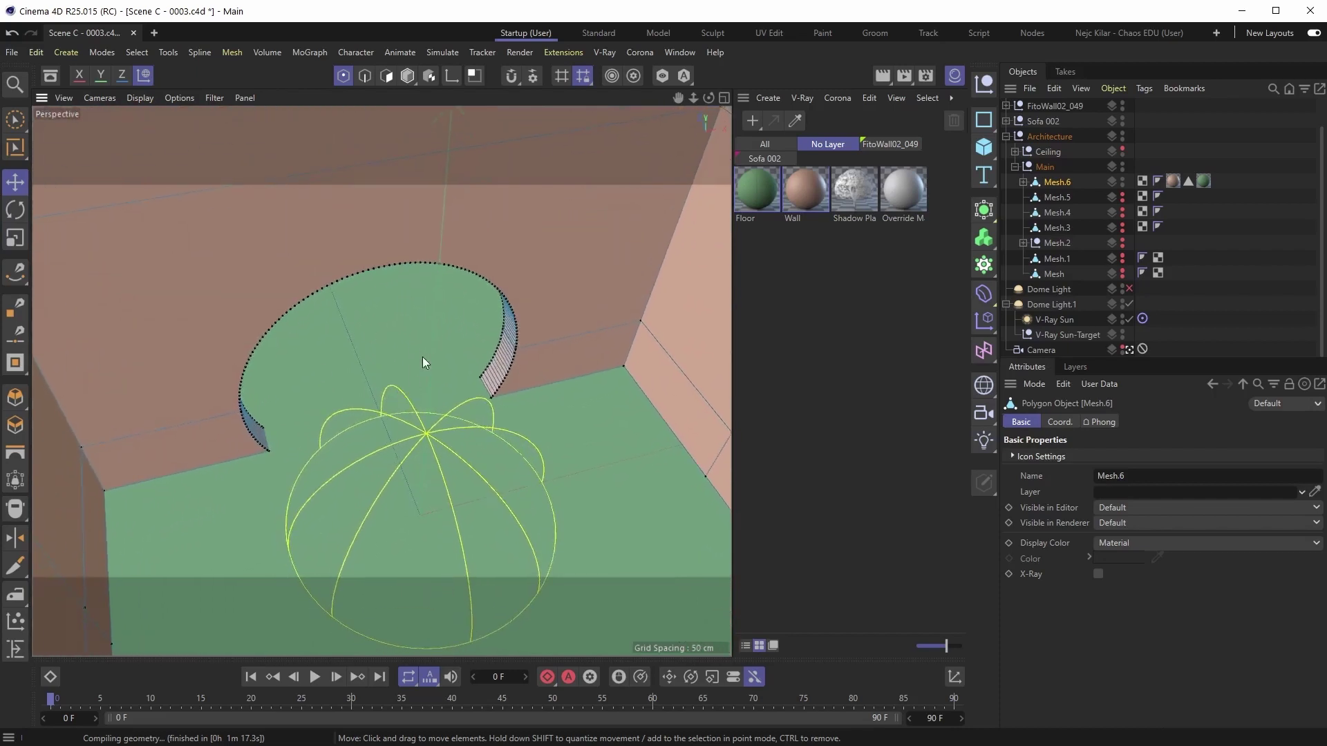
scroll(334, 430, "up", 6)
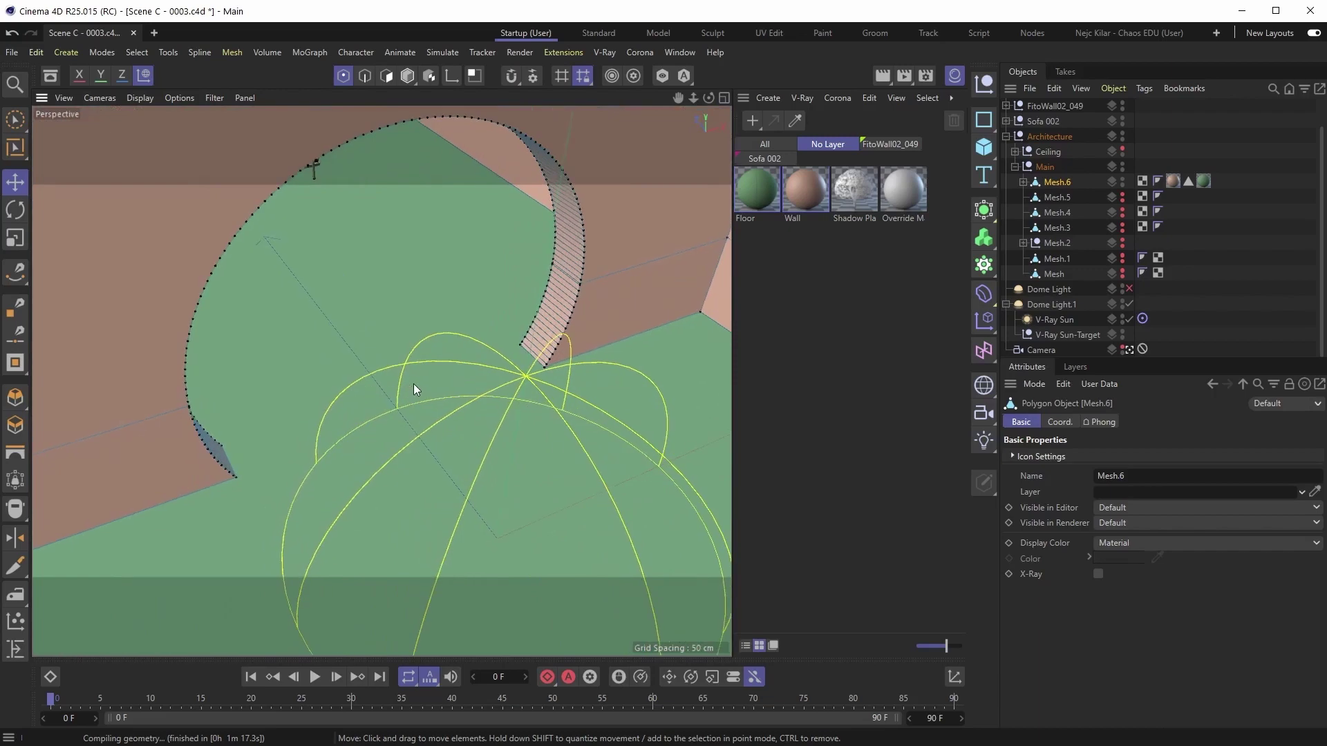
key("k")
key("k")
left_click(235, 477)
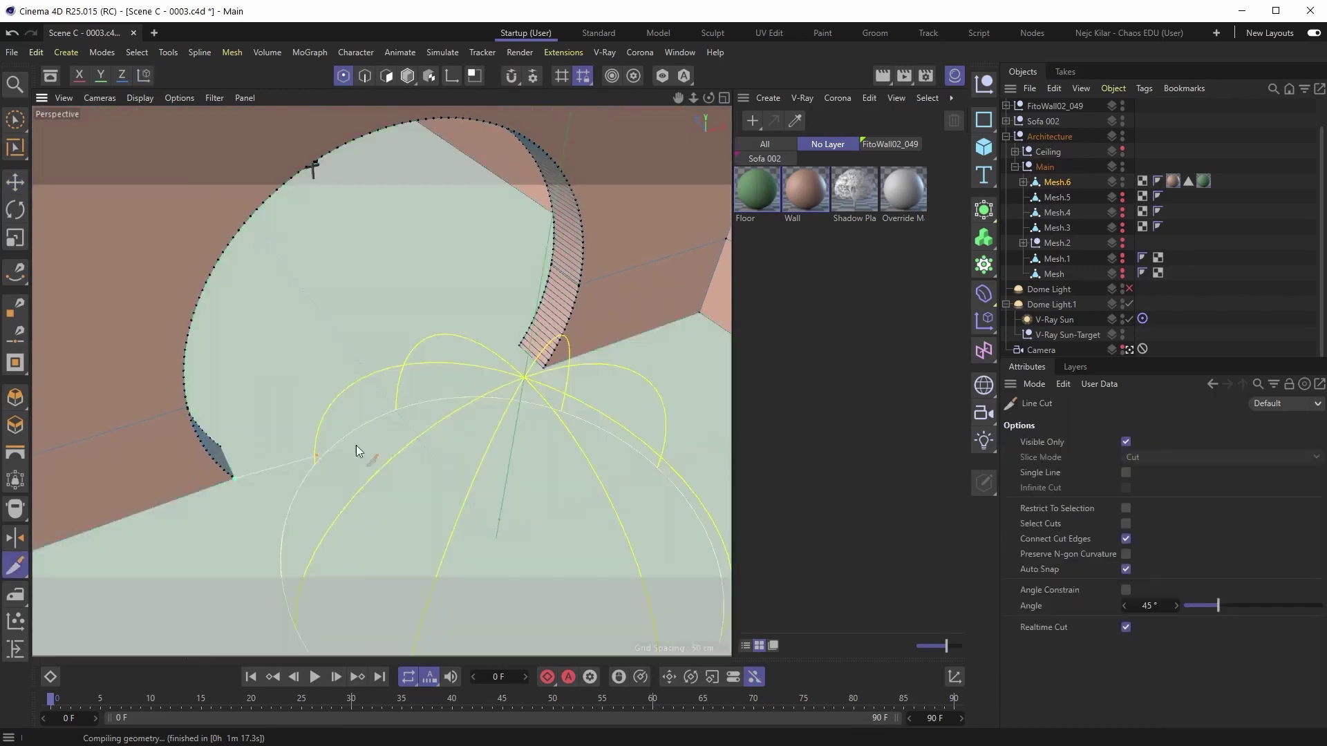
scroll(543, 371, "up", 2)
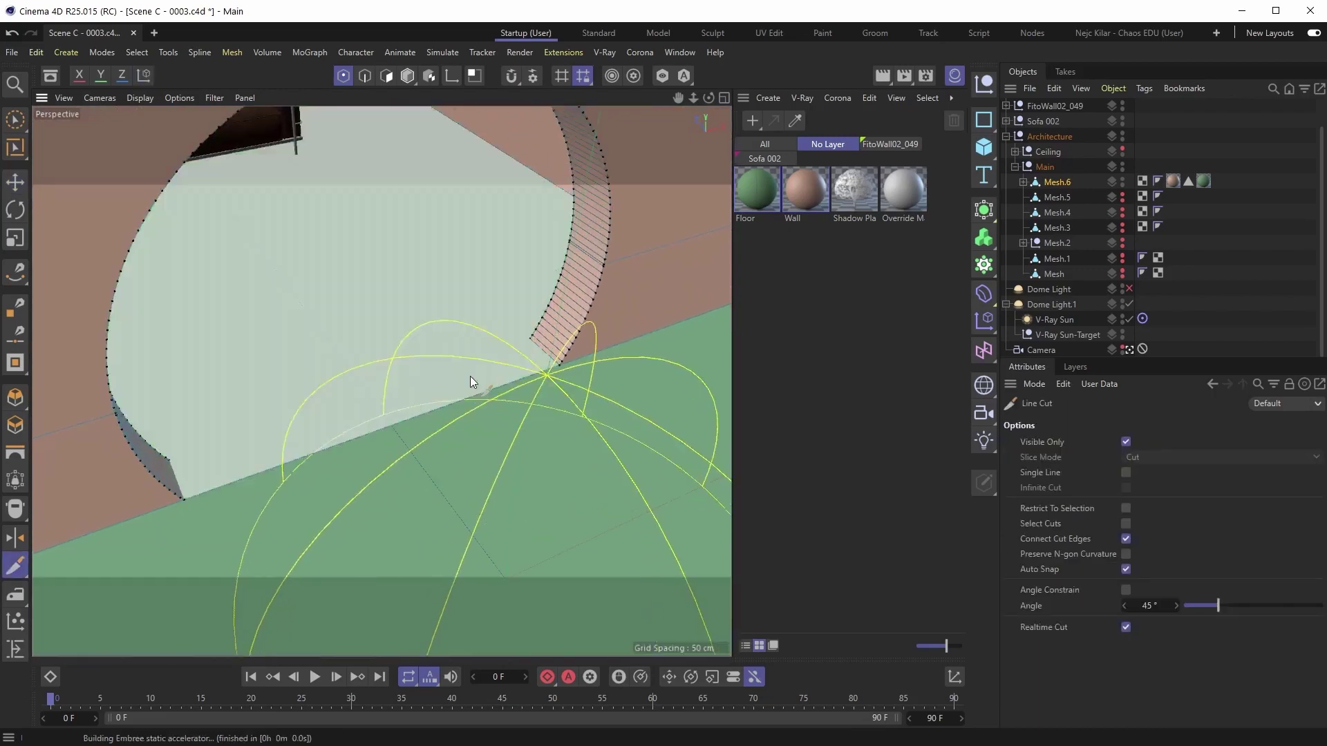
left_click(529, 338)
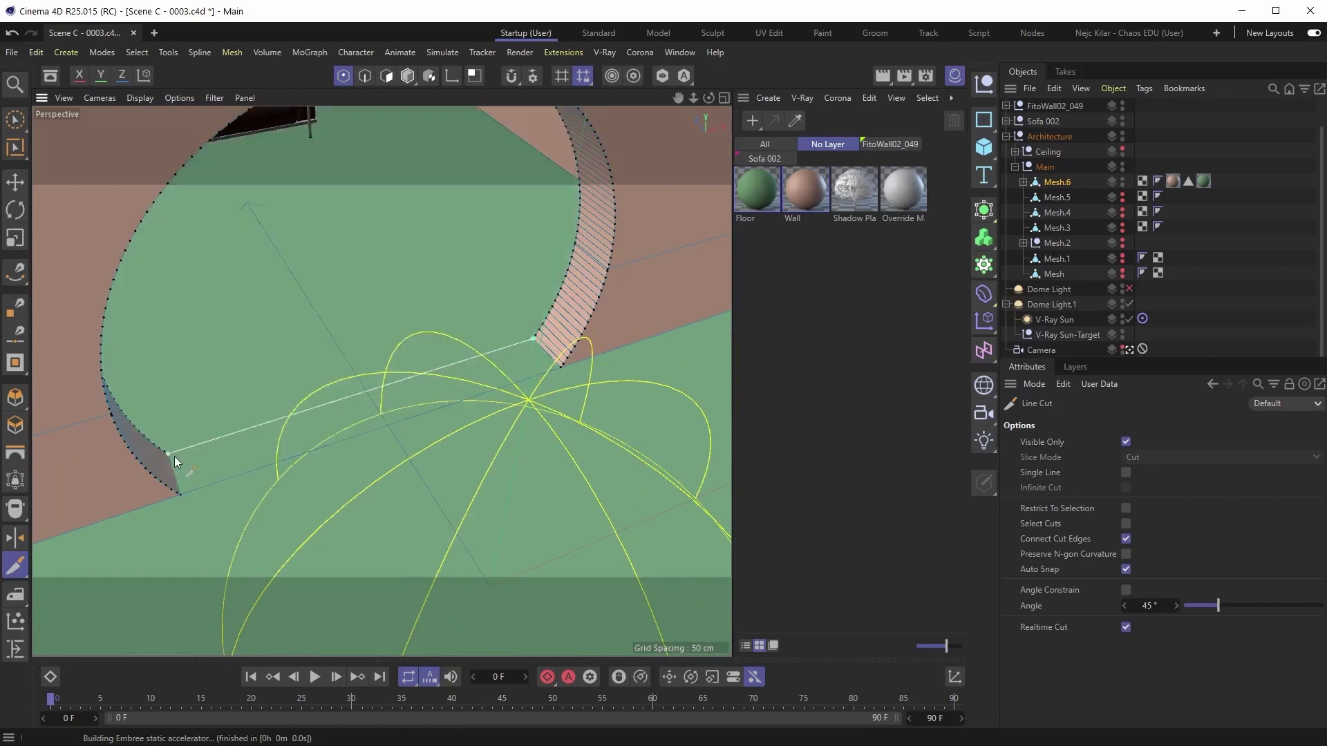
left_click(169, 454)
mouse_move(362, 445)
left_mouse_down("alt")
mouse_move(394, 419)
mouse_move(313, 462)
mouse_move(317, 494)
mouse_move(297, 503)
mouse_move(381, 499)
mouse_move(394, 520)
mouse_move(452, 462)
mouse_move(379, 380)
mouse_move(297, 372)
mouse_move(355, 417)
mouse_move(438, 541)
mouse_move(392, 476)
mouse_move(340, 456)
mouse_move(323, 467)
mouse_move(355, 466)
left_mouse_up("alt")
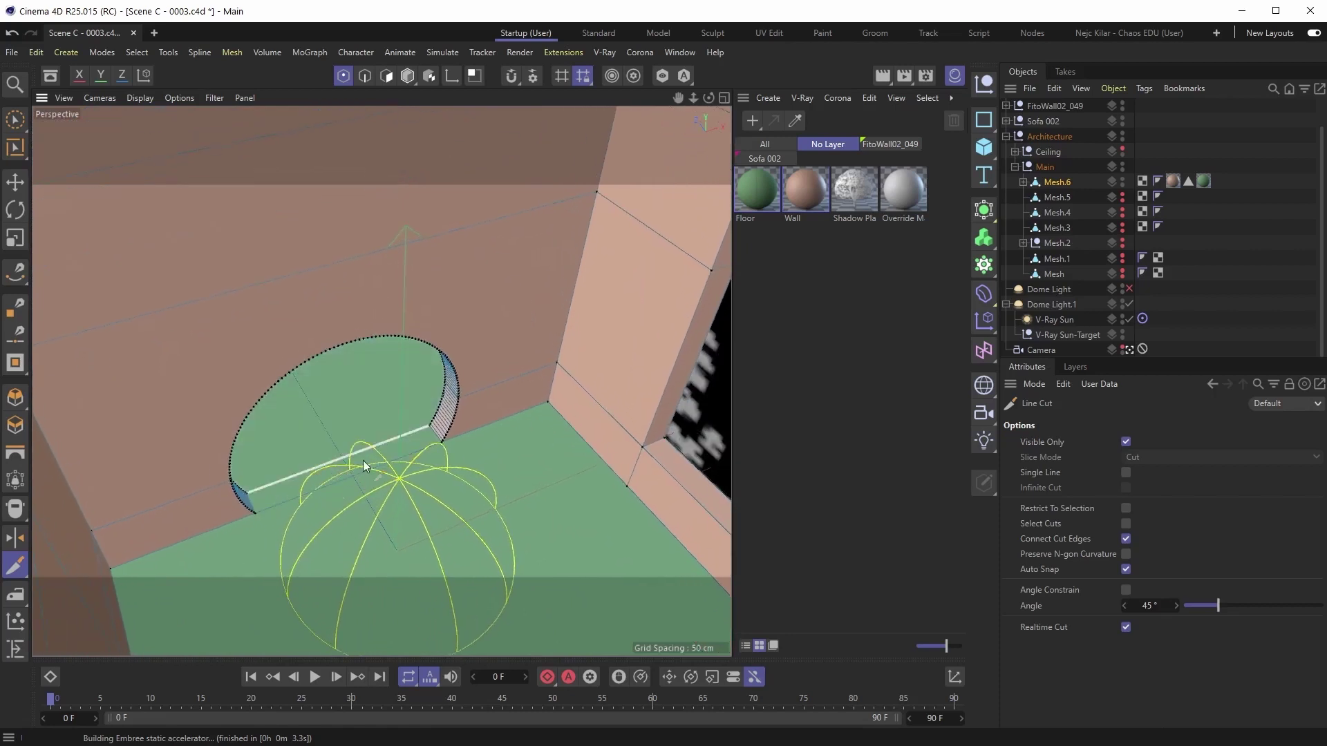
left_click_drag(372, 459, 372, 463)
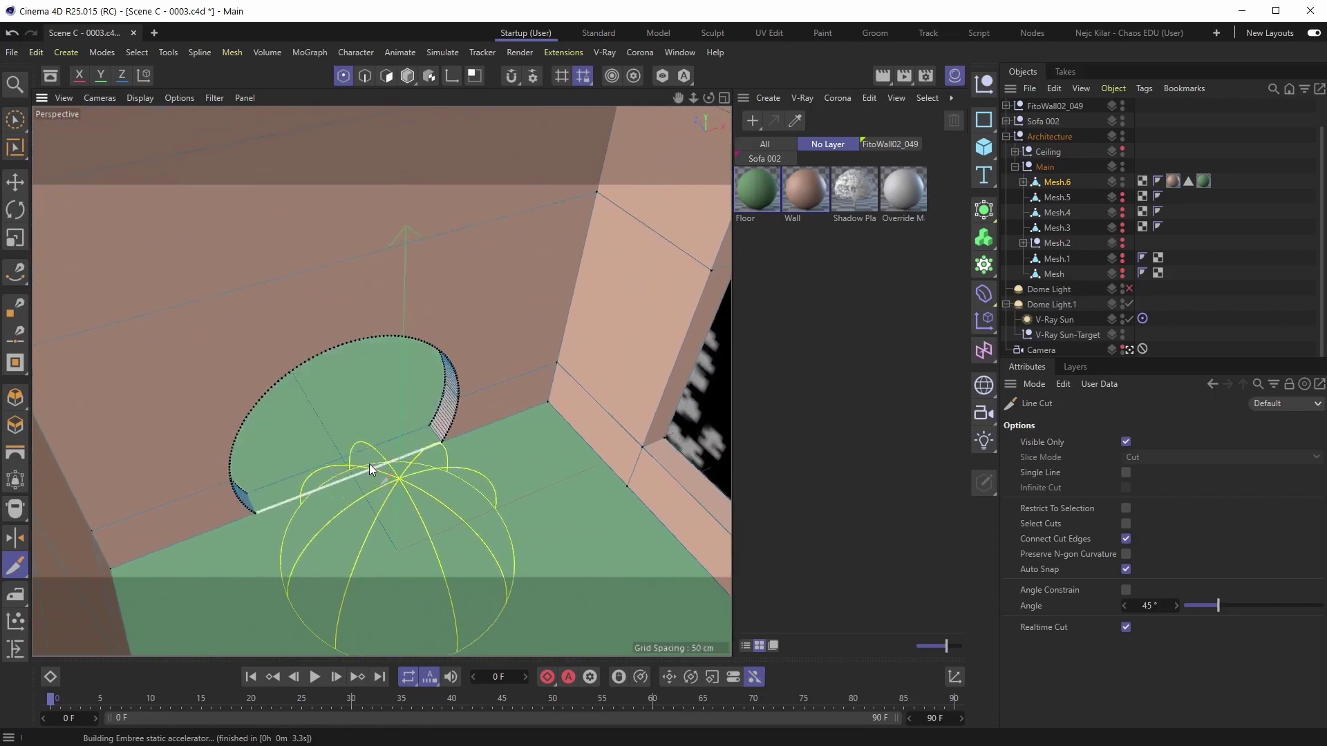
key("Delete")
key("e")
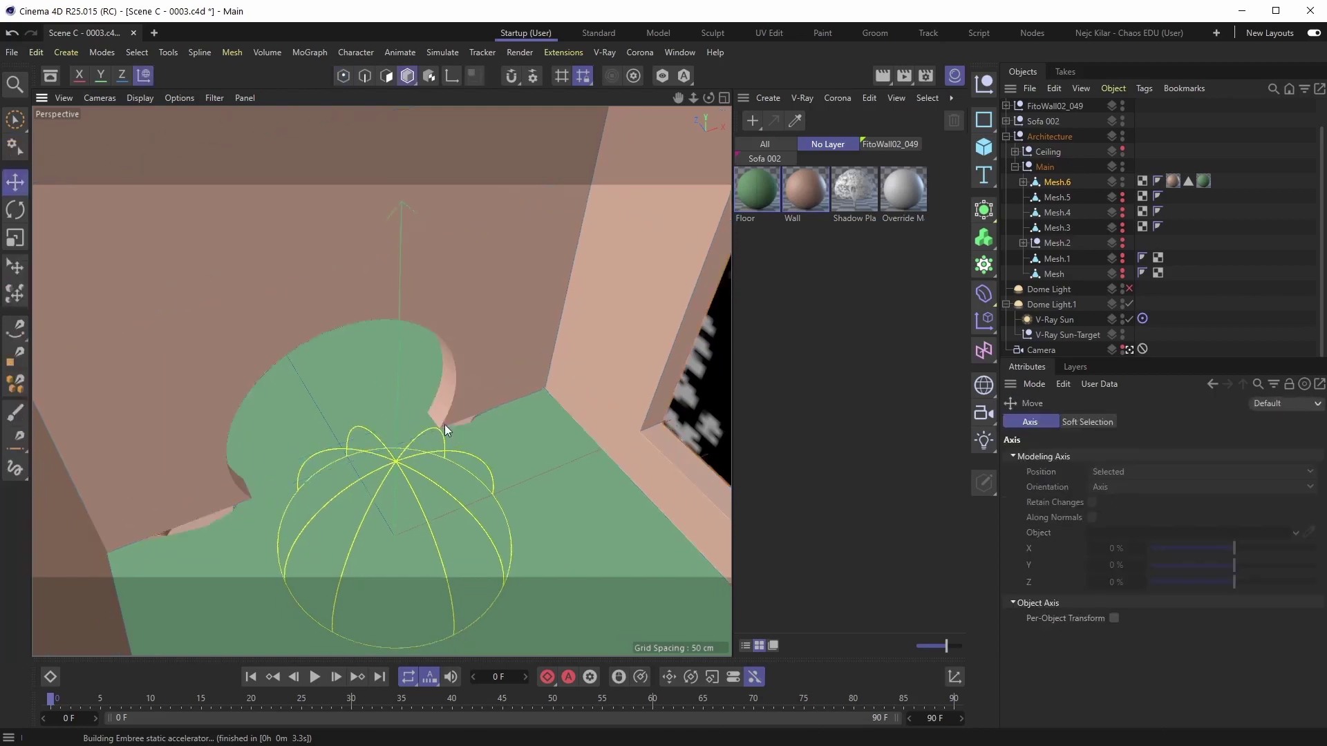
- Inspect the wall edge beside the base of the opening and check which deformer sits under Mesh.6
scroll(470, 421, "up", 4)
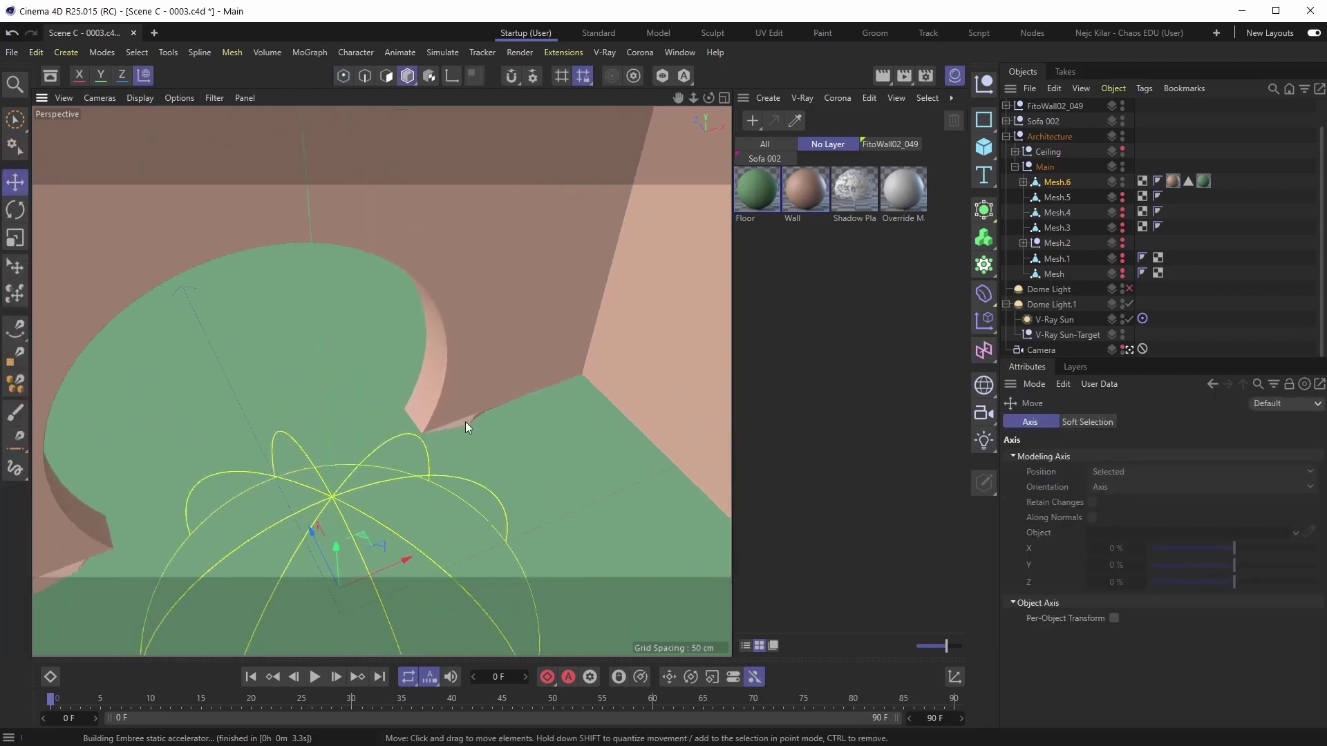
scroll(466, 422, "up", 5)
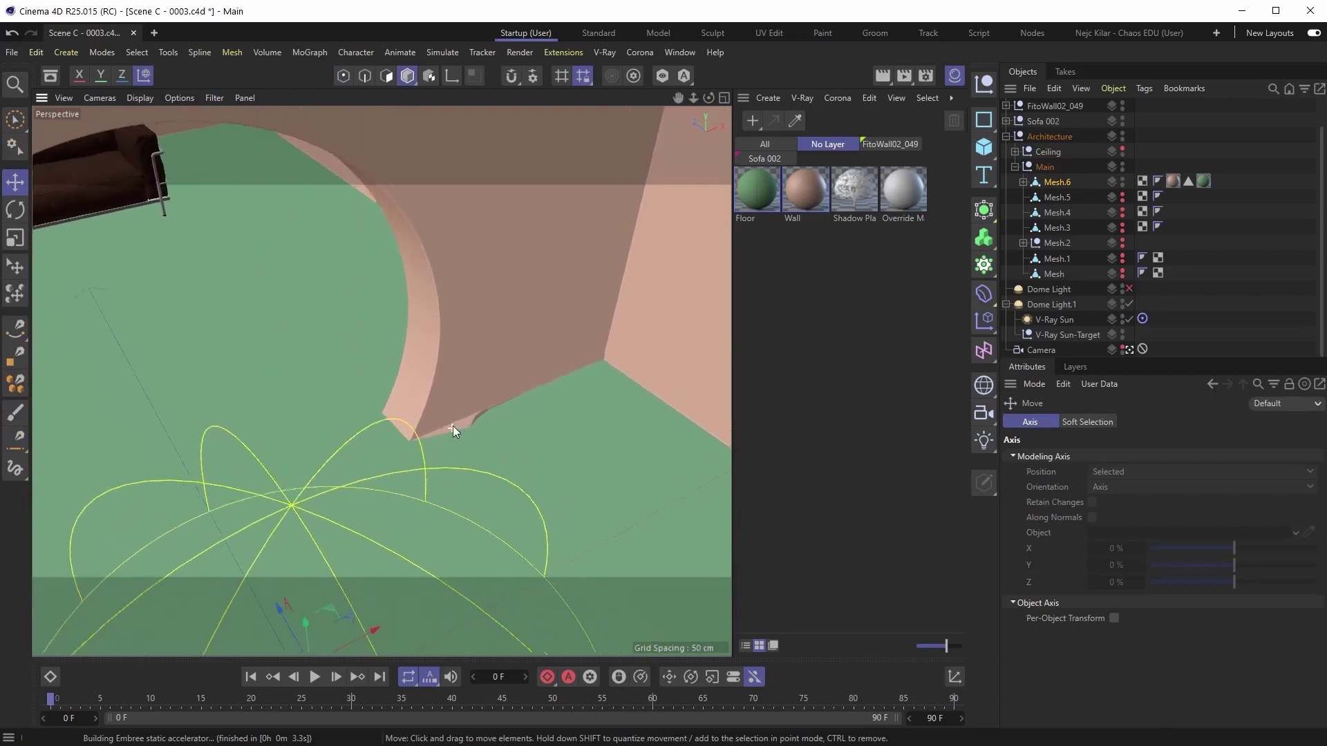
left_click_drag(453, 425, 467, 430, "alt")
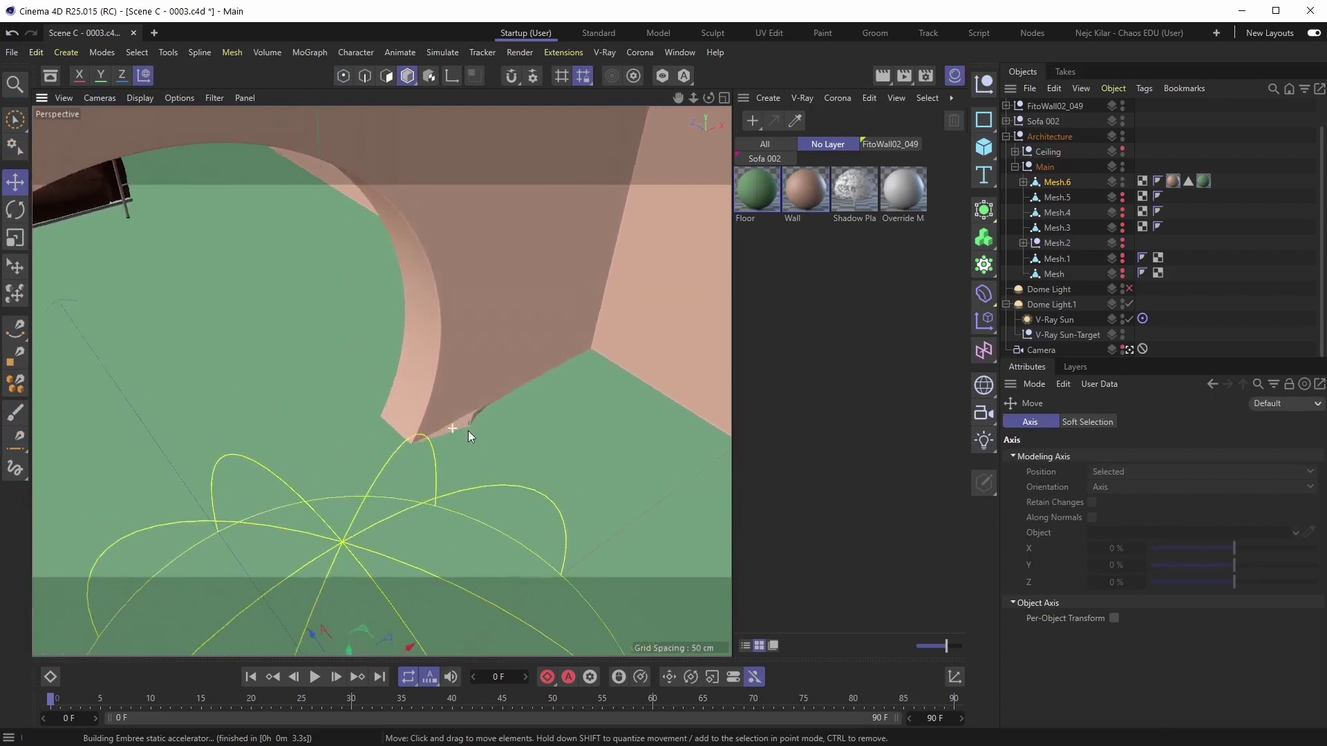
left_click(1022, 182)
scroll(456, 428, "up", 3)
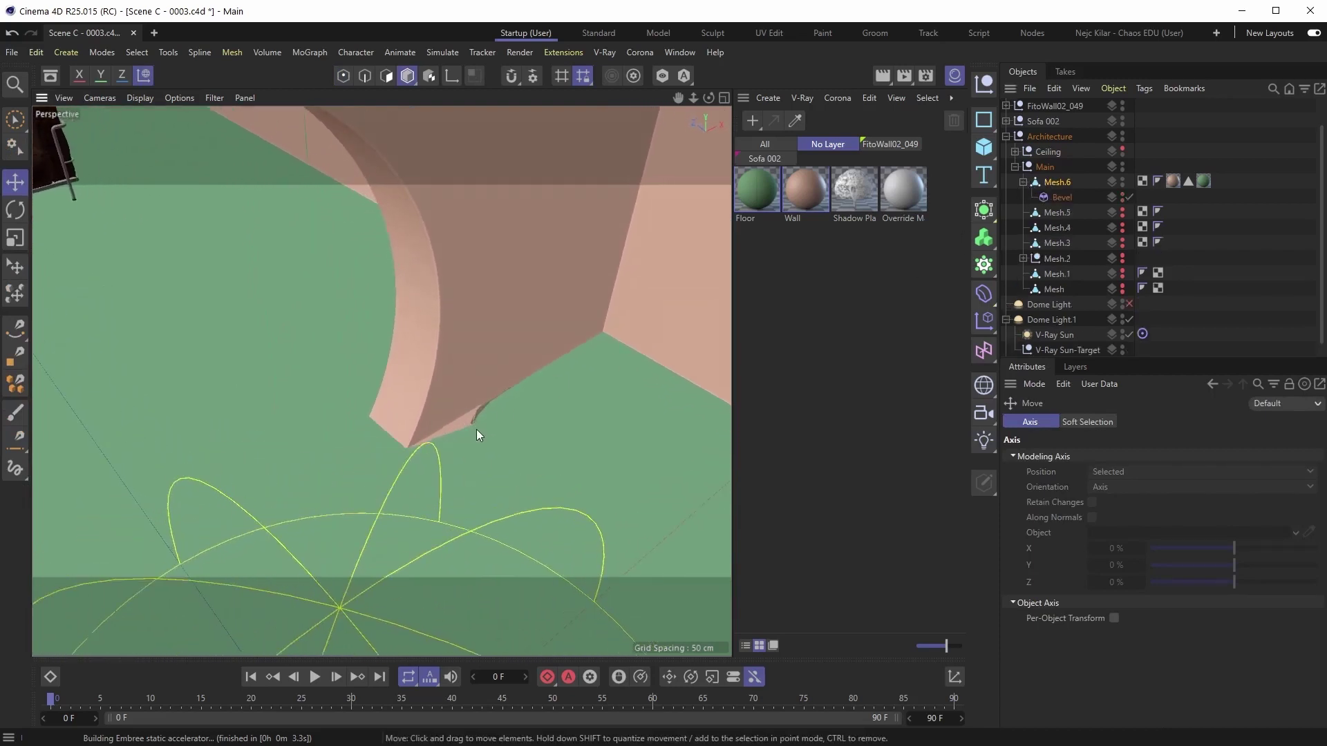
left_click(1024, 183)
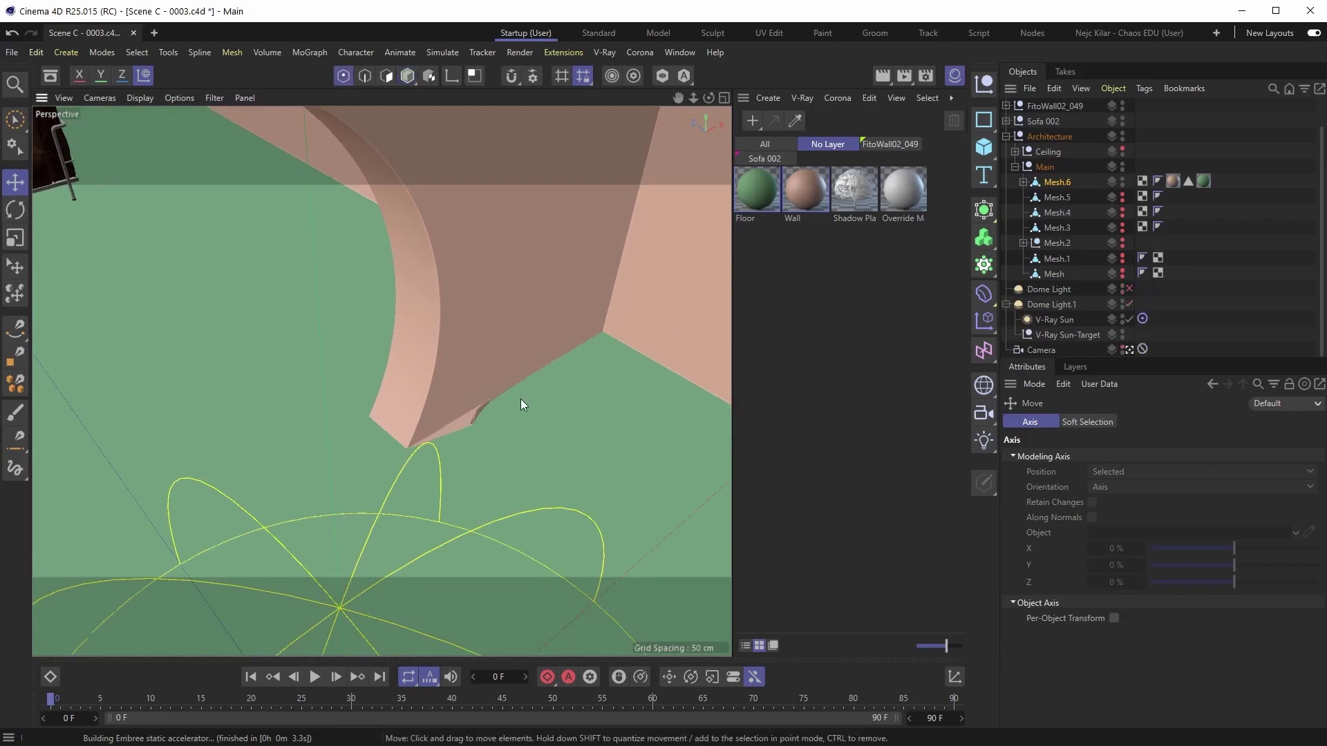
- Line Cut two edges across the floor on the near side of the round opening, joining its base corners to the opposite wall's corner points
key("Return")
mouse_move(409, 448)
left_mouse_down("alt")
mouse_move(429, 465)
mouse_move(436, 454)
mouse_move(390, 482)
mouse_move(452, 492)
mouse_move(405, 463)
left_mouse_up("alt")
left_click_drag(336, 429, 310, 436, "alt")
key("k")
key("k")
left_click(159, 455)
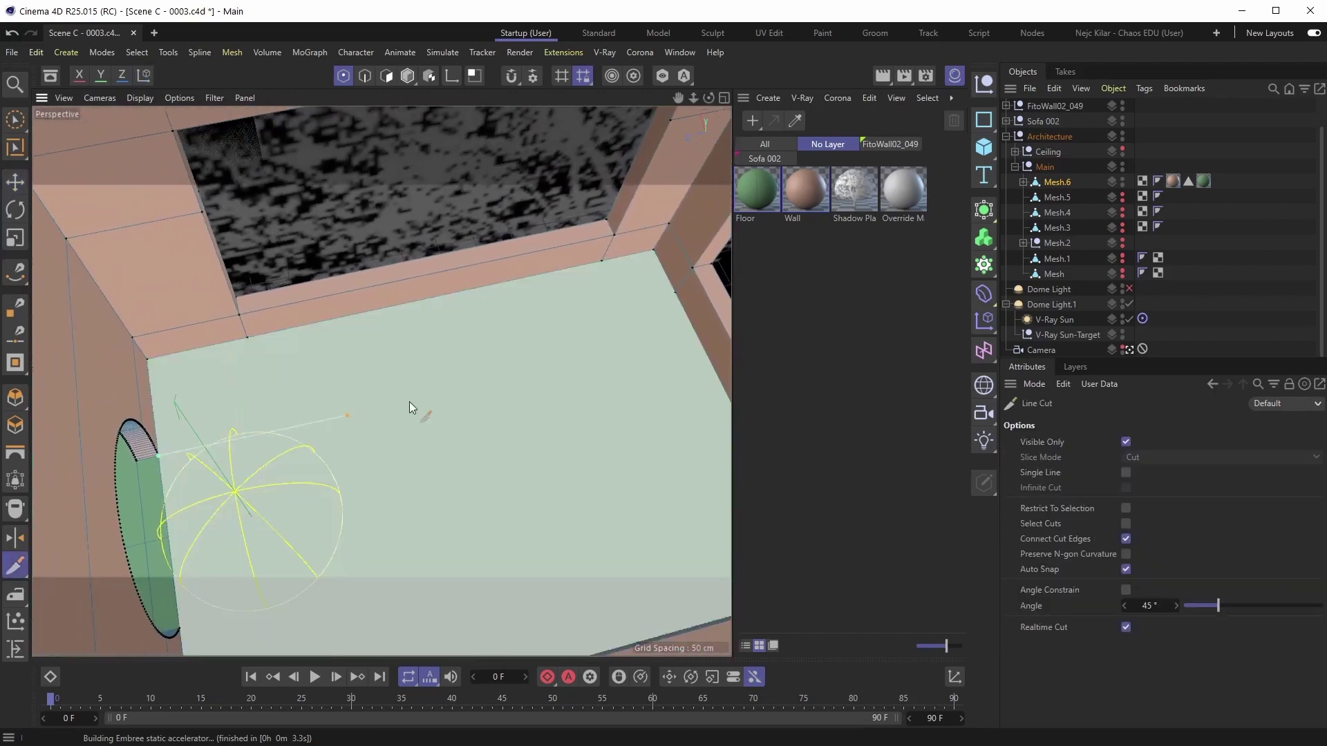
left_click(676, 294)
left_click_drag(406, 498, 309, 473, "alt")
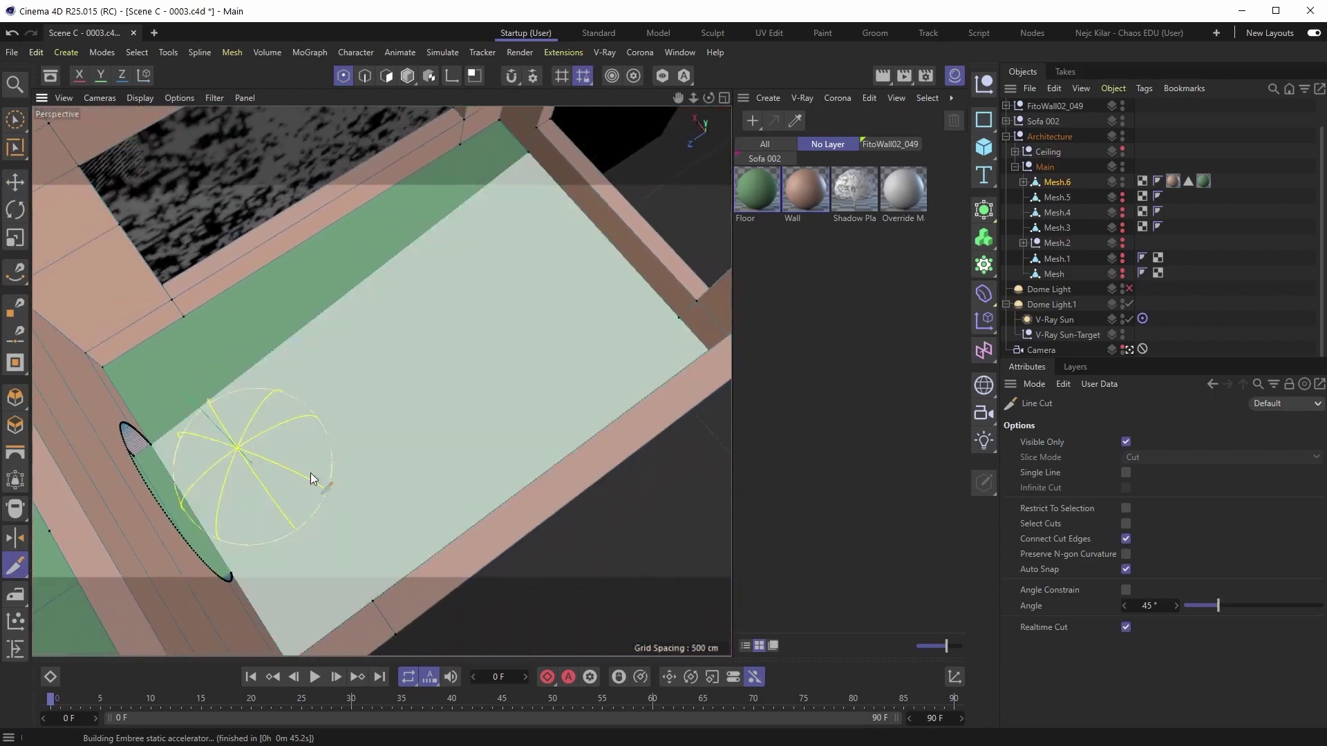
left_click(233, 570)
left_click(674, 338)
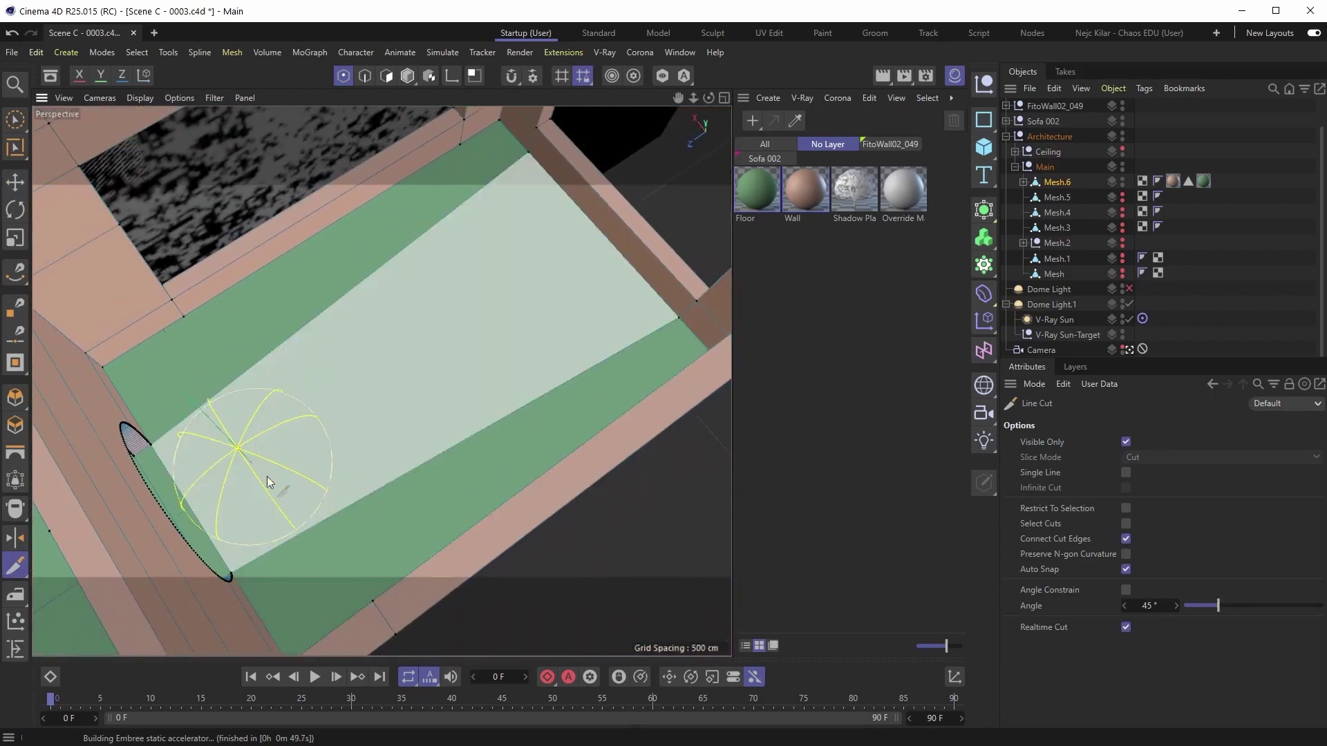
left_click_drag(266, 475, 497, 455, "alt")
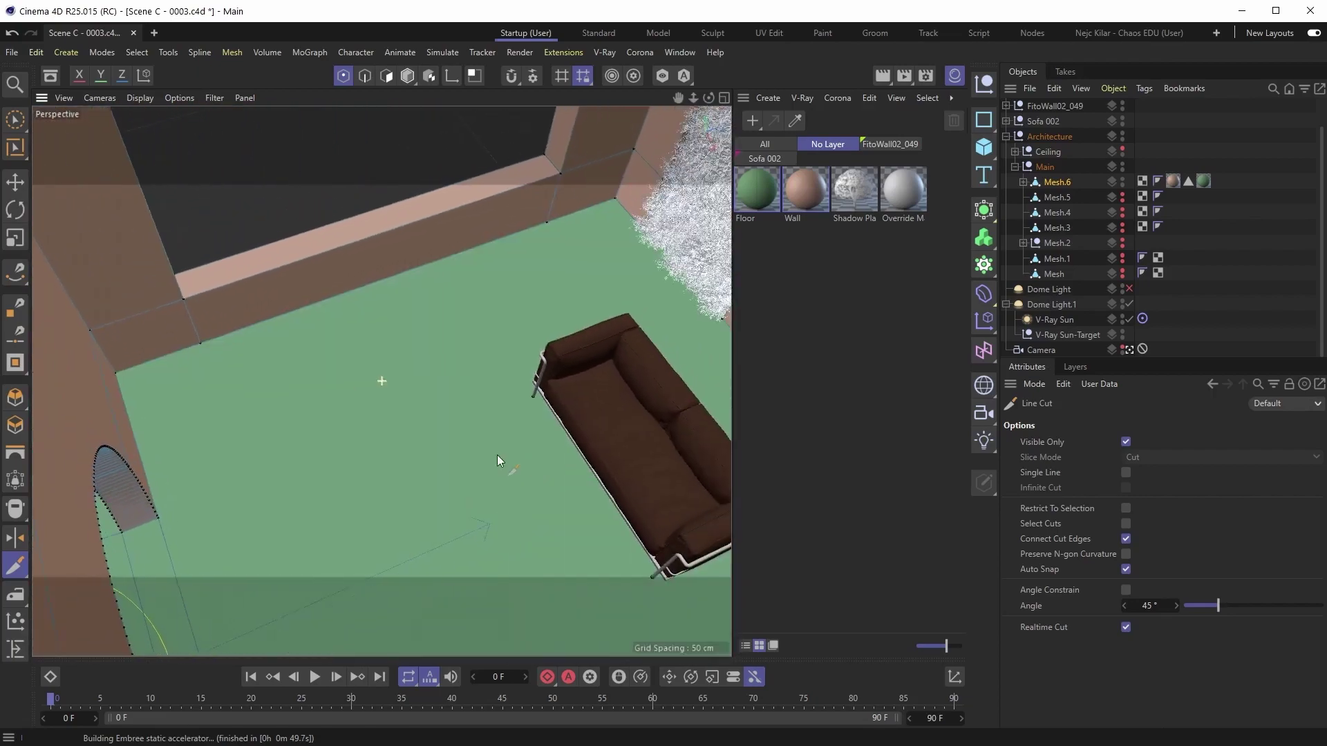
- Line Cut two edges across the sofa room's floor, joining the round opening's base corners to the opposite wall
left_click(157, 518)
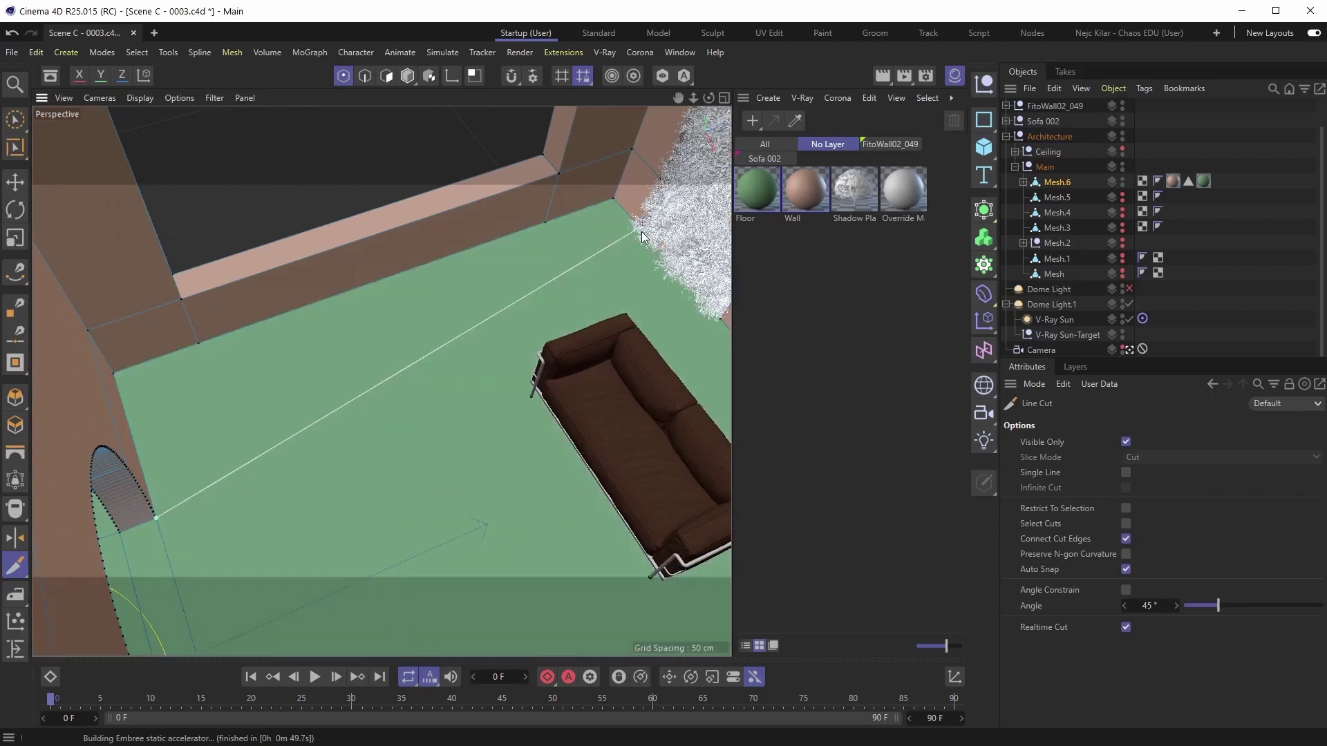
left_click_drag(643, 237, 608, 454, "alt")
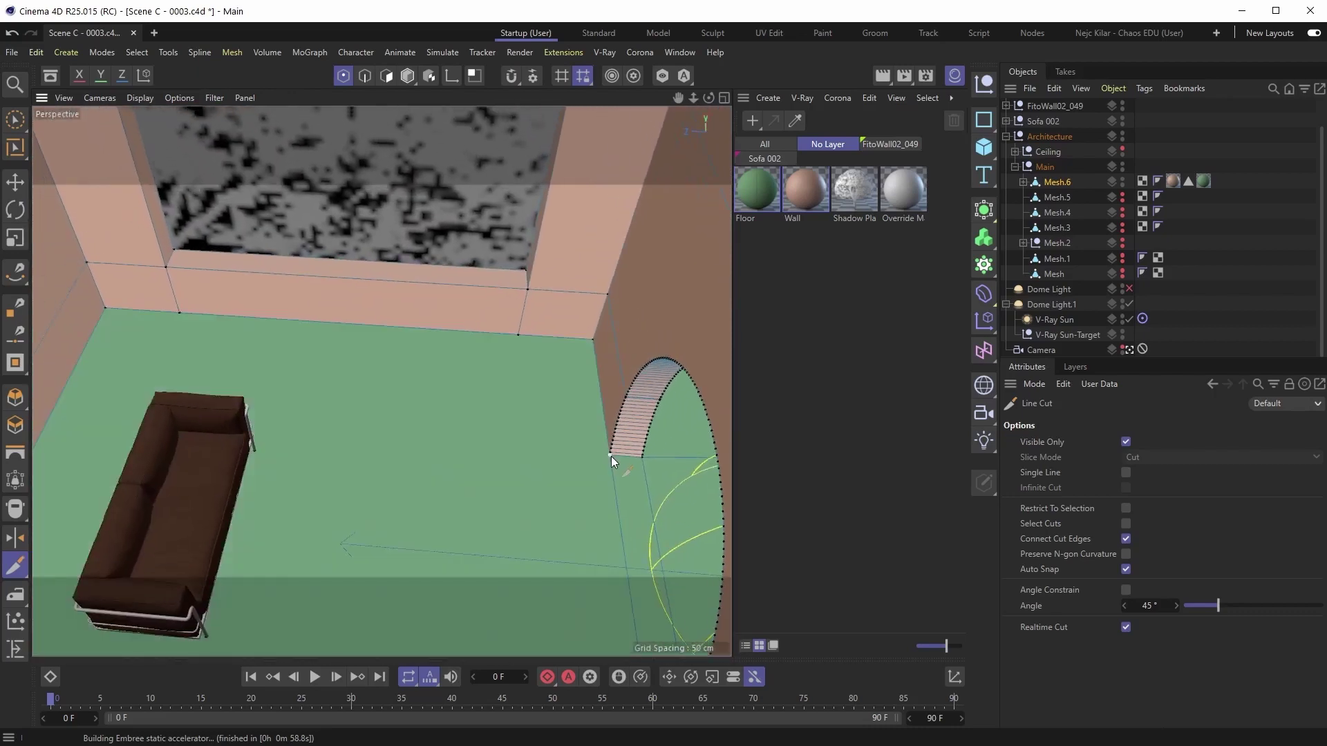
left_click(610, 455)
left_click_drag(264, 366, 290, 444, "alt")
left_click(286, 403)
left_click(362, 126)
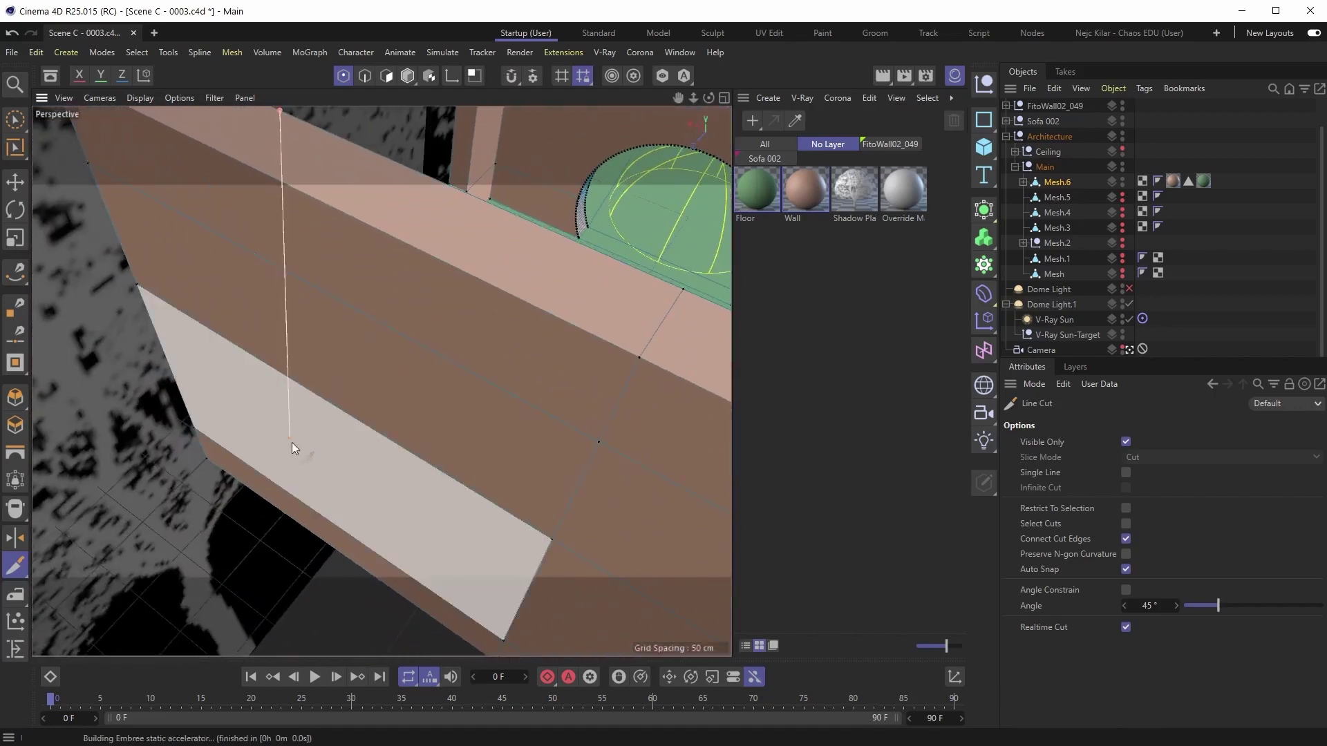
left_click_drag(253, 492, 292, 357, "alt")
left_click(336, 487)
key("e")
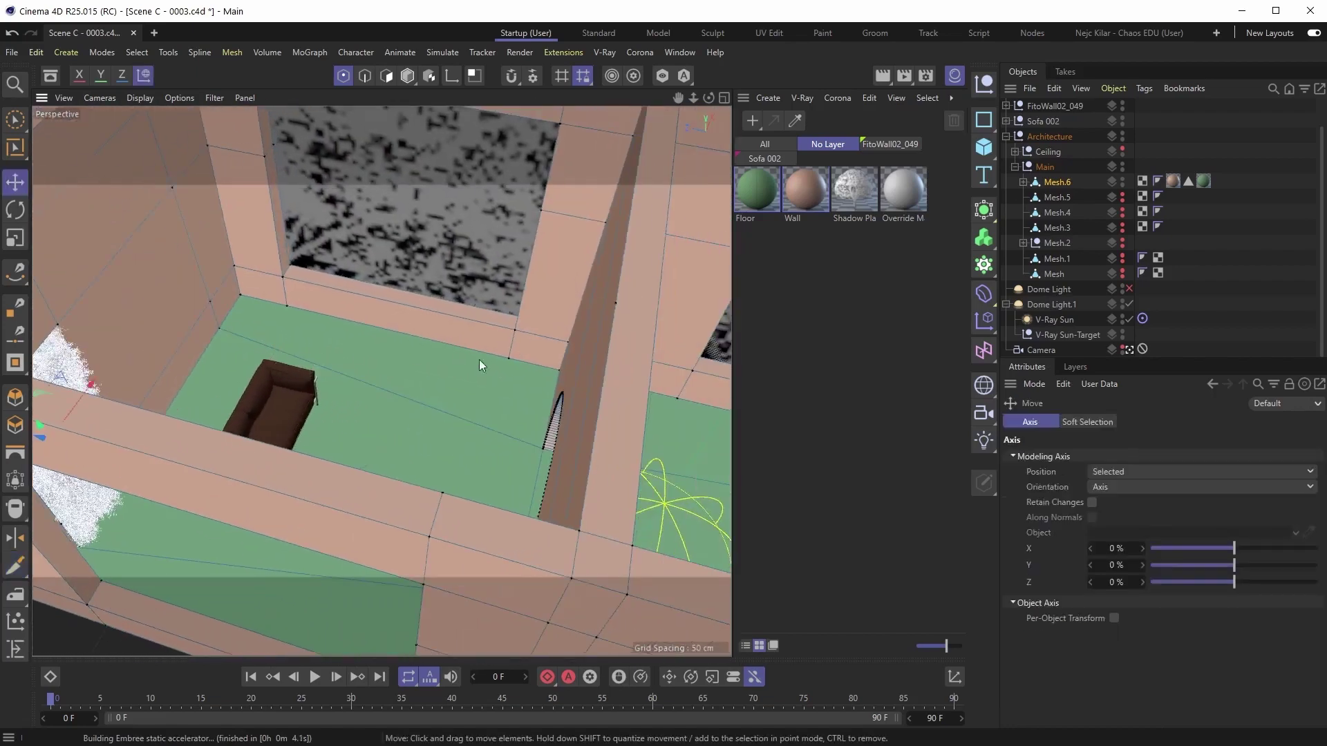
- Inspect the wall edge at the base of the round opening in model mode, up close and through the scene camera
left_click_drag(479, 359, 362, 405, "alt")
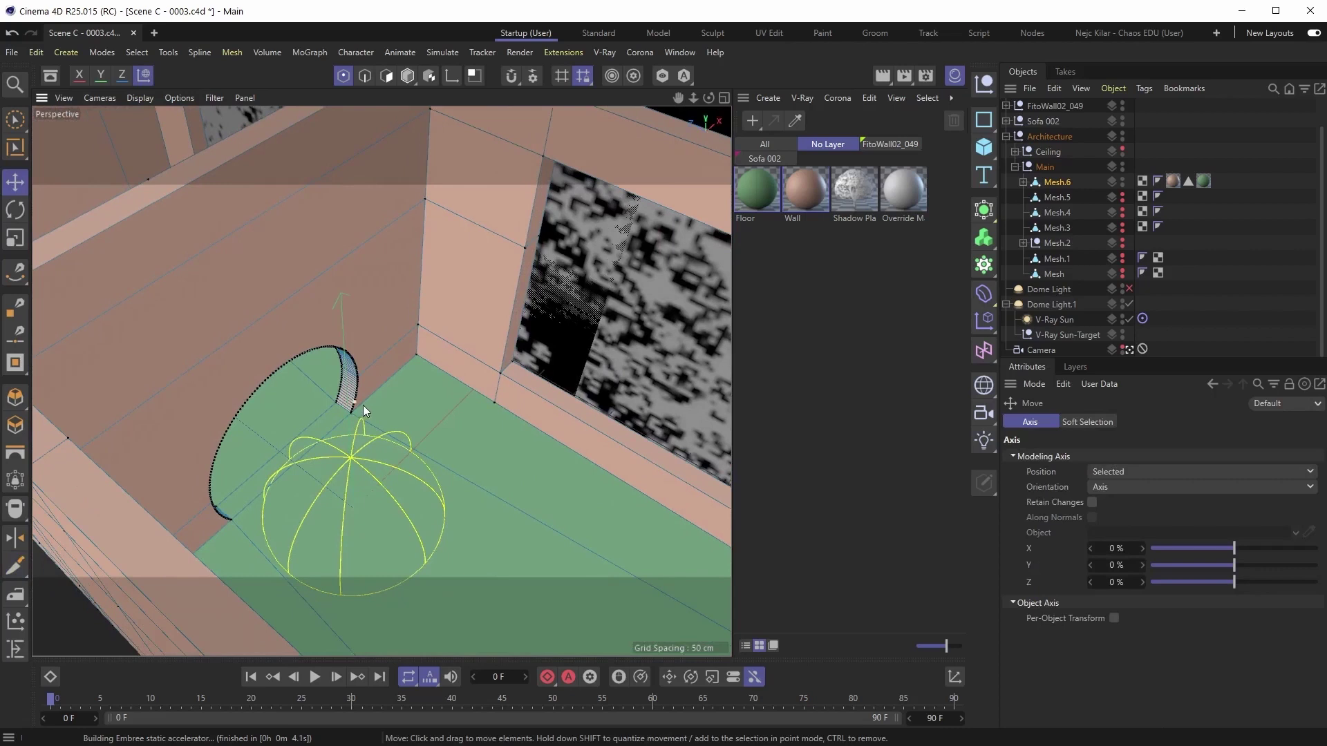
key("Return")
scroll(366, 408, "up", 6)
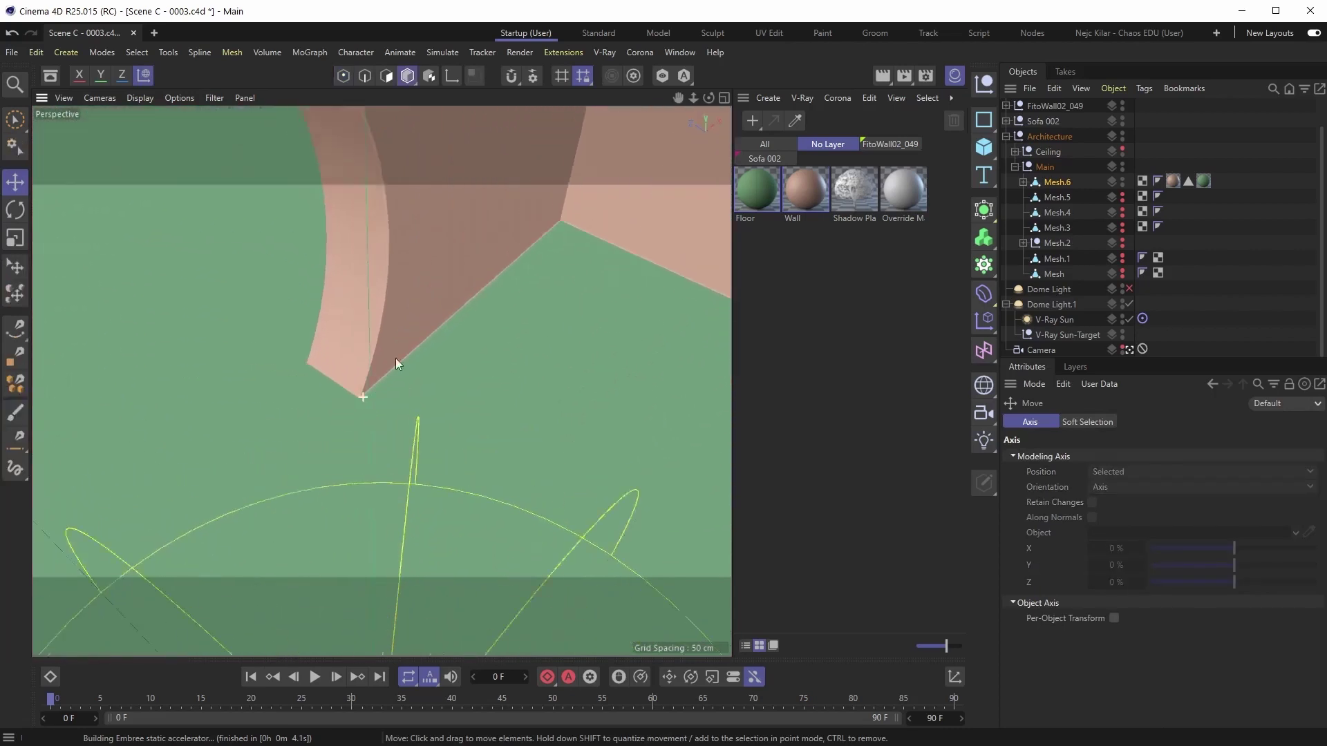
left_click_drag(395, 359, 389, 394, "alt")
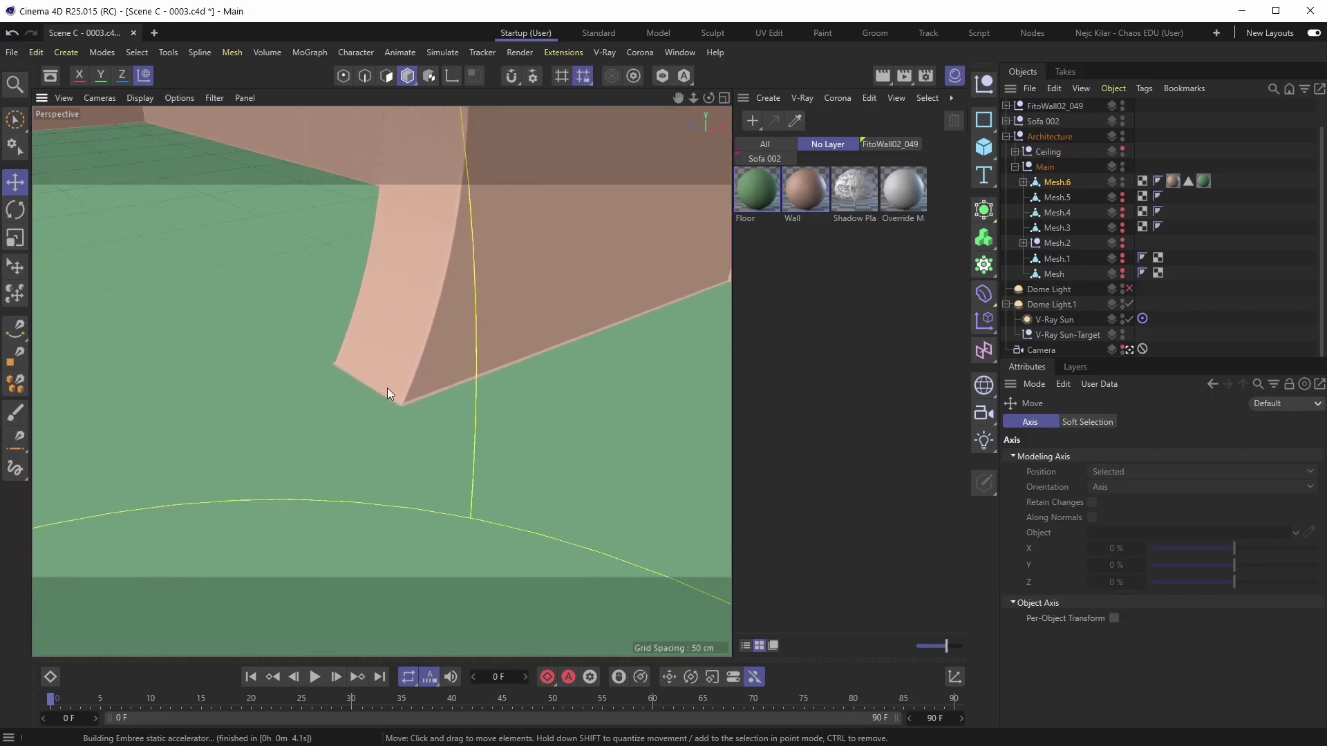
key("ctrl+shift+z")
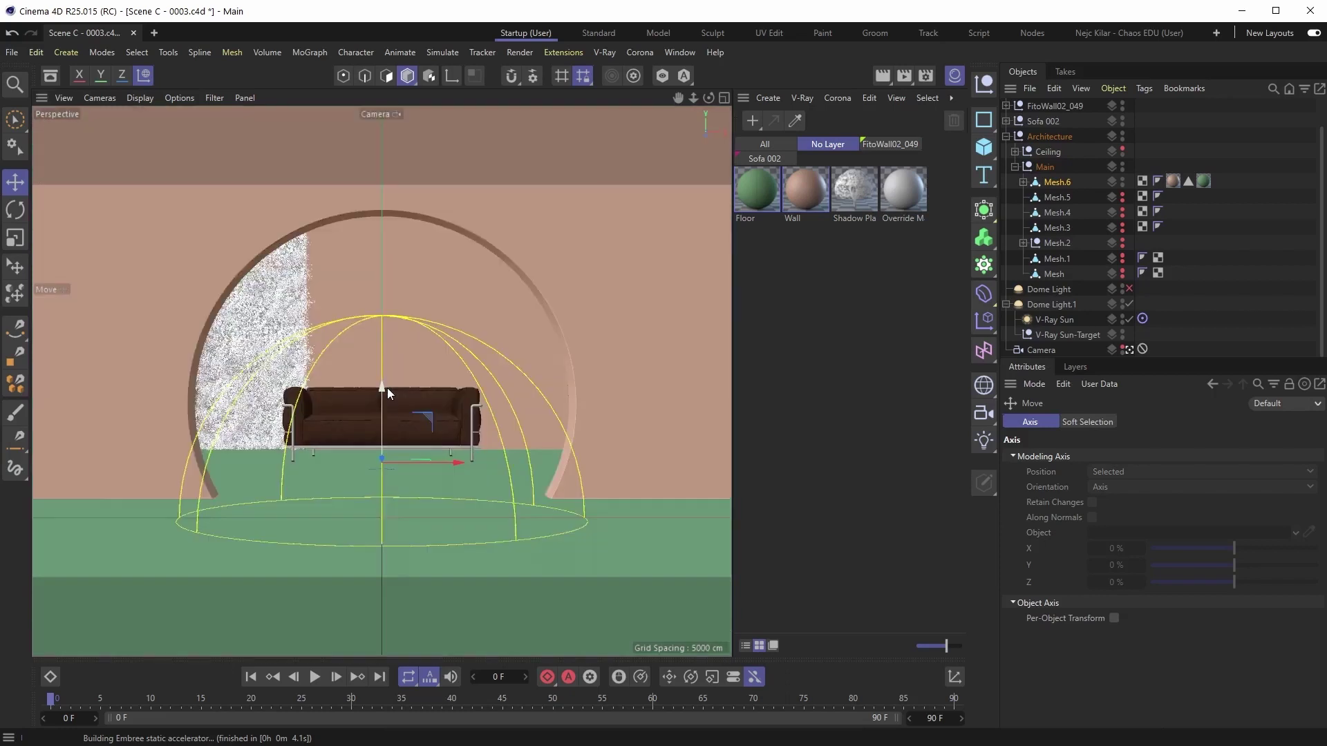
key("ctrl+shift+y")
- Select the floor polygons on the near side of the round opening and update the Floor Selection tag with them
left_click_drag(413, 392, 316, 505, "alt")
right_click_drag(395, 465, 308, 479, "alt")
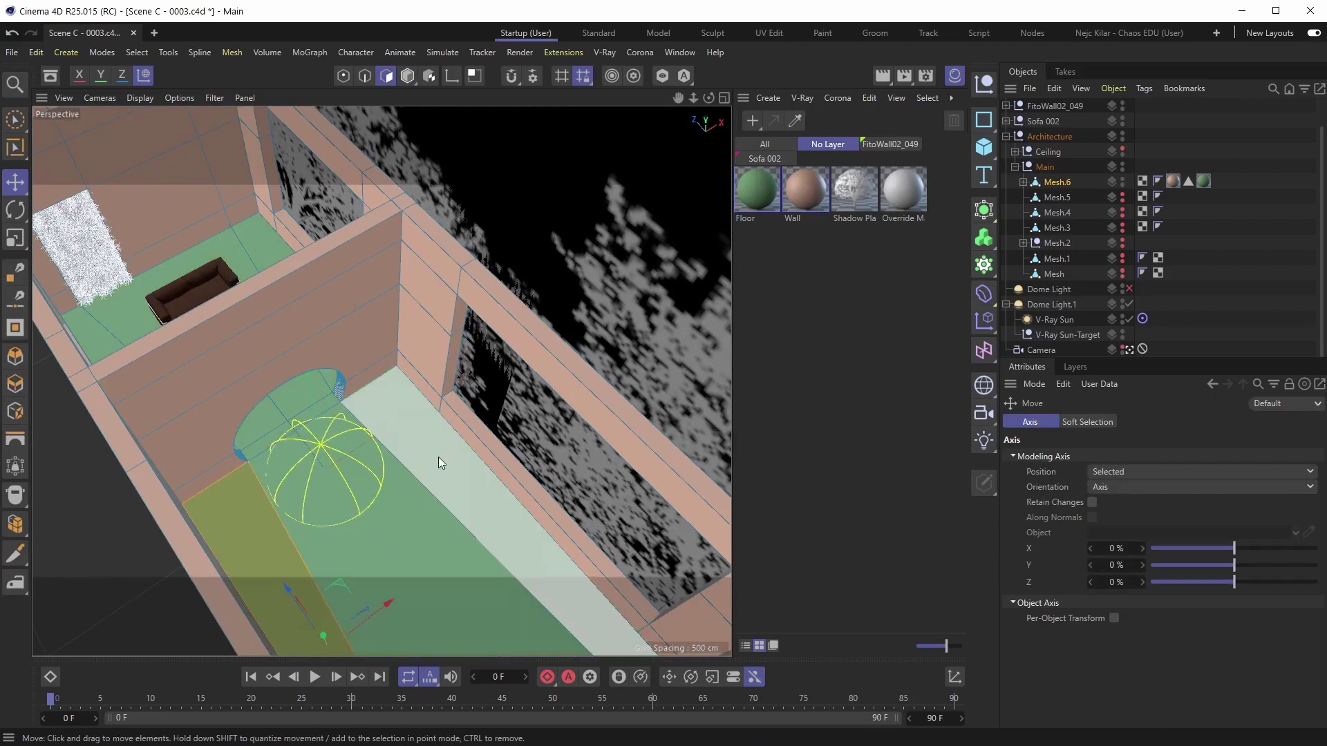
left_click(434, 458)
left_click(368, 501)
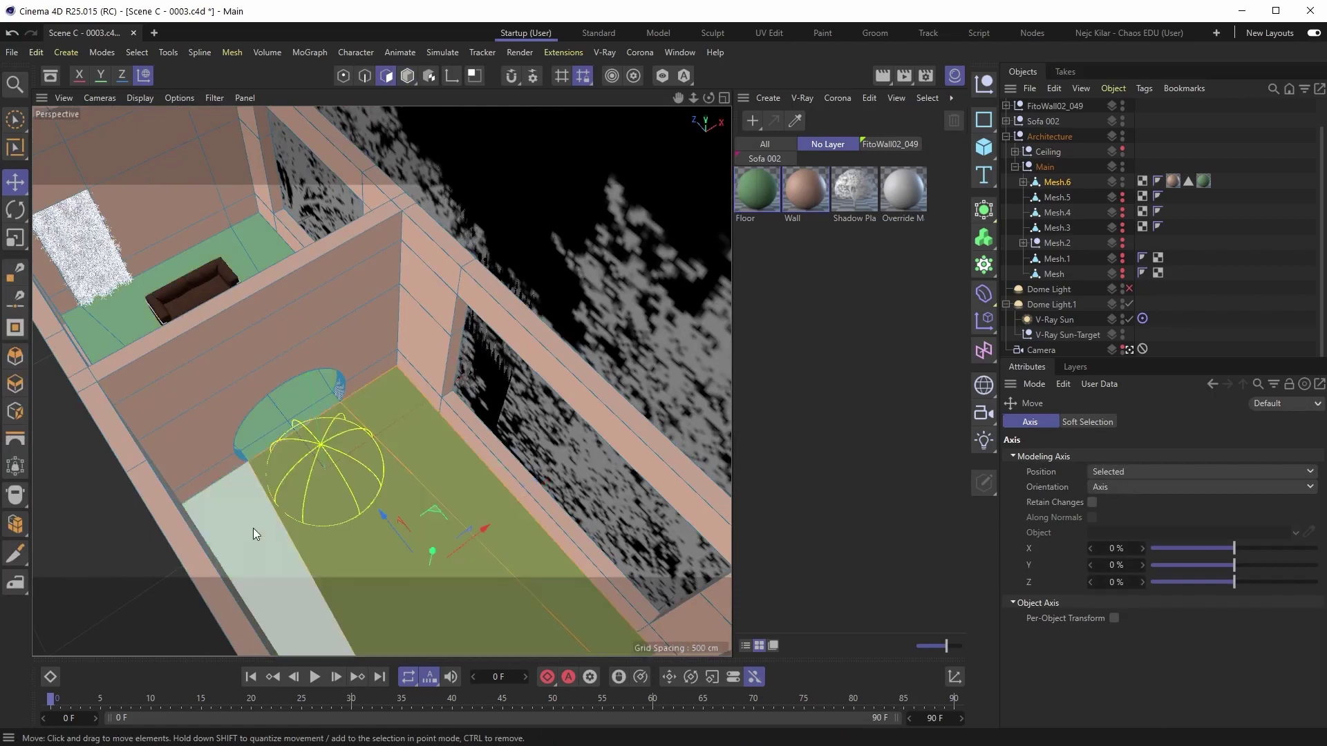
left_click_drag(253, 528, 372, 423, "alt")
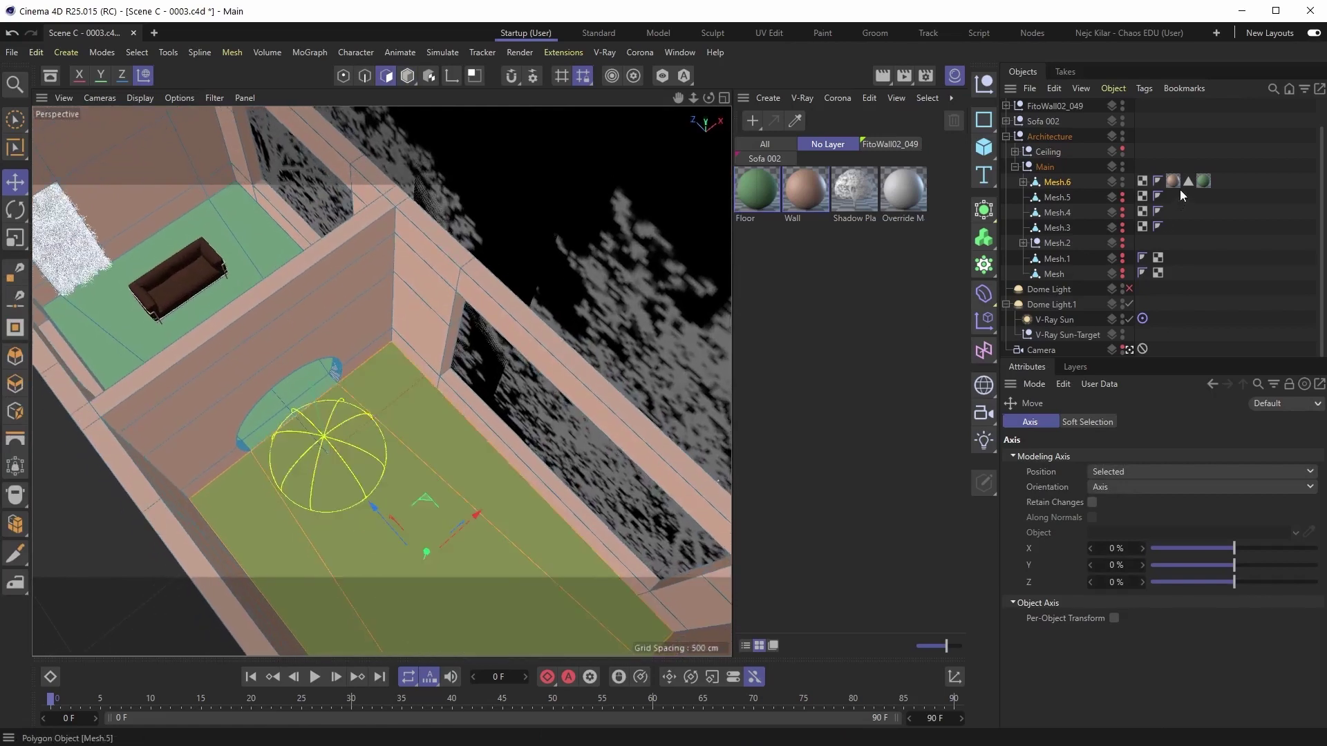
left_click(1188, 181)
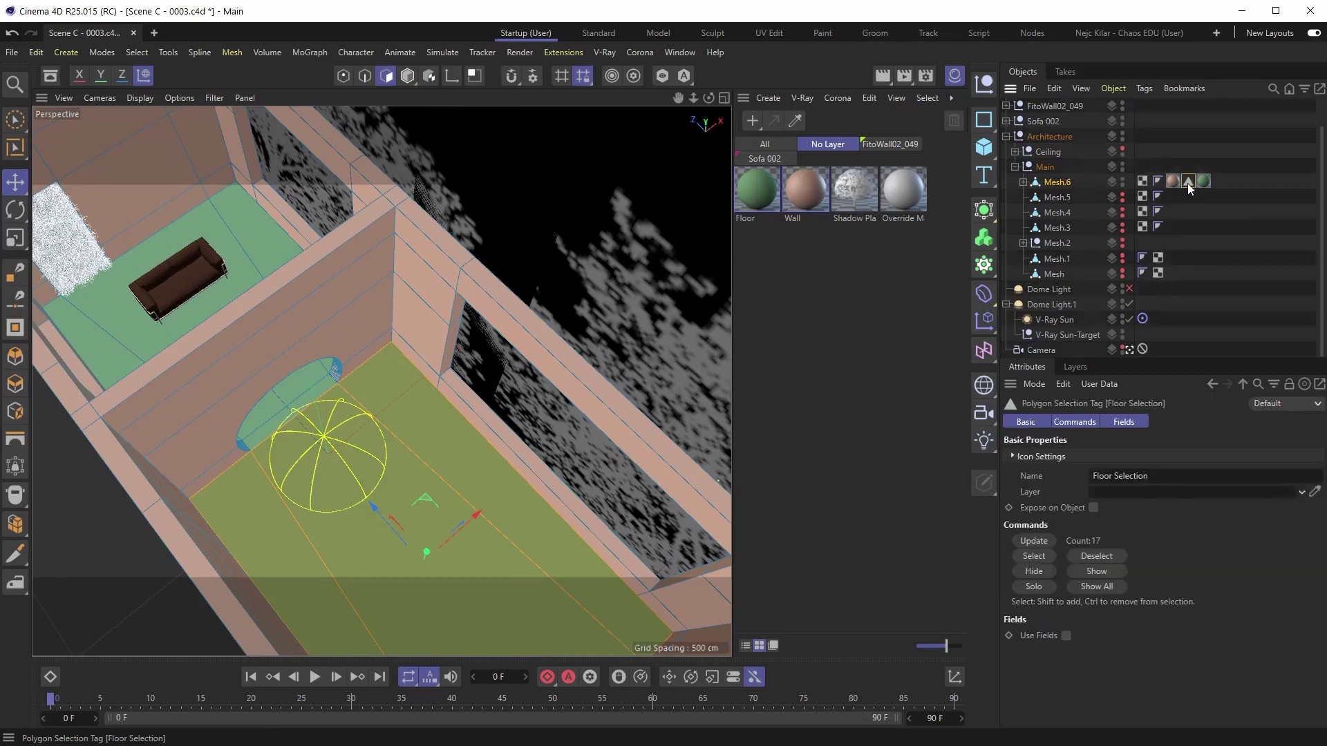
left_click(1033, 540)
- Rename Mesh.6's floor polygon selection tag as "Floor A Selection"
left_click_drag(401, 392, 484, 407, "alt")
left_click(1225, 193)
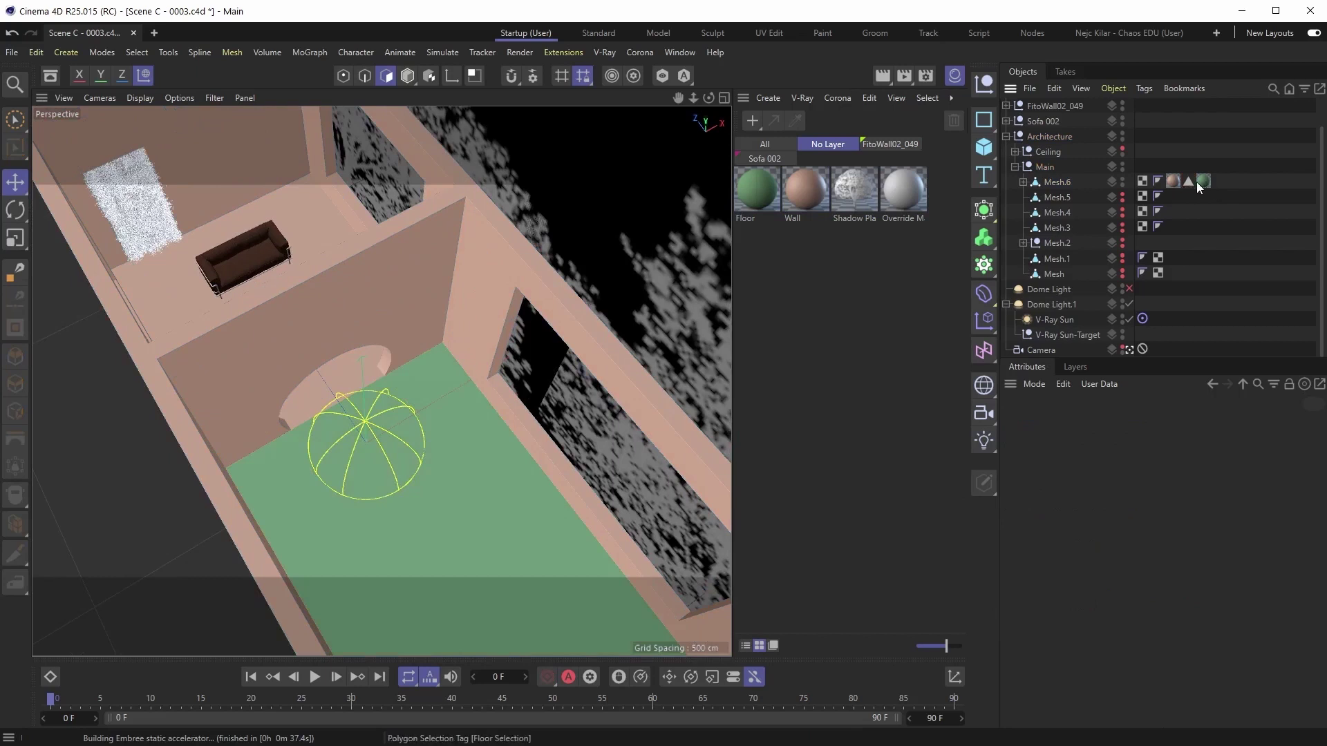
left_click(1203, 181)
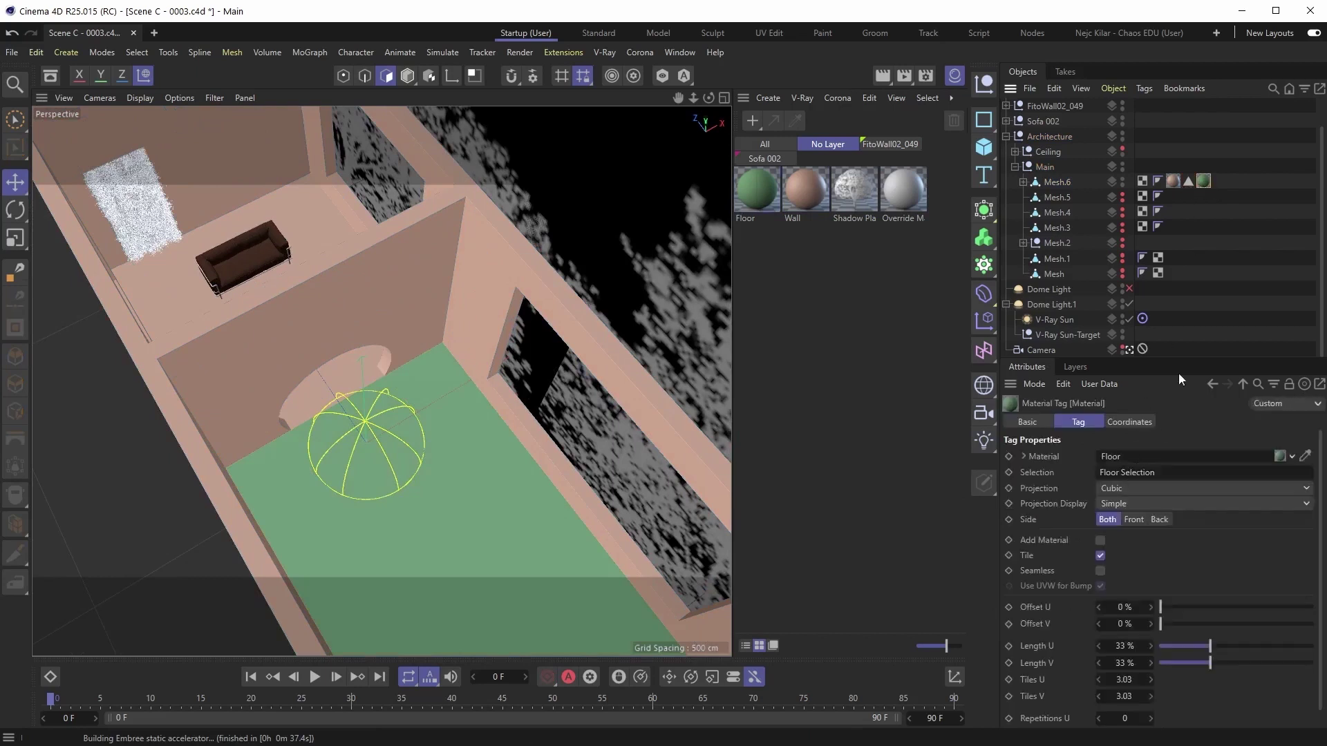
left_click(1187, 183)
left_click_drag(366, 430, 406, 401, "alt")
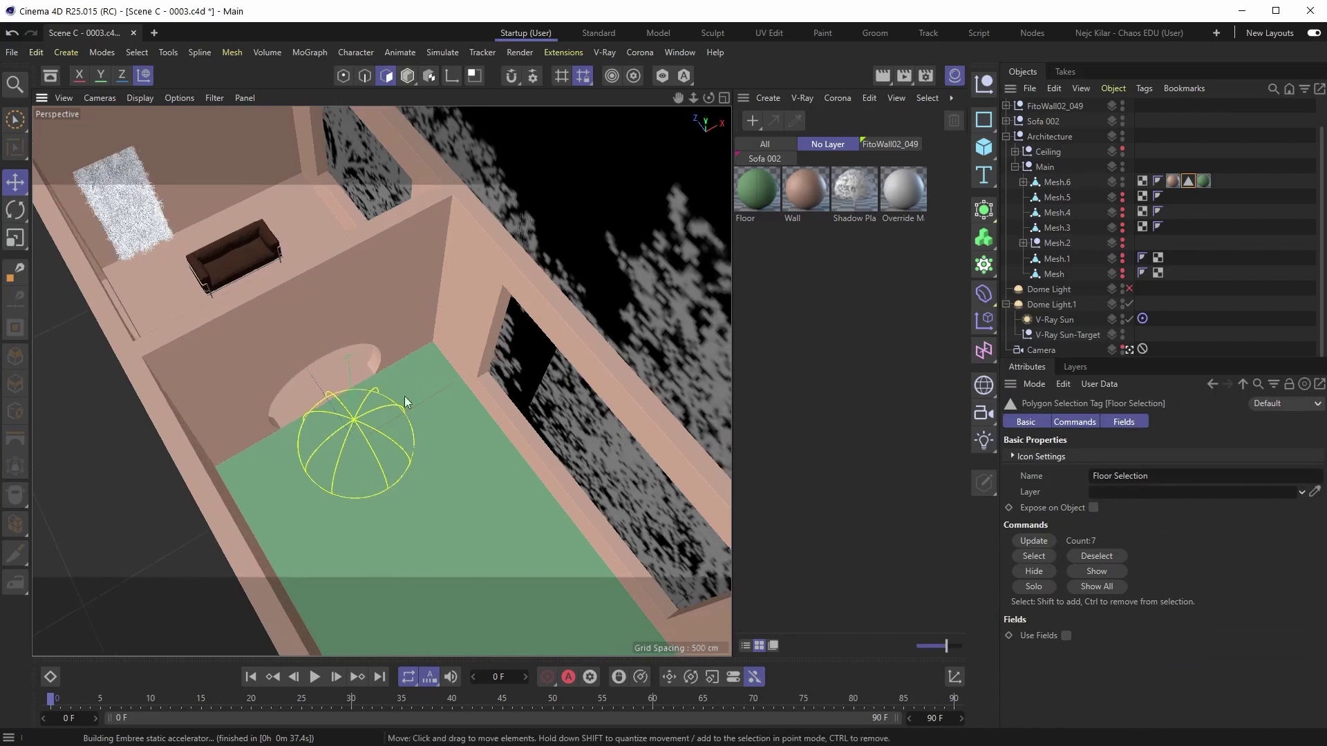
left_click_drag(358, 441, 374, 402, "alt")
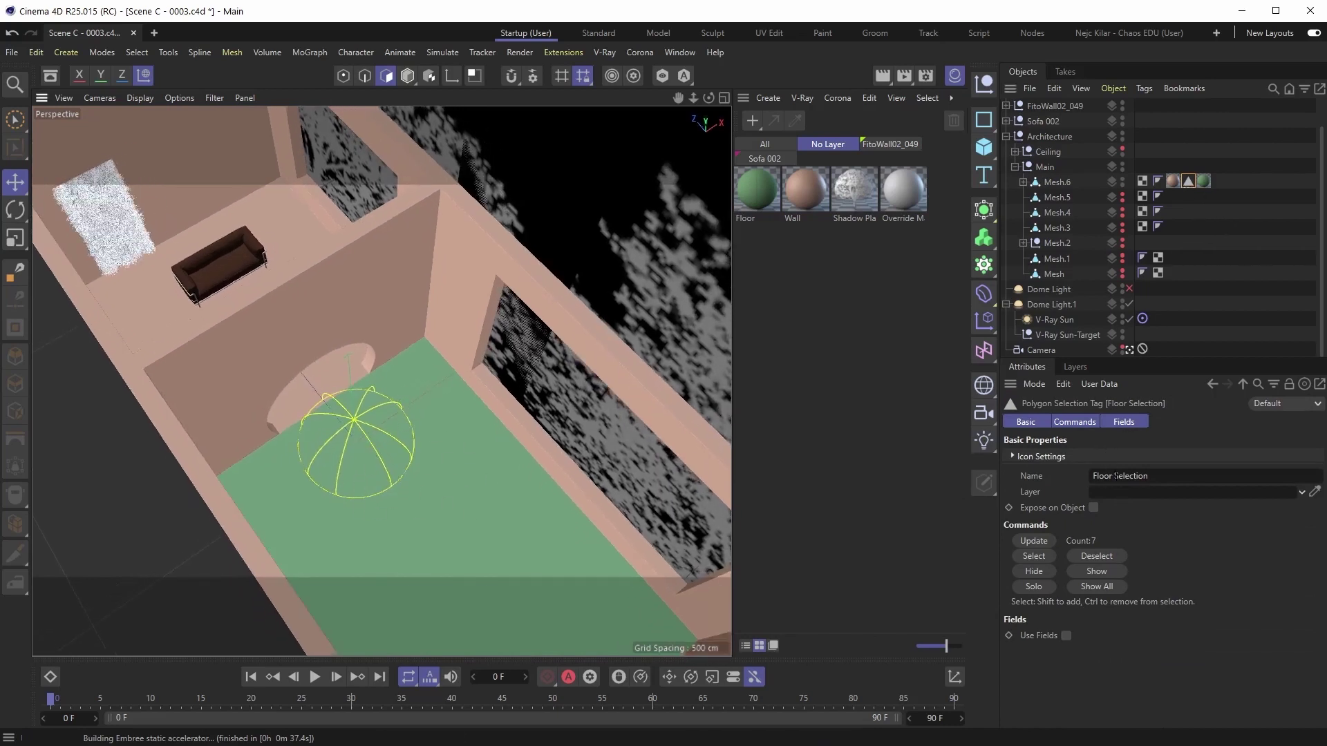
left_click(1110, 476)
type("A")
key("Return")
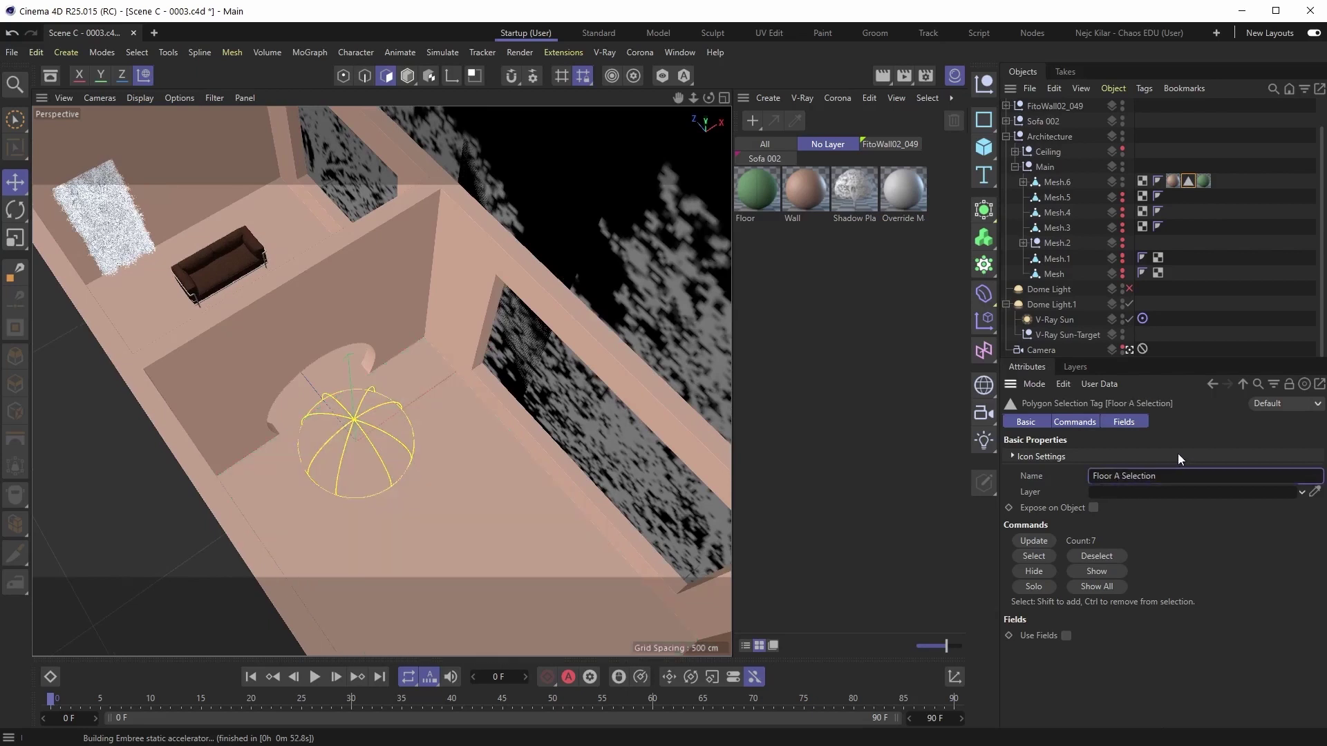
- Restrict the green Floor material tag on Mesh.6 to "Floor A Selection"
left_click(1203, 181)
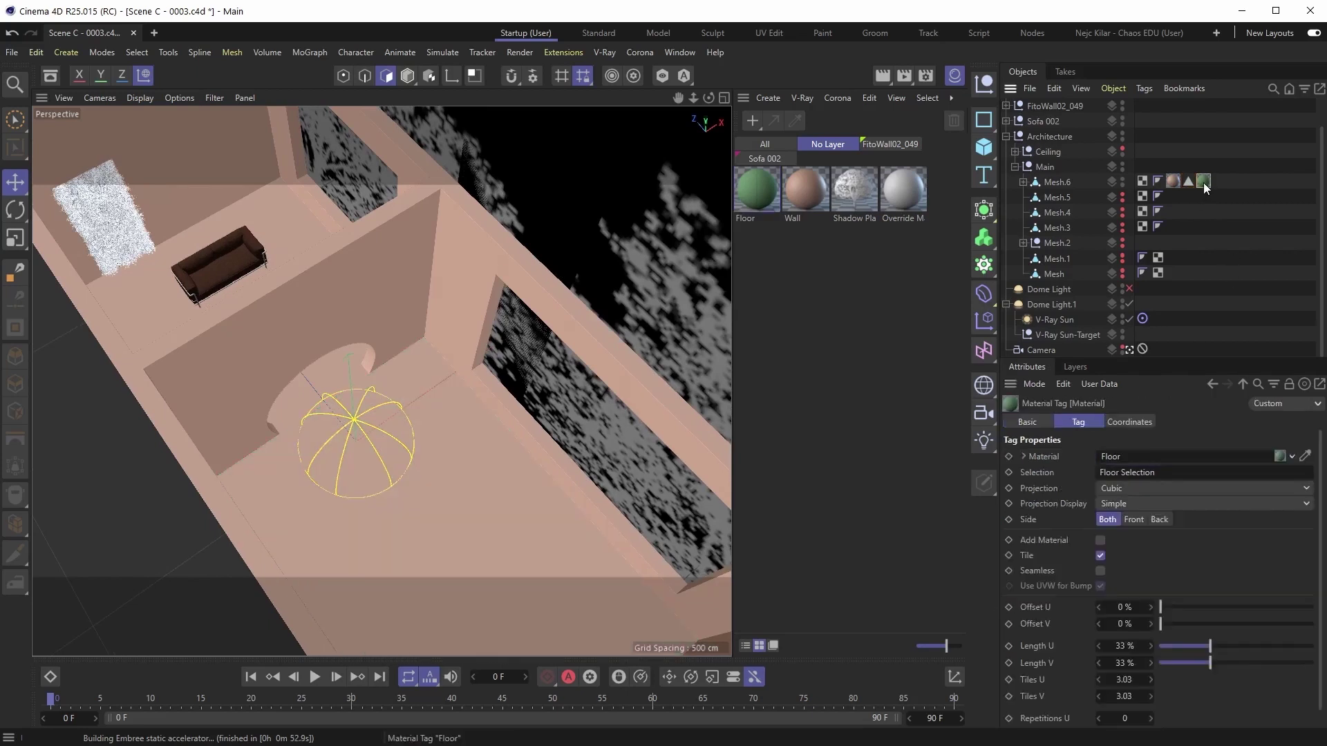
left_click(1123, 474)
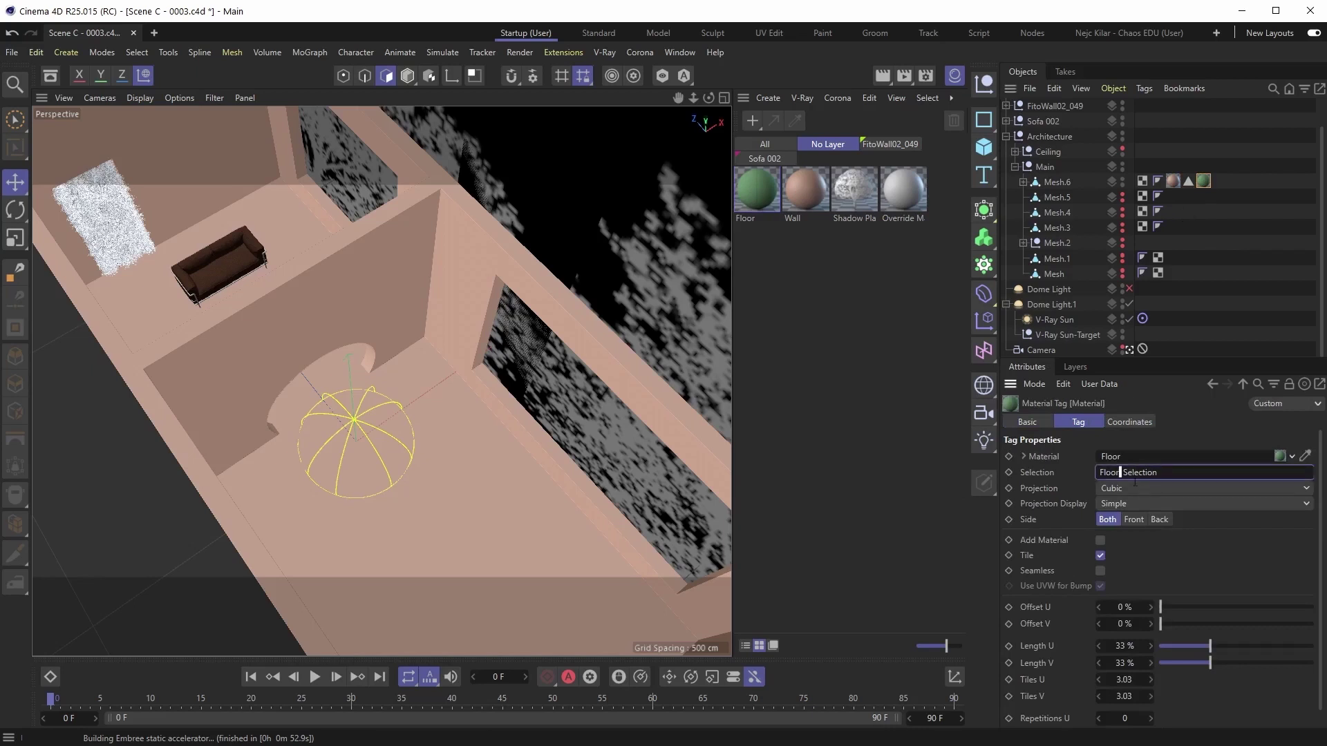
type("A")
key("Return")
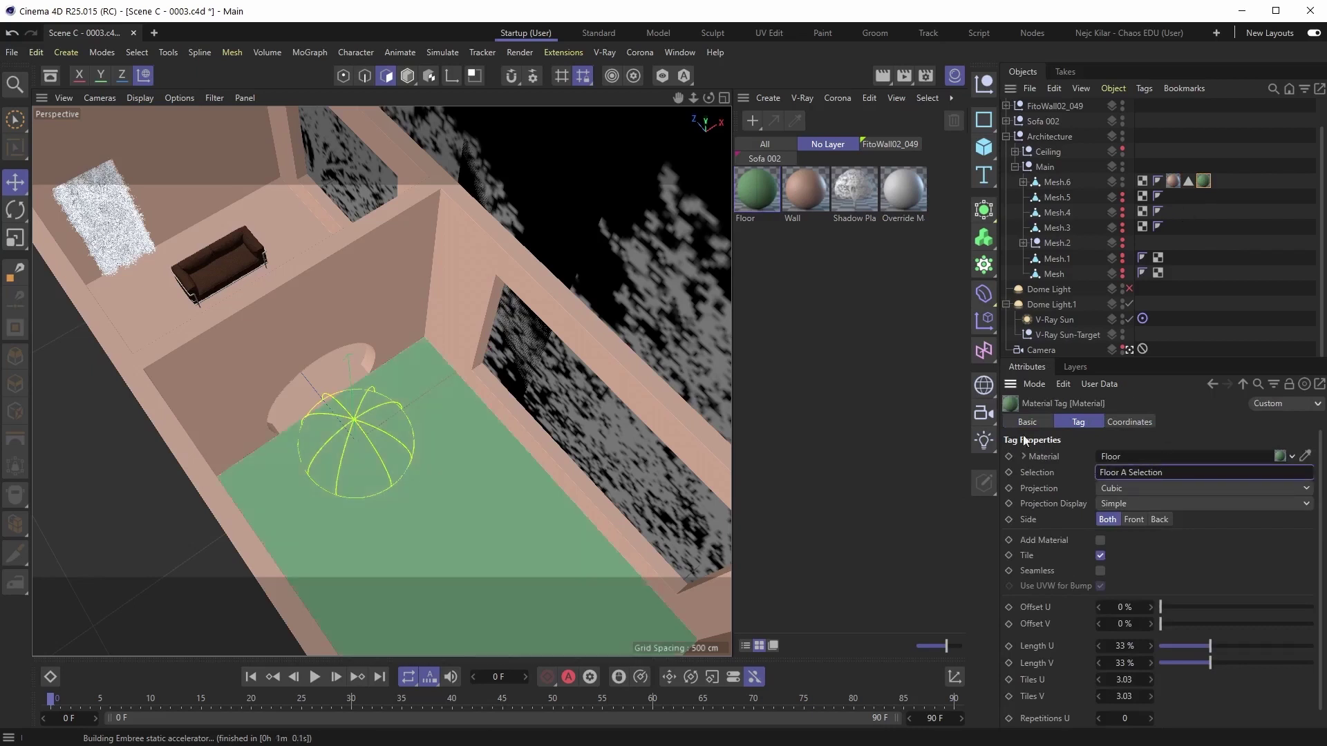
left_click(1182, 227)
- Select the sofa room's floor polygons on Mesh.6 and store them as a selection named "Floor B Selection"
left_click_drag(439, 343, 375, 391, "alt")
left_click(1047, 183)
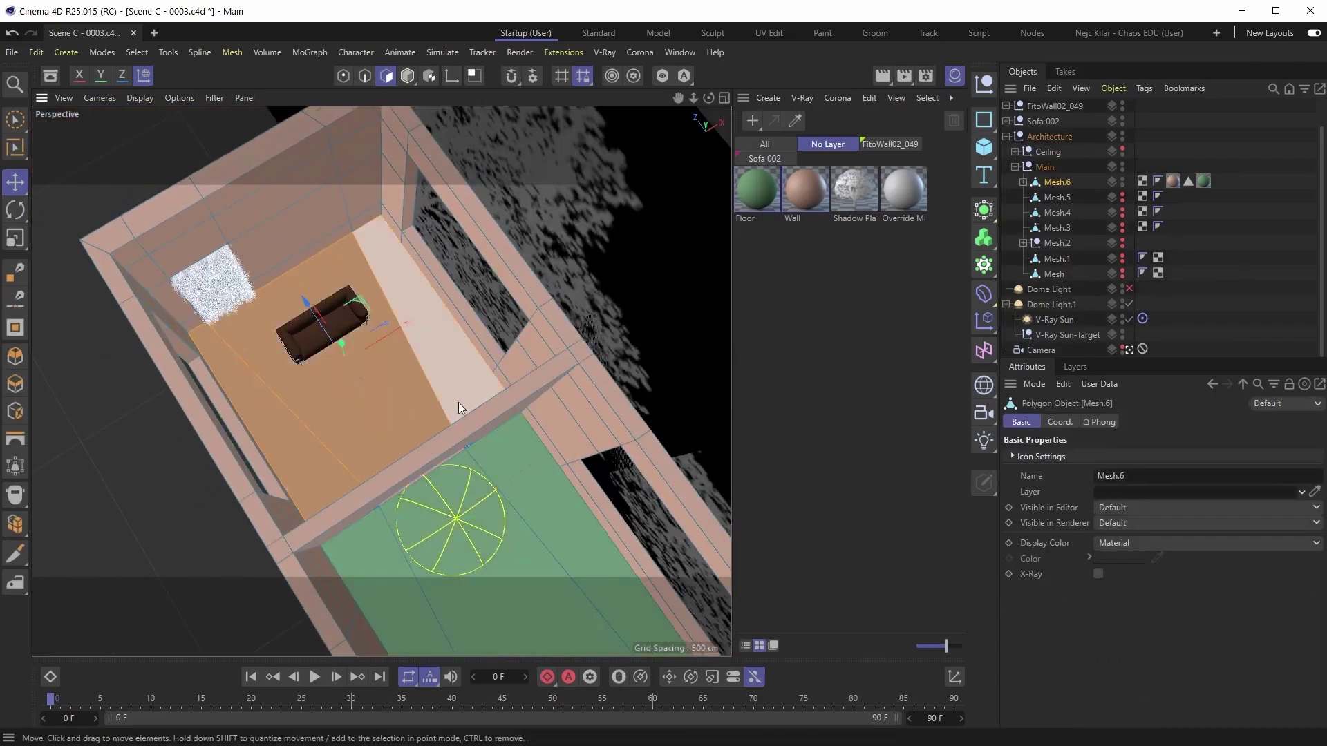
left_click_drag(458, 402, 436, 354, "alt")
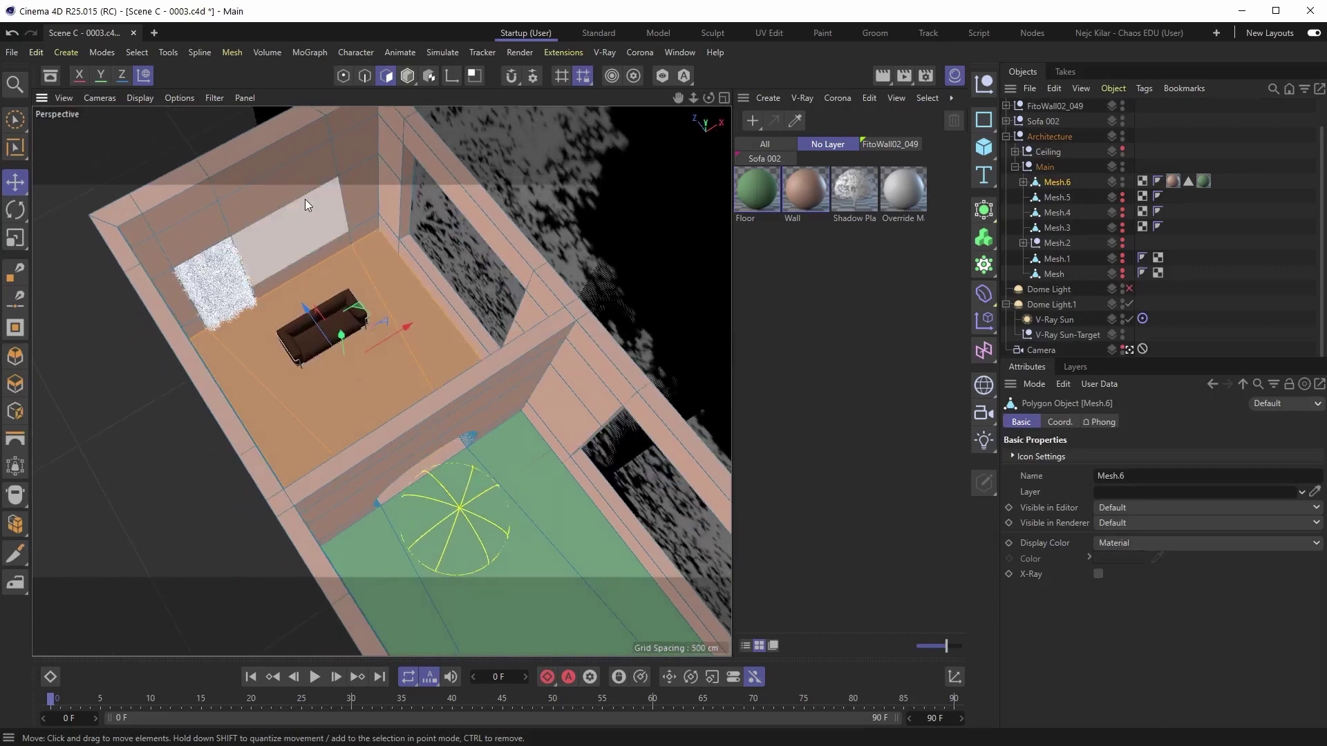
left_click(141, 53)
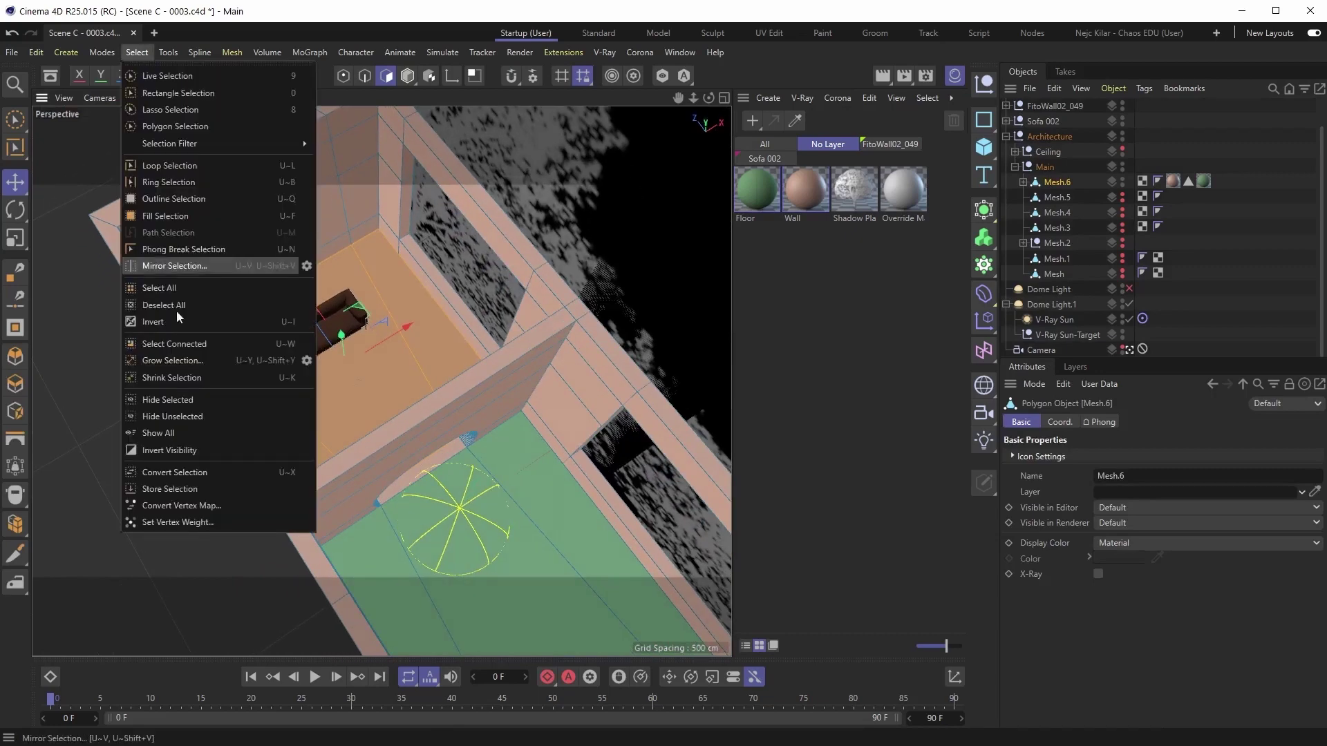
left_click(175, 490)
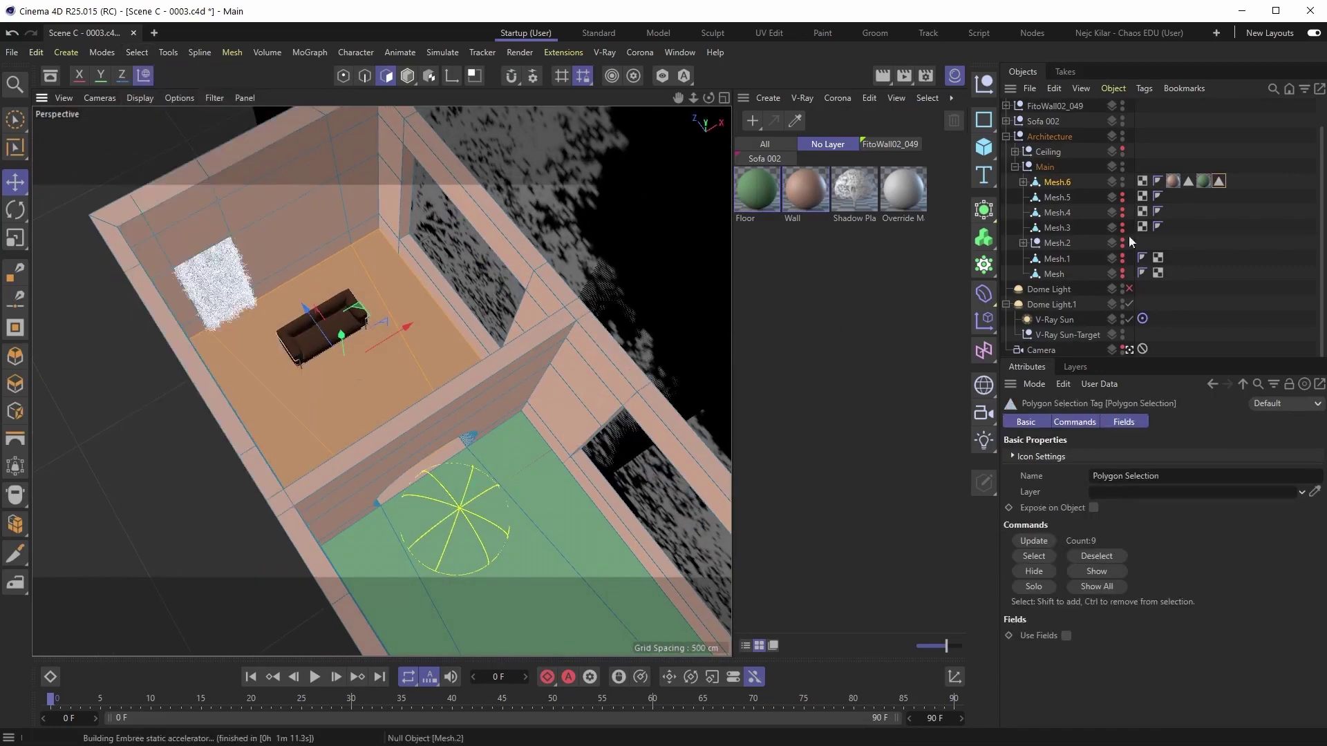
triple_click(1122, 472)
type("Floor B Selection")
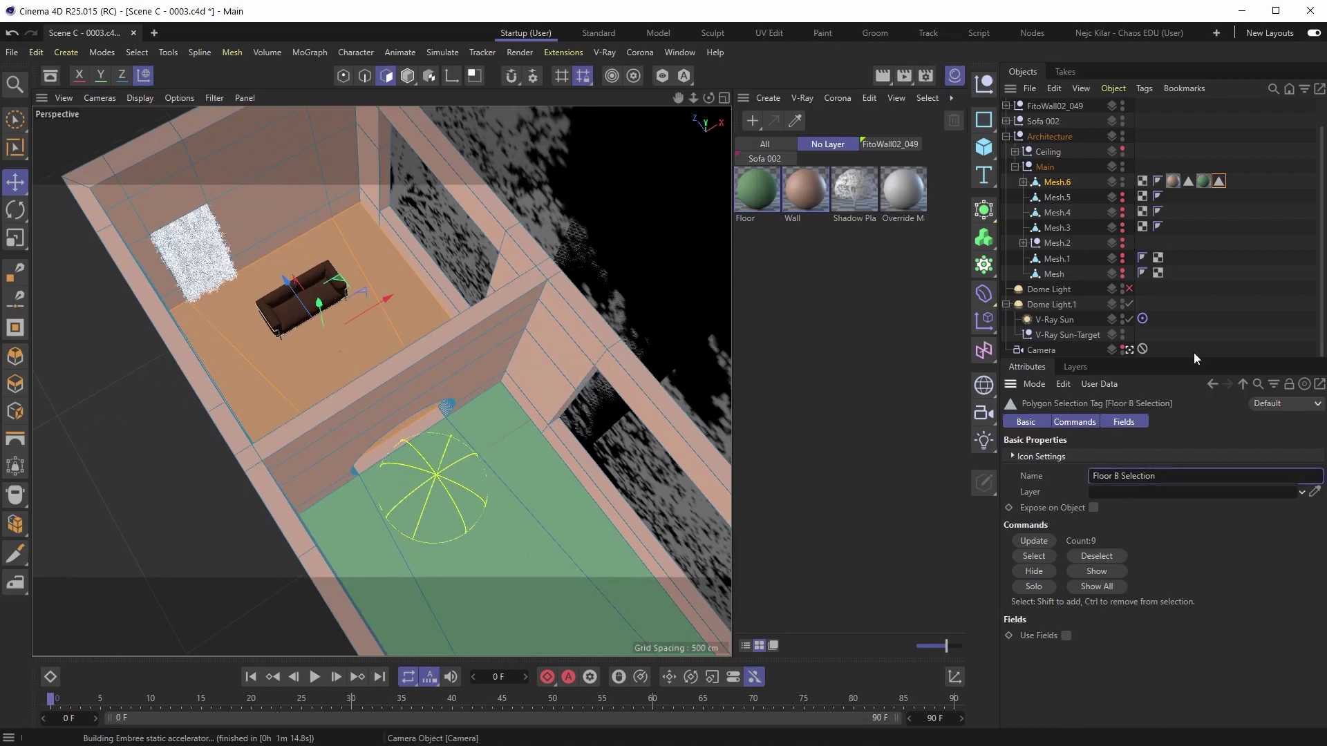
left_click(1190, 298)
- Create a V-Ray node material and name it "Floor B"
left_click_drag(425, 453, 366, 376, "alt")
left_click(801, 97)
left_click(937, 126)
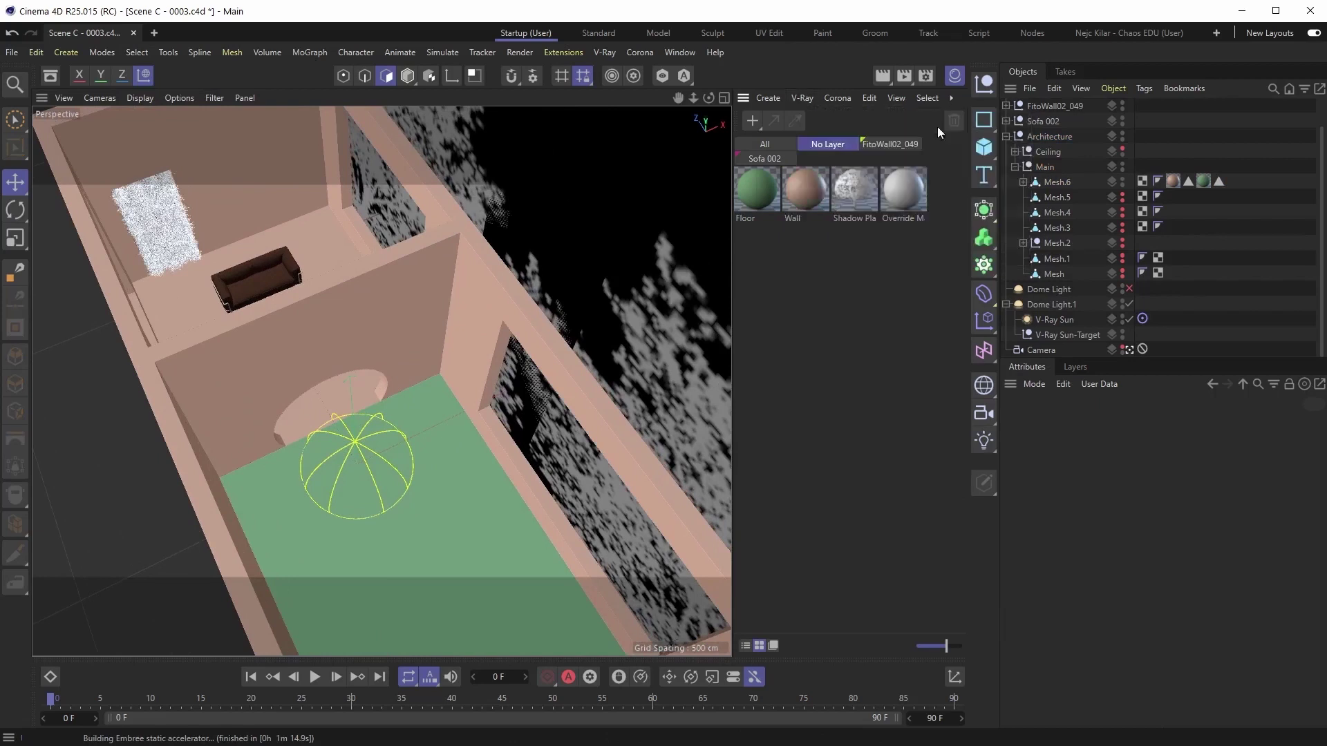
left_click_drag(1141, 555, 1054, 553)
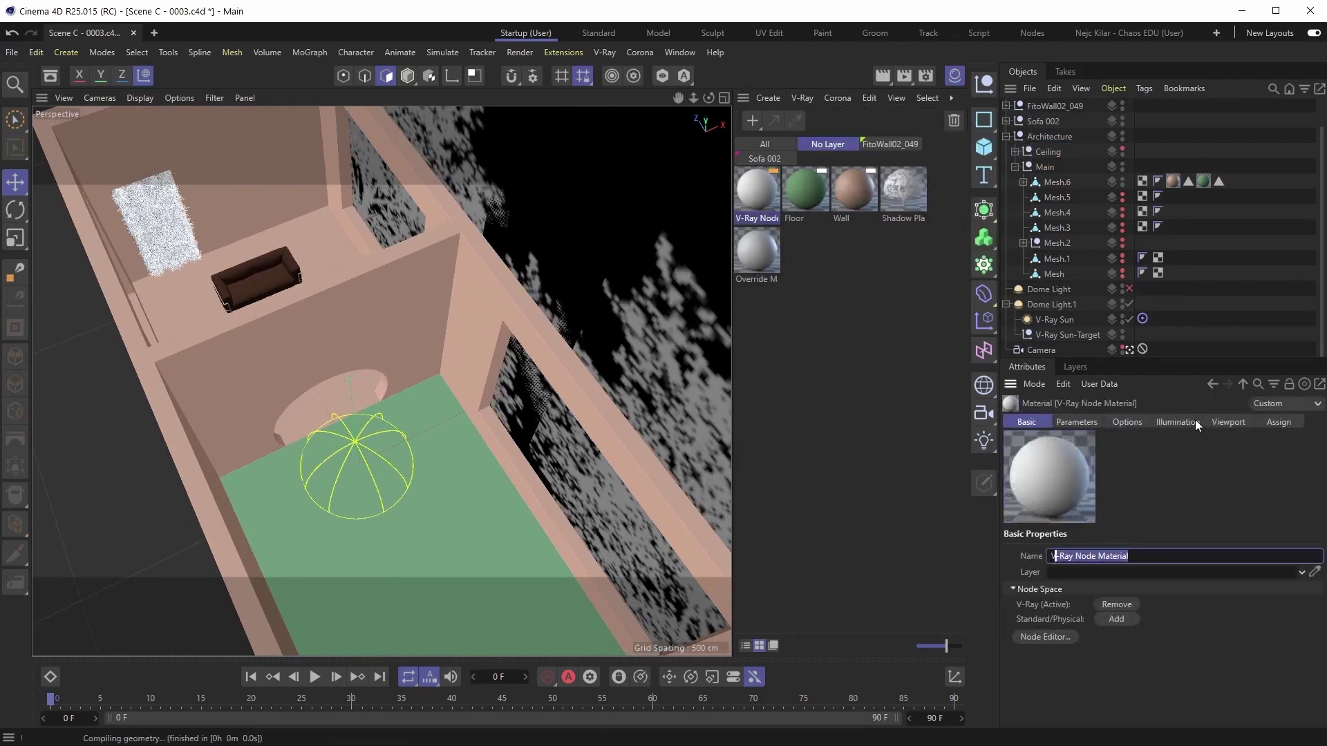
key("BackSpace")
key("BackSpace")
type("Floor B")
key("Return")
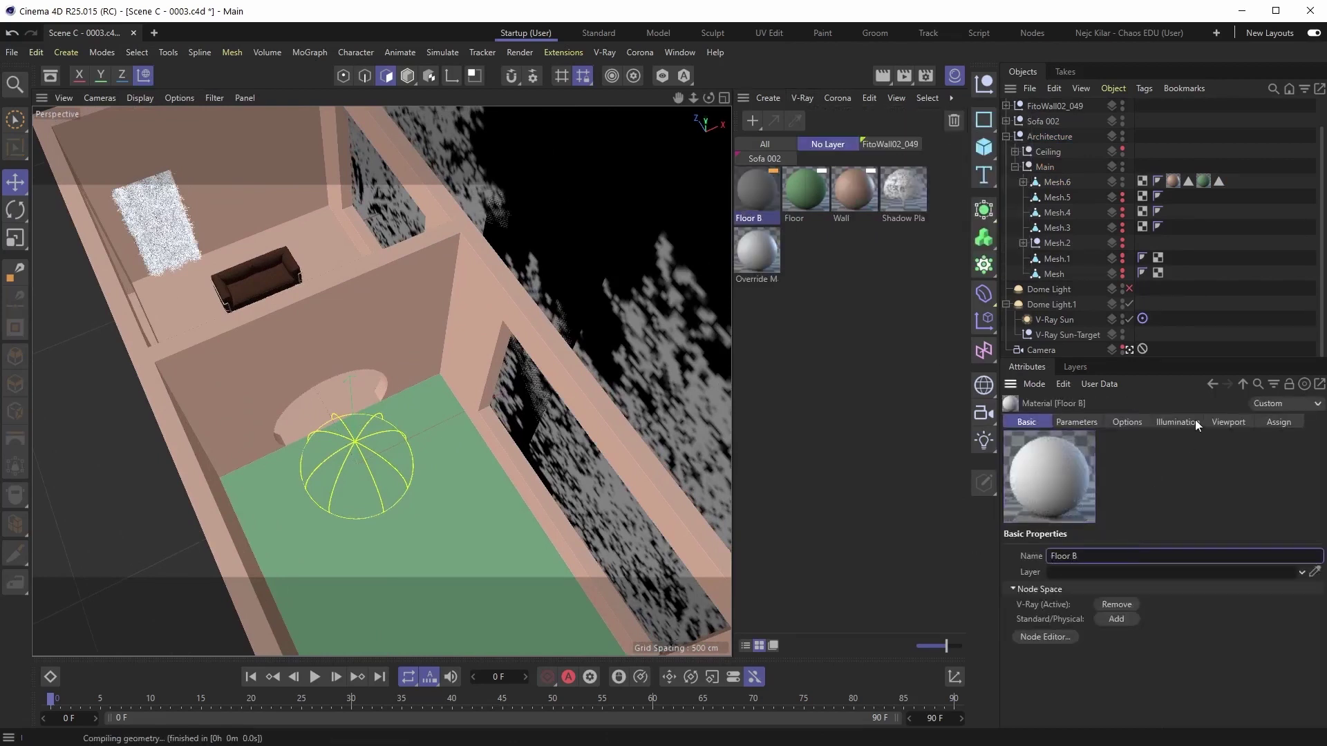
- Rename the green Floor material as "Floor A", and reselect the Floor B material
left_click(801, 200)
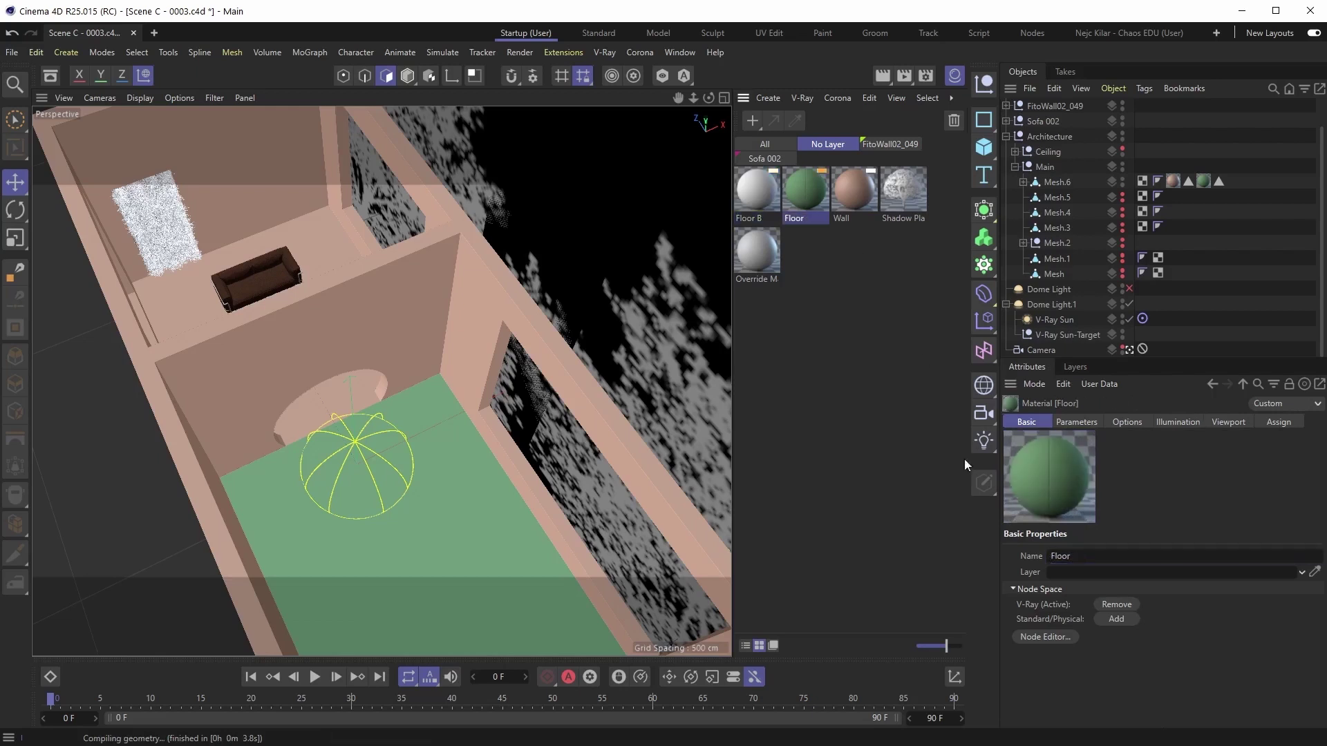
left_click(1114, 554)
type("A")
key("Return")
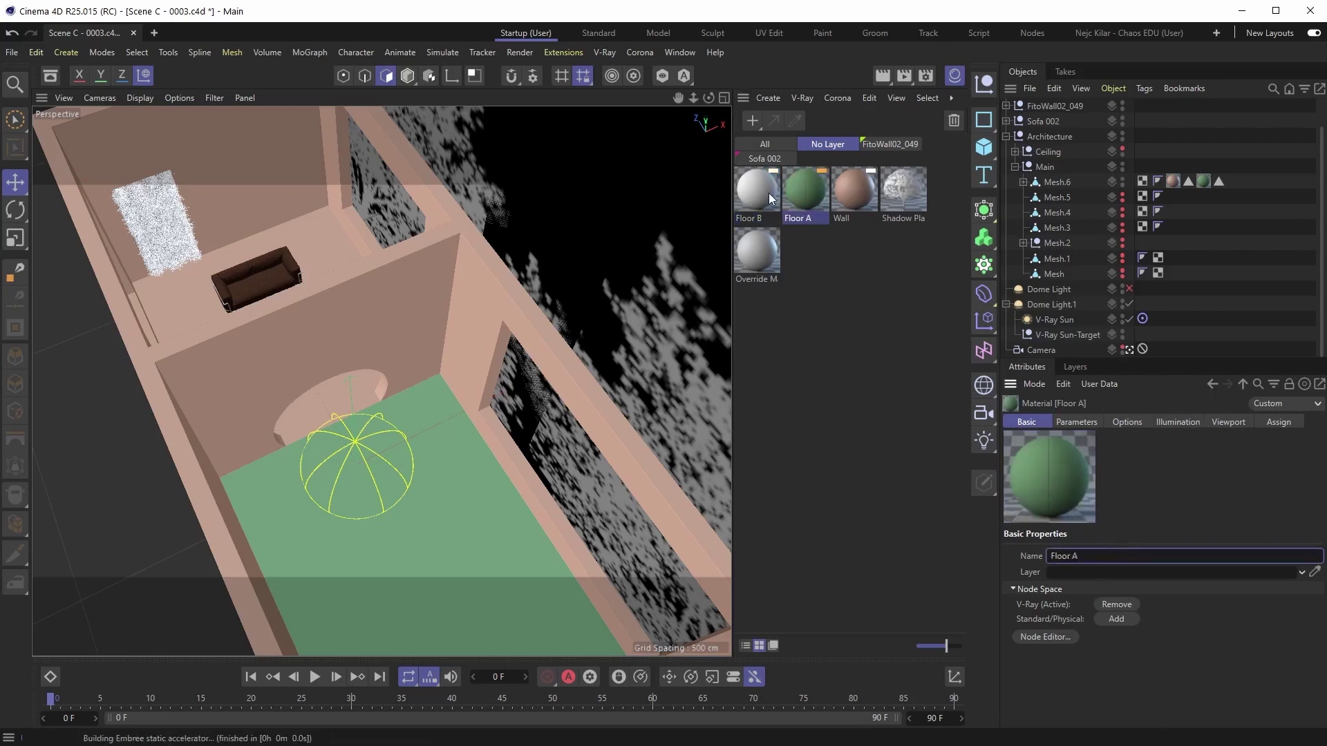
left_click(769, 193)
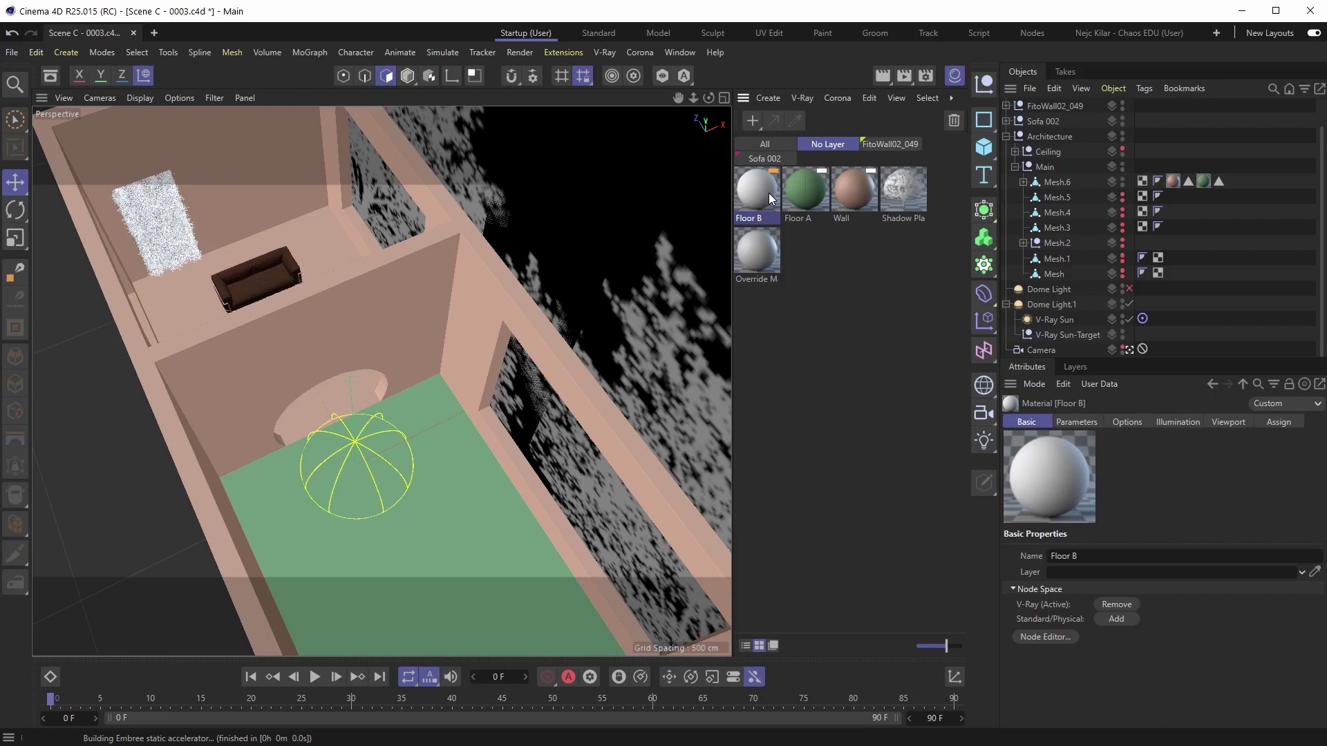
- Assign the Floor B material to Mesh.6 and restrict its tag to the "Floor B Selection" polygons
mouse_move(753, 195)
left_mouse_down()
mouse_move(1126, 196)
mouse_move(1061, 187)
left_mouse_up()
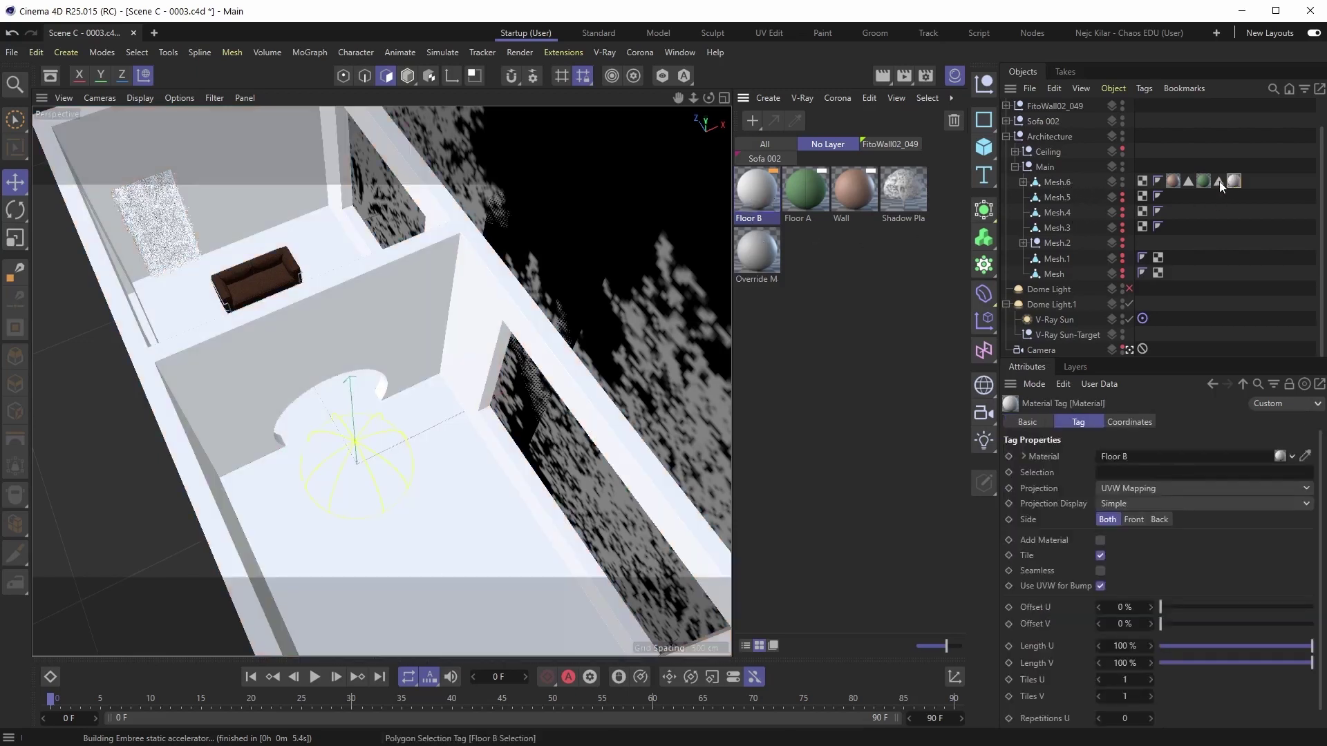
mouse_move(1219, 181)
left_mouse_down()
mouse_move(1155, 415)
mouse_move(1114, 475)
left_mouse_up()
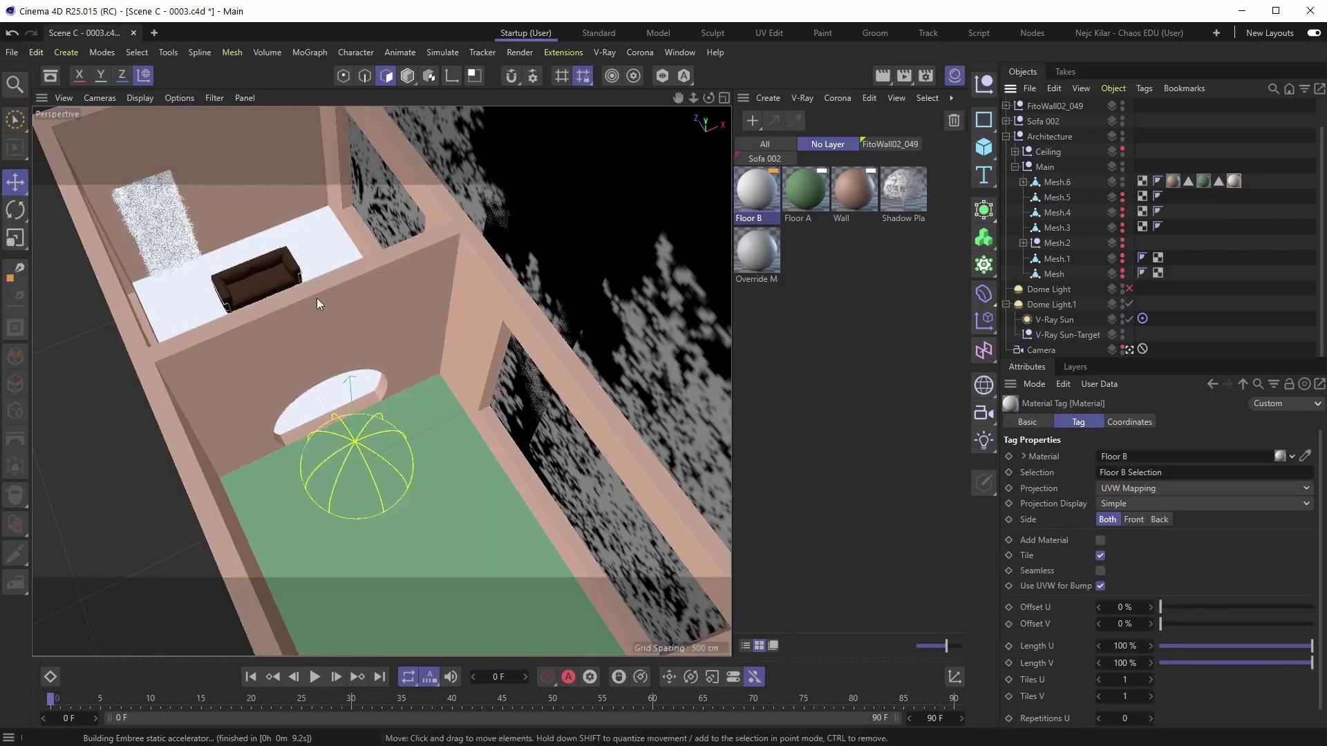
left_click_drag(316, 298, 355, 408, "alt")
scroll(355, 407, "up", 5)
left_click_drag(215, 525, 565, 266, "alt")
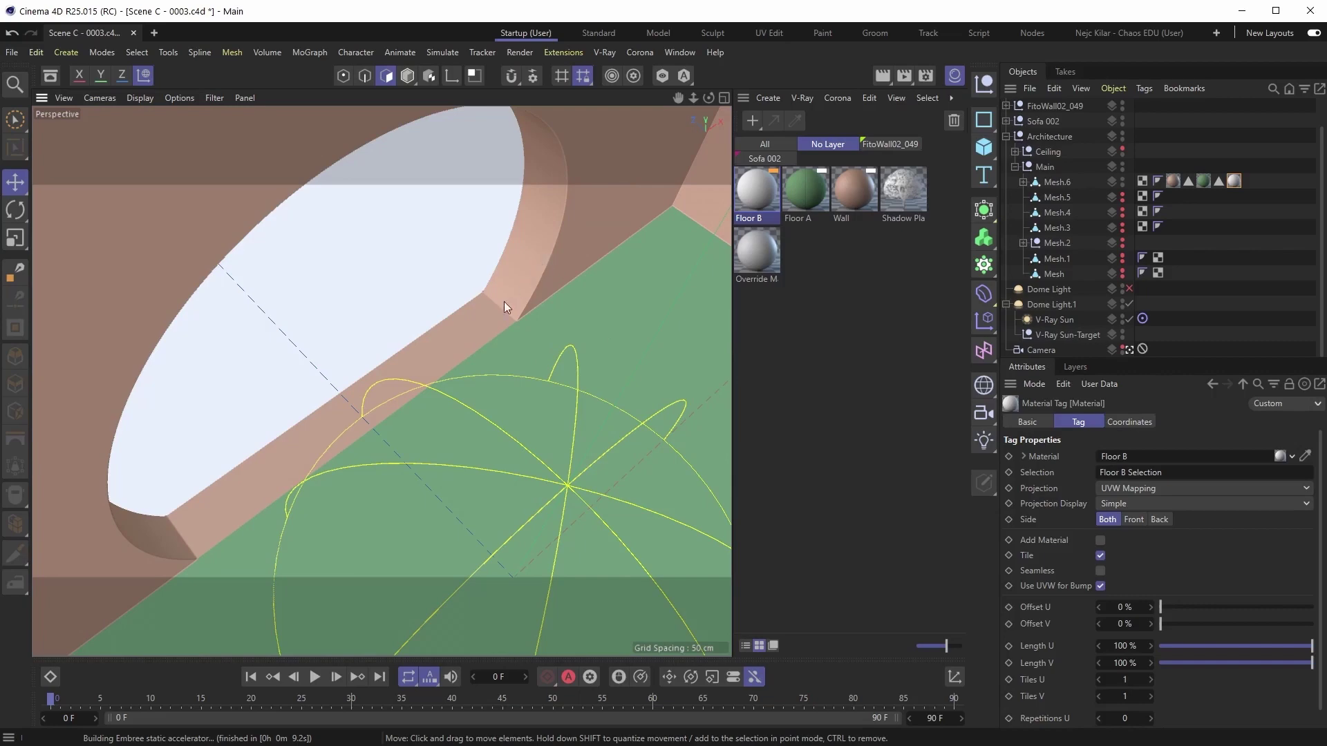
left_click_drag(504, 301, 413, 321, "alt")
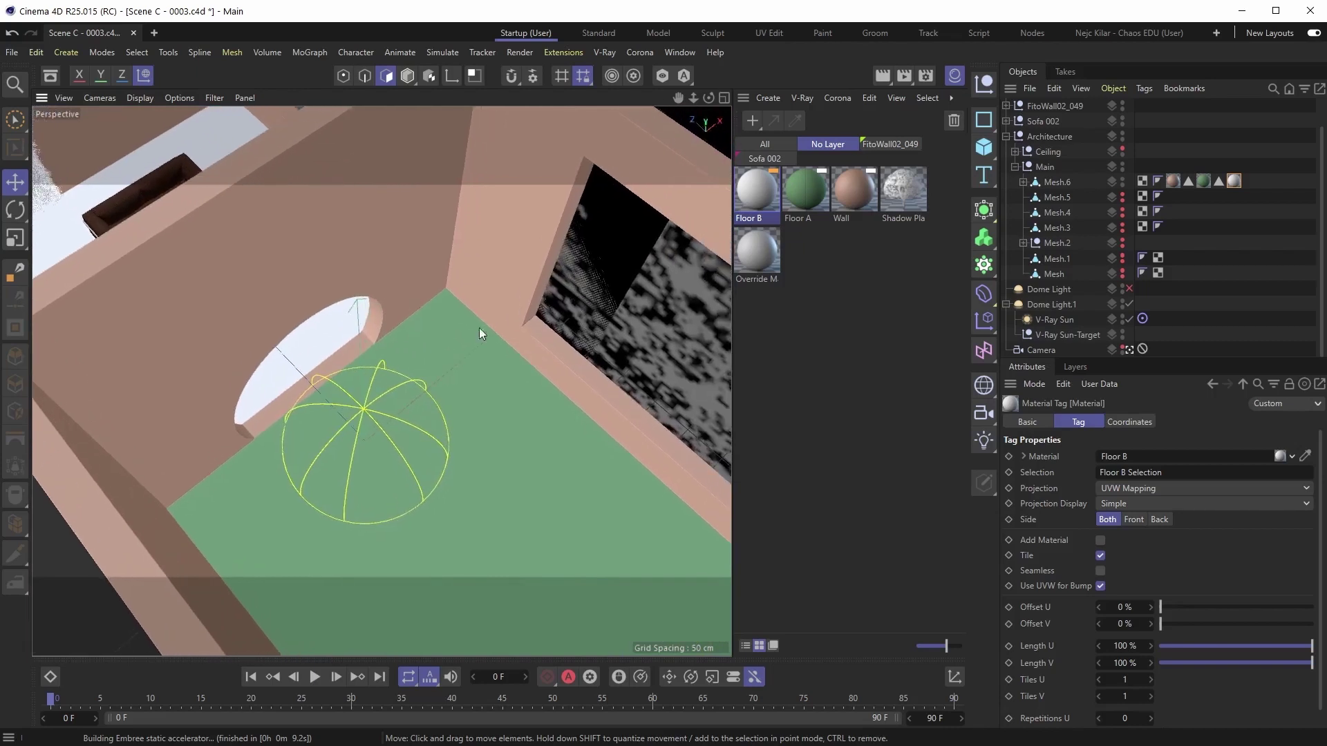
left_click(1197, 204)
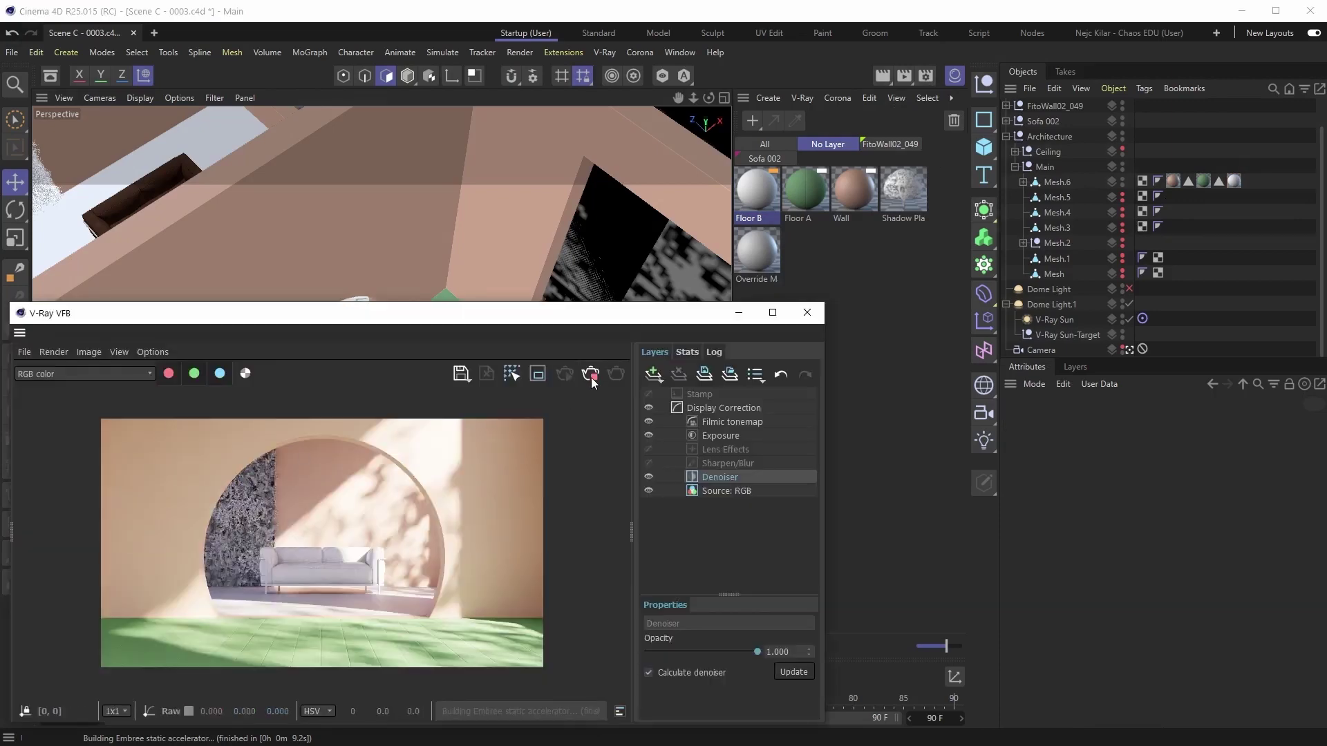
- Add Floor B to the excluded materials of the render settings' Material Override, and restart the interactive render
left_click(926, 75)
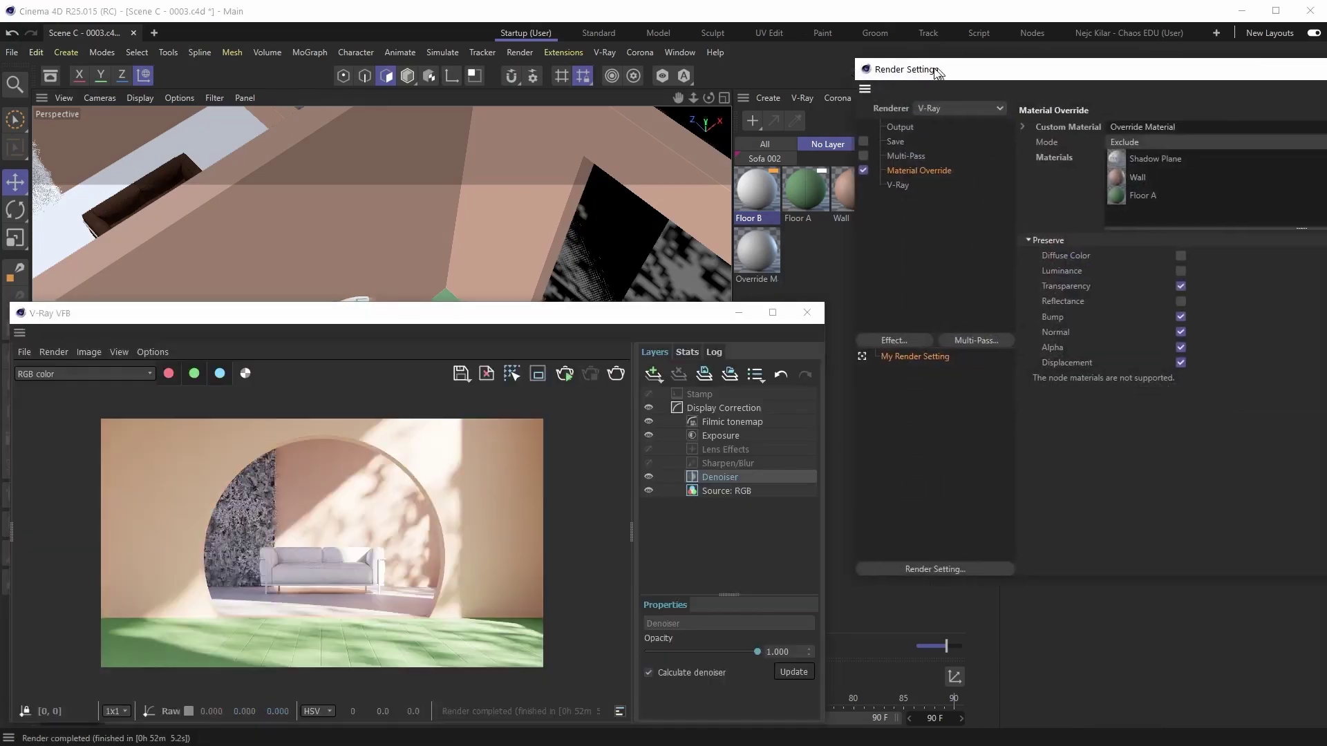
left_click_drag(1018, 68, 146, 83)
left_click_drag(750, 192, 323, 230)
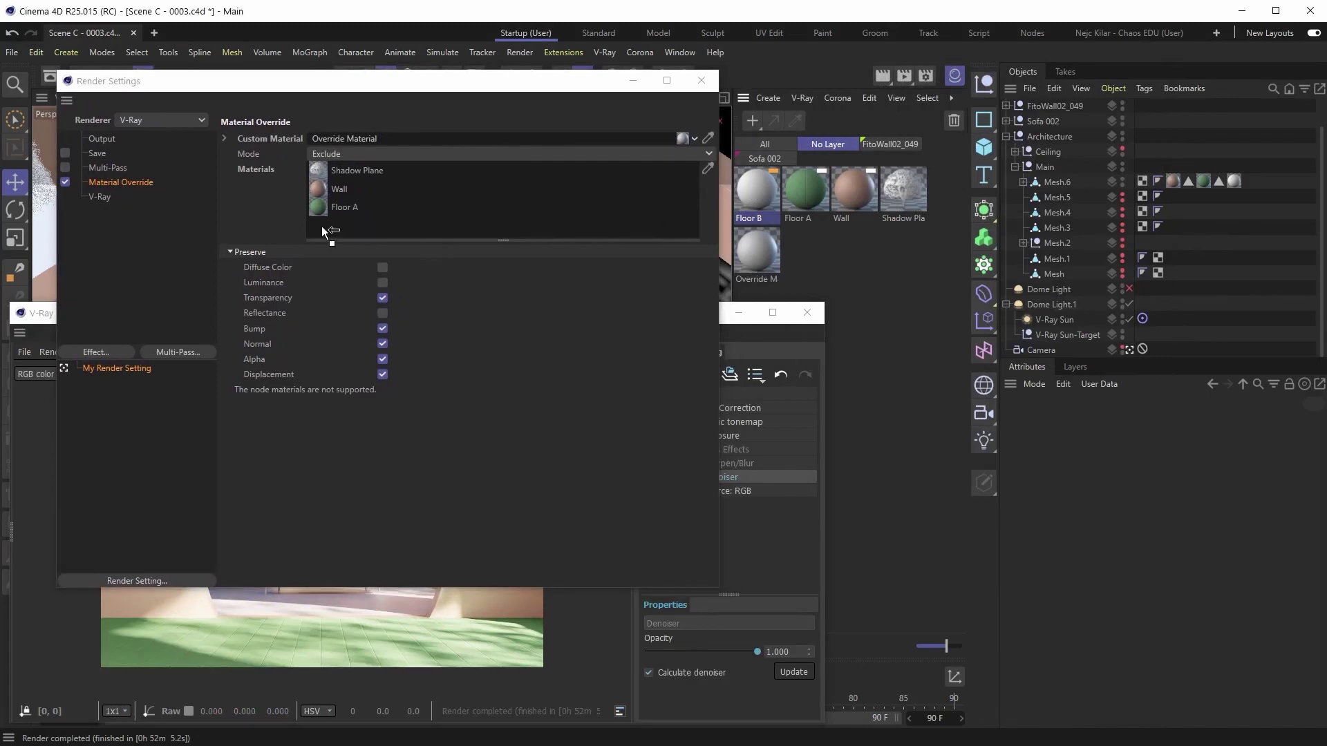
left_click(702, 88)
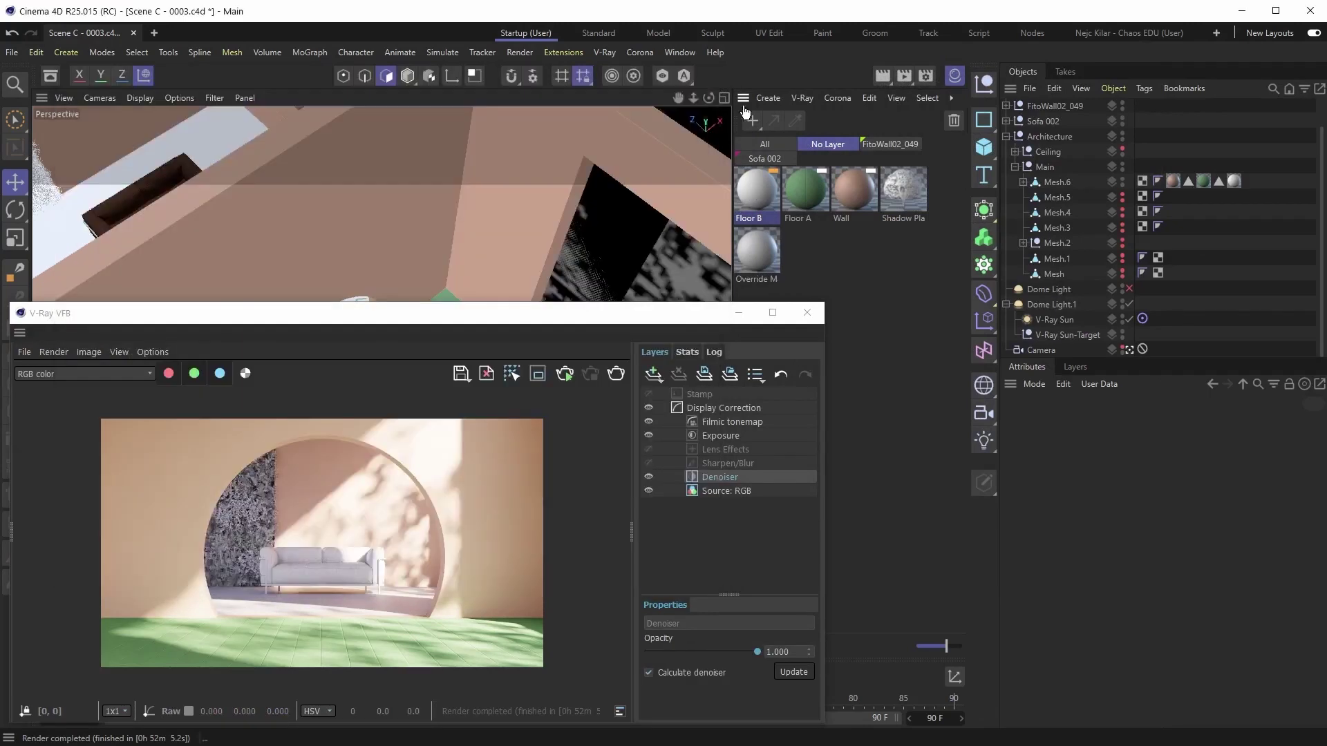
left_click(564, 377)
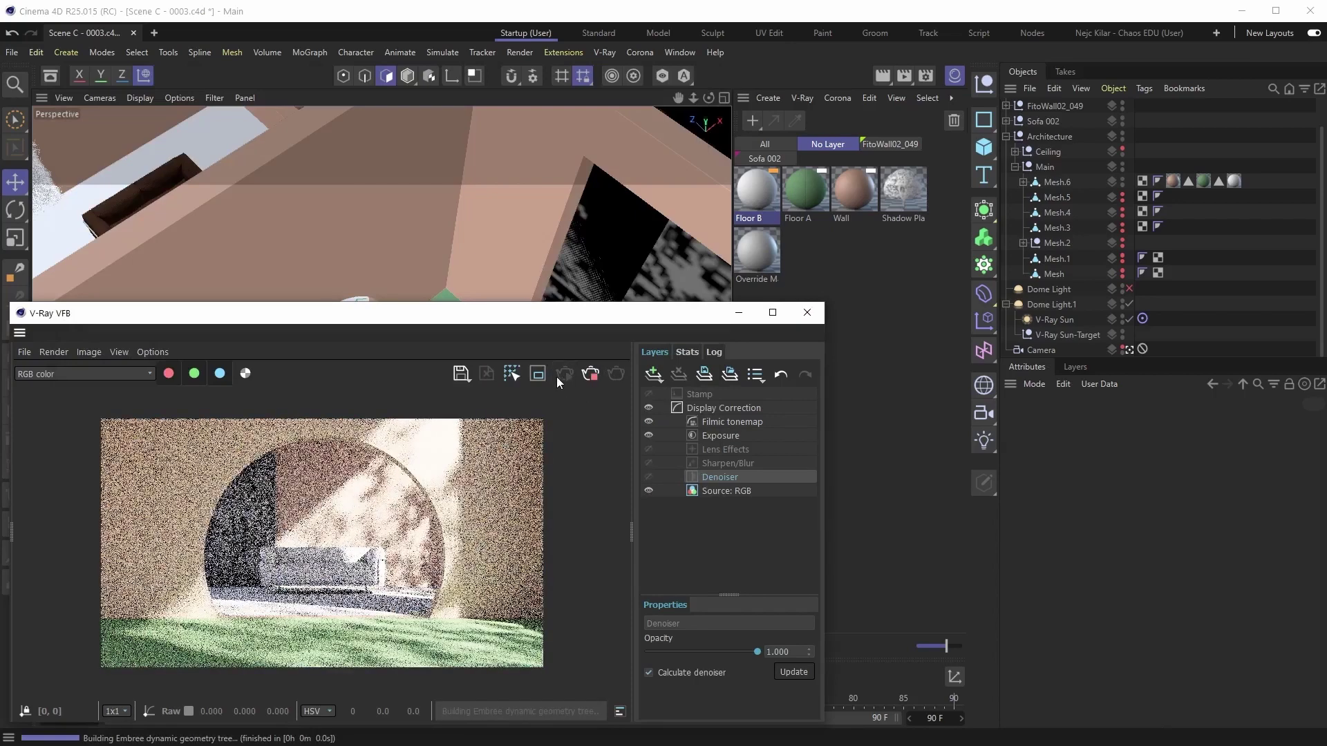
- Open the Floor B material's node graph and bring the sofa area of the render into close view
left_click(755, 200)
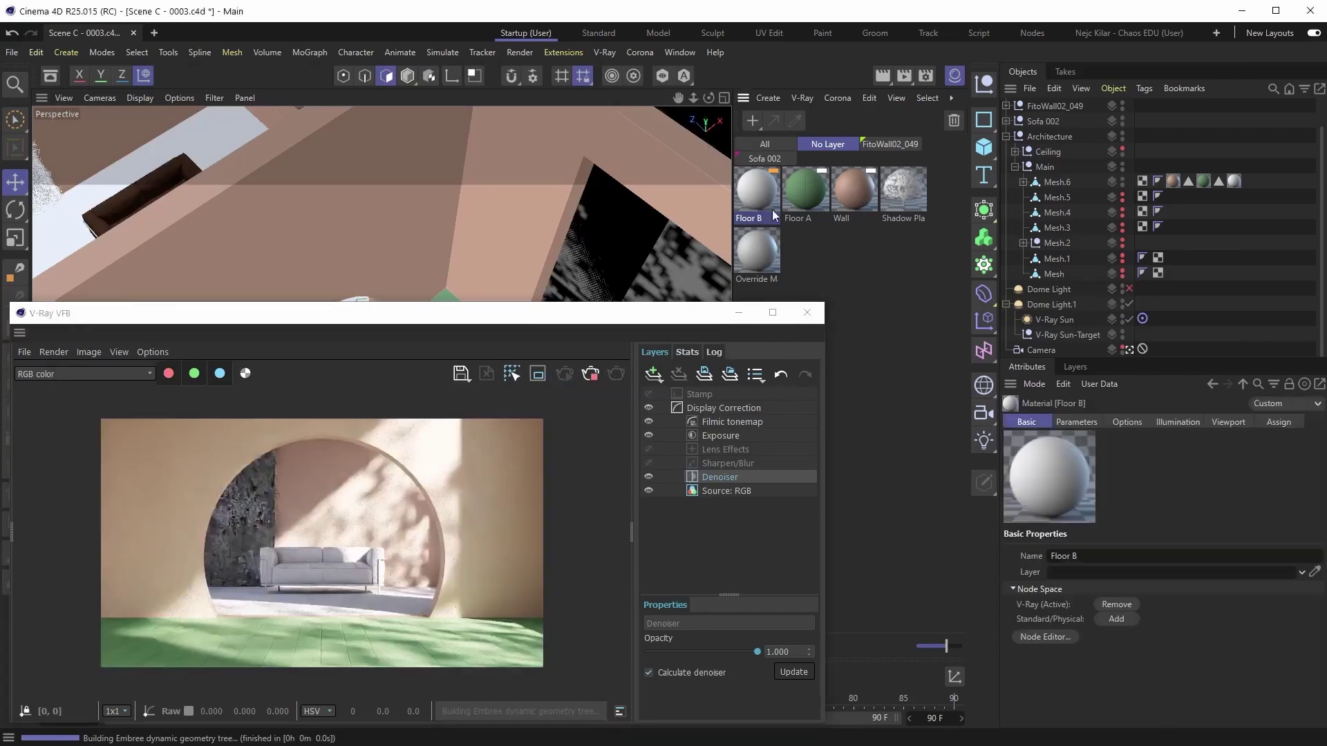
left_click(1044, 636)
left_click_drag(788, 110, 799, 122)
key("Delete")
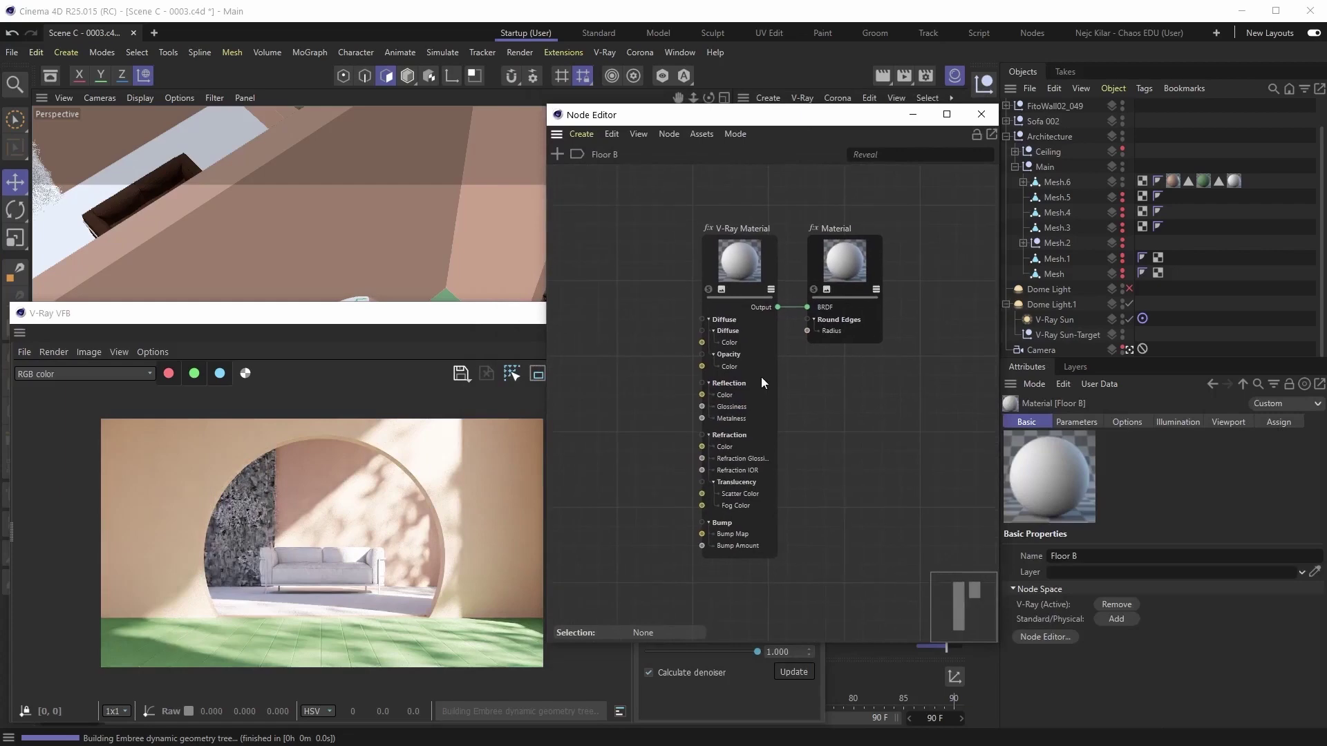
scroll(337, 593, "up", 2)
left_click(337, 593)
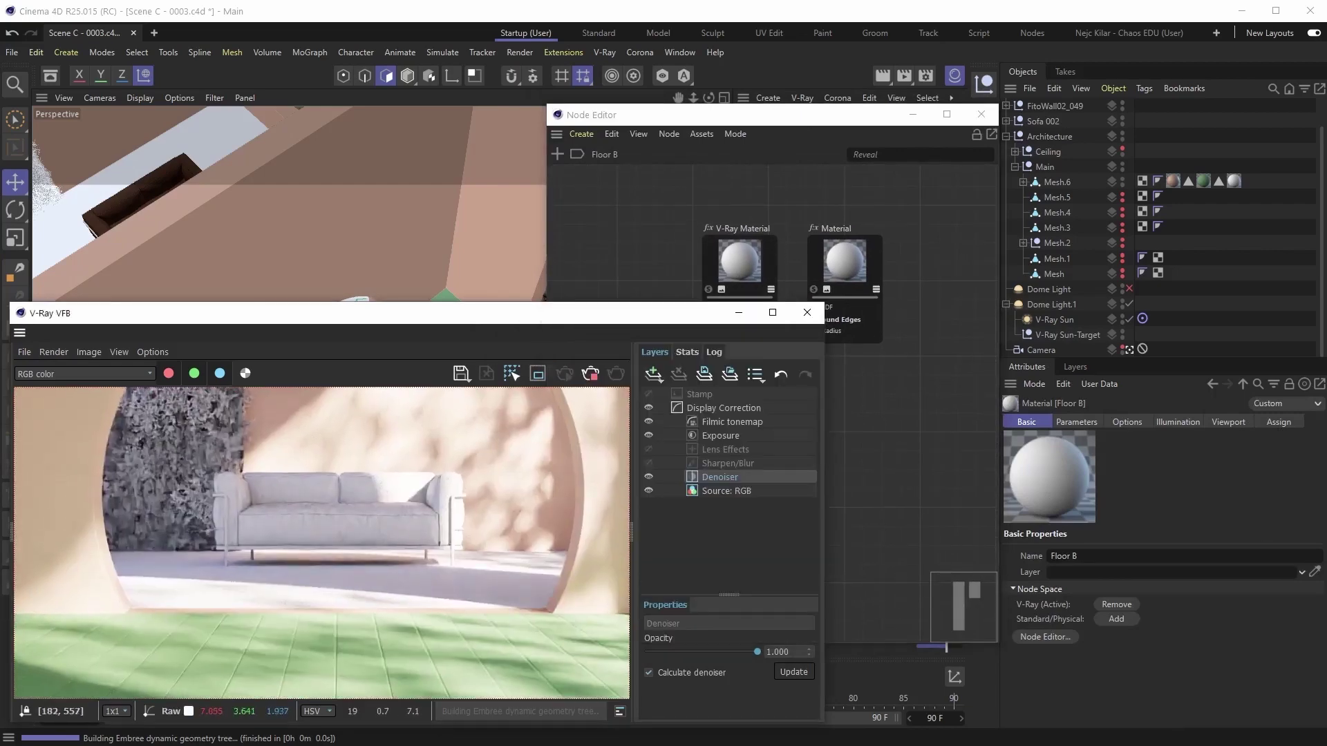
- Bring TerrazzoVenetianHonedWarmWhite001_COL_8K.jpg from the Tex folder into the Floor B node graph as a Bitmap node
key("alt+Tab")
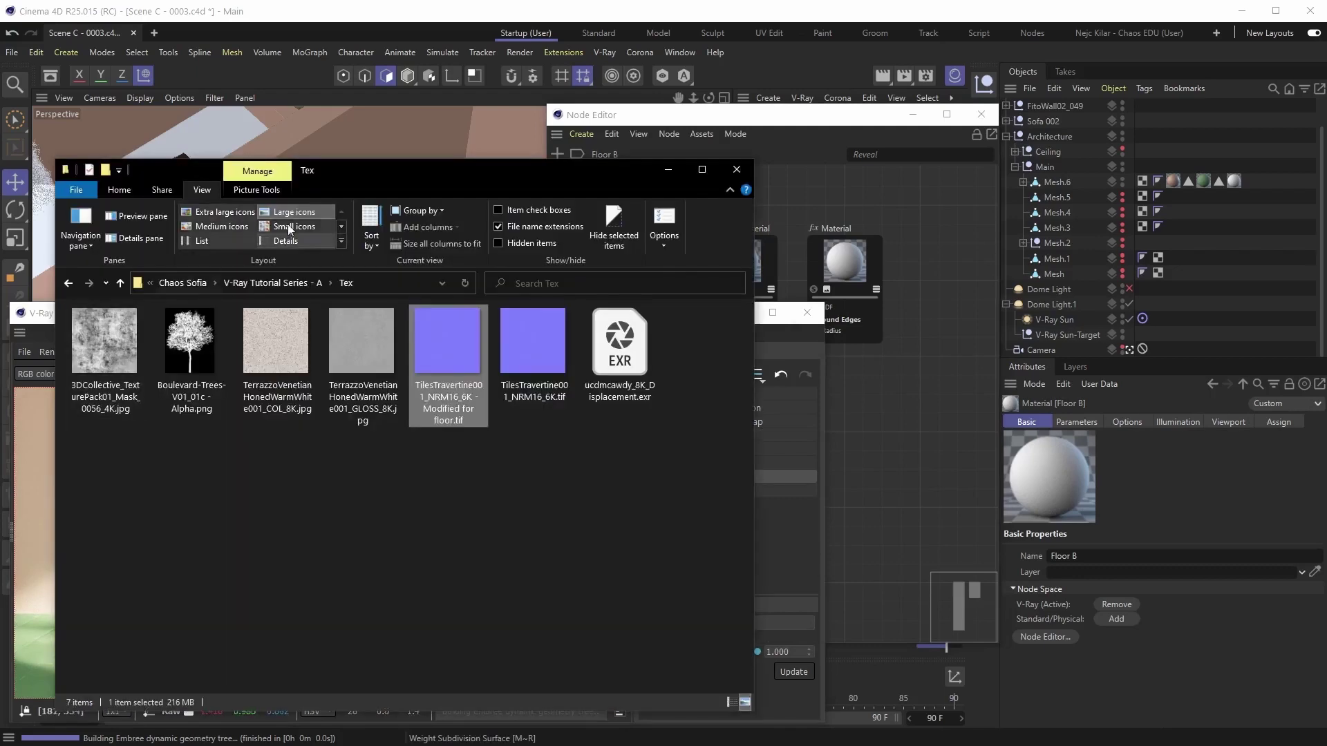
left_click_drag(367, 170, 321, 169)
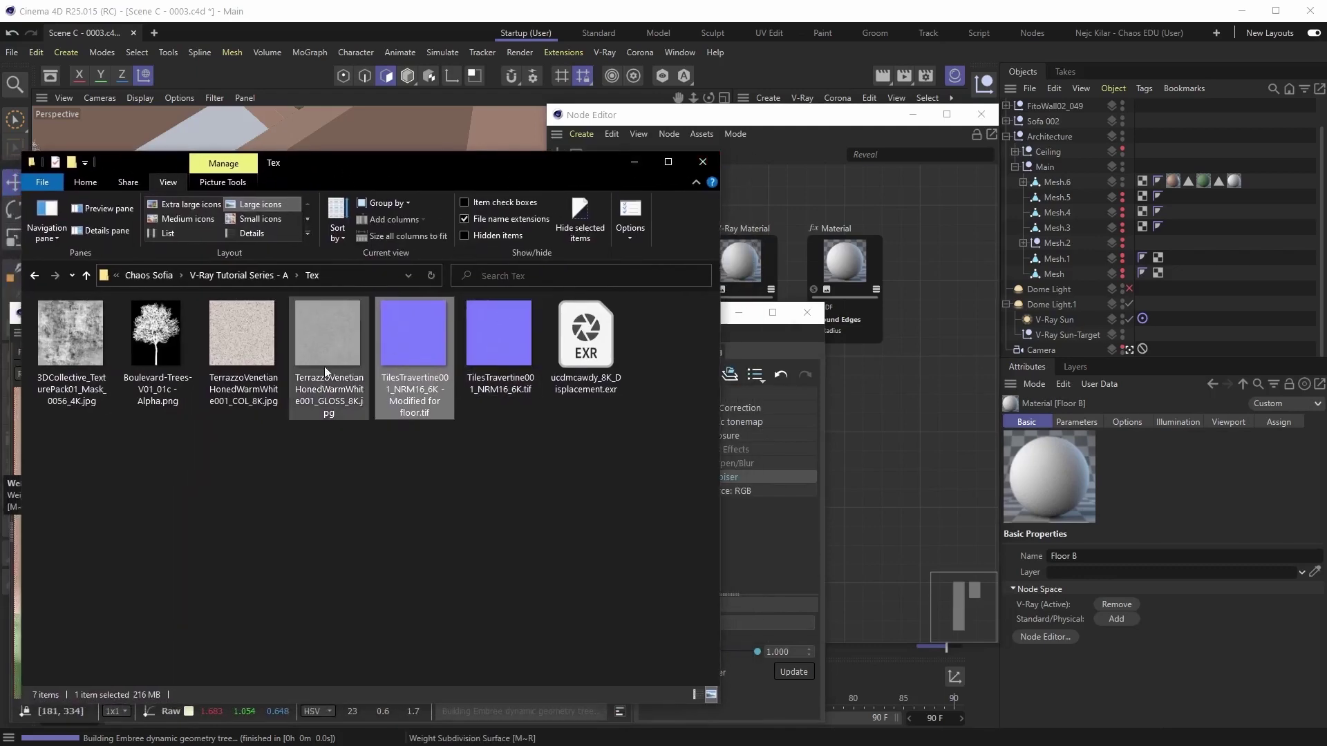
left_click(254, 454)
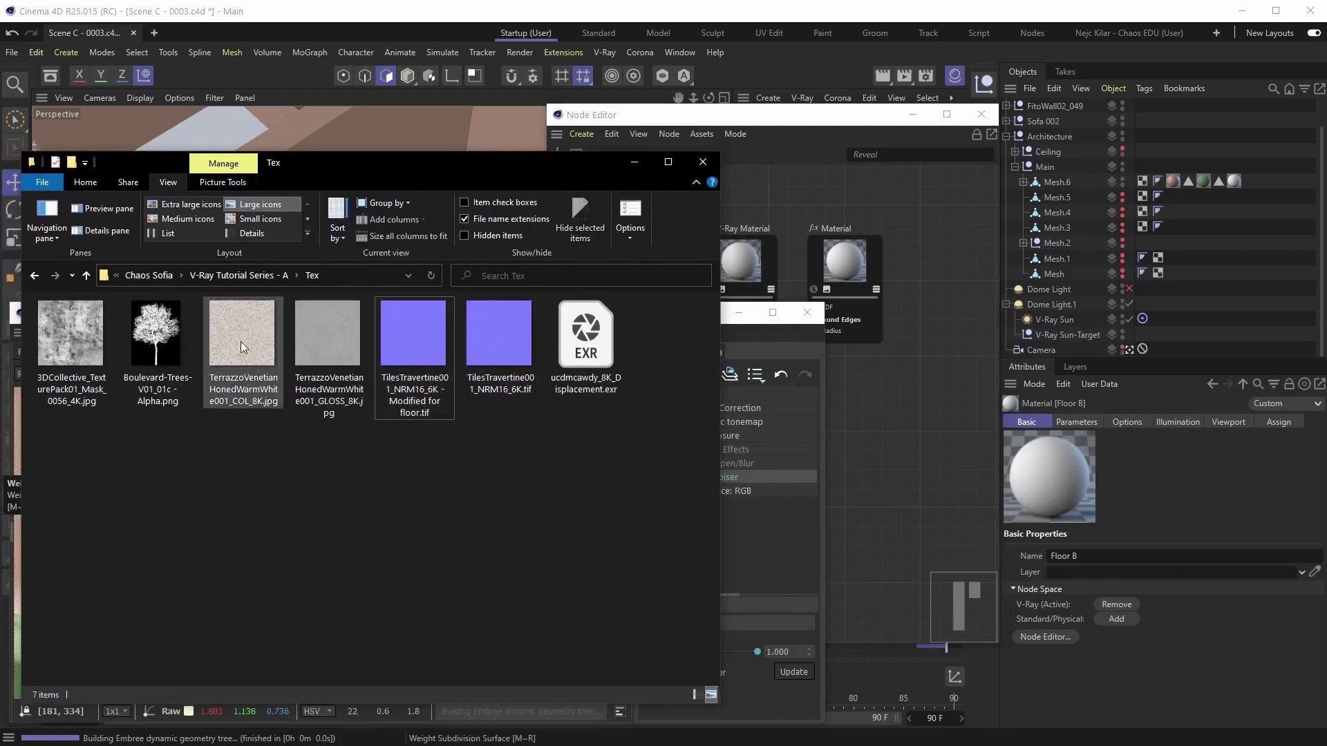
mouse_move(238, 384)
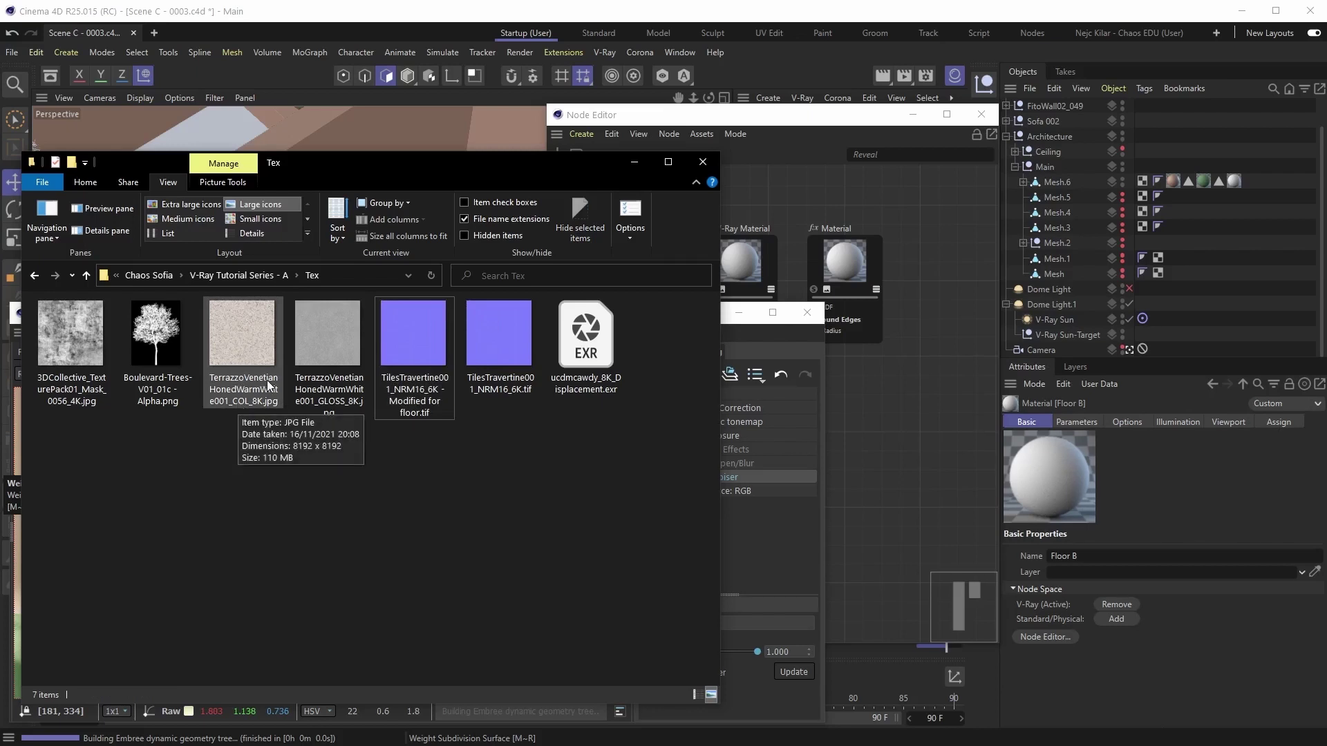
left_click_drag(238, 336, 790, 205)
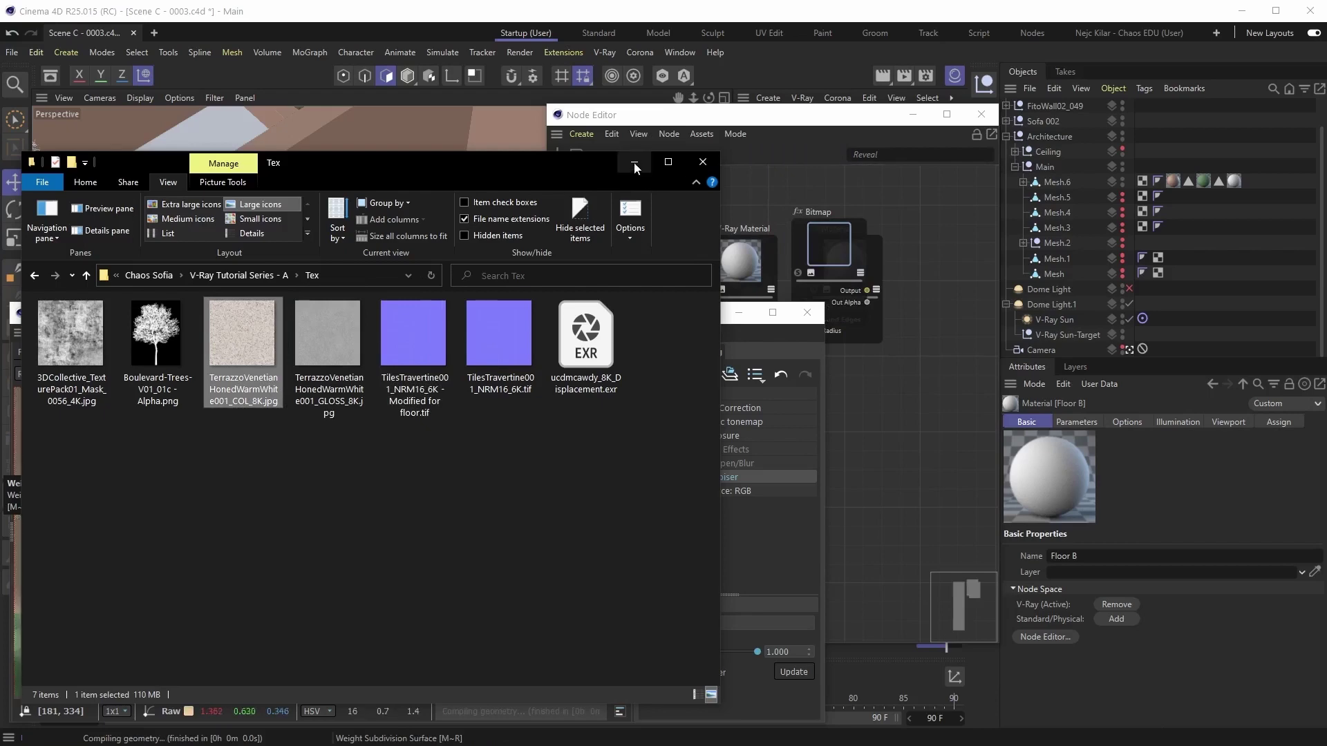
left_click(636, 163)
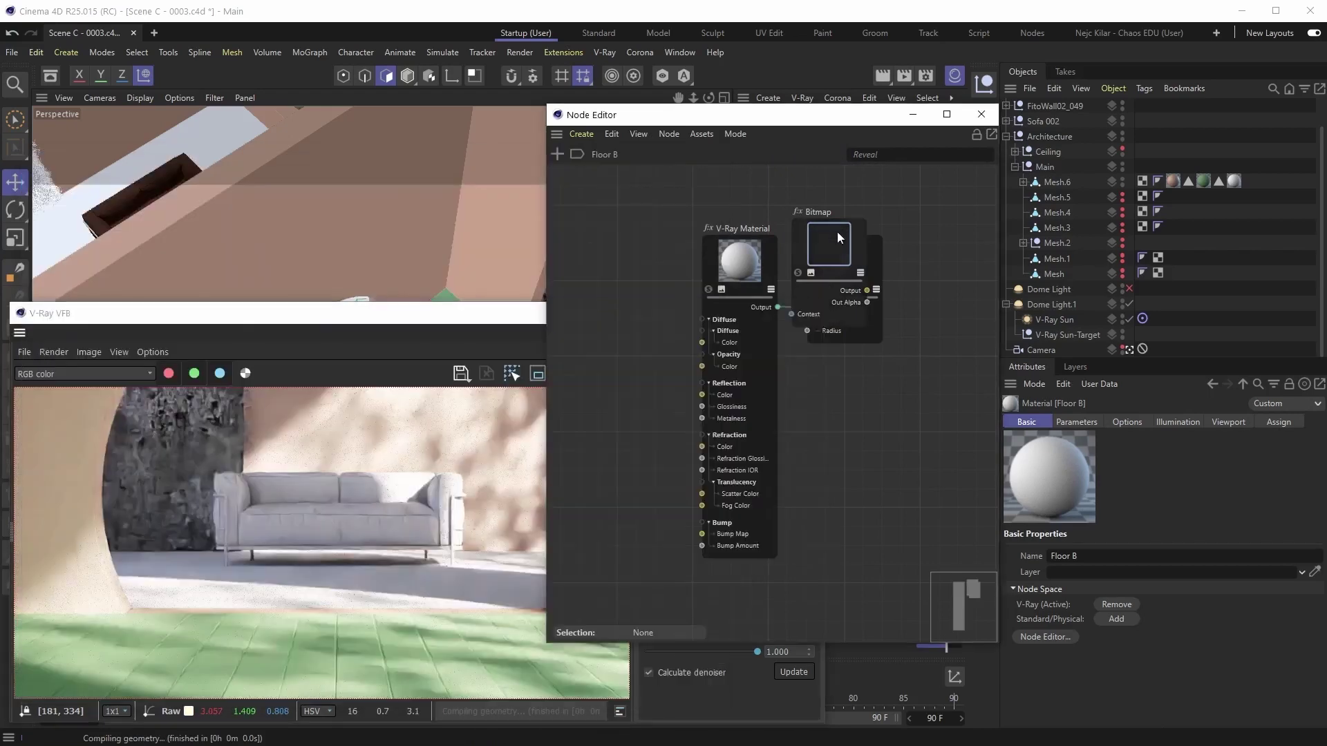
- Place the terrazzo Bitmap node before the V-Ray Material and connect its Output to the Diffuse Color
left_click_drag(836, 231, 628, 264)
middle_click_drag(644, 301, 706, 287)
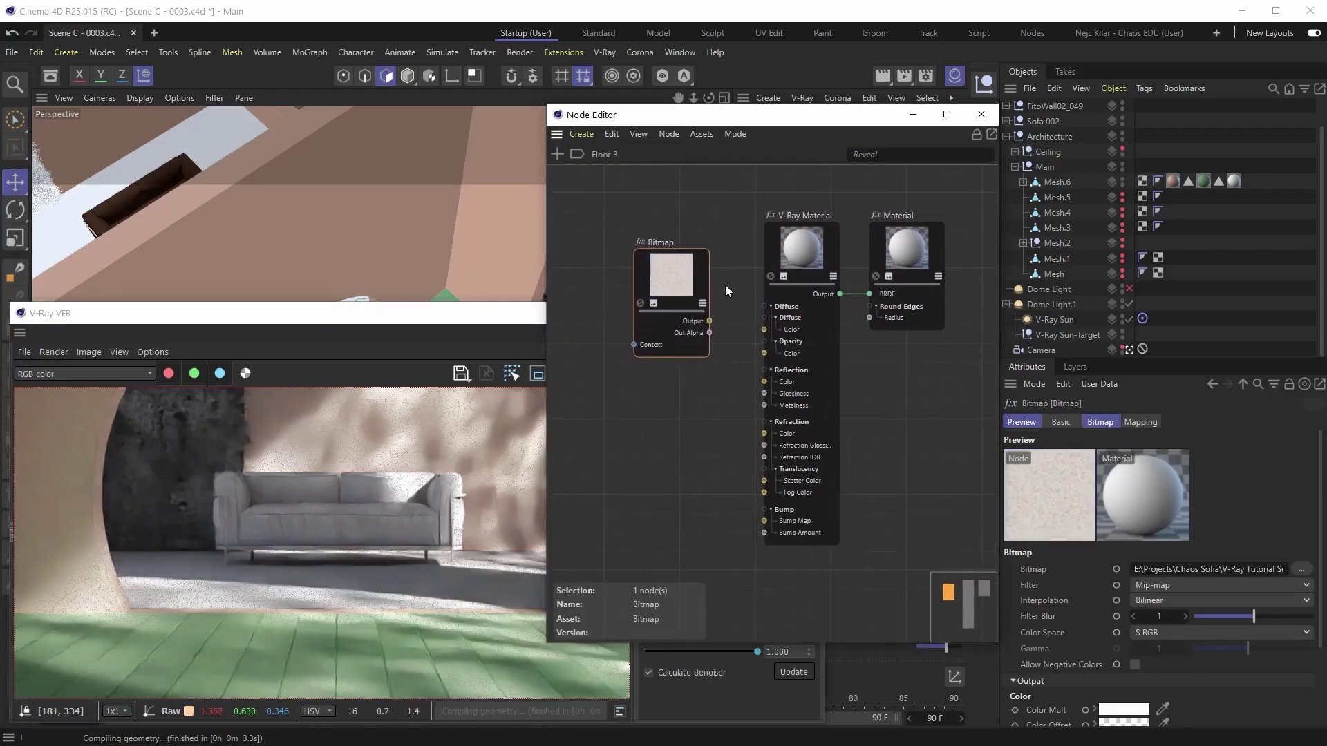
left_click_drag(688, 288, 765, 330)
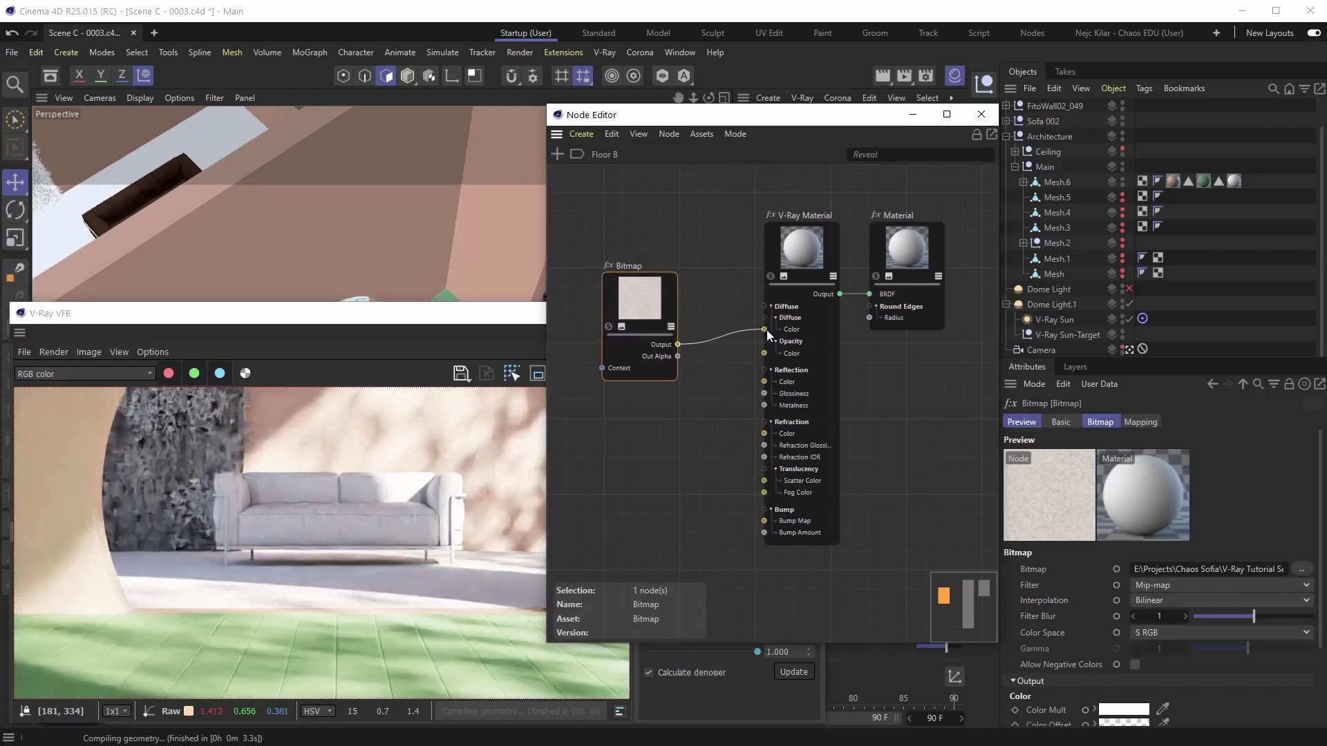
left_click(793, 253)
left_click(1109, 422)
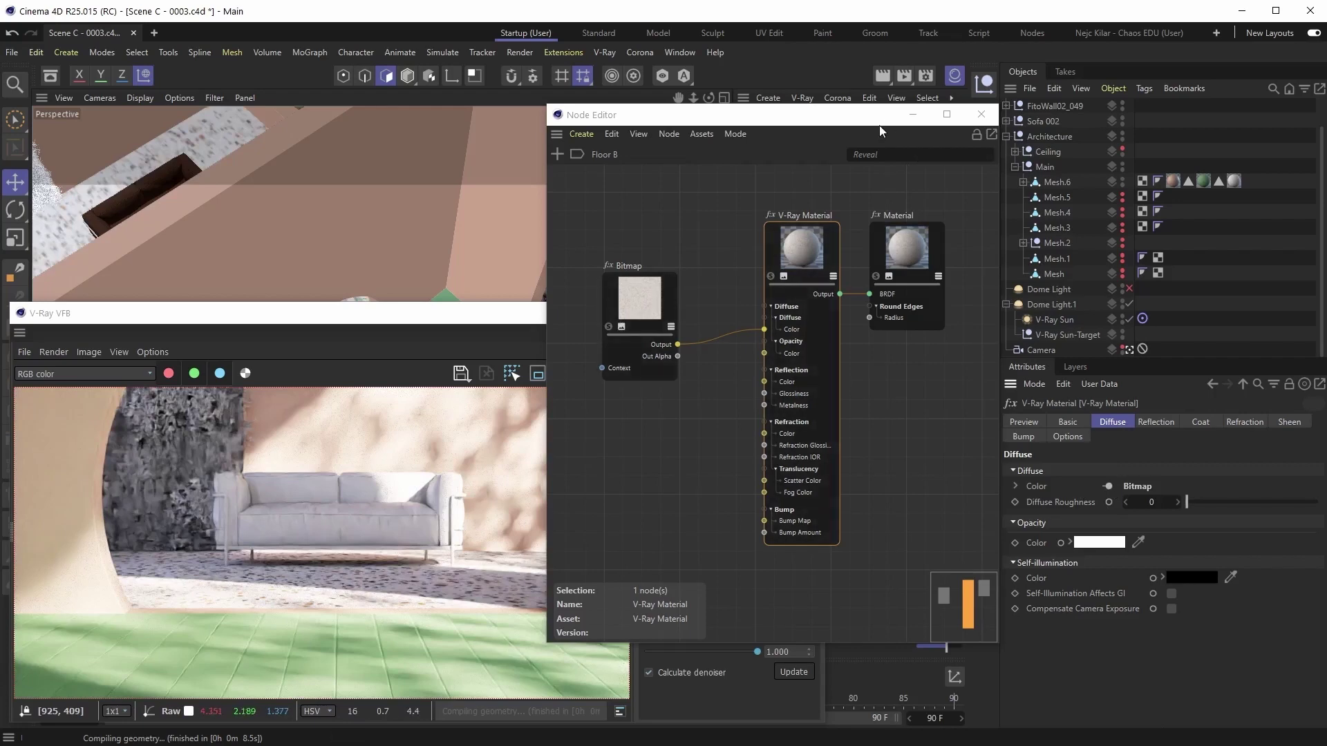
- Set the Floor B tag on Mesh.6 to Cubic projection with Length U and Length V at 50 %
left_click(1235, 181)
left_click(1119, 487)
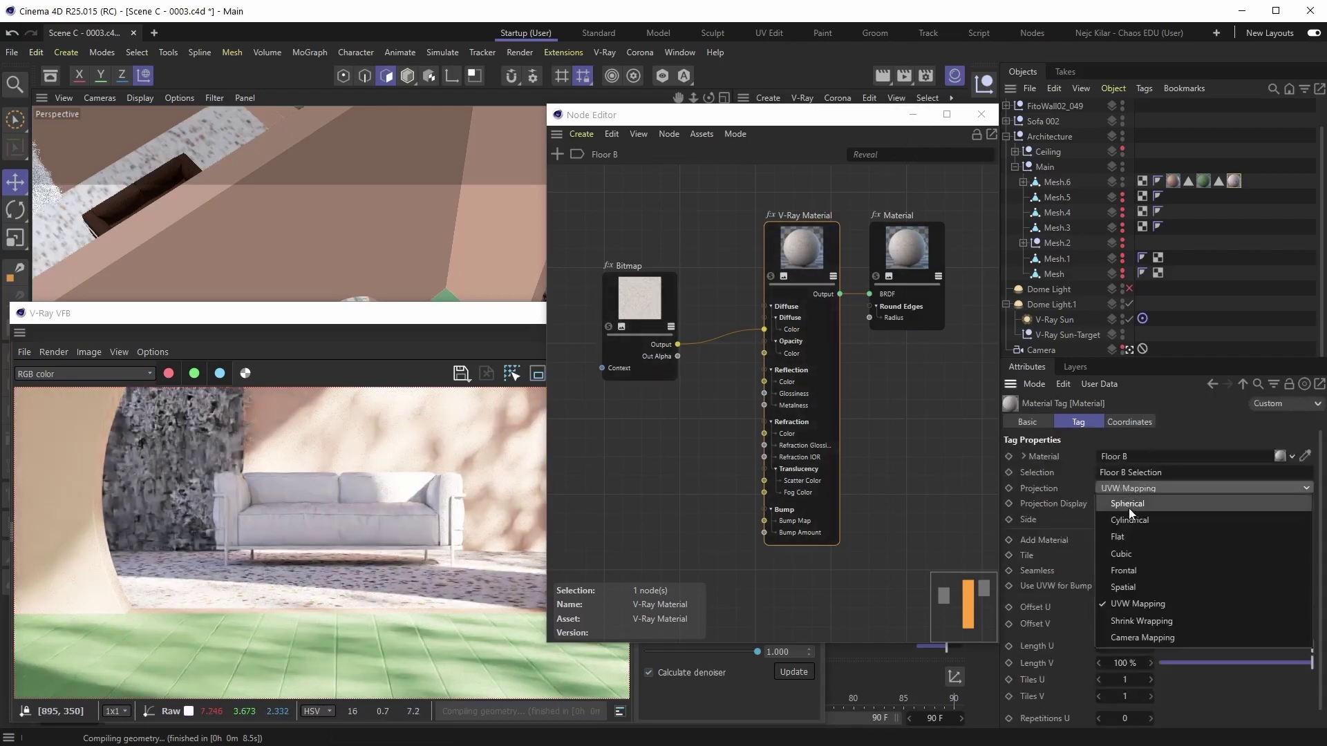
left_click(1117, 556)
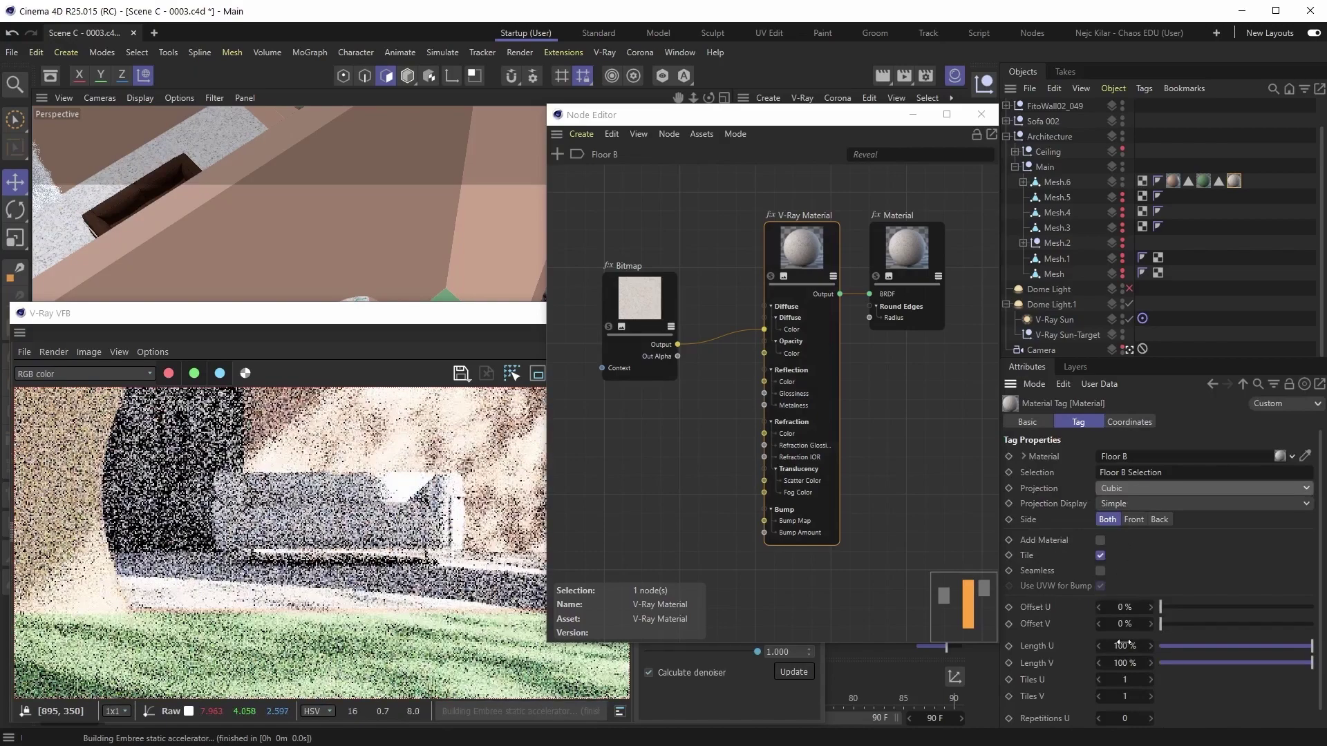
double_click(1123, 644)
type("50")
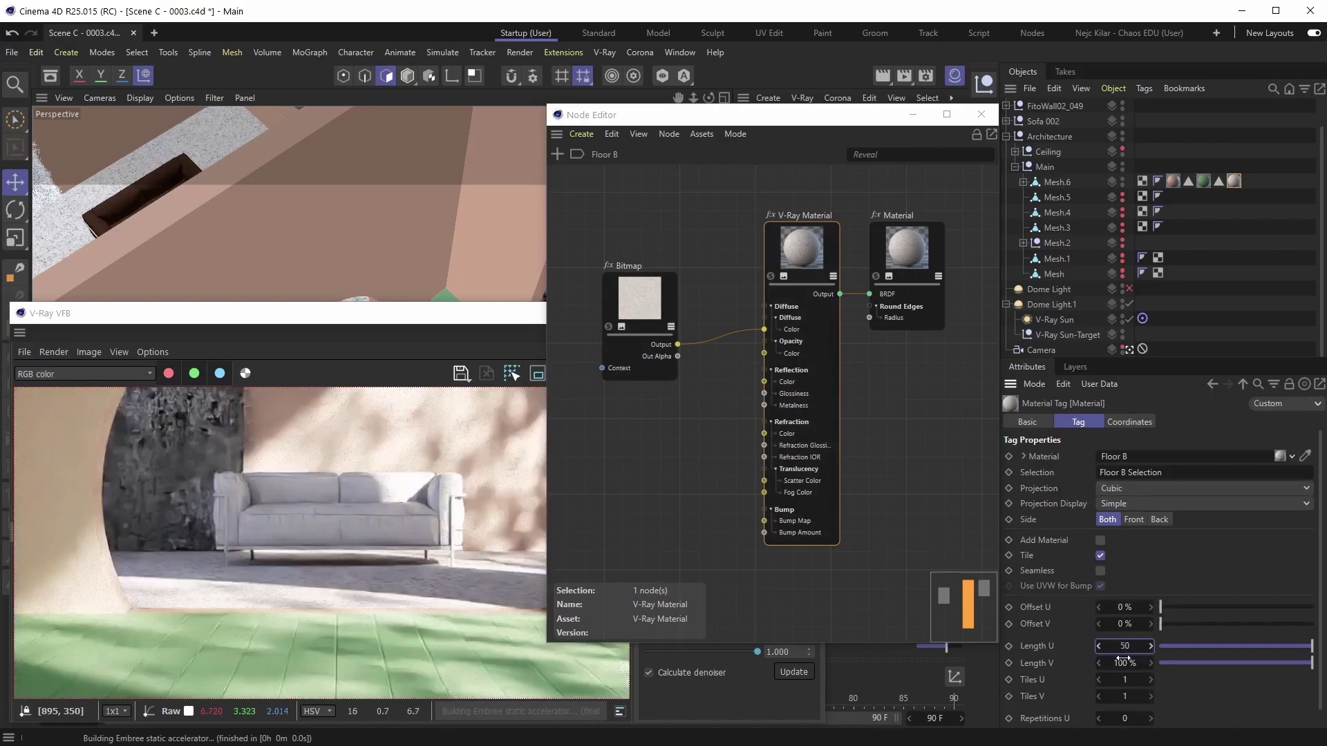
double_click(1127, 663)
type("50")
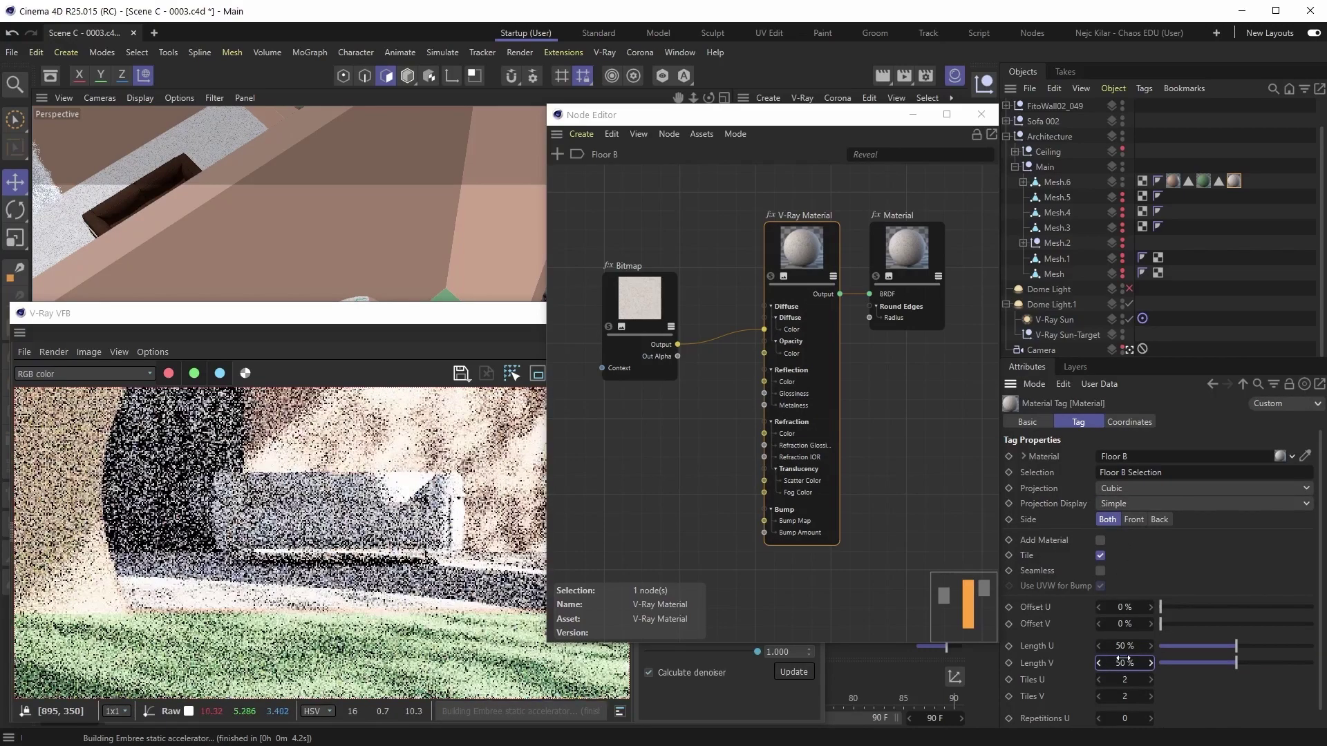
key("Return")
left_click(913, 115)
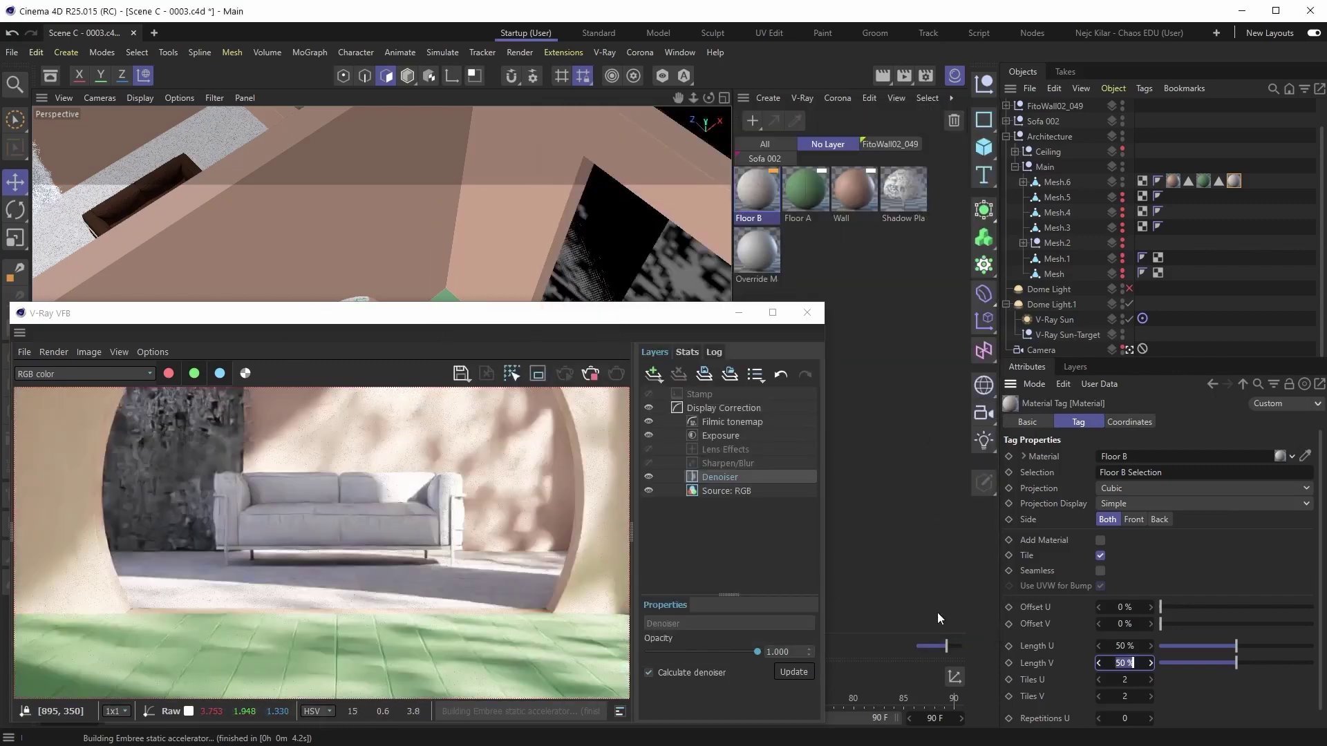
left_click(1199, 280)
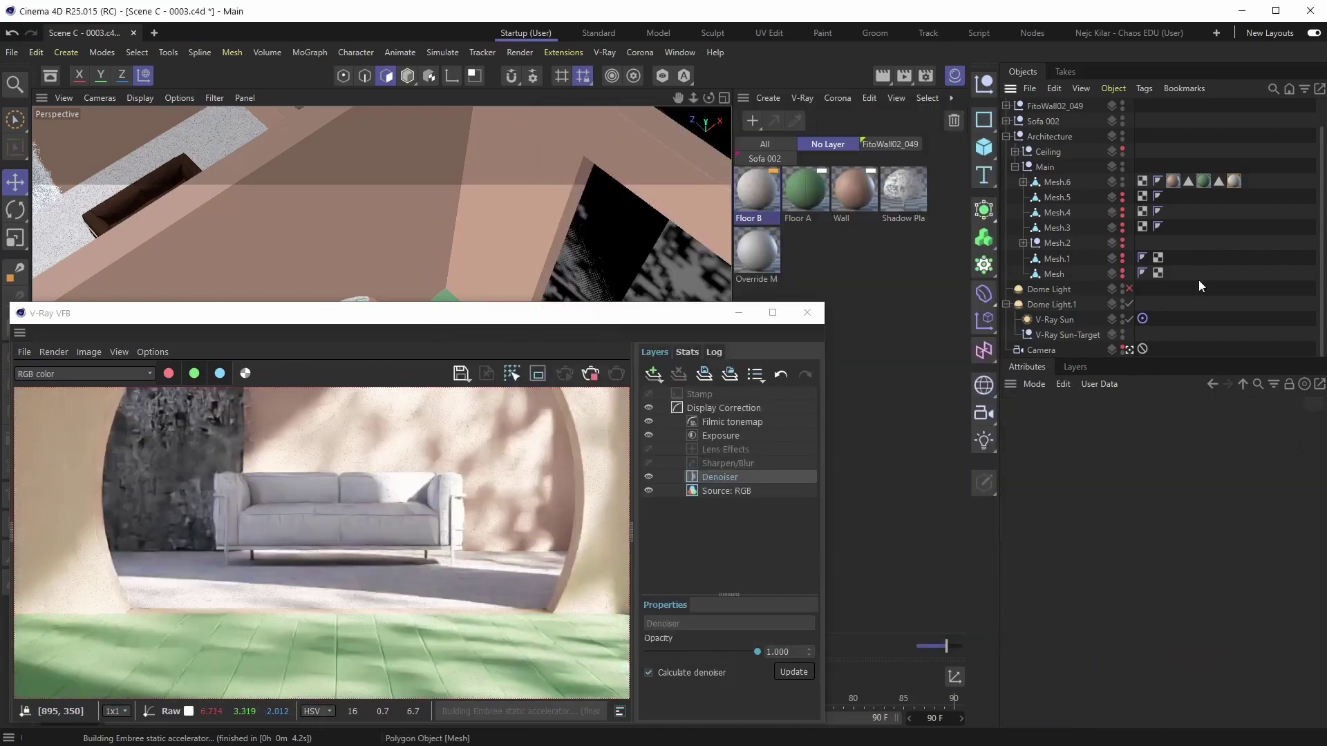
- Switch out of the scene camera, frame the floor beside the sofa, and set a render region about 572 × 422 pixels there
left_click(1129, 350)
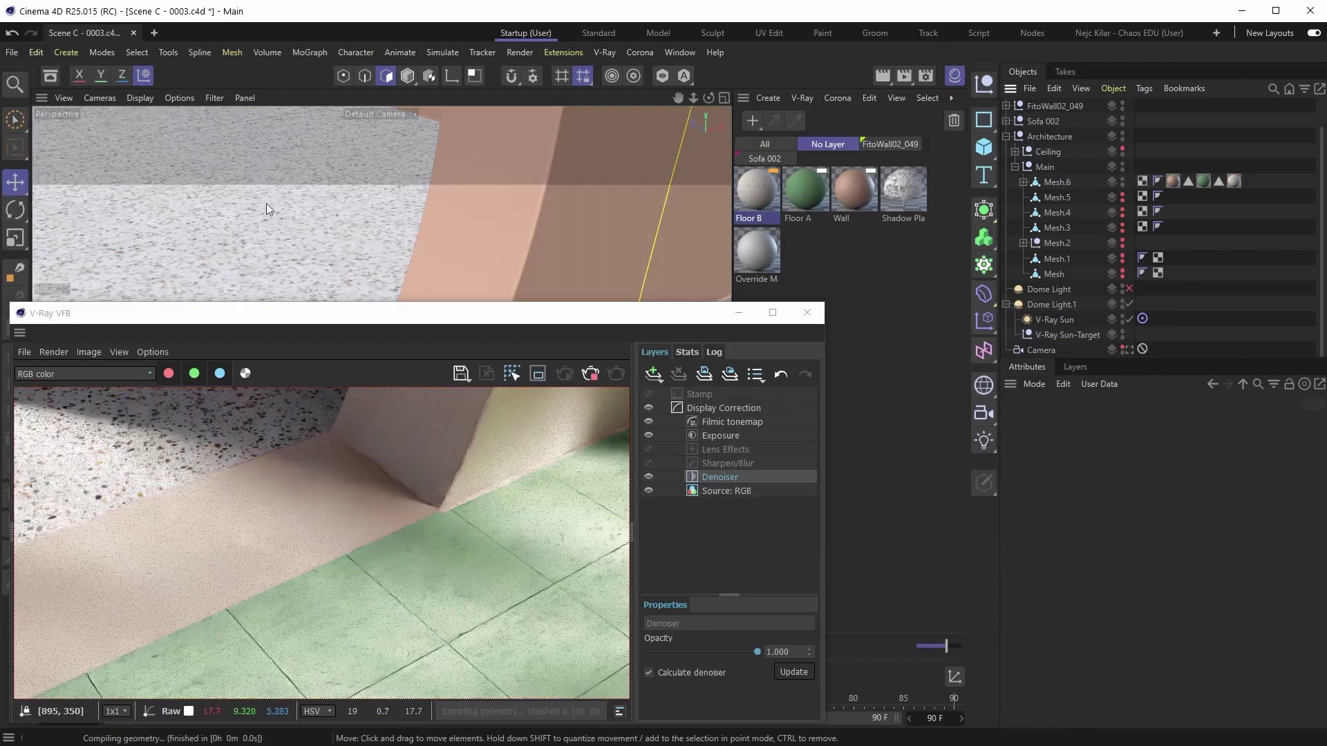
left_click_drag(267, 203, 310, 242, "alt")
scroll(375, 463, "down", 2)
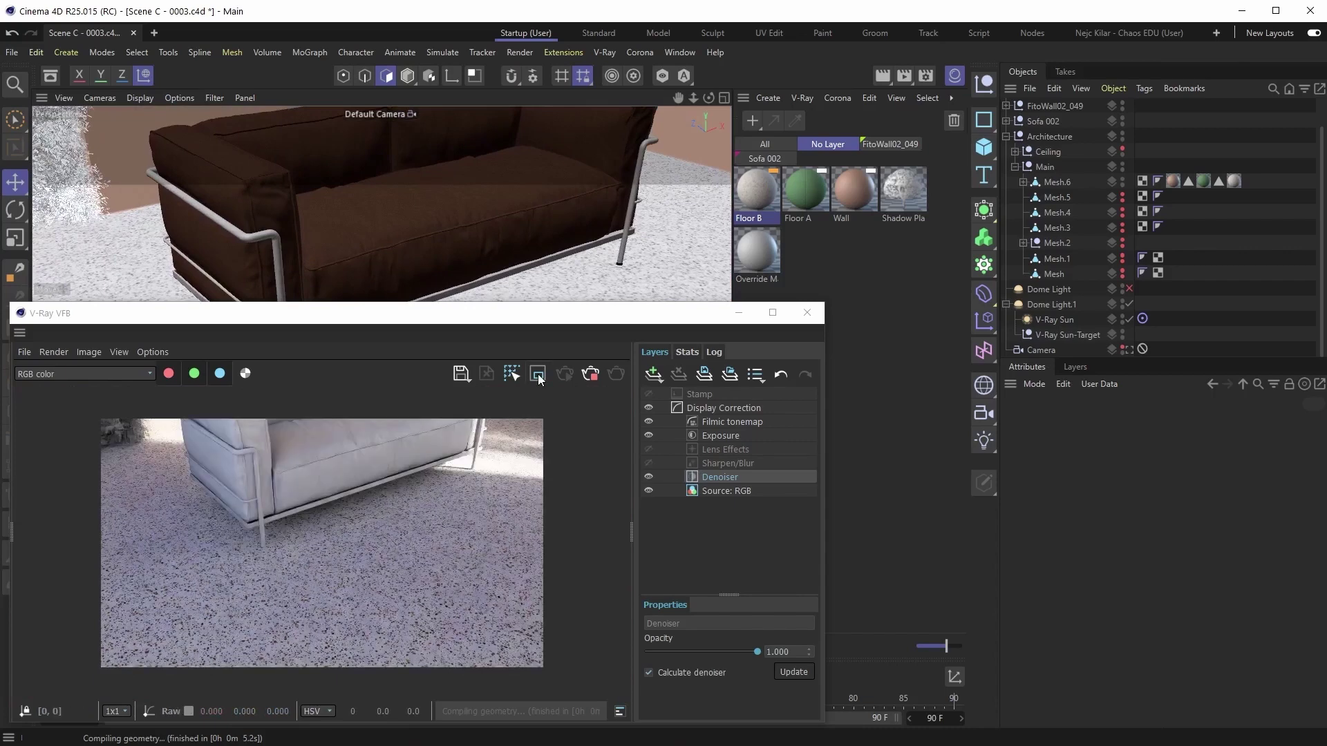
left_click(538, 376)
left_click_drag(214, 503, 380, 625)
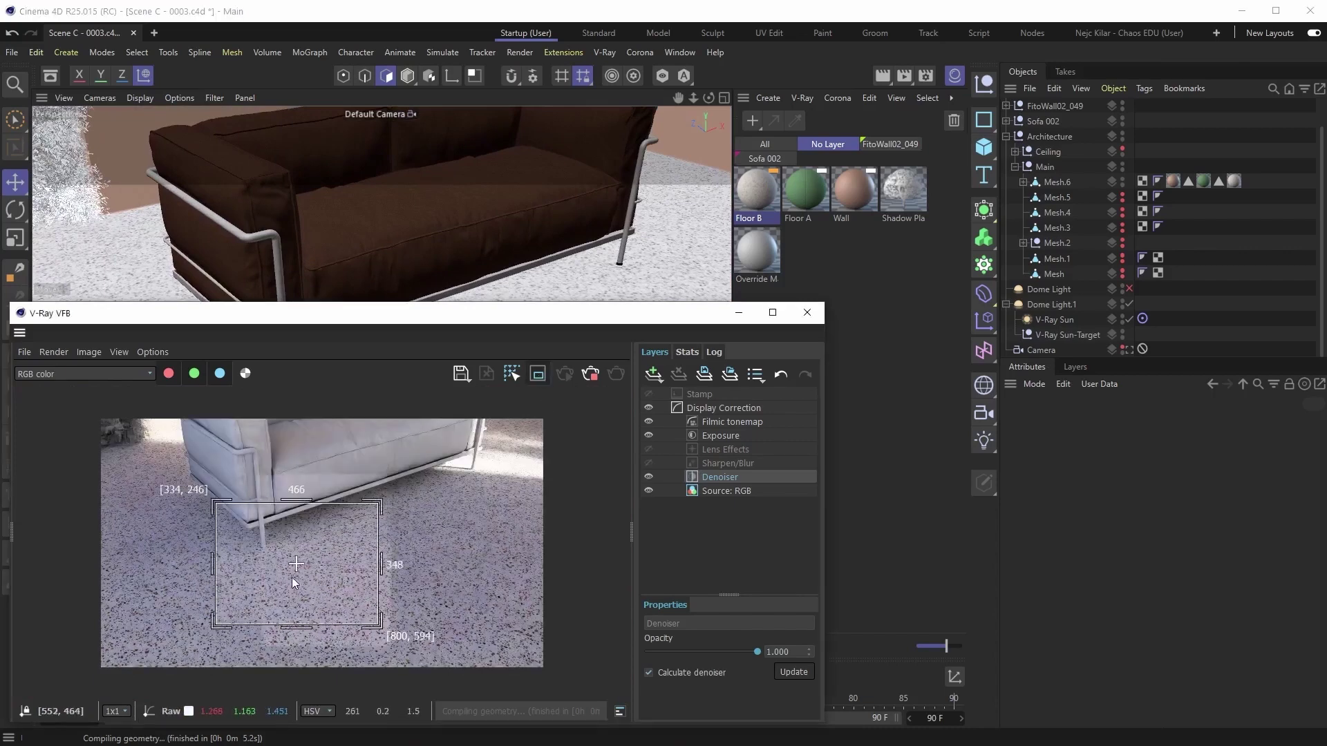
left_click_drag(214, 503, 190, 496)
left_click_drag(380, 625, 393, 648)
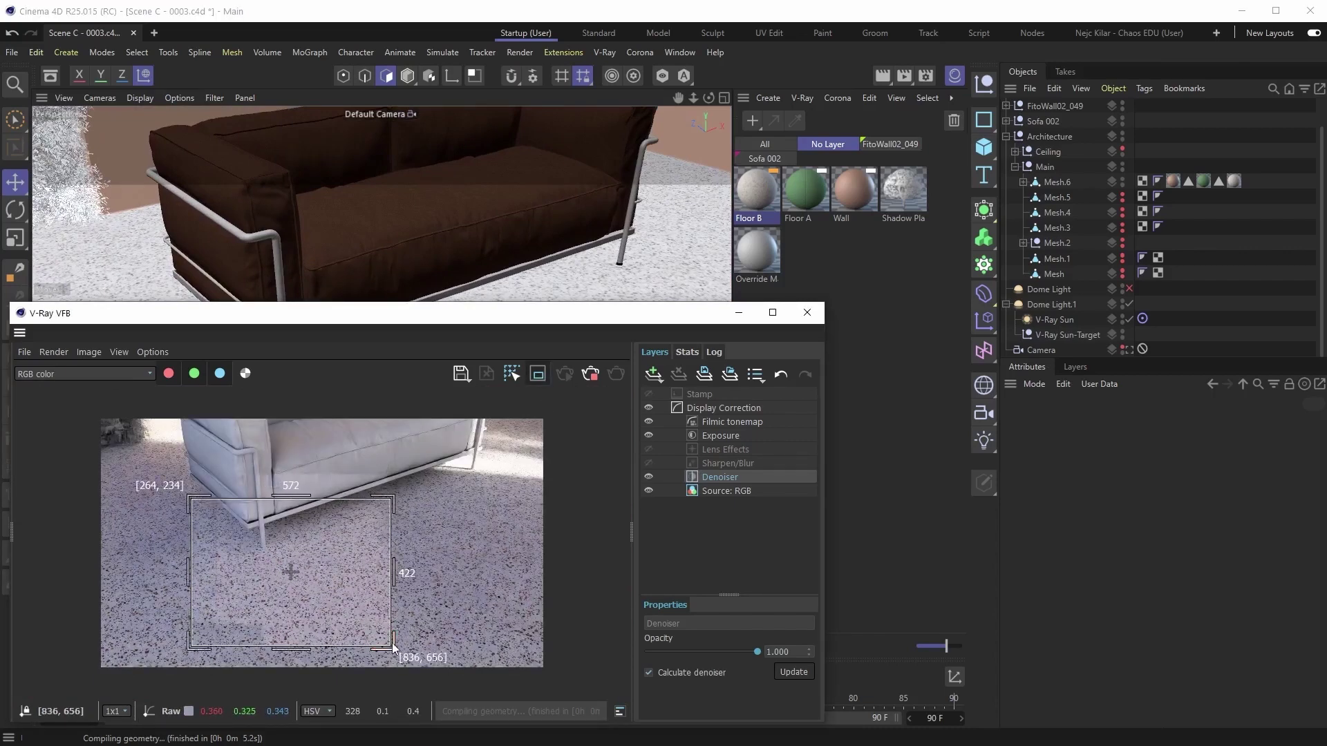
scroll(284, 575, "up", 2)
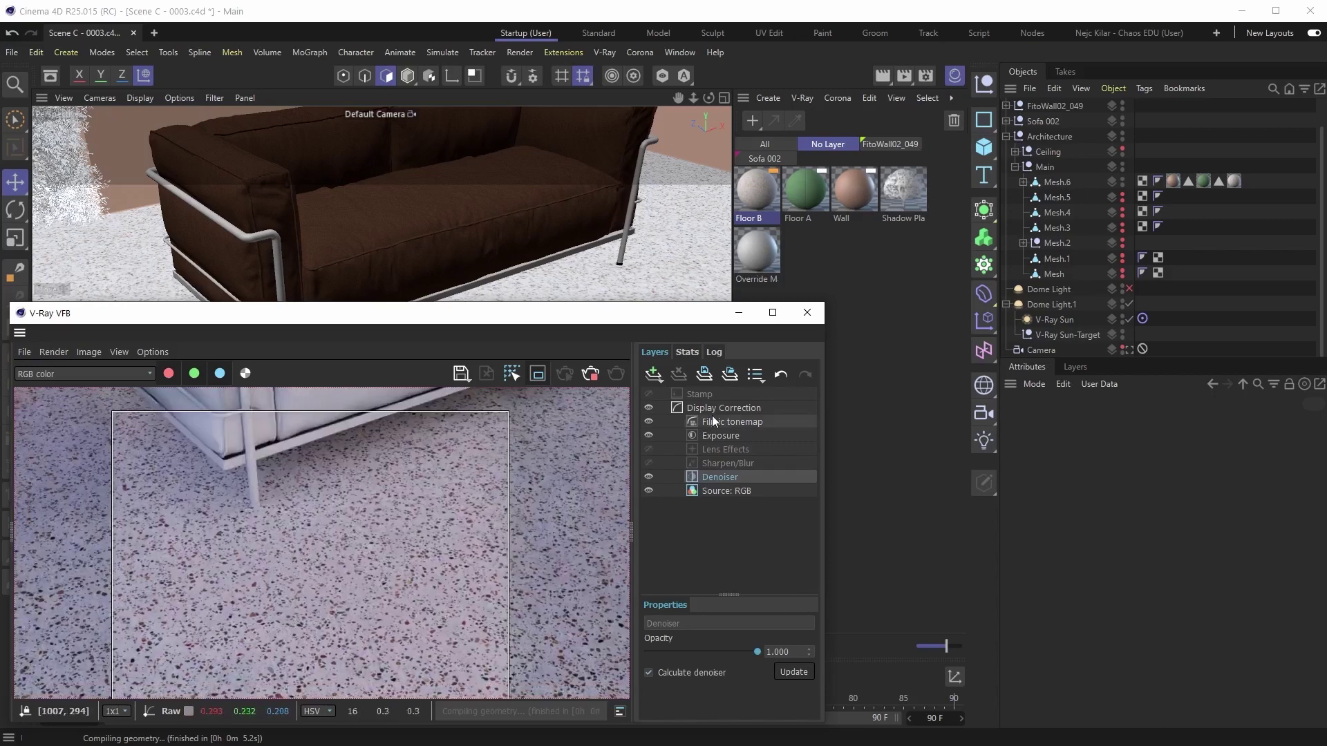
- Set the Floor B tag's Length U and Length V to 70 %, and shift the render region across the terrazzo floor
left_click(1234, 181)
double_click(1127, 646)
type("70")
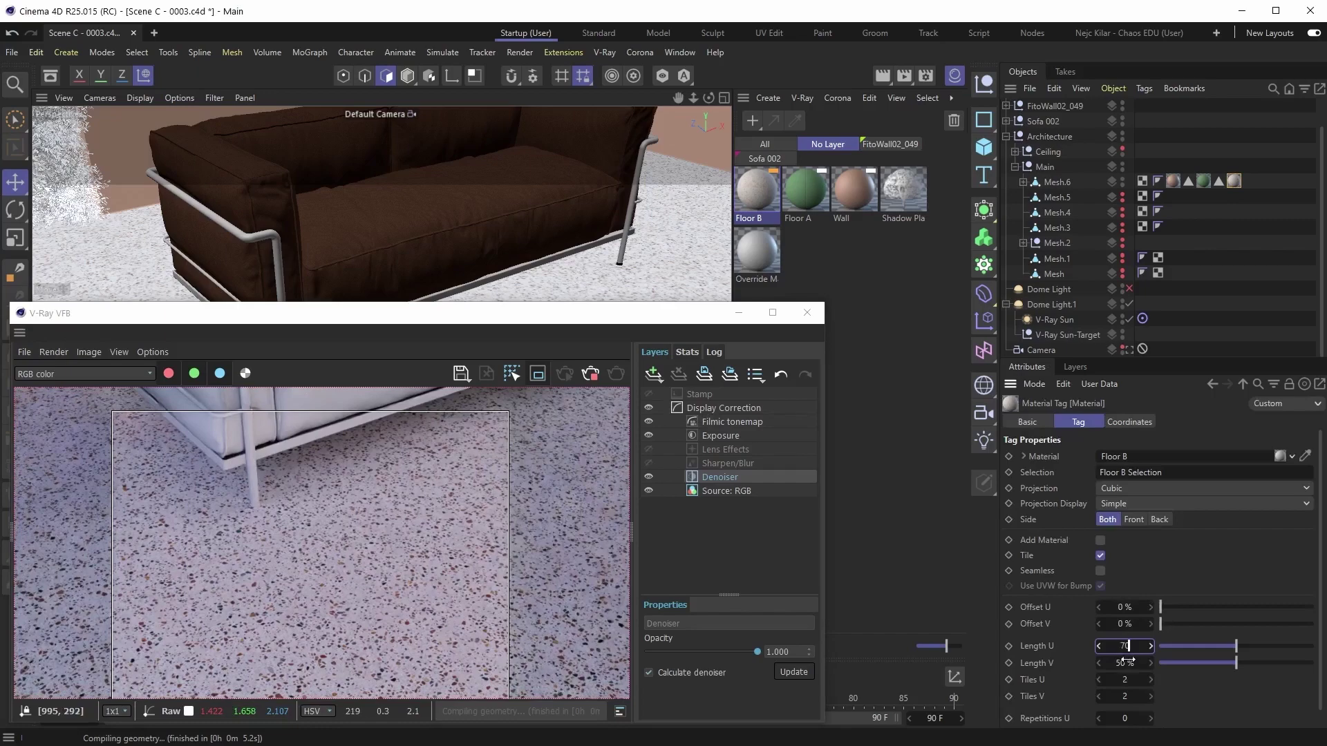
key("Return")
double_click(1126, 663)
type("70")
key("Return")
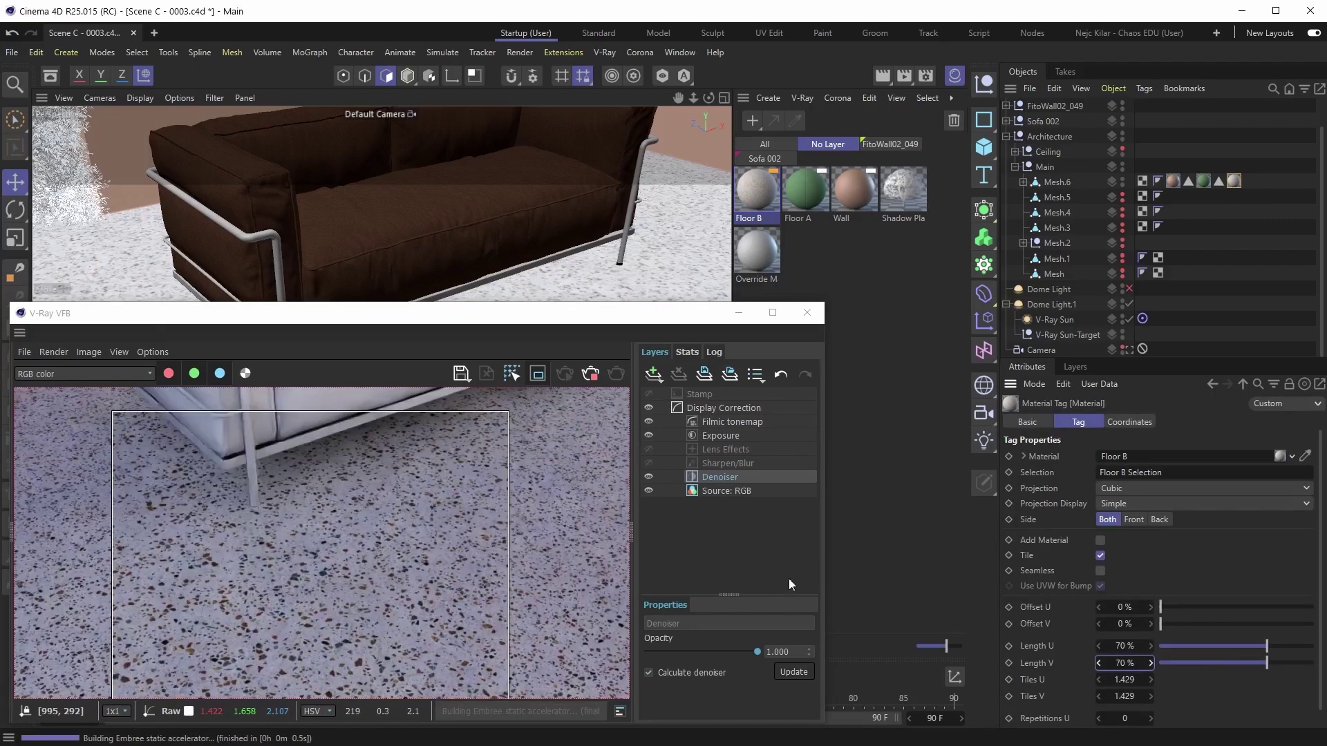
scroll(463, 514, "down", 2)
left_click_drag(304, 575, 250, 601)
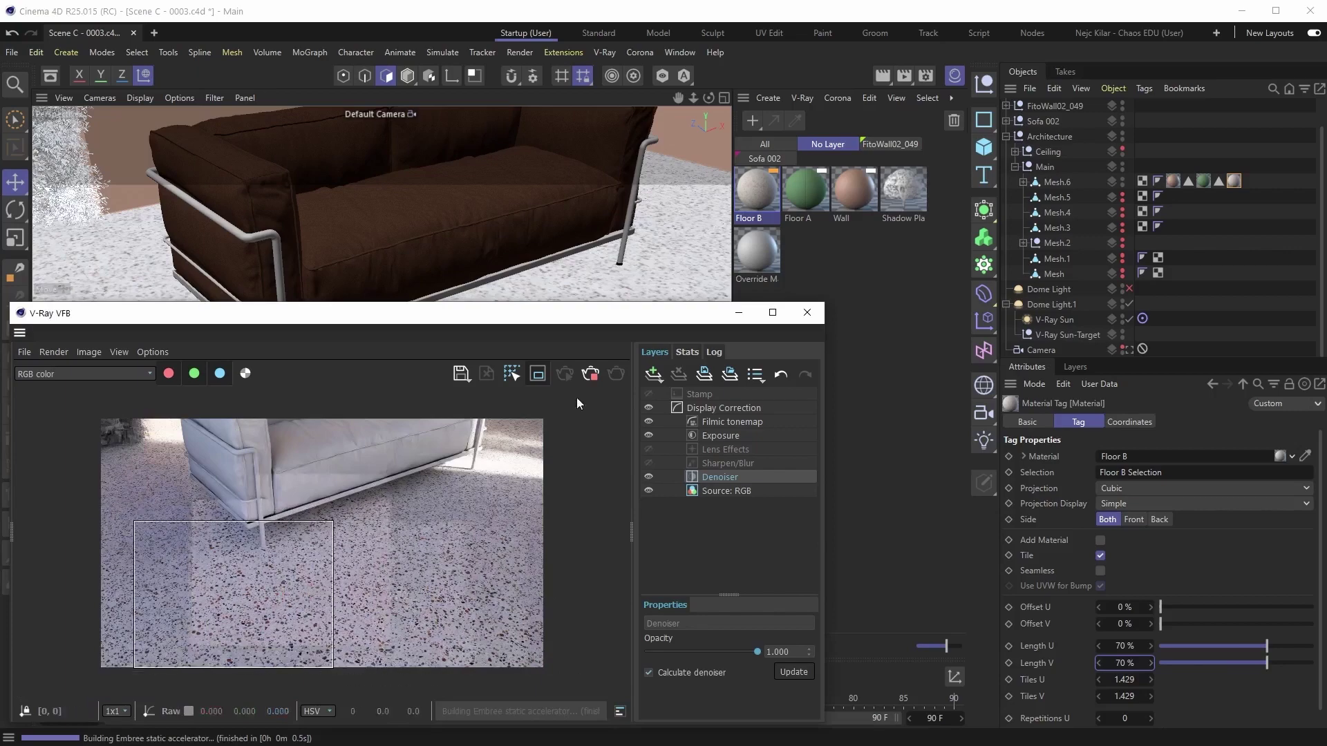
- Turn off the render region, check the full render through the scene camera, and return to the sofa close-up view
left_click(538, 373)
left_click(897, 271)
left_click(1129, 350)
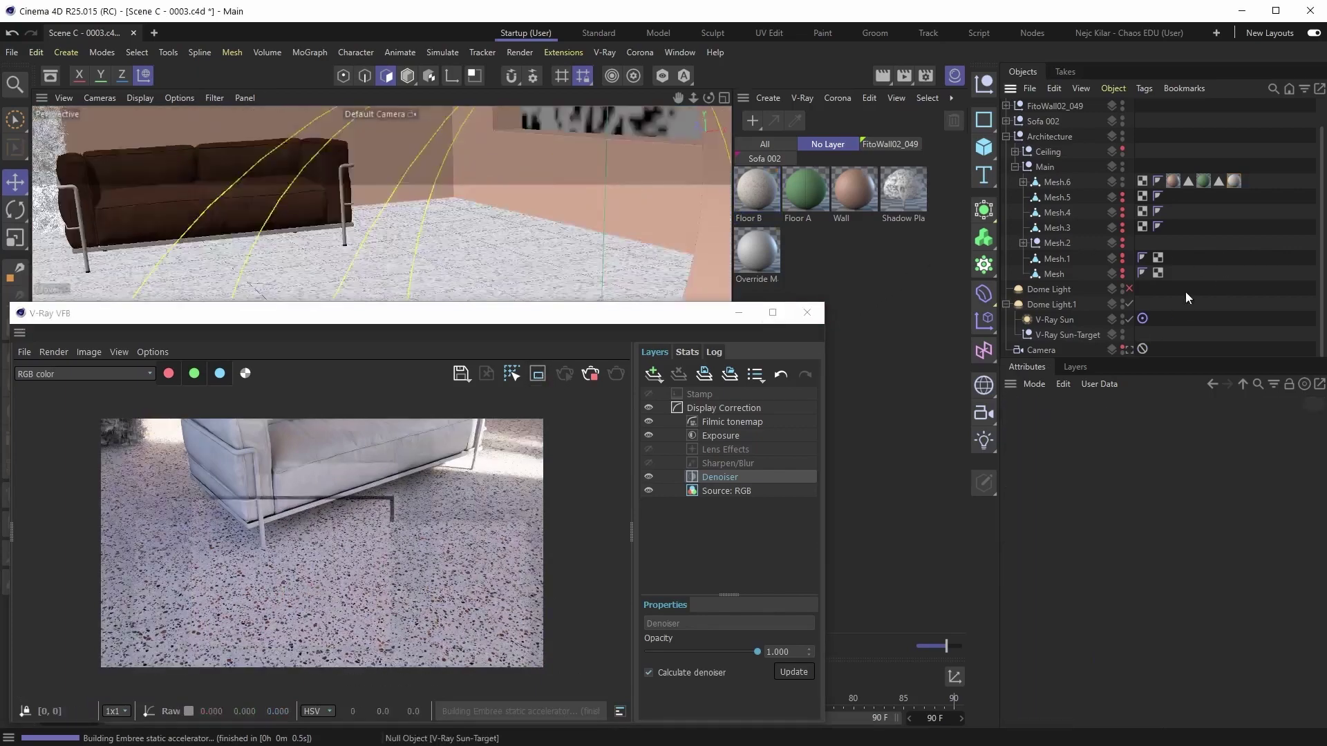
left_click(1129, 349)
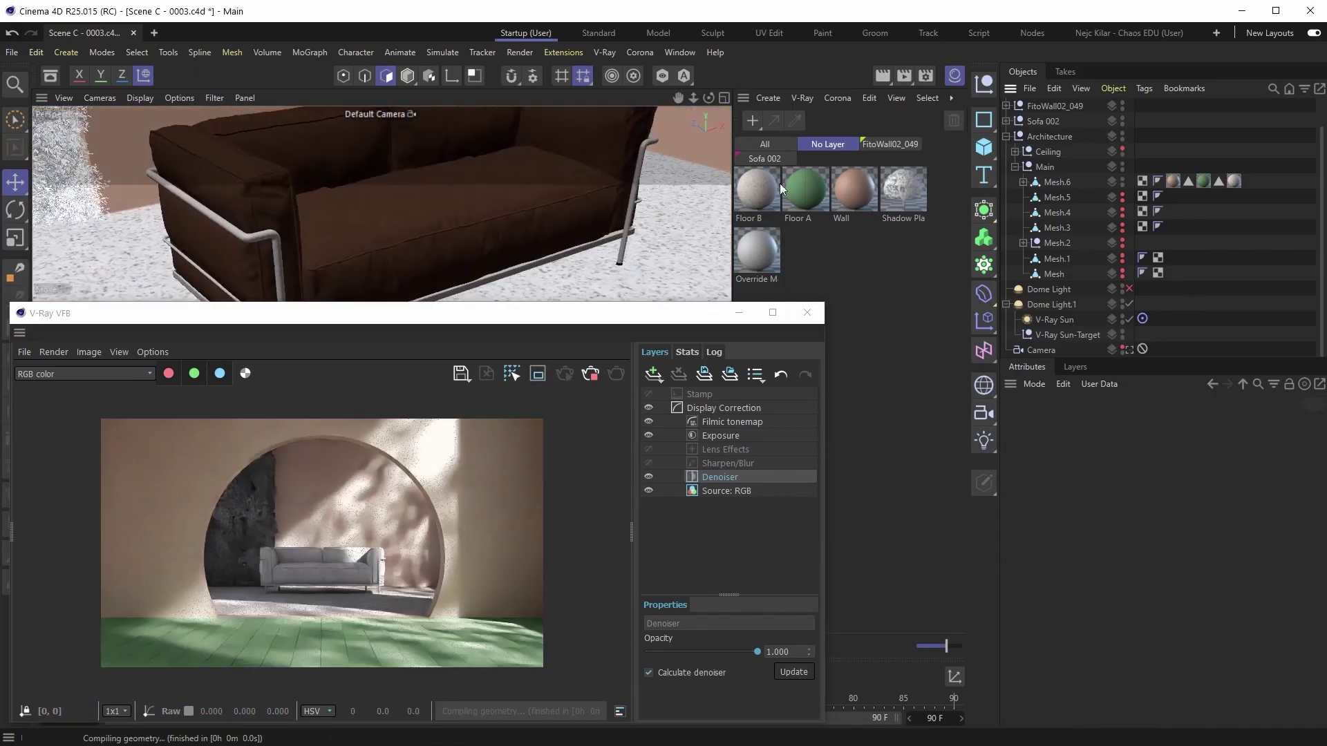
- Open Floor B's node graph and set its V-Ray Material's Reflection Color to white
left_click(765, 184)
left_click(1043, 635)
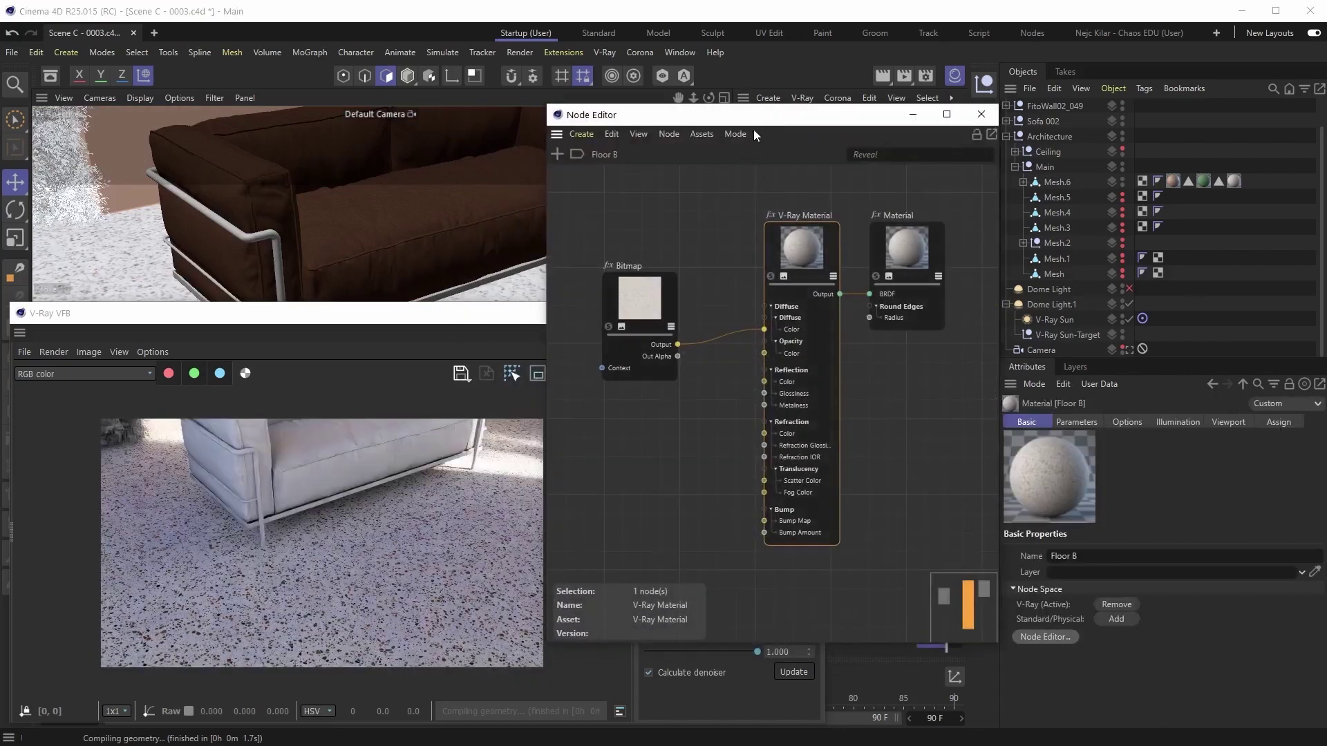
left_click_drag(753, 130, 798, 145)
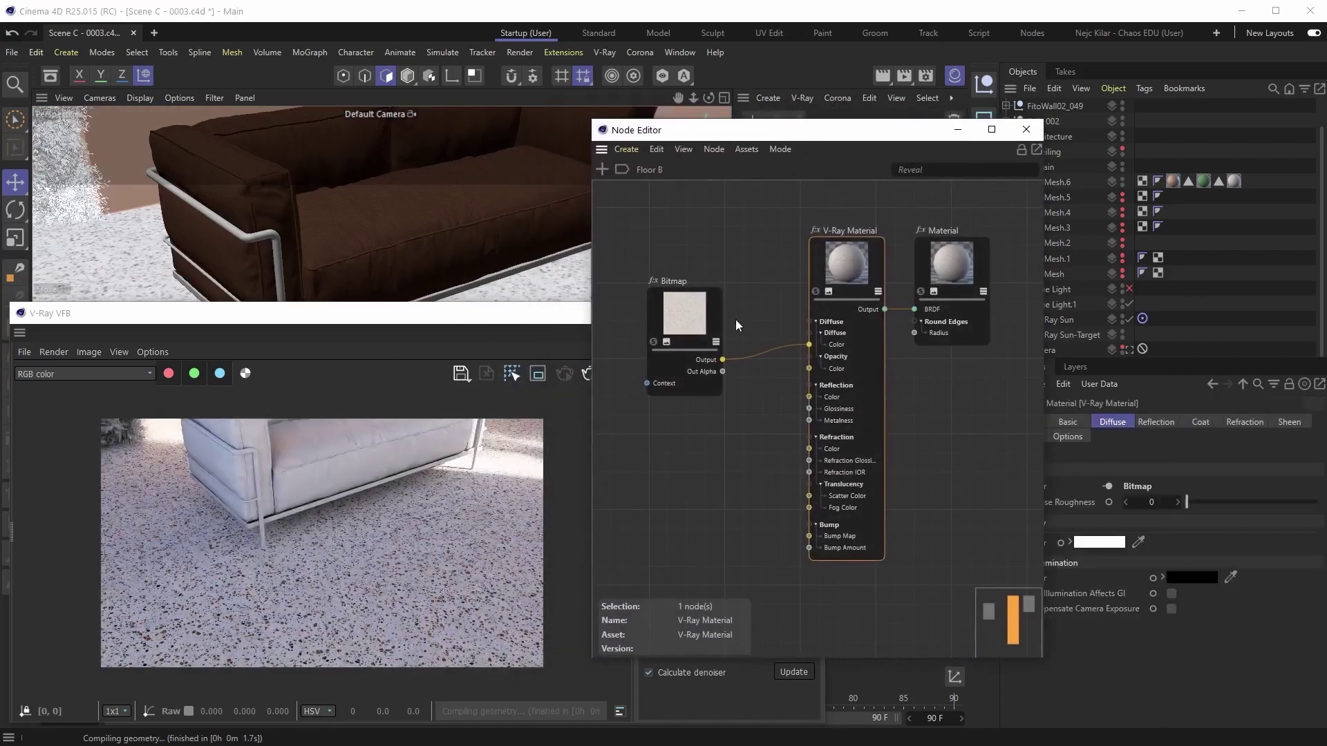
left_click(1160, 422)
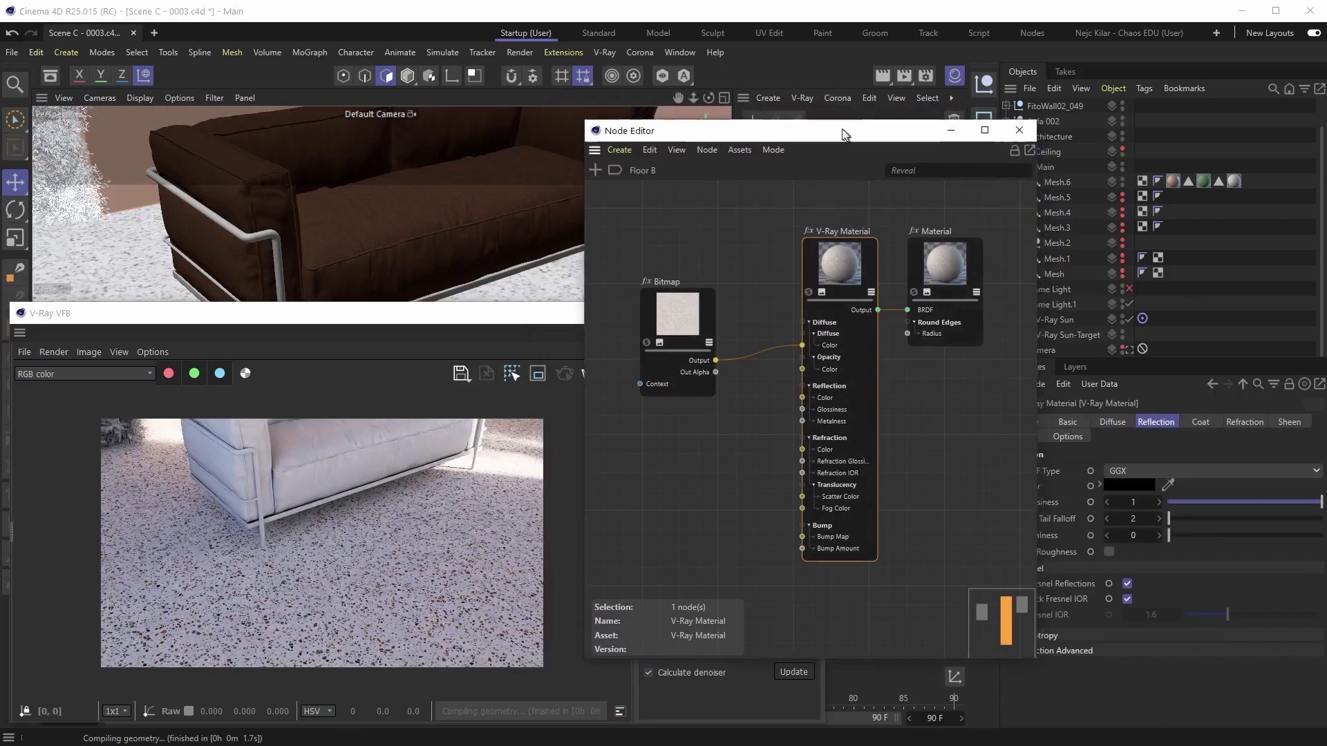
left_click_drag(829, 129, 752, 115)
left_click(1128, 485)
left_click_drag(1197, 664, 1283, 664)
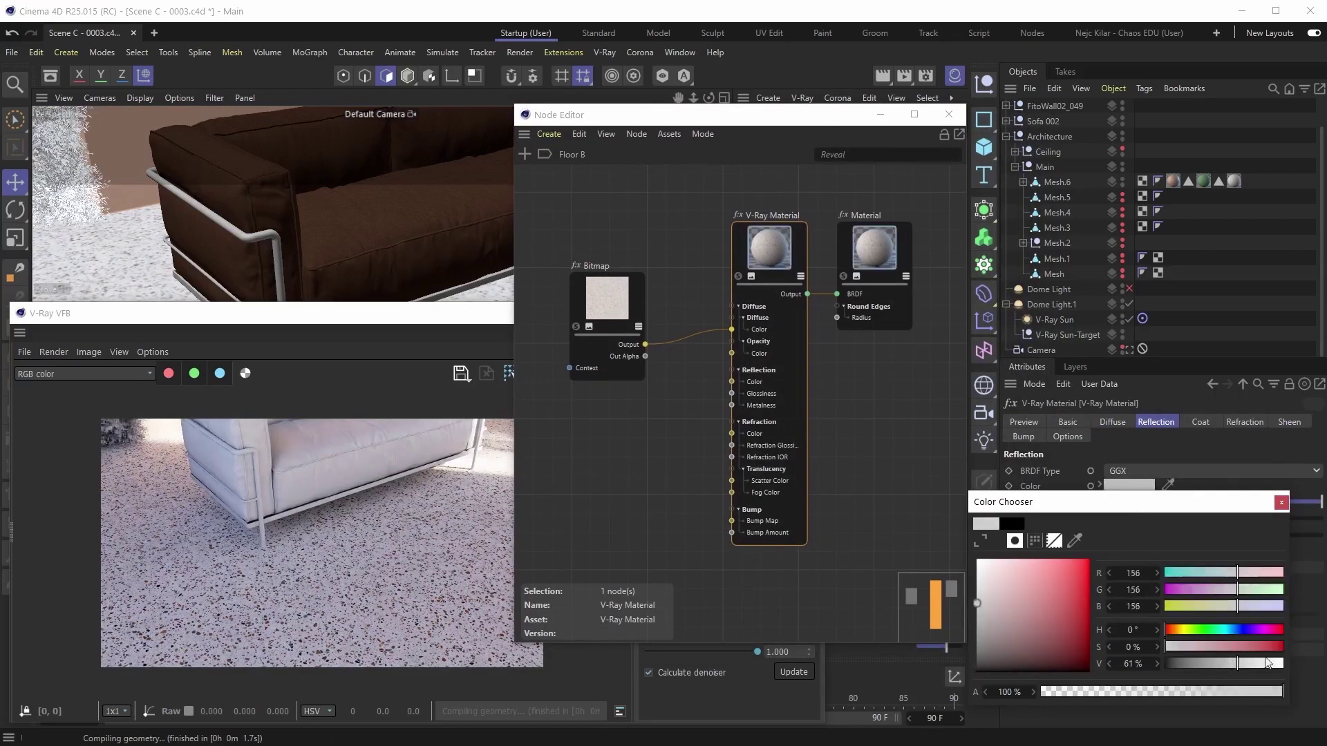
left_click(445, 486)
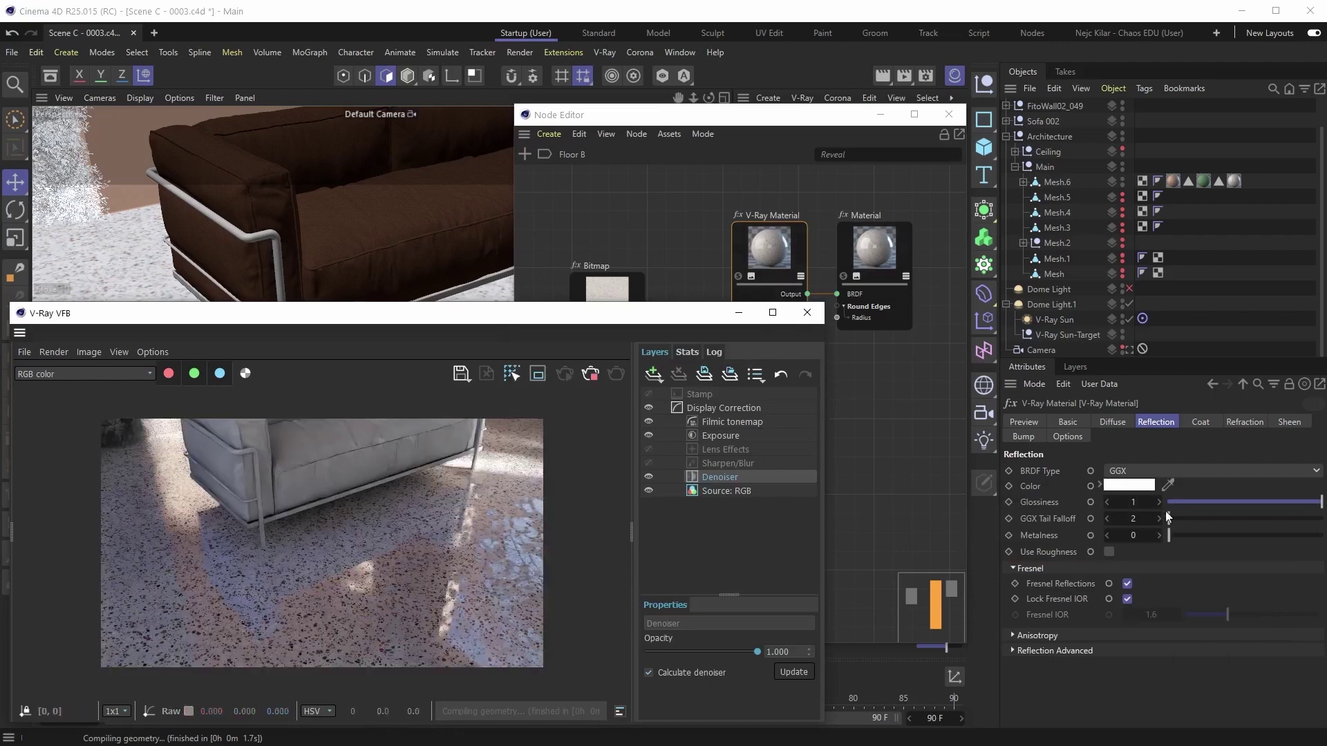
- Set Floor B's reflection Glossiness to 0.6, turn the Denoiser layer back on, and put the Node Editor away
left_click_drag(1277, 501, 1261, 504)
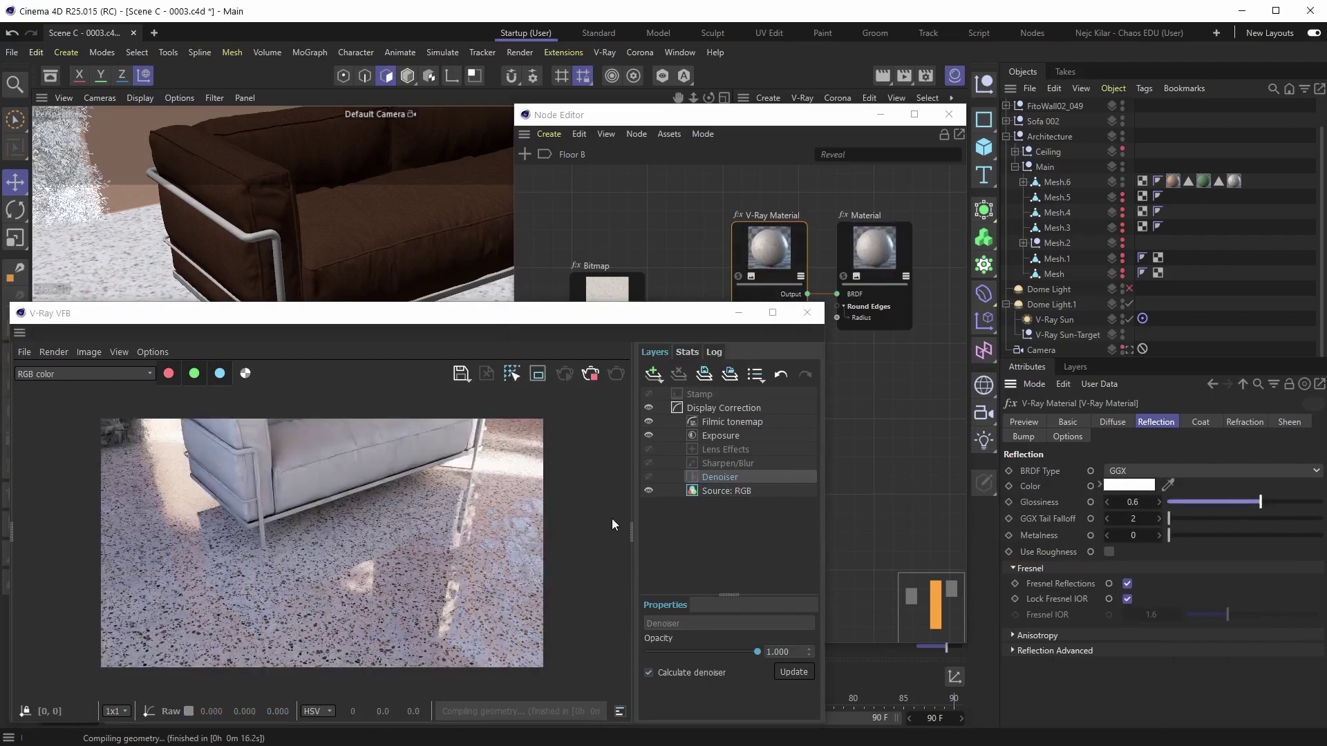
left_click(648, 477)
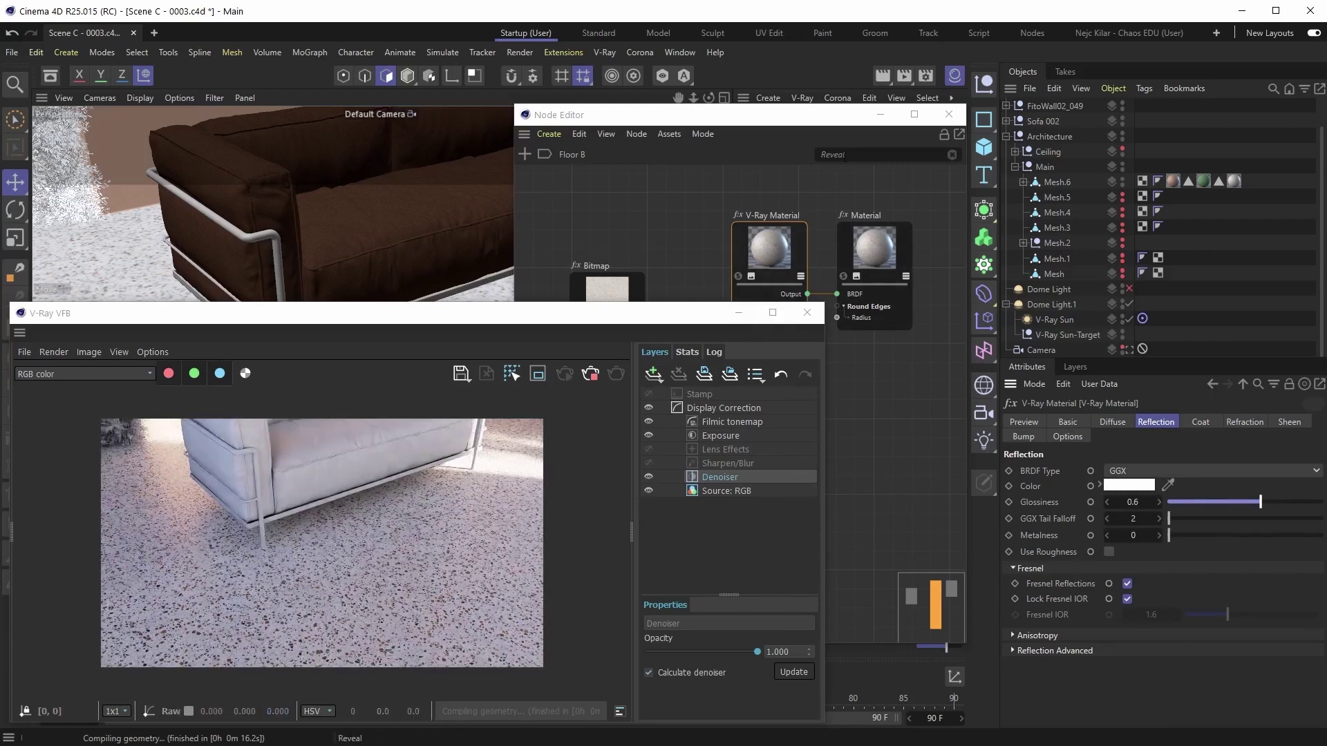
left_click(880, 115)
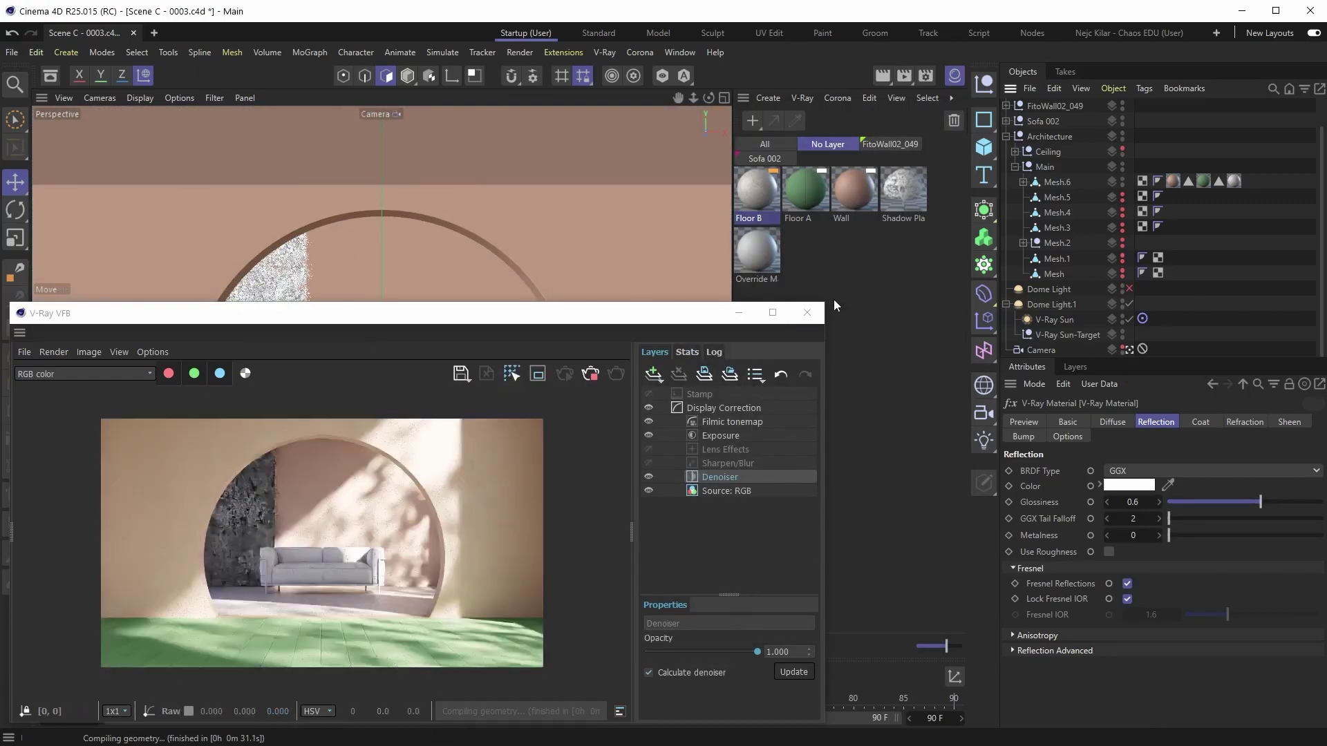
- Enlarge the V-Ray VFB window and examine the scene-camera render up close and as a whole
left_click_drag(826, 302, 1082, 143)
scroll(408, 450, "up", 5)
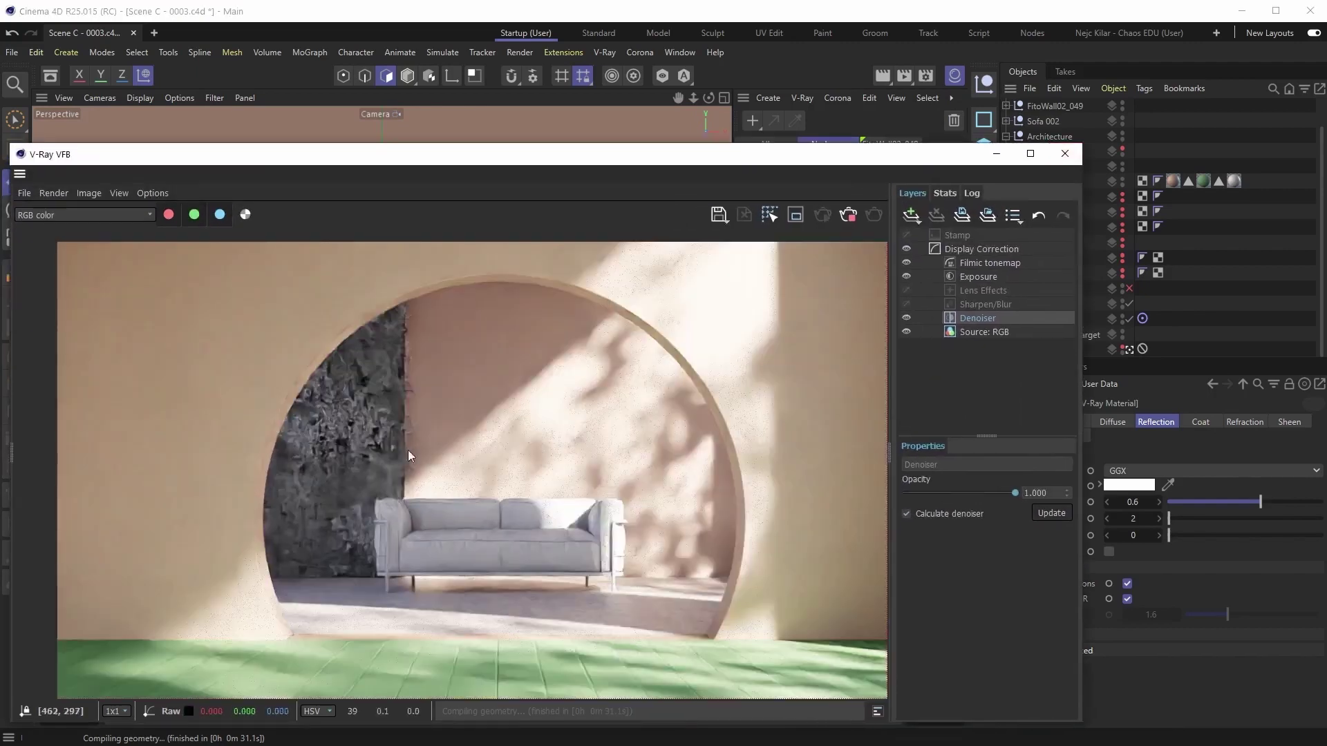
double_click(426, 424)
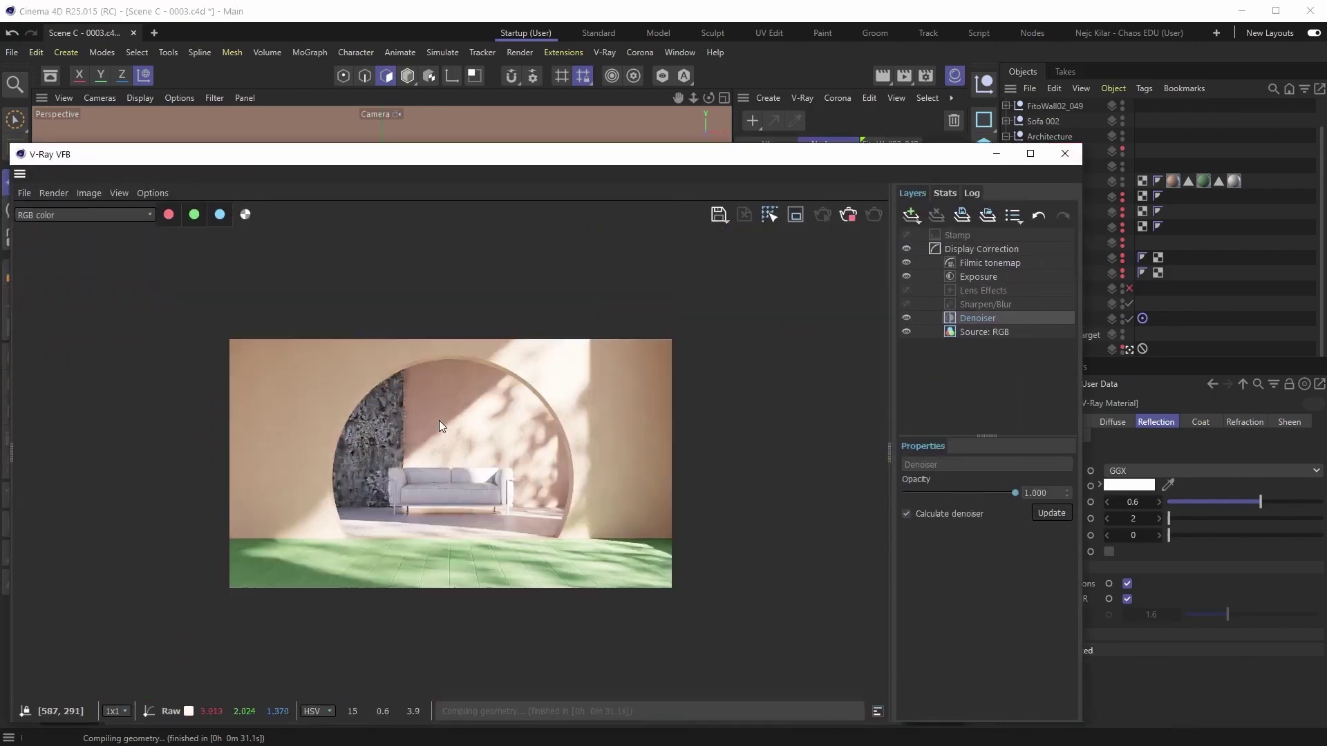